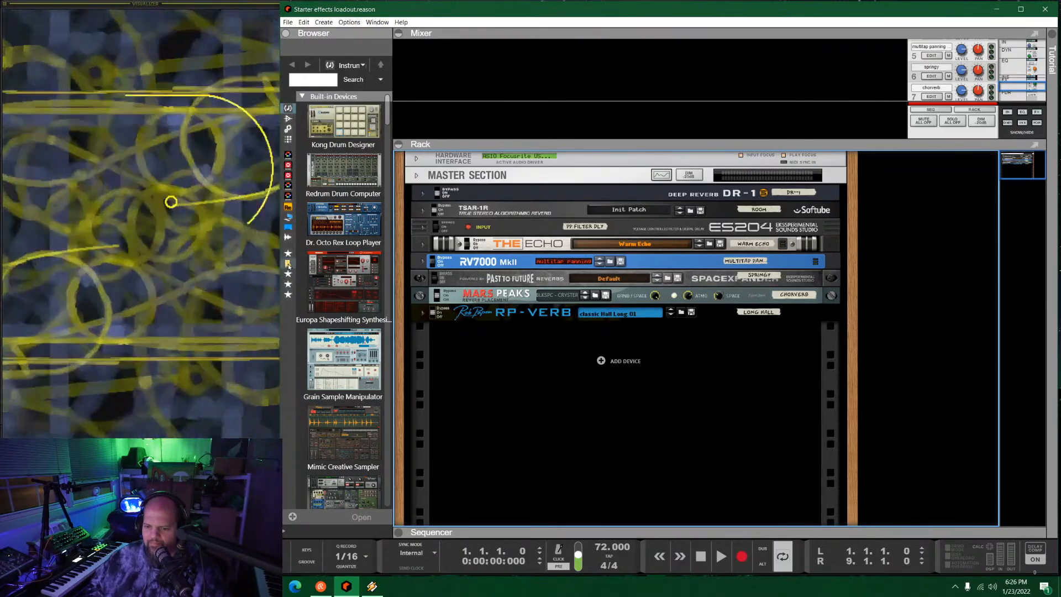
Open the Genetically Modified Grain ReFill from the bookmarked Reason content folder in the Browser.
{"action": "left_click", "coordinate": [288, 263]}
{"action": "scroll", "coordinate": [347, 265], "scroll_direction": "down", "scroll_amount": 3}
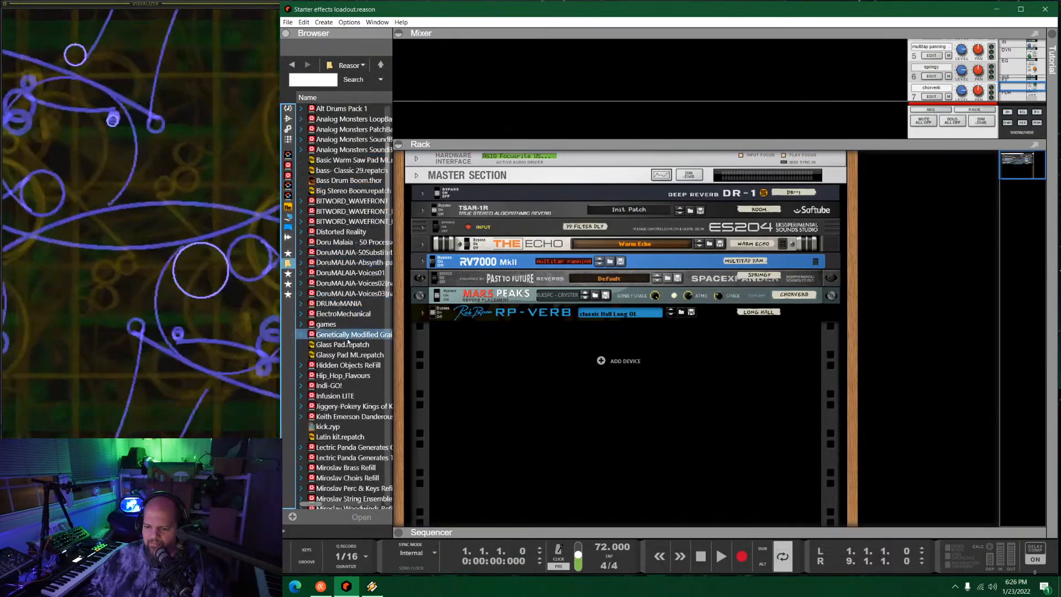
{"action": "double_click", "coordinate": [354, 335]}
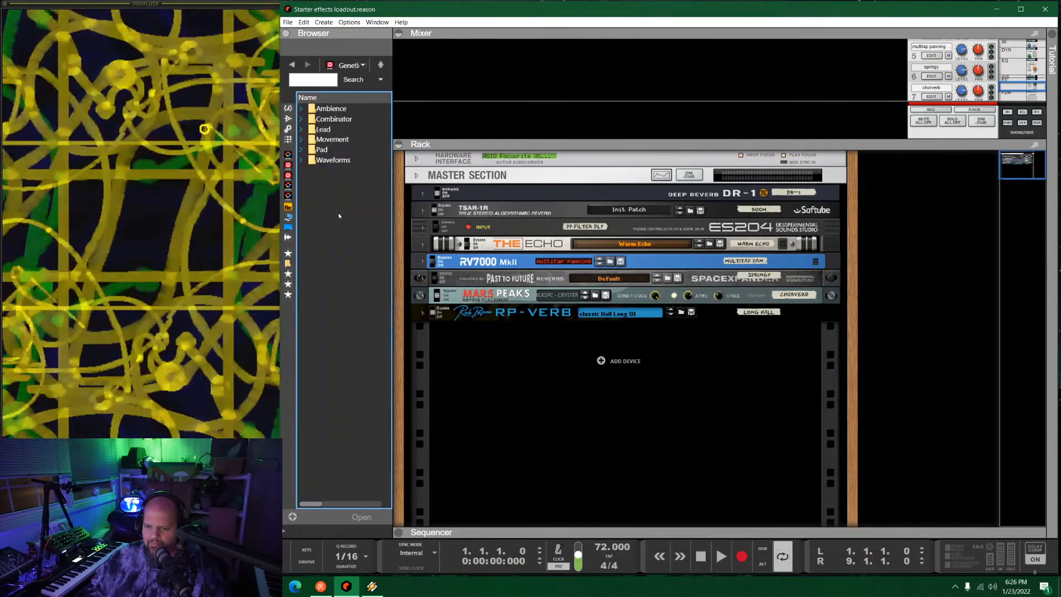
{"action": "left_click", "coordinate": [335, 109]}
{"action": "double_click", "coordinate": [336, 109]}
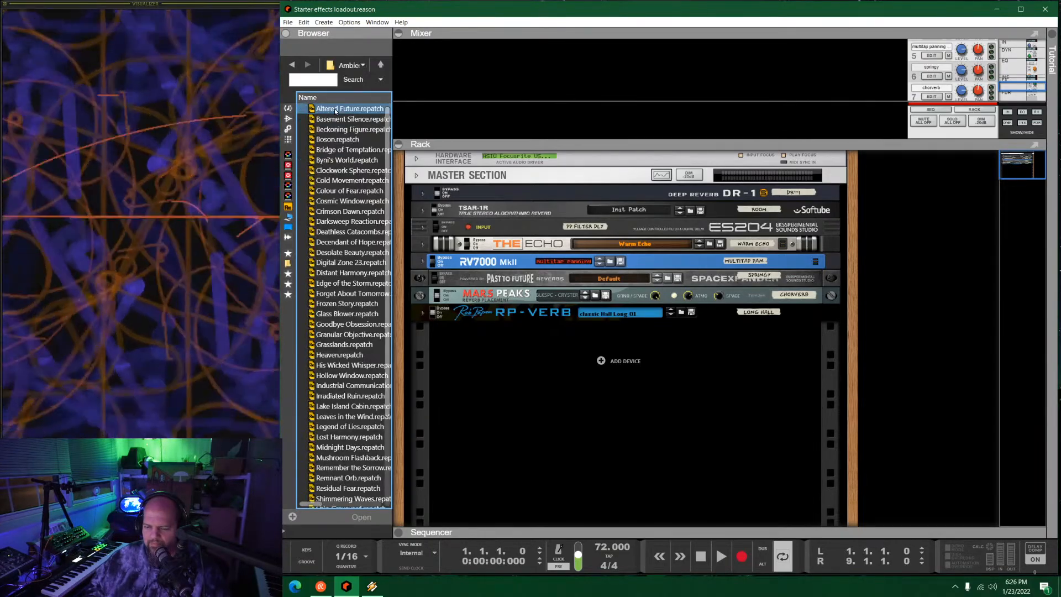
{"action": "left_click", "coordinate": [293, 65]}
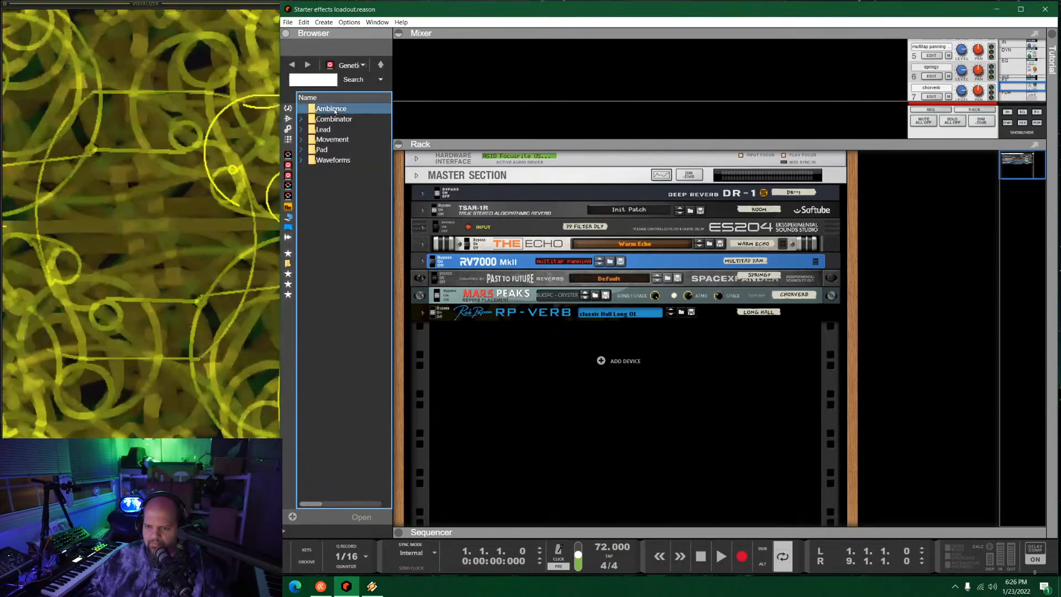
Load the New Wing patch from the ReFill's Pad folder into the empty rack space as a new Grain instrument.
{"action": "double_click", "coordinate": [326, 150]}
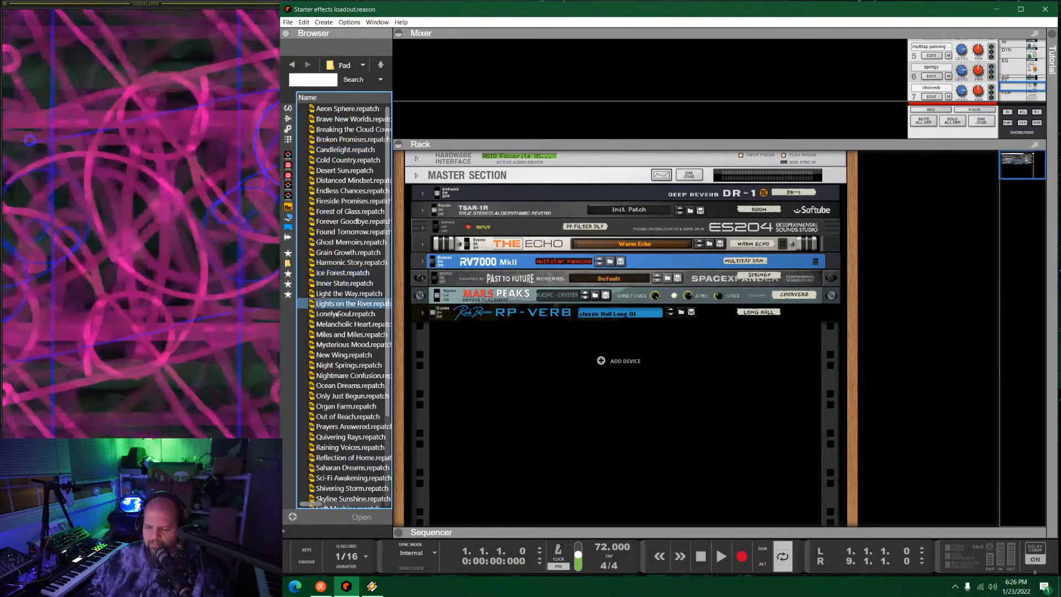
{"action": "scroll", "coordinate": [330, 296], "scroll_direction": "down", "scroll_amount": 3}
{"action": "left_click_drag", "start_coordinate": [330, 270], "coordinate": [568, 380]}
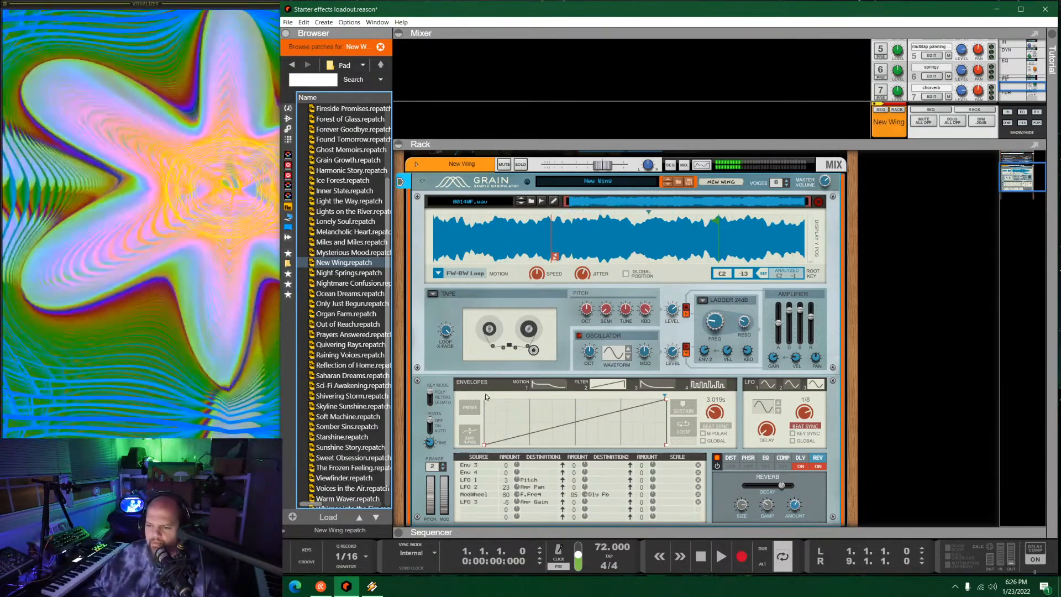
Set the New Wing mix channel's track color to Steel Blue.
{"action": "left_click", "coordinate": [479, 169]}
{"action": "right_click", "coordinate": [479, 168]}
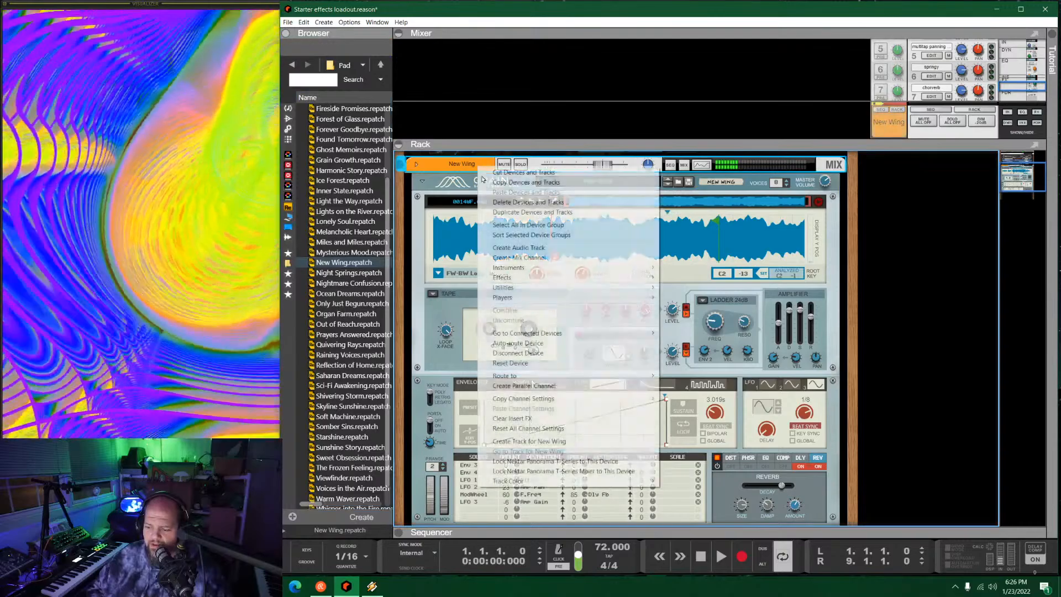
{"action": "mouse_move", "coordinate": [528, 482]}
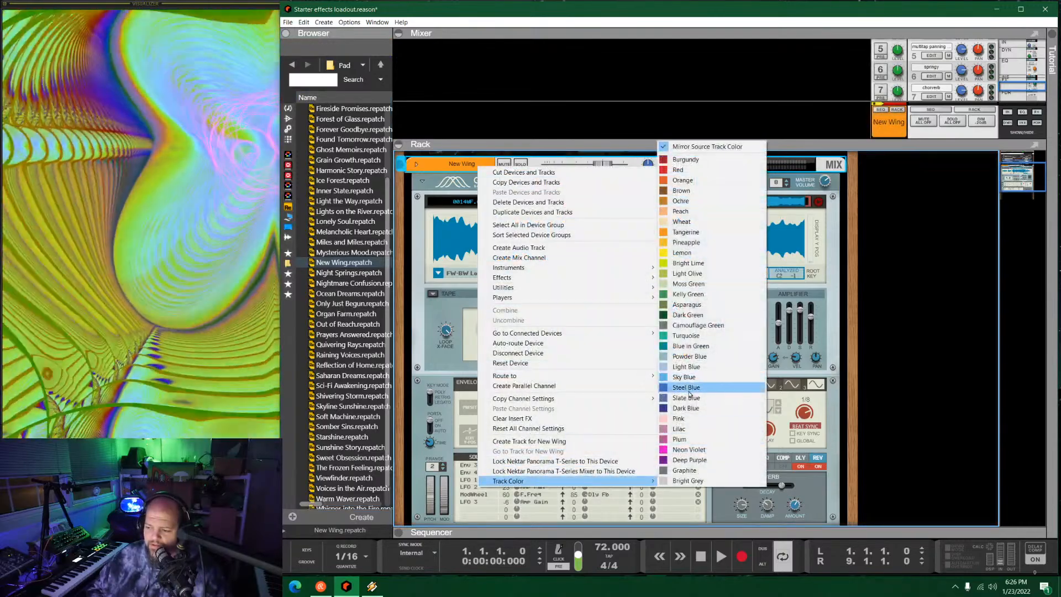
{"action": "left_click", "coordinate": [675, 388]}
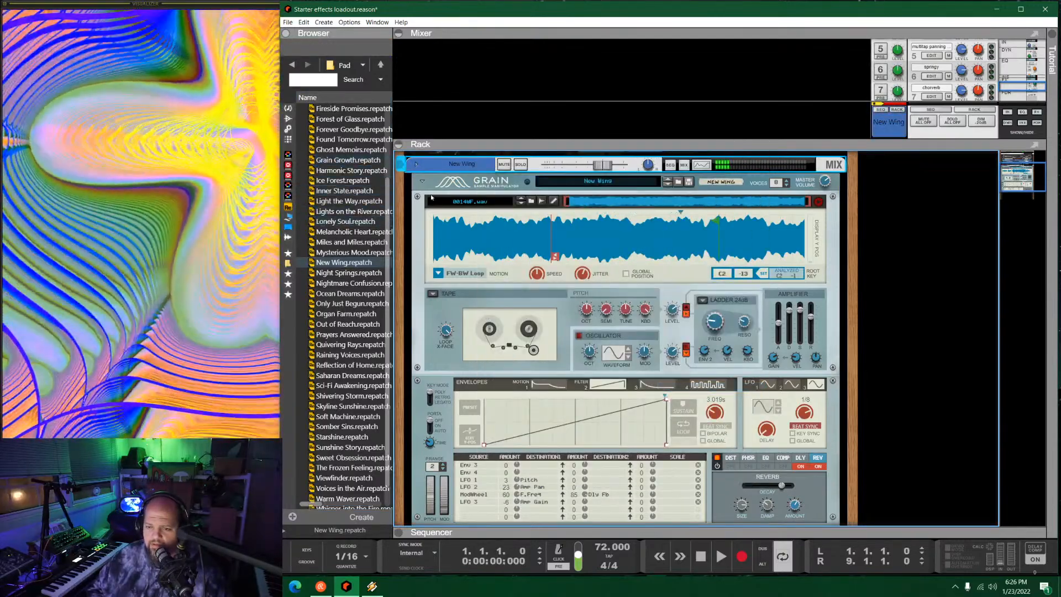
Add the Beat Map player to the New Wing instrument and set its kick note to E2 and snare note to G#2.
{"action": "left_click", "coordinate": [288, 140]}
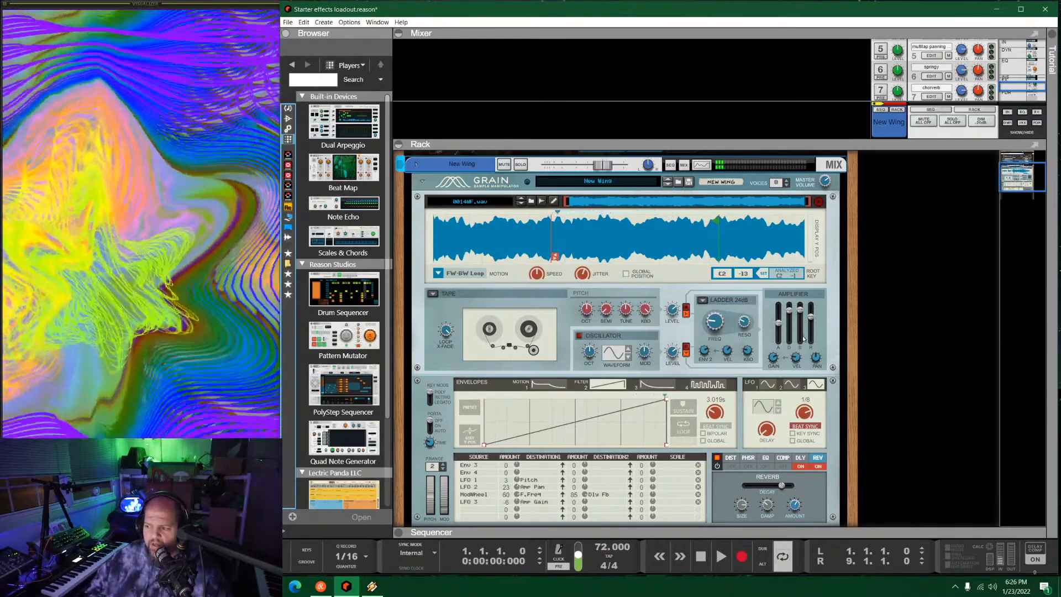
{"action": "left_click_drag", "start_coordinate": [343, 168], "coordinate": [587, 210]}
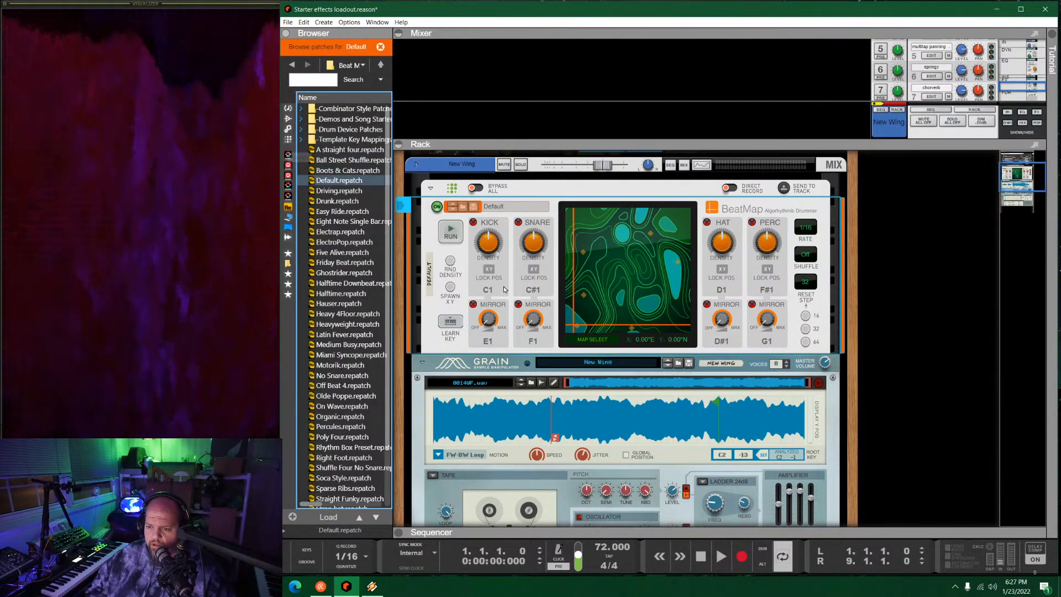
{"action": "left_click_drag", "start_coordinate": [491, 294], "coordinate": [509, 256]}
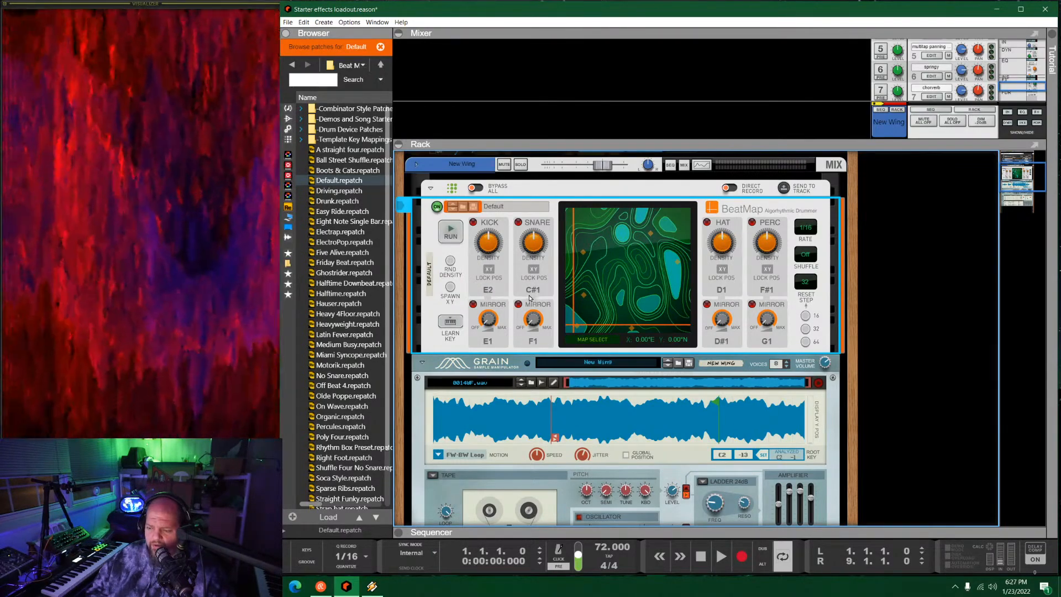
{"action": "left_click_drag", "start_coordinate": [537, 291], "coordinate": [549, 253]}
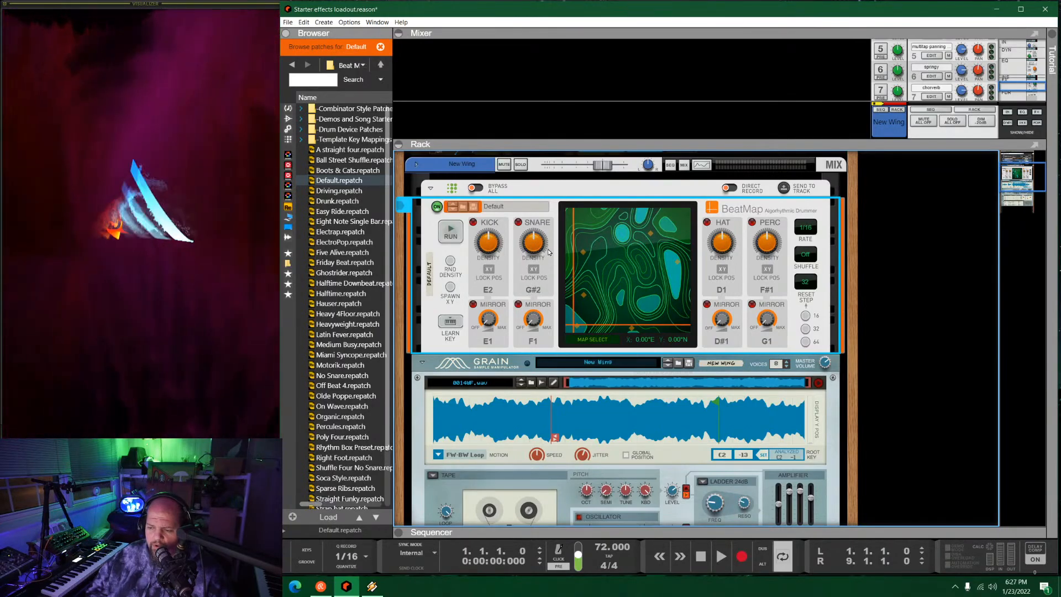
Use Learn Key in Beat Map to assign snare B2, kick E1, hat F#3, perc G3 and hat mirror D3.
{"action": "left_click", "coordinate": [450, 322]}
{"action": "left_click", "coordinate": [537, 291]}
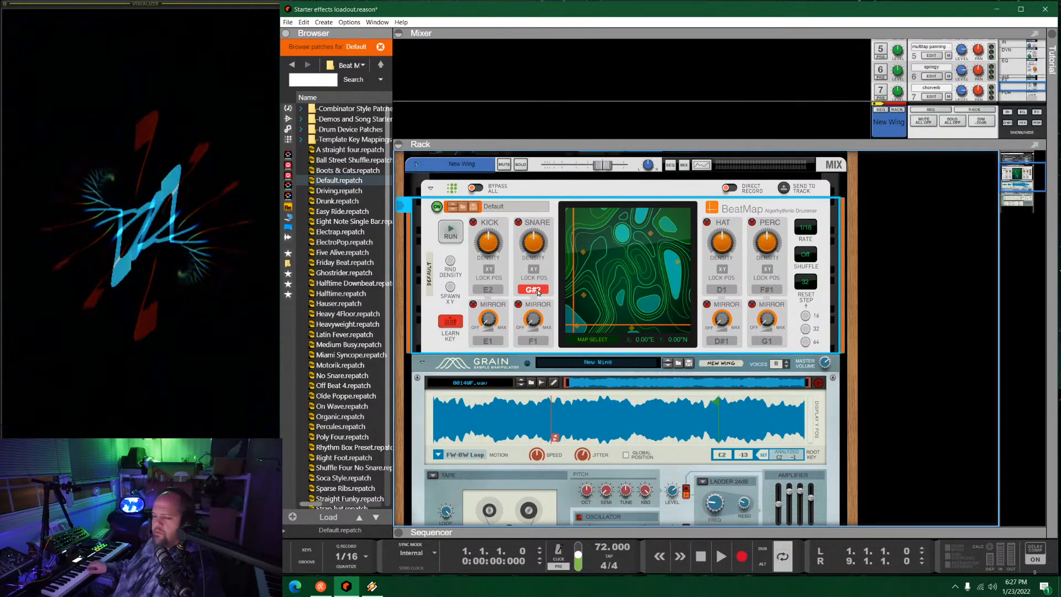
{"action": "left_click", "coordinate": [488, 290]}
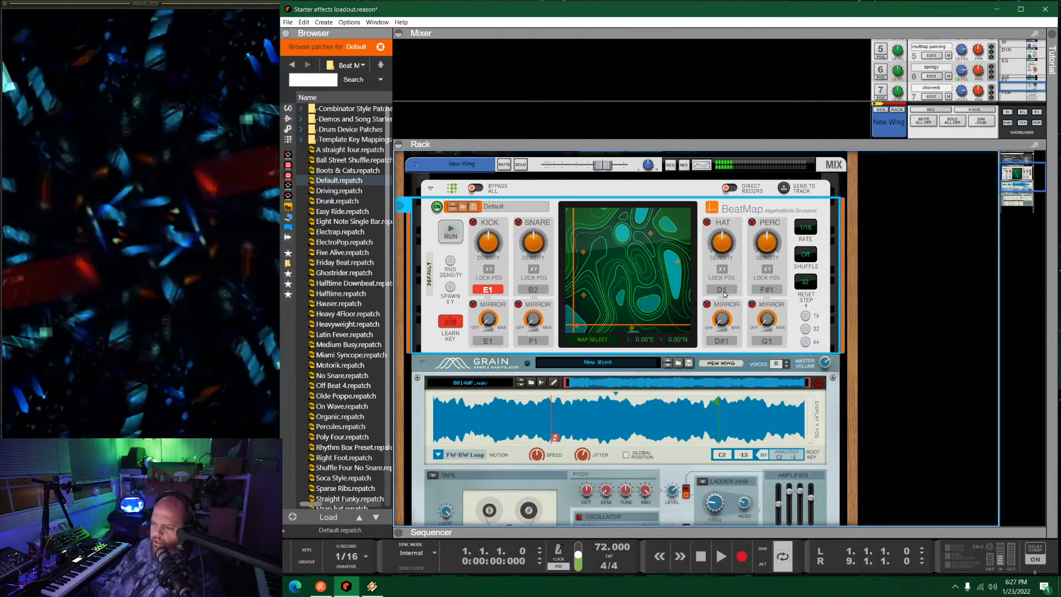
{"action": "left_click", "coordinate": [724, 293]}
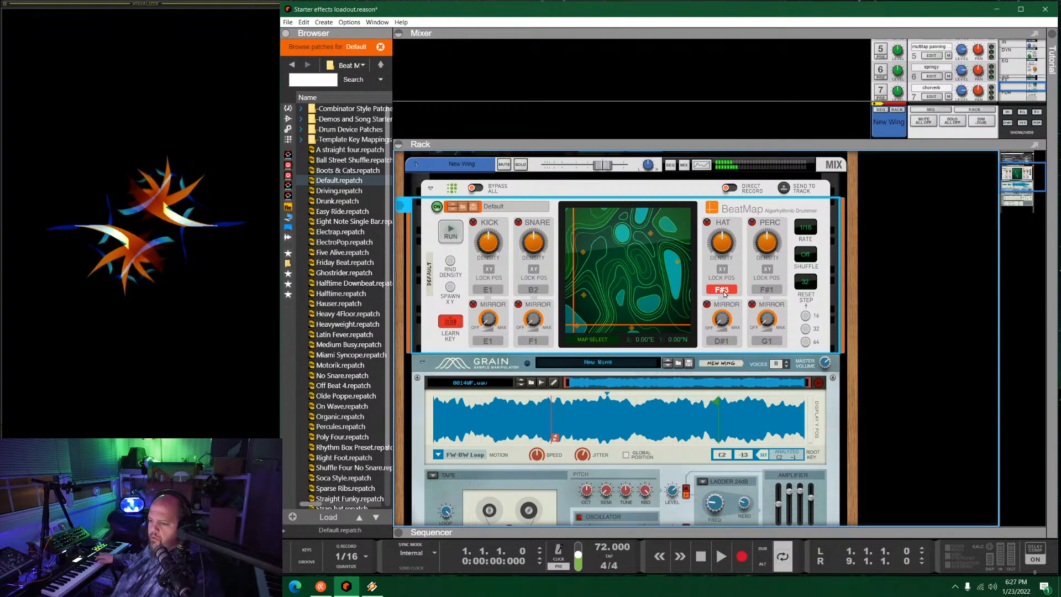
{"action": "left_click", "coordinate": [766, 292]}
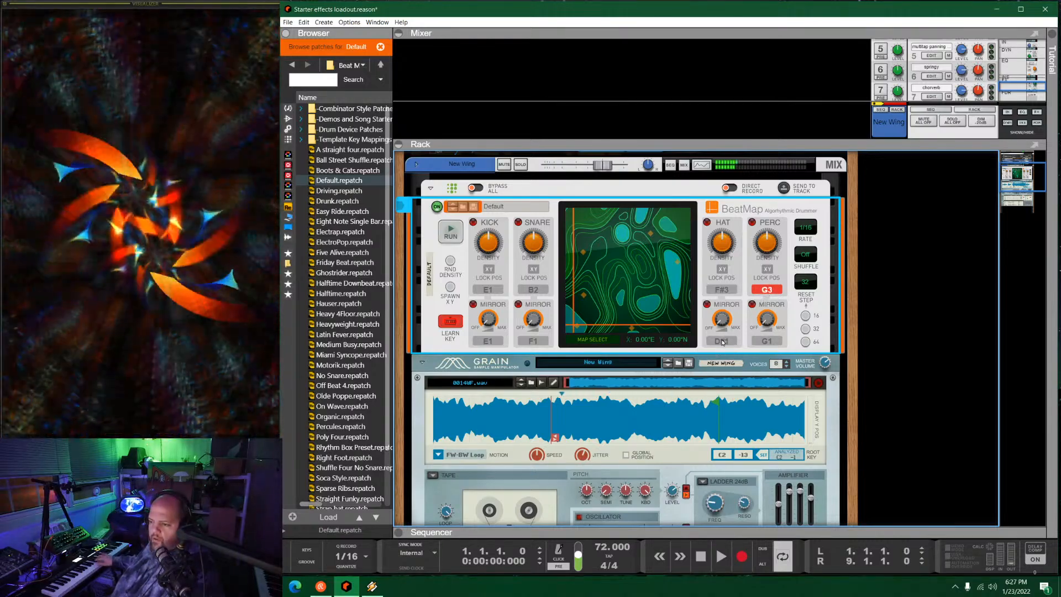
{"action": "left_click", "coordinate": [722, 341]}
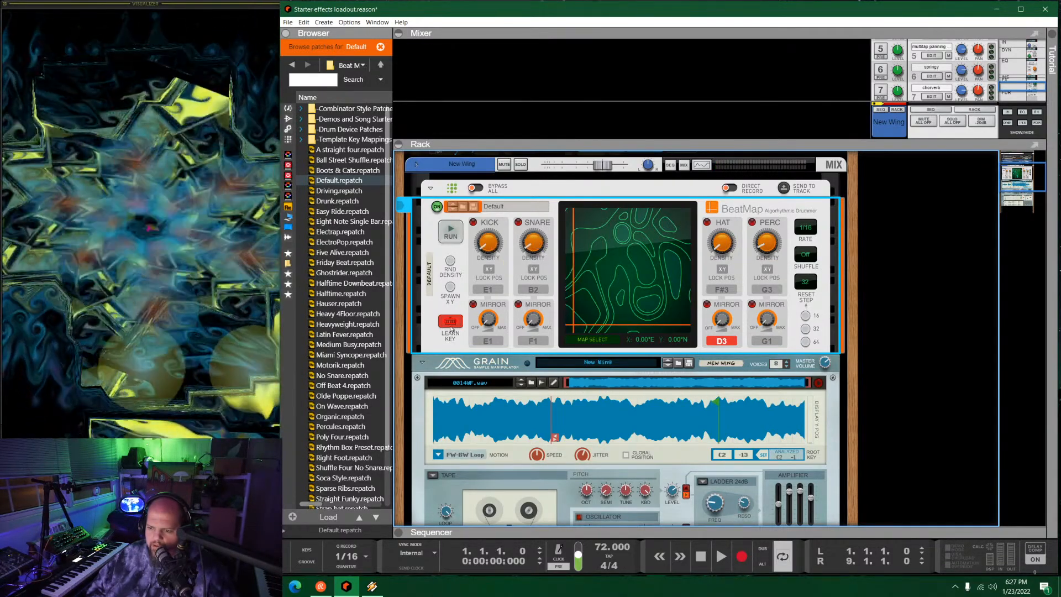
Run the Beat Map pattern and start song playback.
{"action": "left_click", "coordinate": [454, 238]}
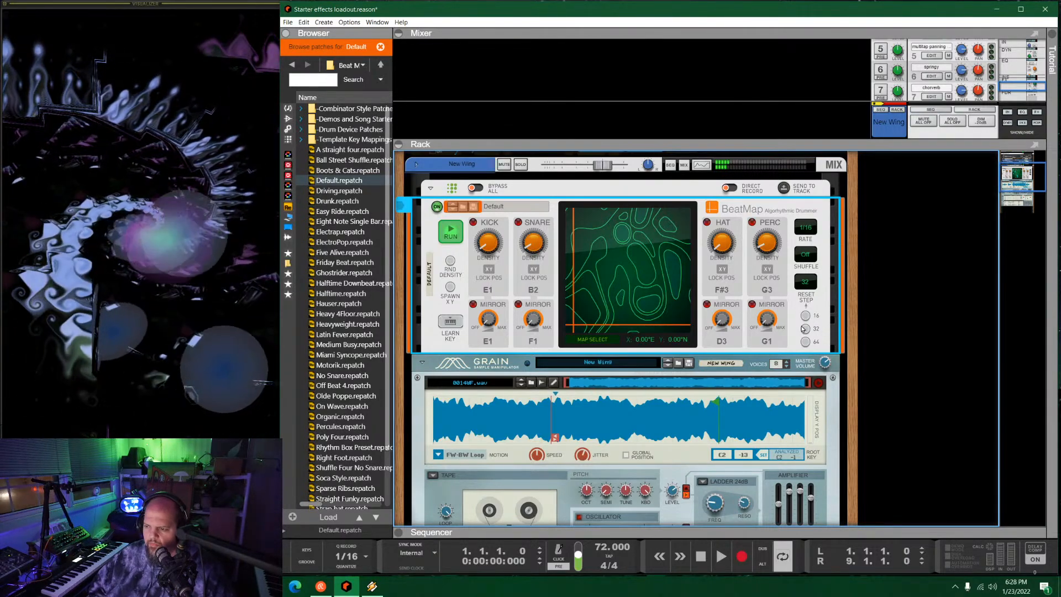
{"action": "left_click", "coordinate": [821, 383]}
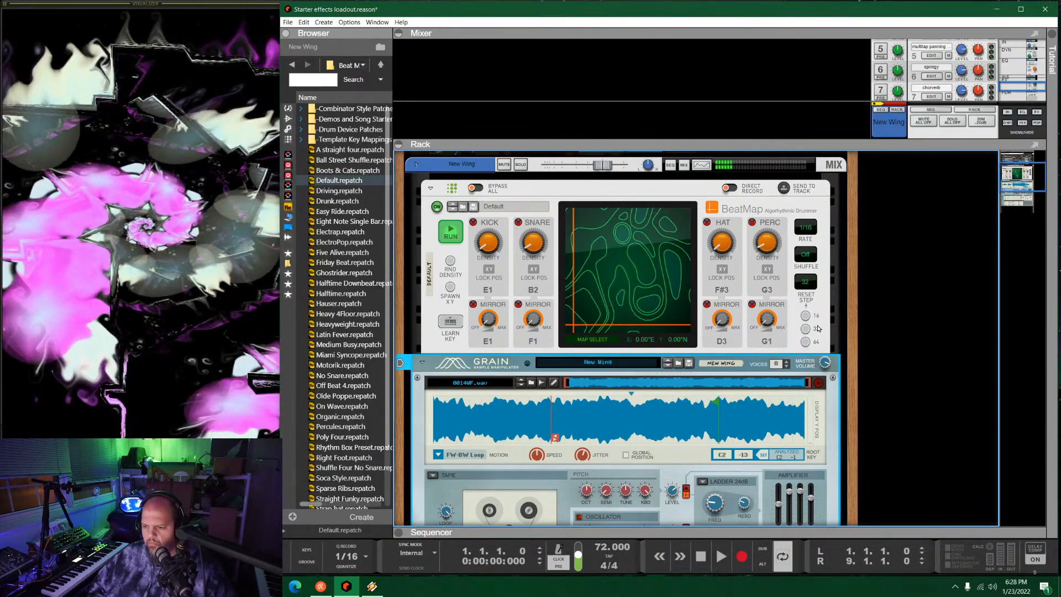
{"action": "key", "text": "space"}
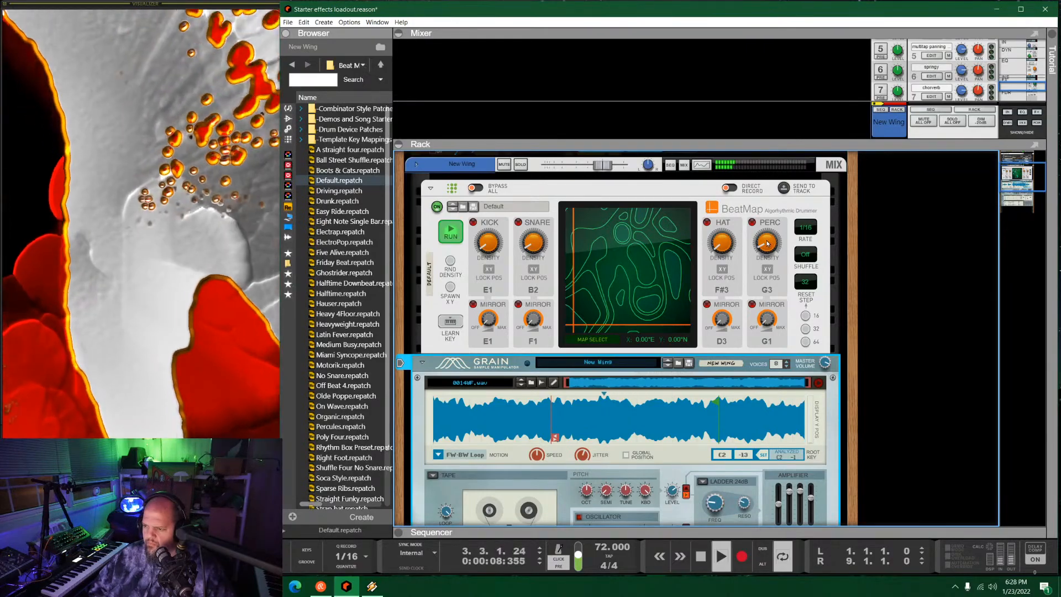
Raise Beat Map's kick density and adjust its hat mirror velocity slightly.
{"action": "mouse_move", "coordinate": [767, 244]}
{"action": "left_click", "coordinate": [725, 242]}
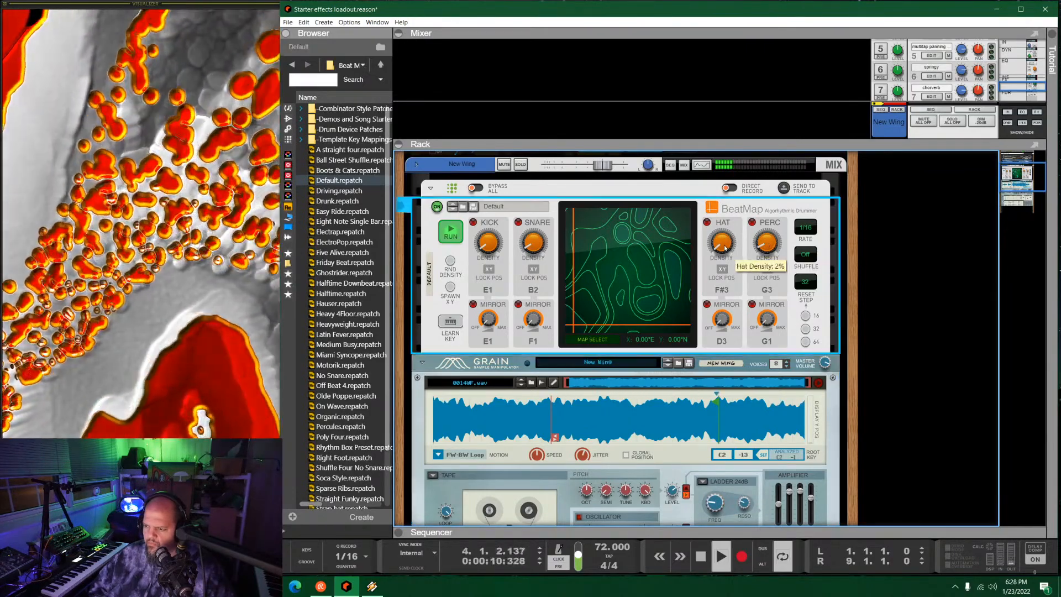
{"action": "mouse_move", "coordinate": [537, 239]}
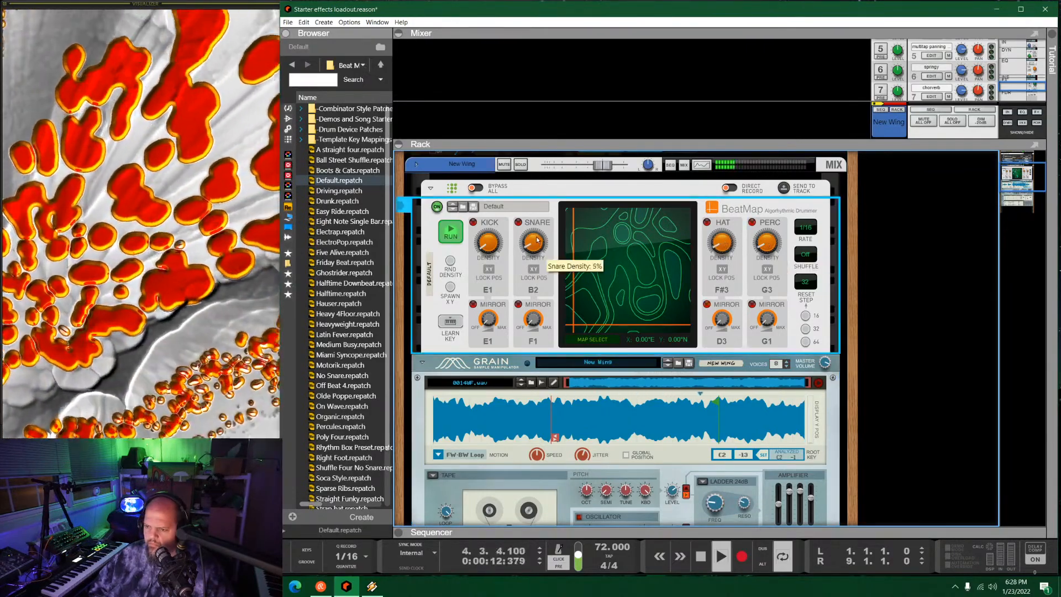
{"action": "left_click_drag", "start_coordinate": [492, 246], "coordinate": [495, 226]}
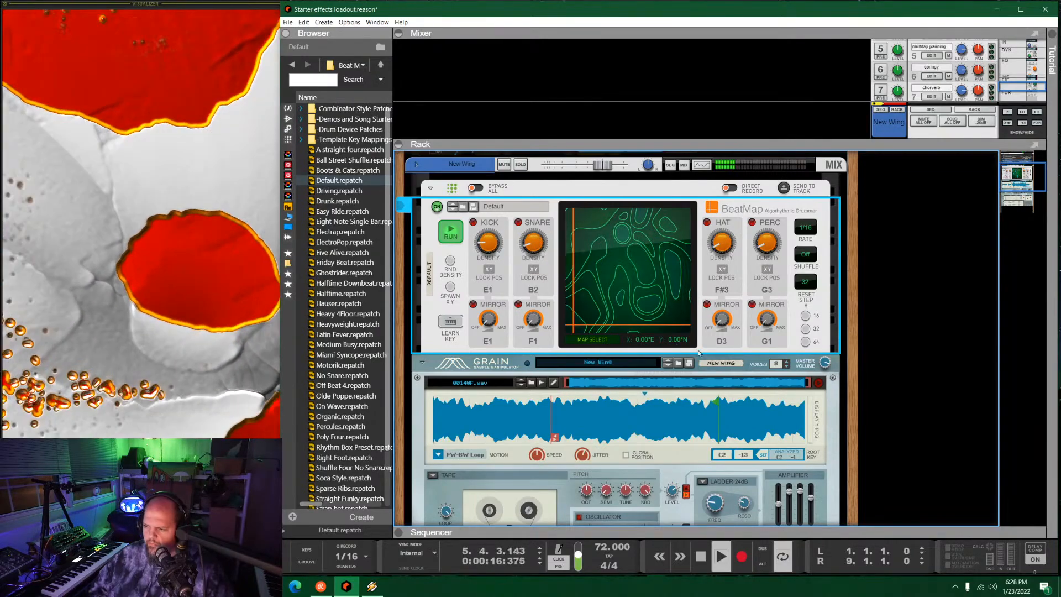
{"action": "mouse_move", "coordinate": [723, 323]}
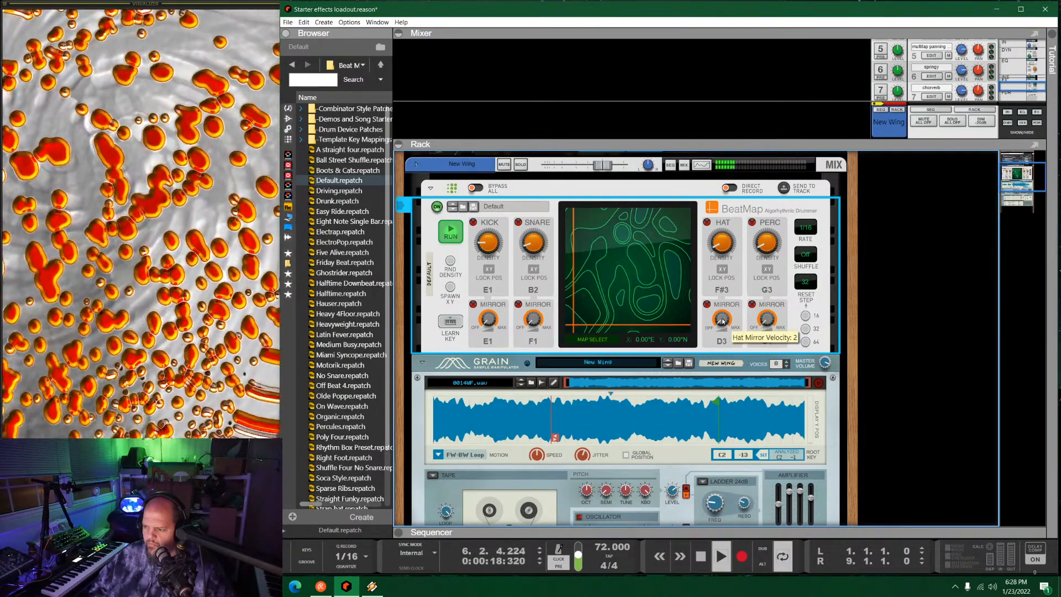
{"action": "left_click_drag", "start_coordinate": [722, 319], "coordinate": [724, 314]}
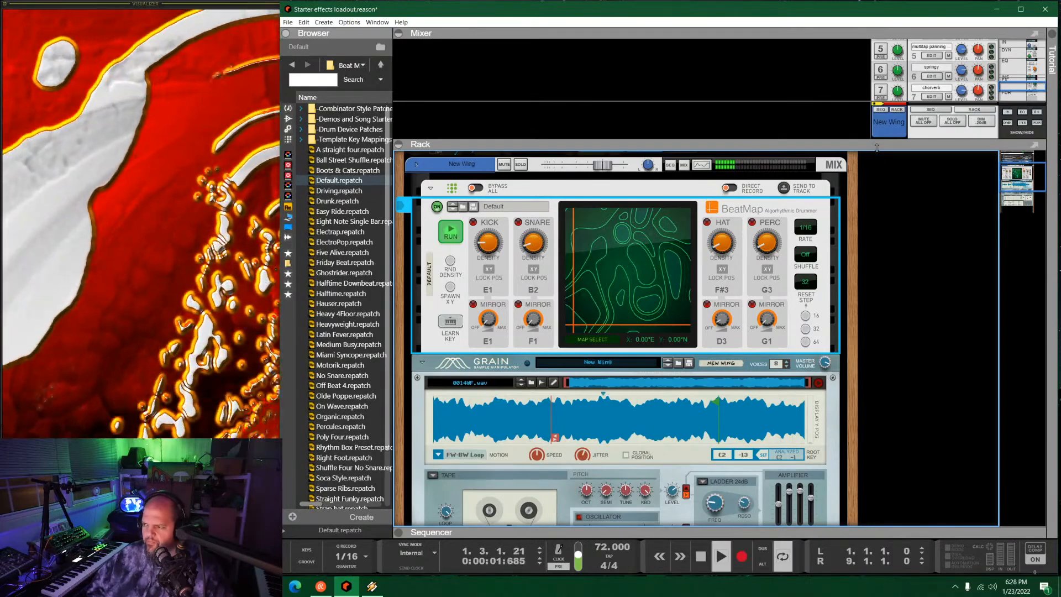
Raise the New Wing channel level in the mixer, and shrink the mixer area to give the rack more room.
{"action": "left_click_drag", "start_coordinate": [876, 148], "coordinate": [878, 340]}
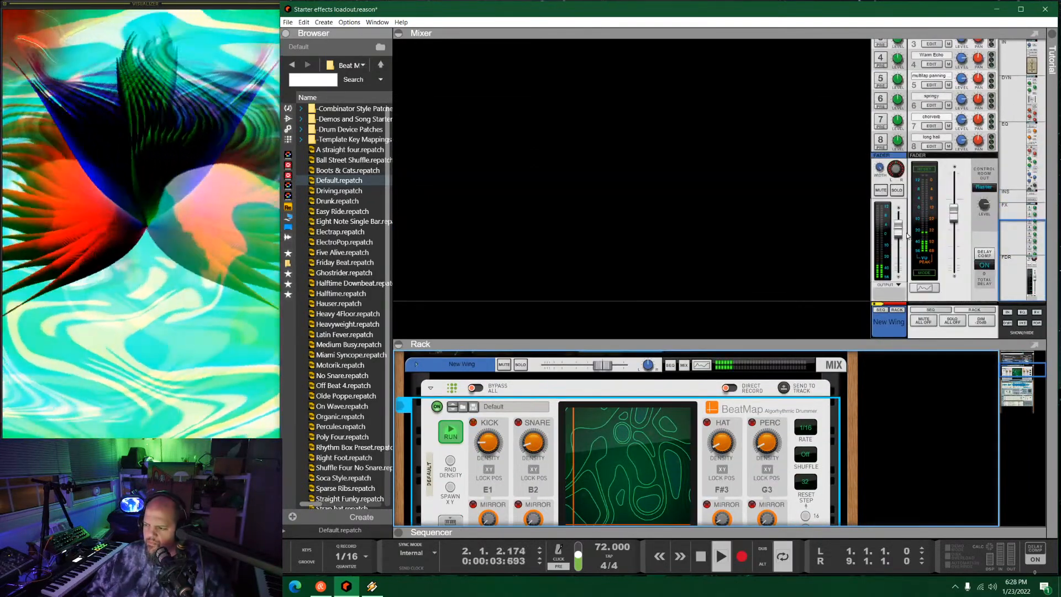
{"action": "left_click_drag", "start_coordinate": [809, 341], "coordinate": [811, 57]}
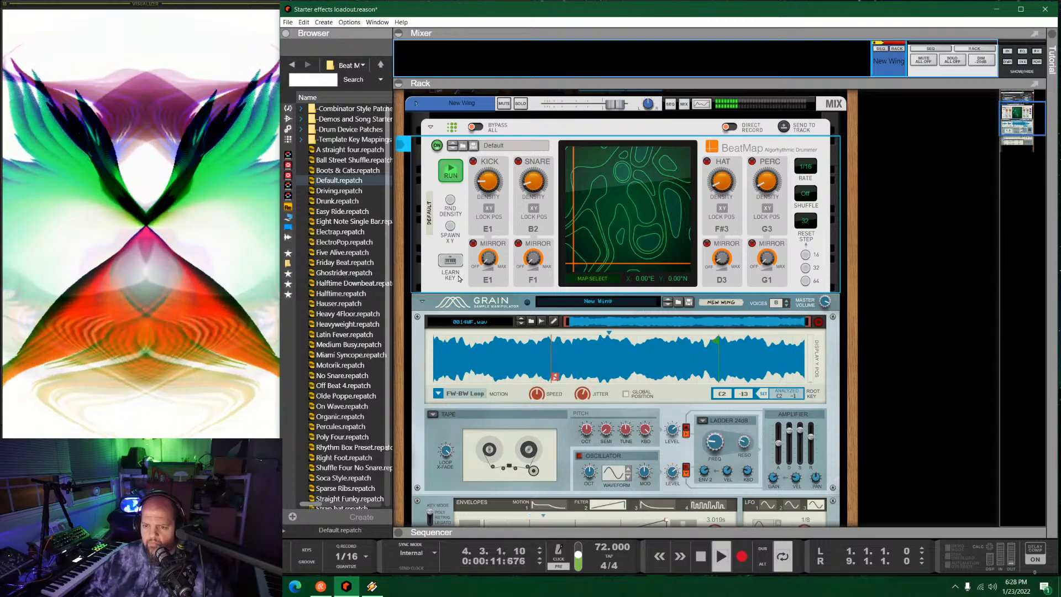
{"action": "scroll", "coordinate": [655, 338], "scroll_direction": "down", "scroll_amount": 5}
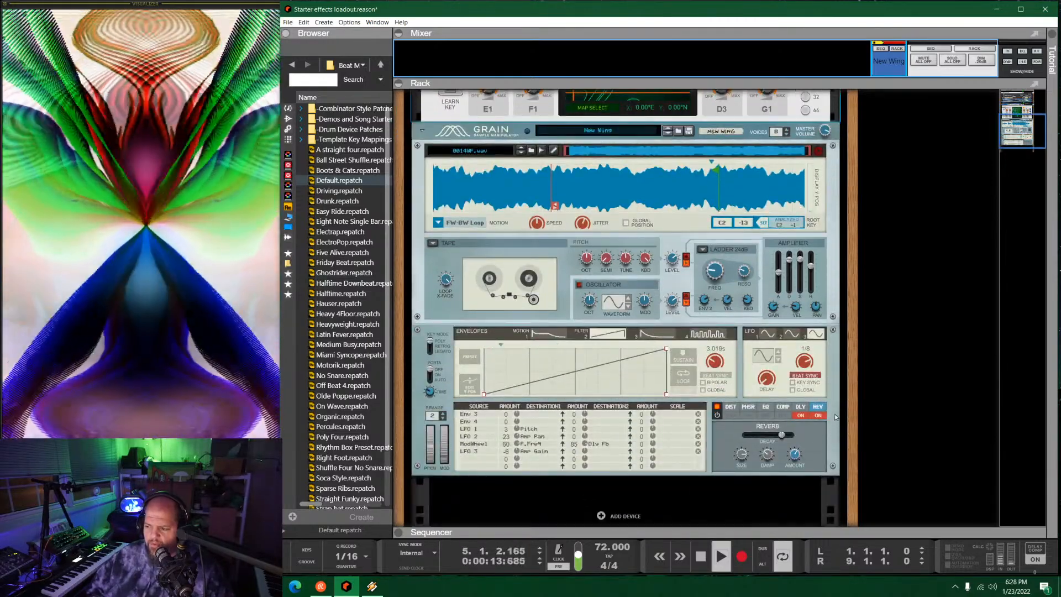
{"action": "scroll", "coordinate": [695, 362], "scroll_direction": "up", "scroll_amount": 5}
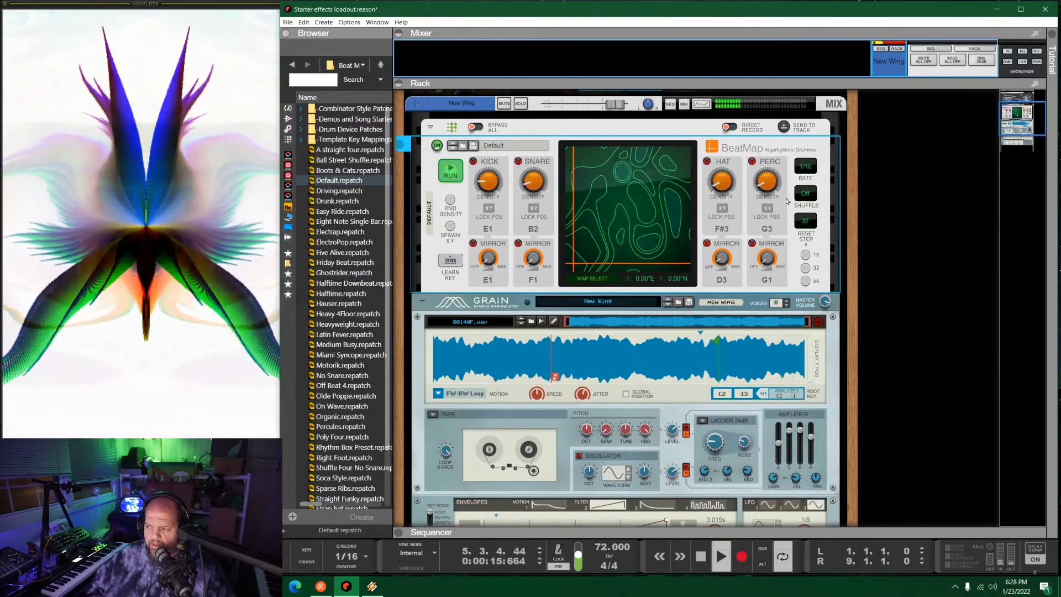
Stop playback and set the Beat Map rate to 1/4.
{"action": "key", "text": "space"}
{"action": "left_click", "coordinate": [808, 164]}
{"action": "left_click", "coordinate": [806, 165]}
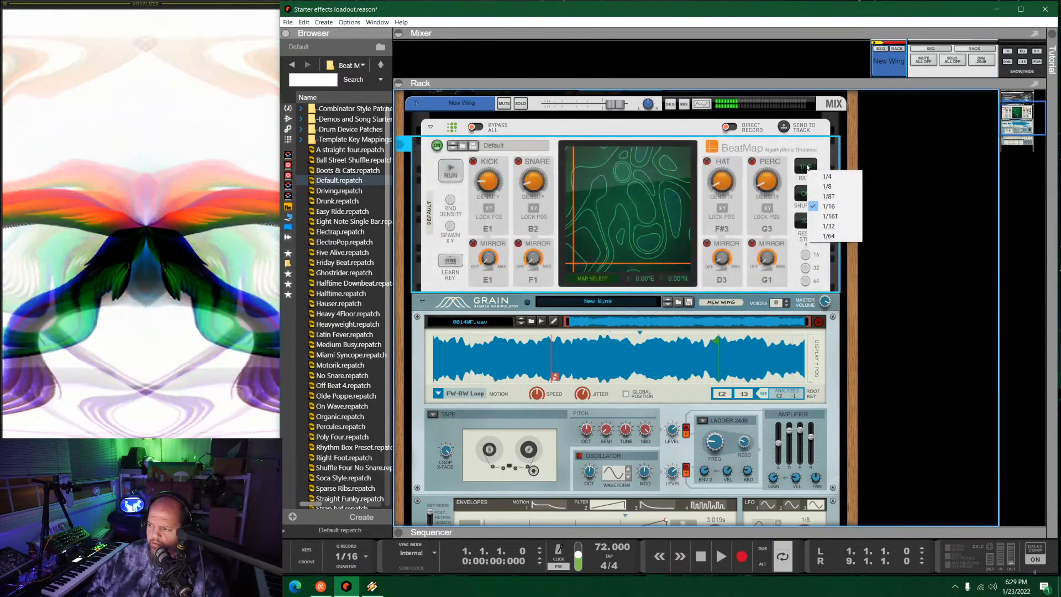
{"action": "left_click", "coordinate": [843, 177]}
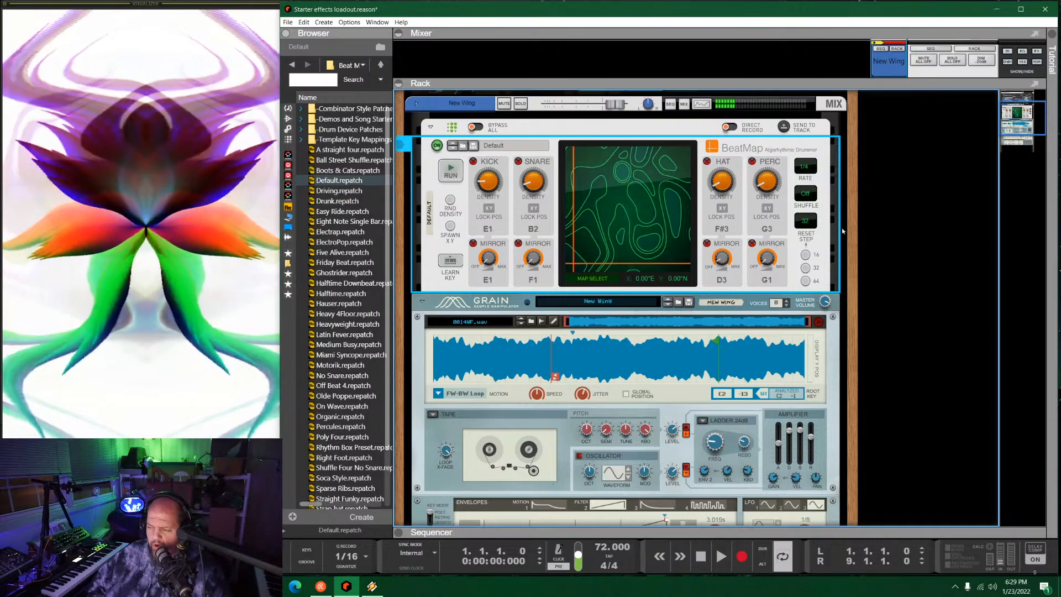
Restart playback and adjust the decay of the Grain instrument's amplifier envelope.
{"action": "key", "text": "space"}
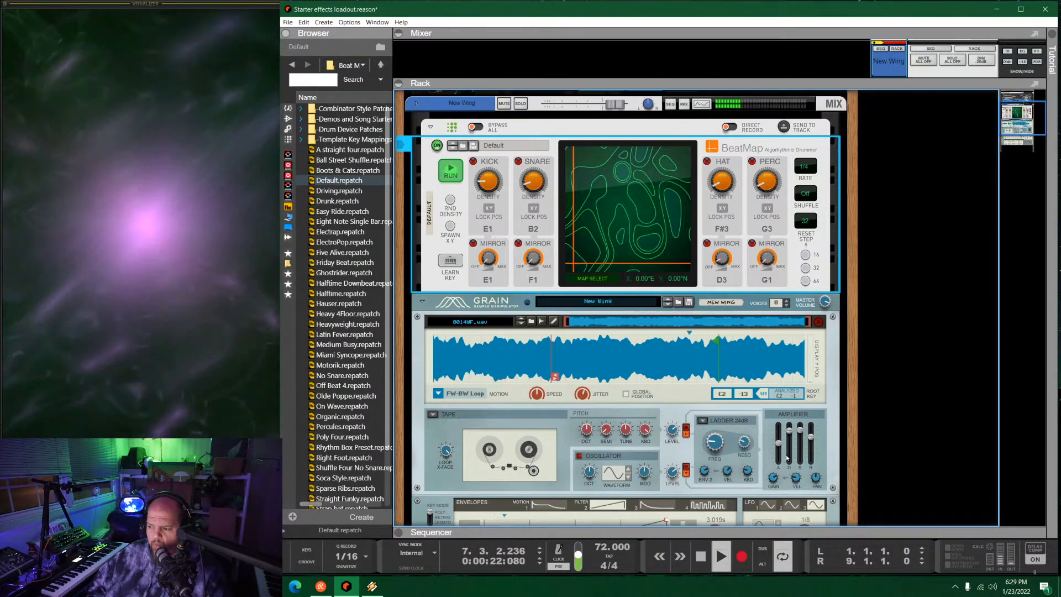
{"action": "left_click", "coordinate": [789, 432]}
{"action": "left_click_drag", "start_coordinate": [790, 433], "coordinate": [789, 431]}
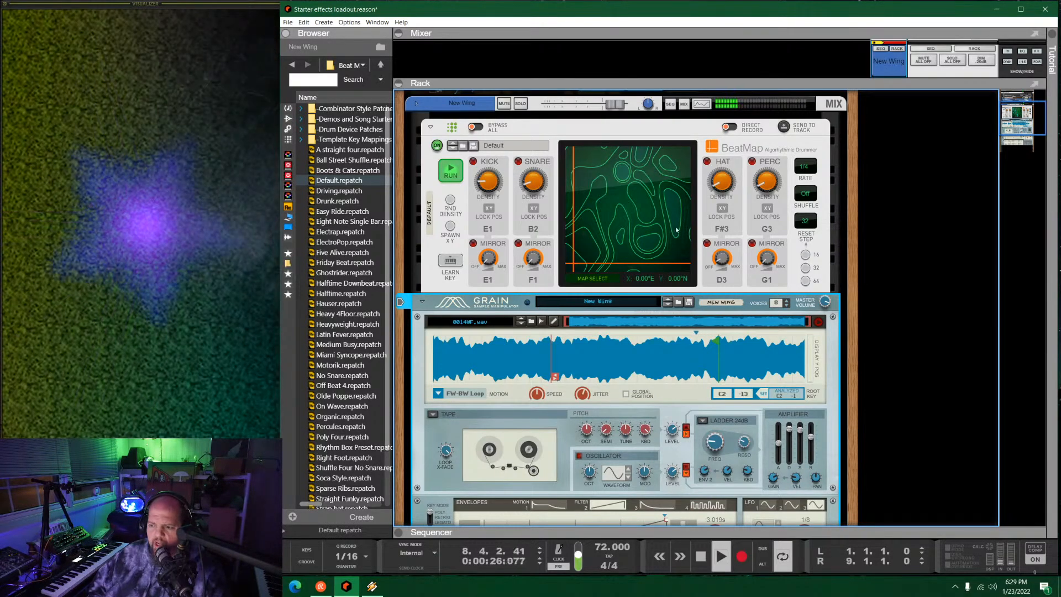
Add a Pulsar Dual LFO utility to the rack between the New Wing mix channel and Beat Map.
{"action": "left_click", "coordinate": [288, 137]}
{"action": "left_click", "coordinate": [288, 128]}
{"action": "mouse_move", "coordinate": [344, 148]}
{"action": "left_mouse_down"}
{"action": "mouse_move", "coordinate": [539, 141]}
{"action": "mouse_move", "coordinate": [575, 152]}
{"action": "mouse_move", "coordinate": [594, 309]}
{"action": "mouse_move", "coordinate": [572, 434]}
{"action": "mouse_move", "coordinate": [594, 148]}
{"action": "mouse_move", "coordinate": [592, 317]}
{"action": "mouse_move", "coordinate": [625, 489]}
{"action": "mouse_move", "coordinate": [600, 301]}
{"action": "mouse_move", "coordinate": [575, 284]}
{"action": "mouse_move", "coordinate": [718, 192]}
{"action": "mouse_move", "coordinate": [868, 191]}
{"action": "mouse_move", "coordinate": [658, 111]}
{"action": "mouse_move", "coordinate": [675, 132]}
{"action": "left_mouse_up"}
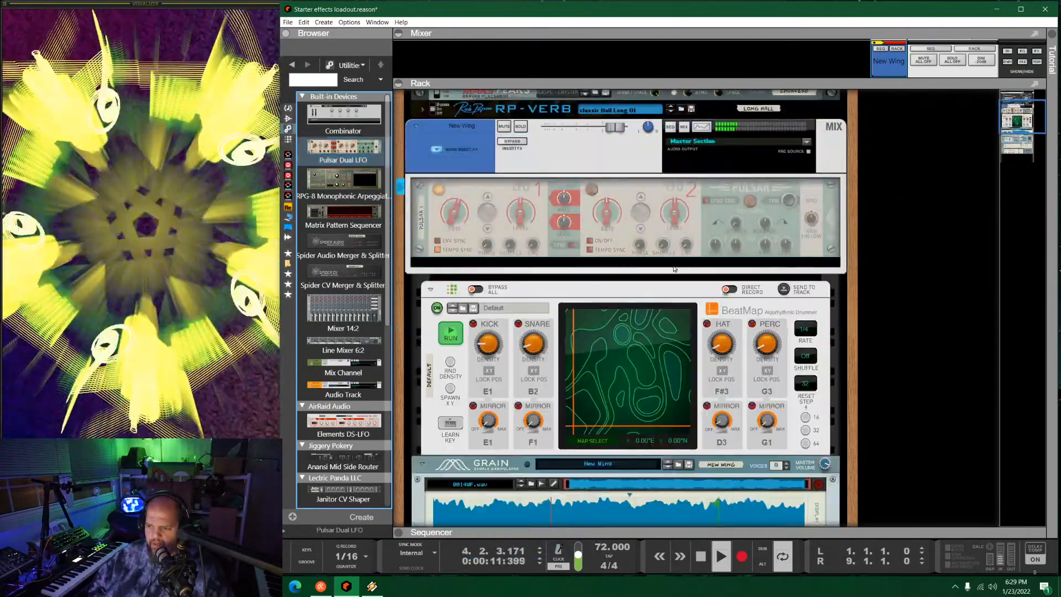
Patch Pulsar's LFO 1 and LFO 2 CV outputs into Beat Map's X and Y map inputs on the rear of the rack.
{"action": "key", "text": "Tab"}
{"action": "left_click_drag", "start_coordinate": [470, 227], "coordinate": [610, 369]}
{"action": "left_click_drag", "start_coordinate": [617, 227], "coordinate": [611, 386]}
{"action": "key", "text": "Tab"}
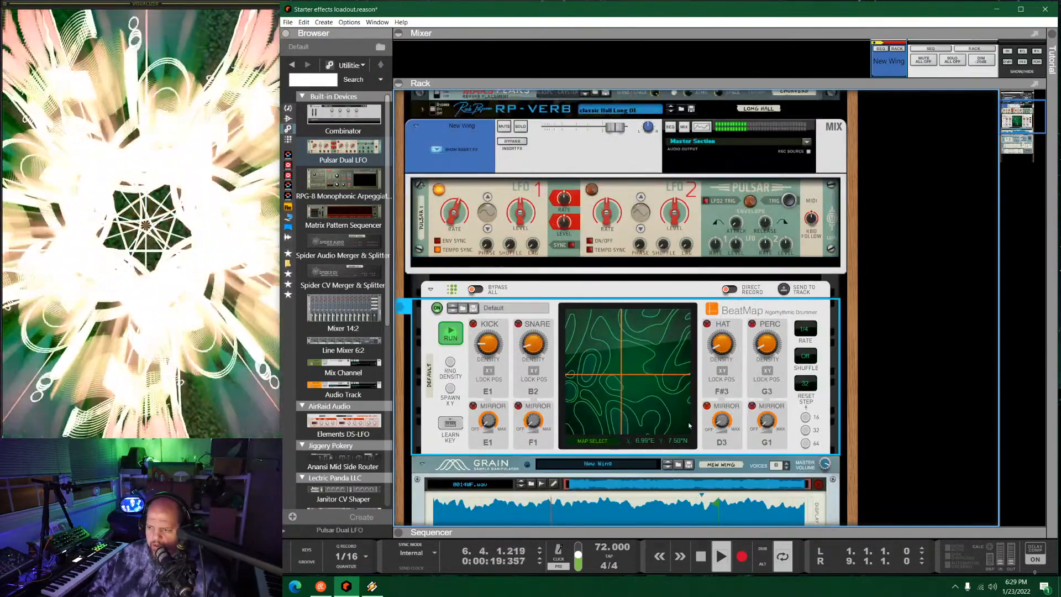
Raise the levels of both Pulsar LFOs, turn off LFO 1's tempo sync, and set both LFOs to slow free-running rates.
{"action": "left_click_drag", "start_coordinate": [677, 223], "coordinate": [681, 111]}
{"action": "left_click_drag", "start_coordinate": [523, 218], "coordinate": [528, 99]}
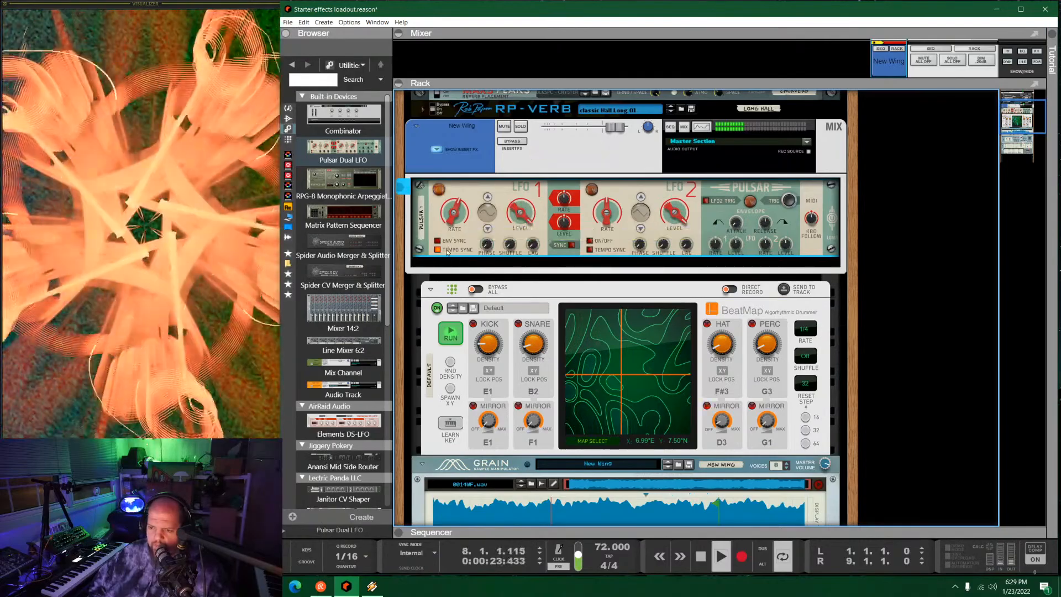
{"action": "left_click", "coordinate": [439, 250]}
{"action": "left_click_drag", "start_coordinate": [455, 215], "coordinate": [458, 255]}
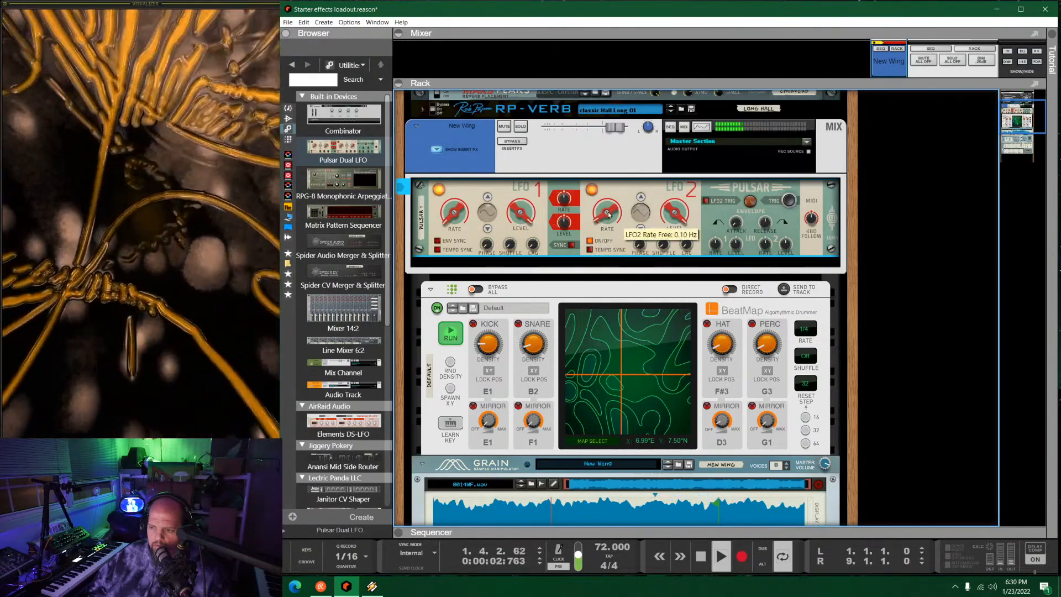
{"action": "left_click_drag", "start_coordinate": [602, 221], "coordinate": [604, 224]}
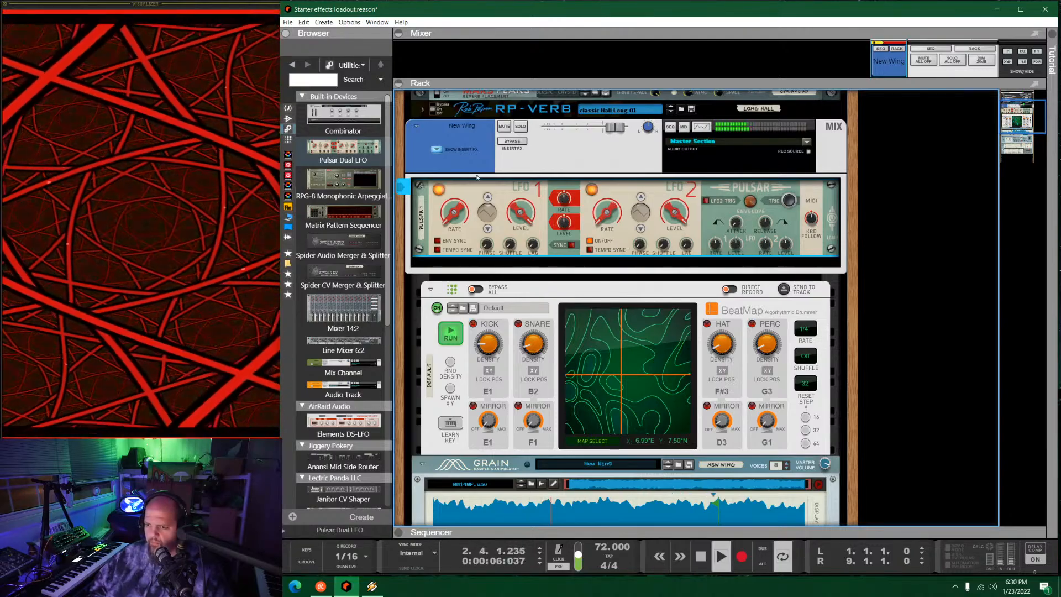
Hide the New Wing channel's insert effects section, and fold the mix channel and the Beat Map player.
{"action": "left_click", "coordinate": [438, 150]}
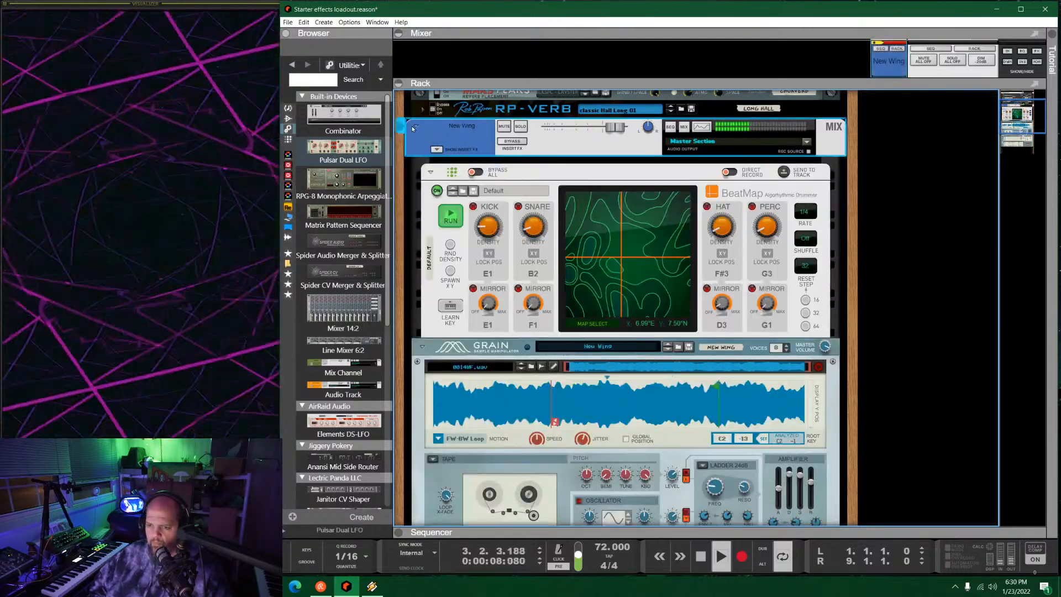
{"action": "left_click", "coordinate": [418, 128]}
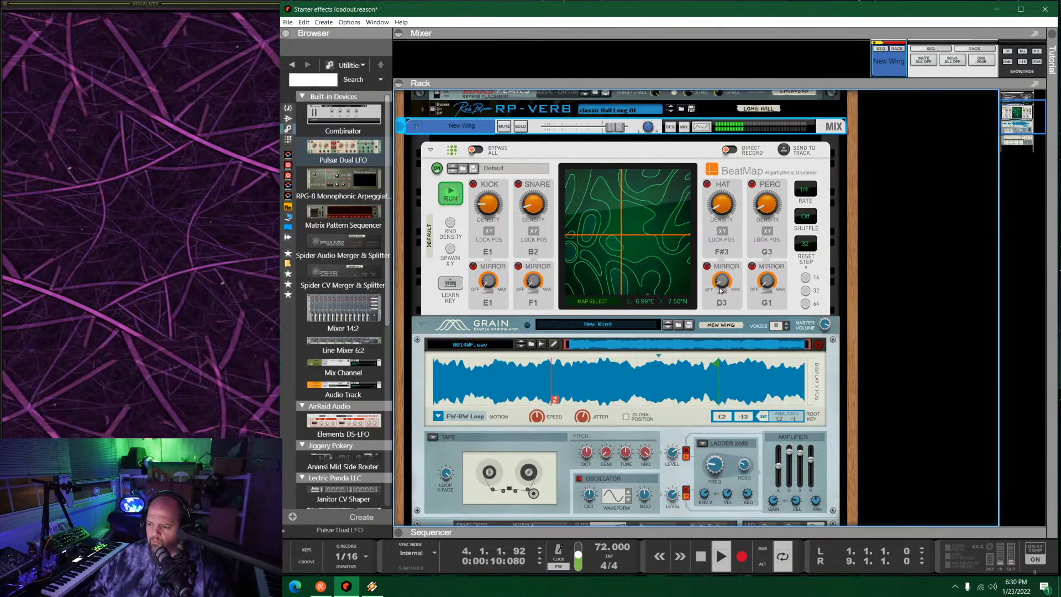
{"action": "scroll", "coordinate": [656, 294], "scroll_direction": "down", "scroll_amount": 5}
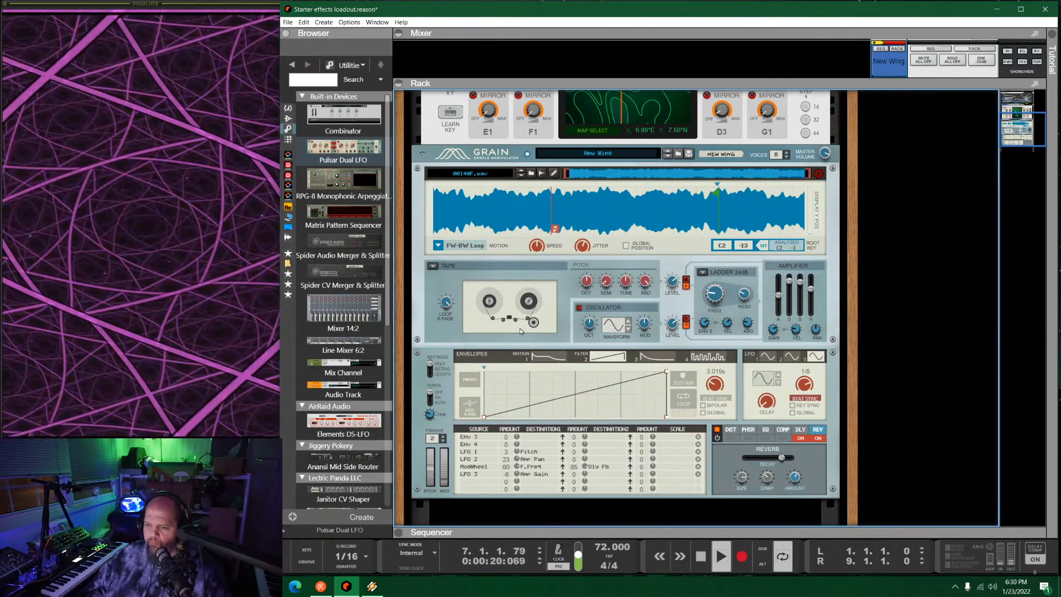
{"action": "scroll", "coordinate": [629, 317], "scroll_direction": "up", "scroll_amount": 5}
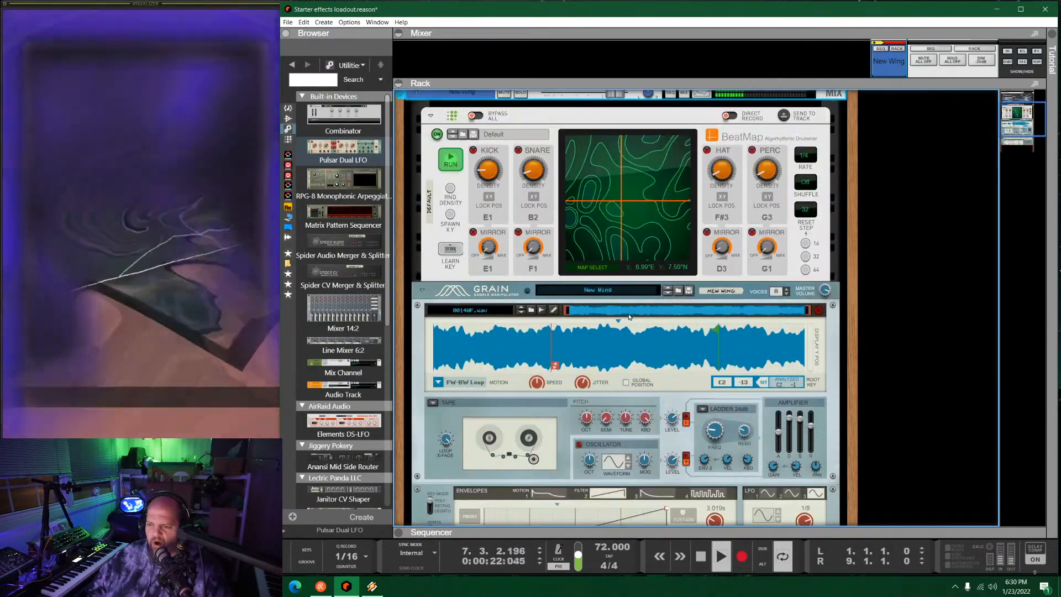
{"action": "scroll", "coordinate": [534, 307], "scroll_direction": "up", "scroll_amount": 4}
{"action": "left_click", "coordinate": [431, 218]}
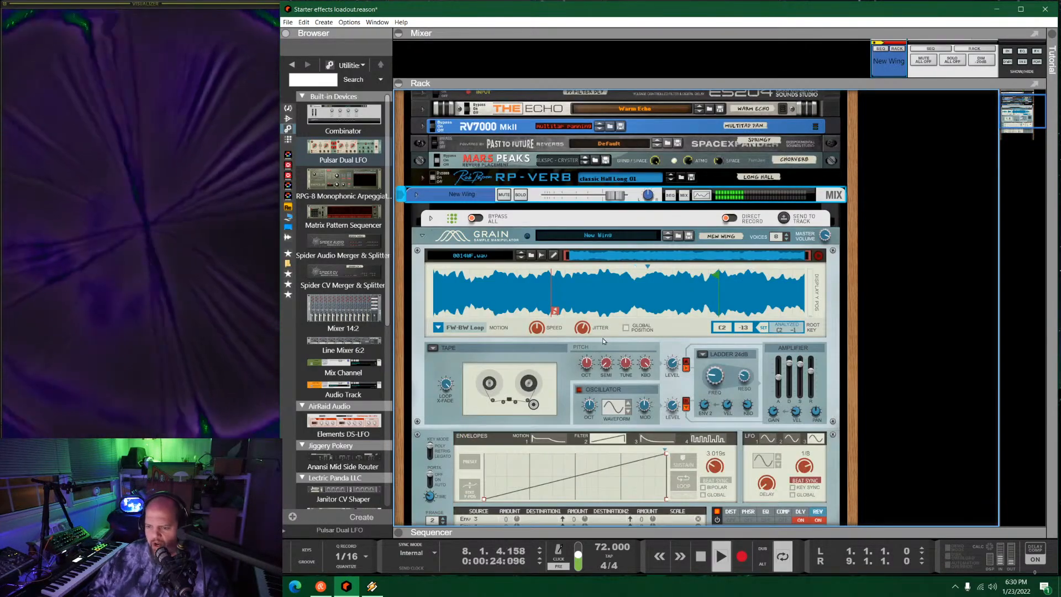
{"action": "scroll", "coordinate": [618, 288], "scroll_direction": "down", "scroll_amount": 2}
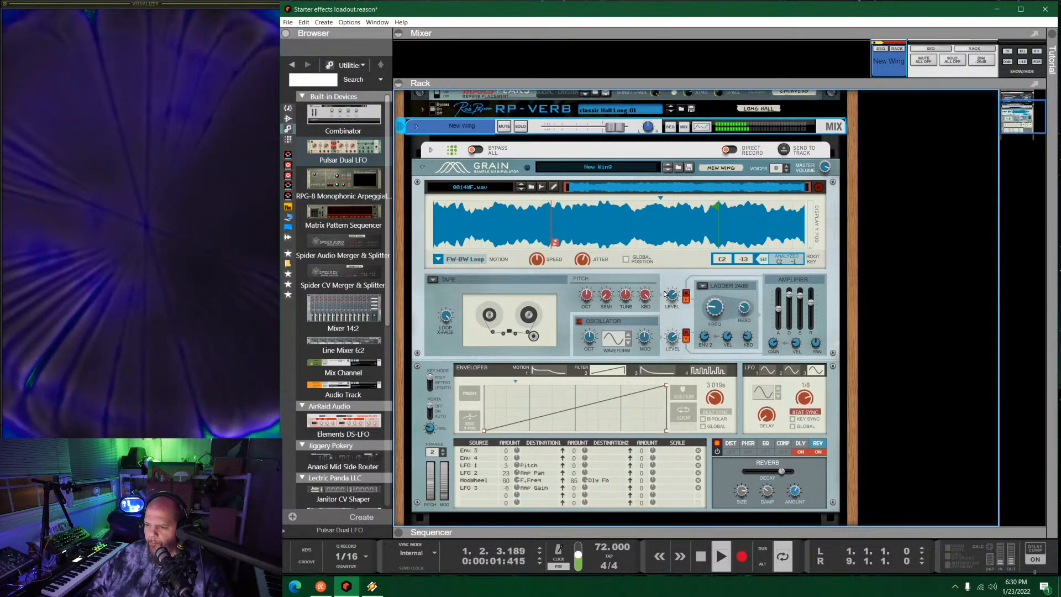
Adjust the Grain instrument's amplifier gain and tune its ladder filter frequency and resonance by ear.
{"action": "left_click_drag", "start_coordinate": [783, 346], "coordinate": [785, 330]}
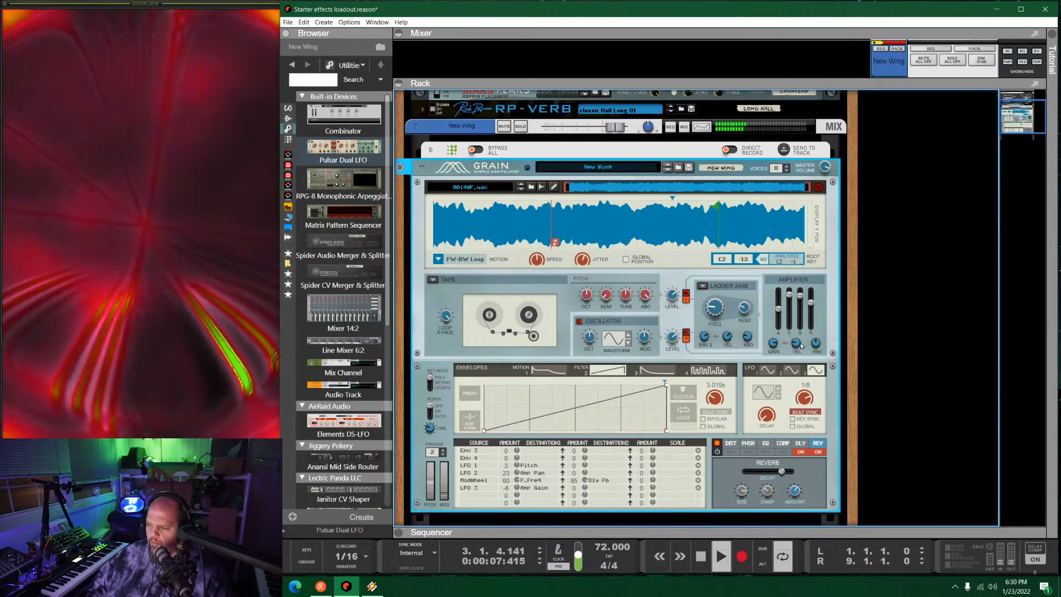
{"action": "mouse_move", "coordinate": [798, 343]}
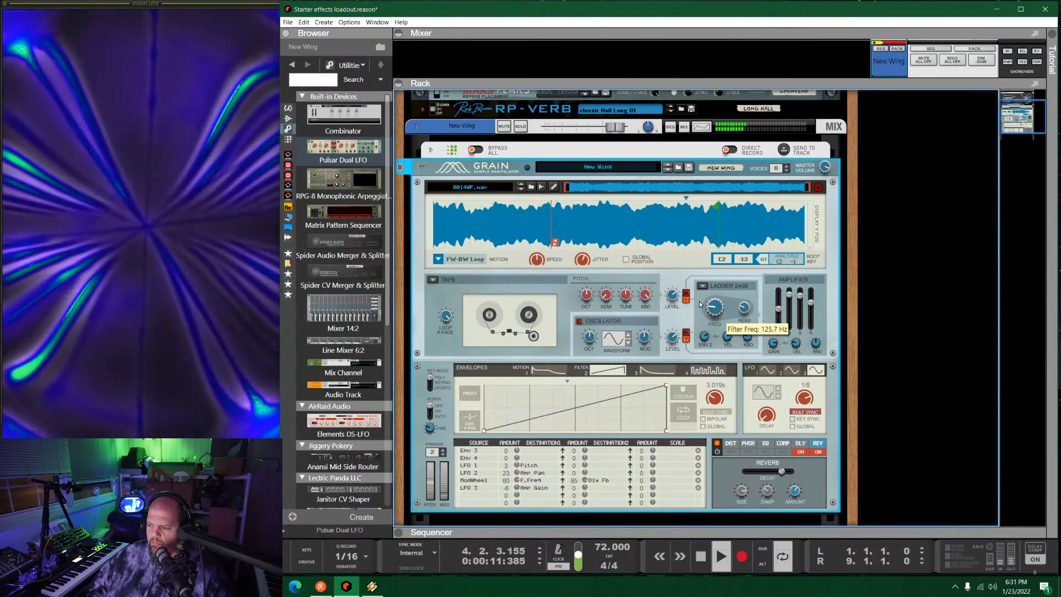
{"action": "mouse_move", "coordinate": [714, 307]}
{"action": "left_click_drag", "start_coordinate": [714, 308], "coordinate": [715, 311]}
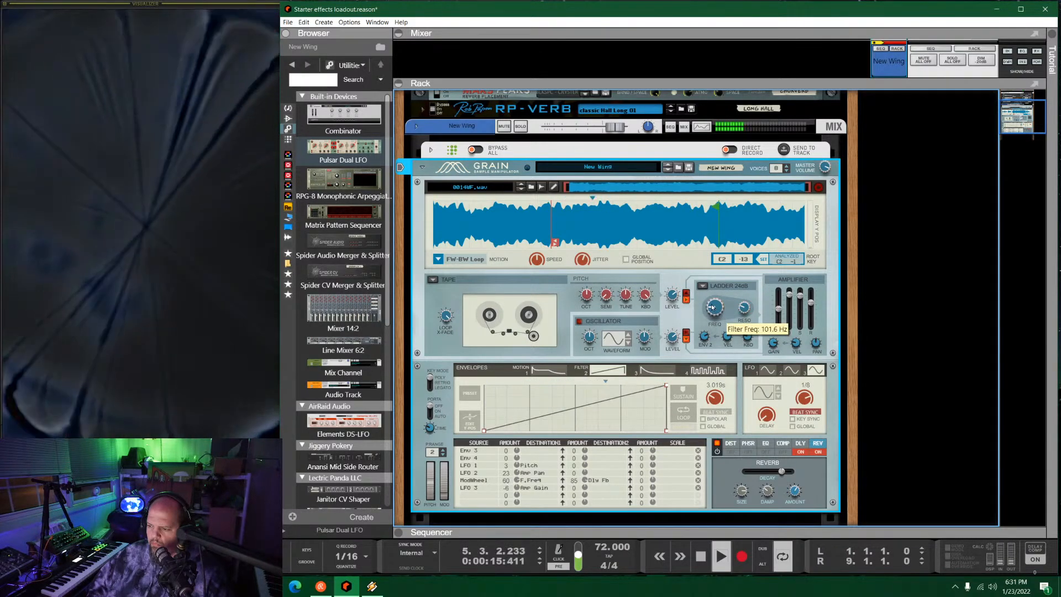
{"action": "left_click_drag", "start_coordinate": [713, 308], "coordinate": [744, 241]}
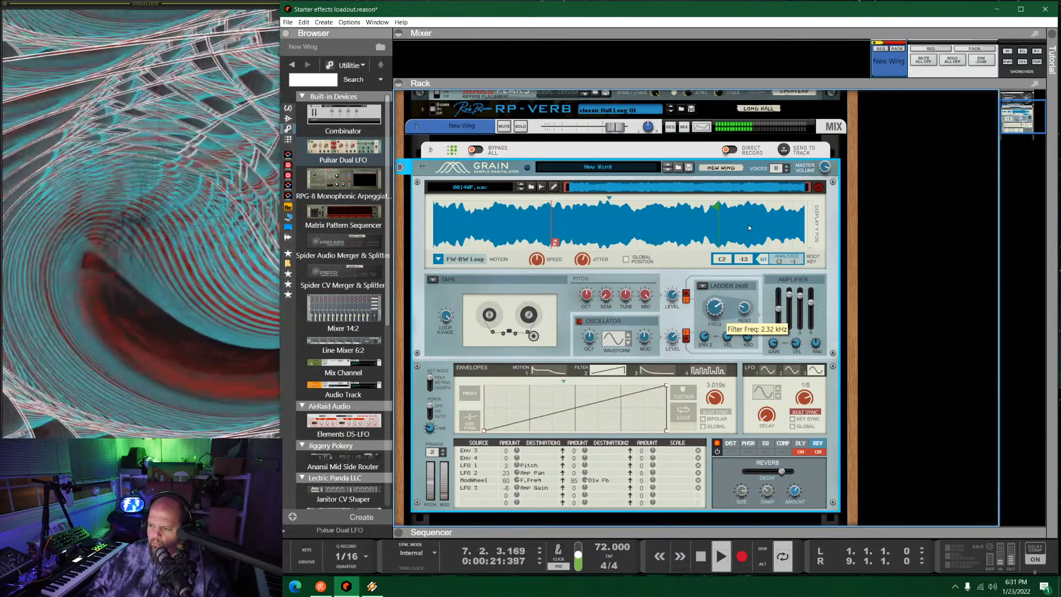
{"action": "left_click_drag", "start_coordinate": [746, 312], "coordinate": [749, 420]}
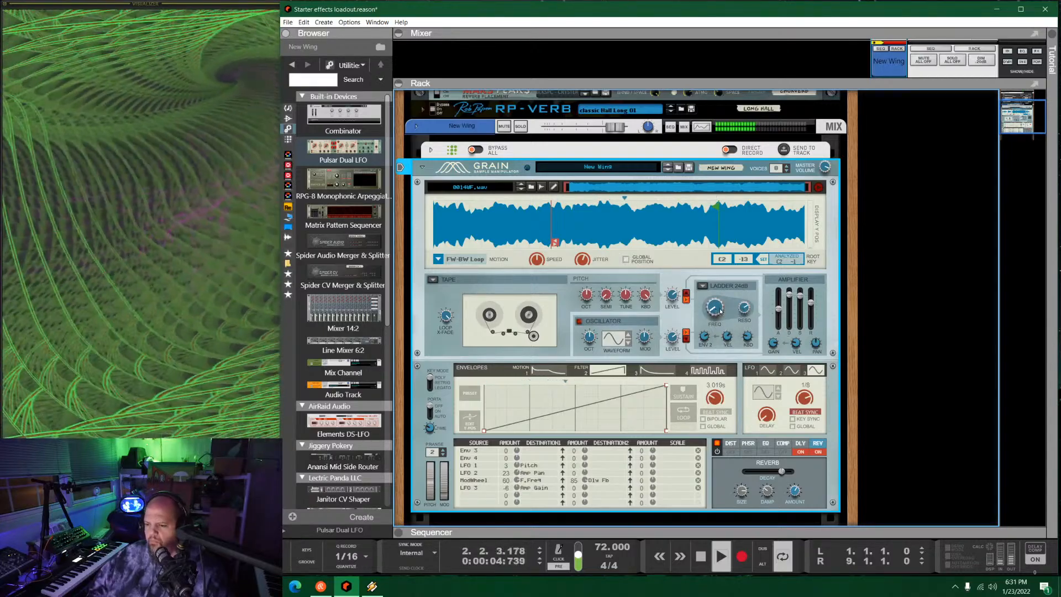
{"action": "mouse_move", "coordinate": [720, 312]}
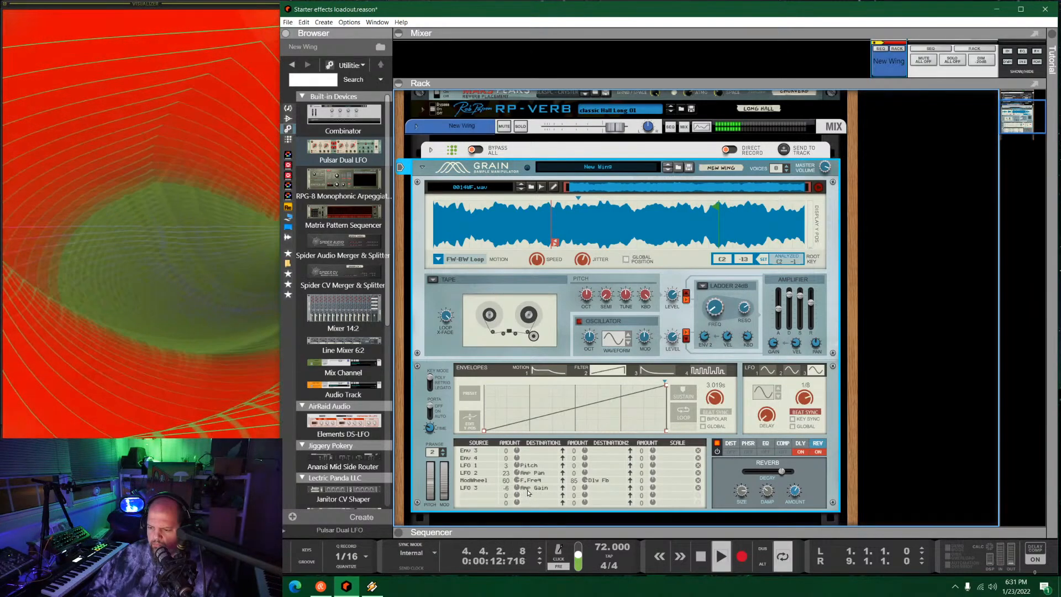
Route Grain's LFO 3 to filter frequency with an amount of 41, and set its unsynced rate to 0.159 Hz.
{"action": "left_click", "coordinate": [536, 490]}
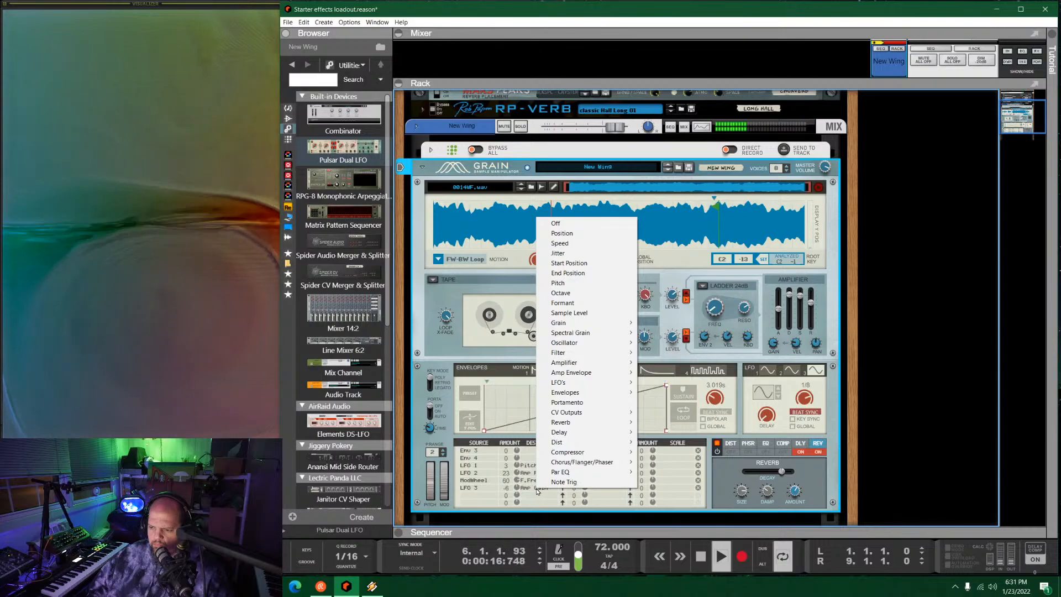
{"action": "mouse_move", "coordinate": [575, 354]}
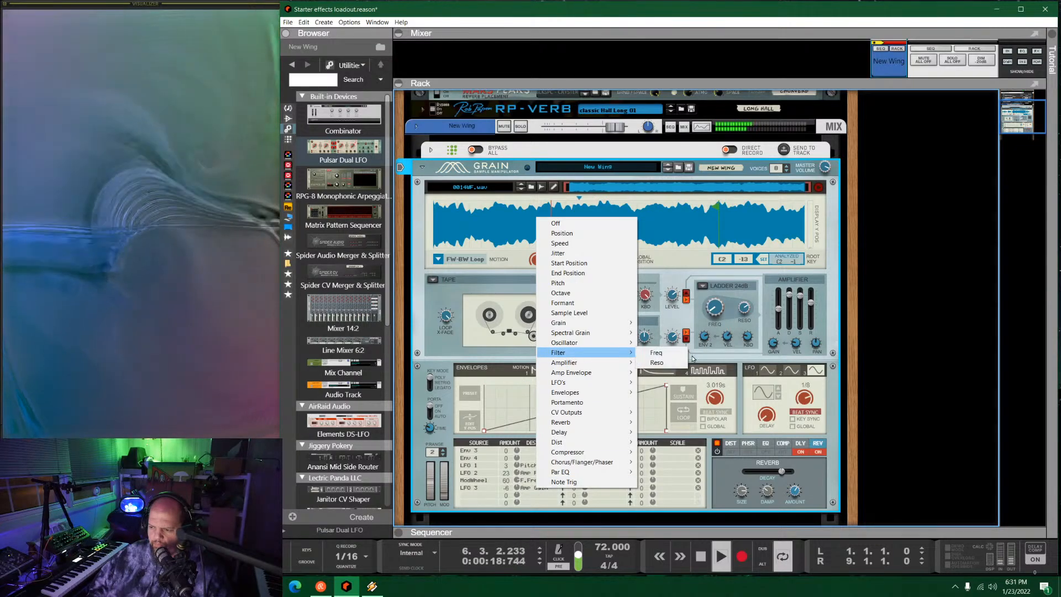
{"action": "left_click", "coordinate": [669, 356]}
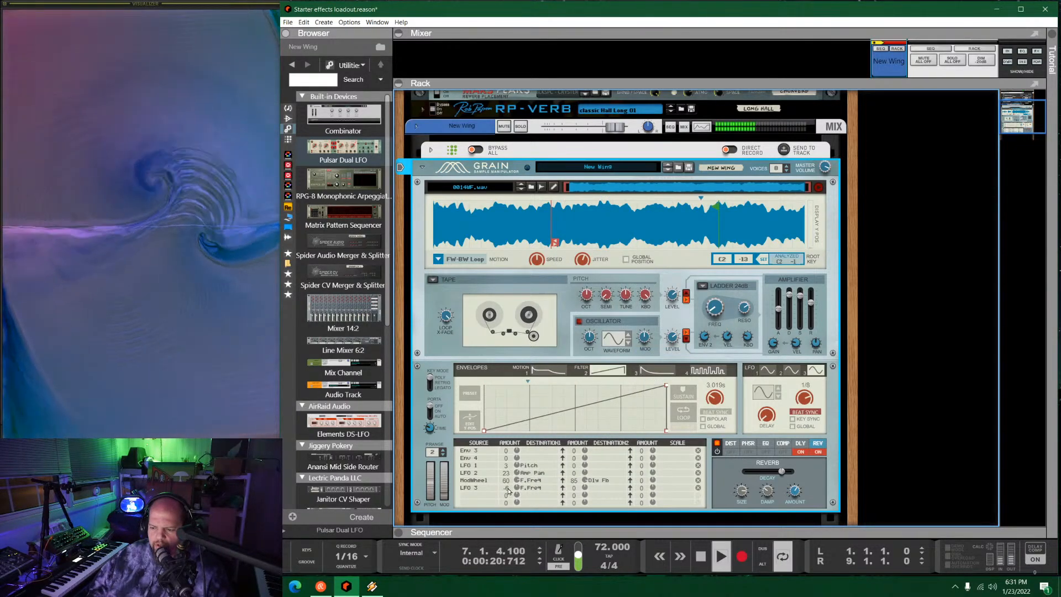
{"action": "left_click_drag", "start_coordinate": [517, 488], "coordinate": [526, 472]}
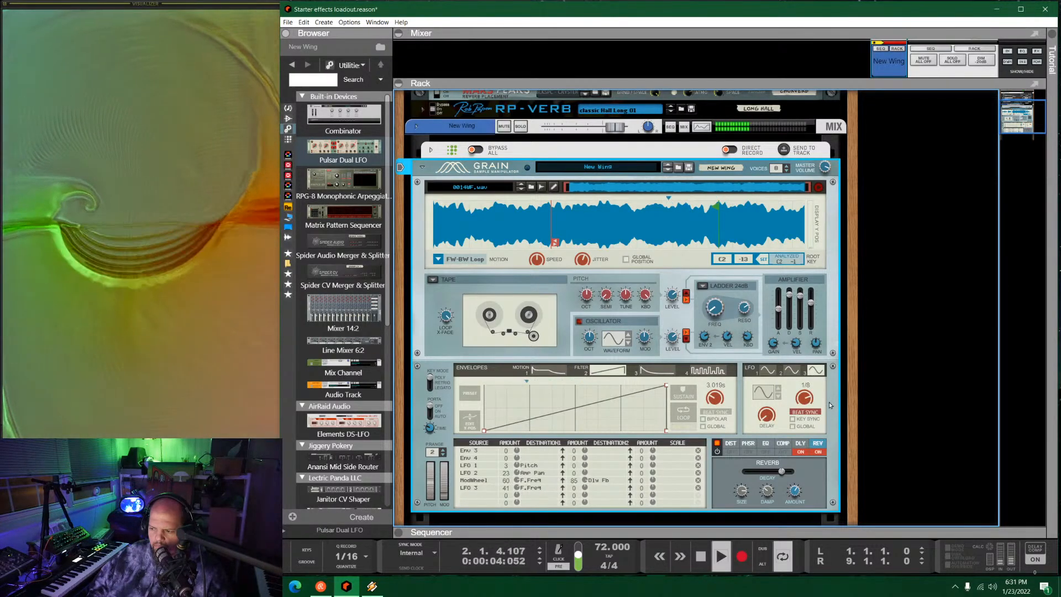
{"action": "left_click", "coordinate": [805, 412]}
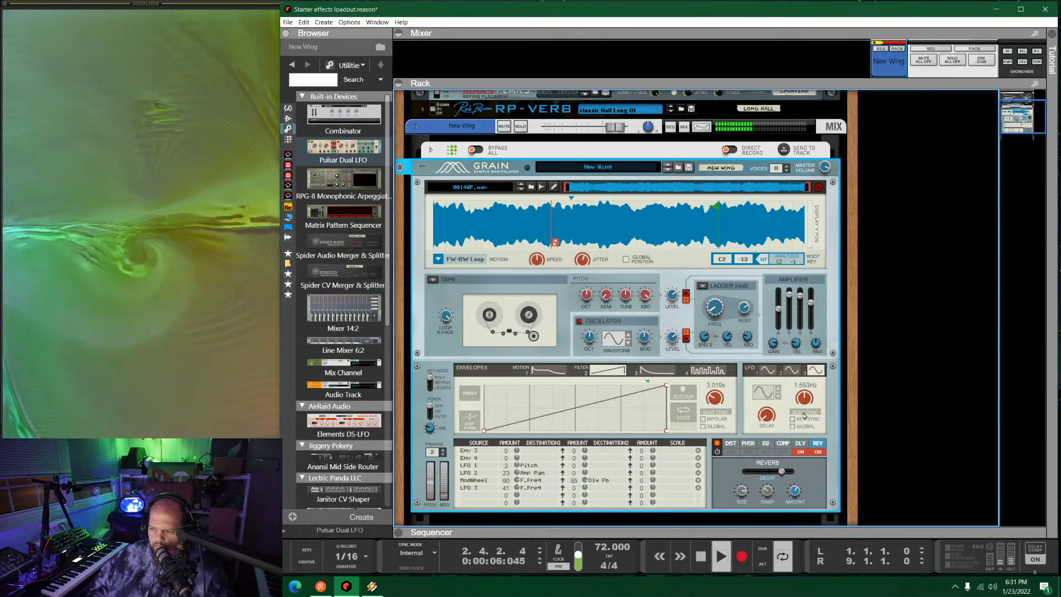
{"action": "left_click_drag", "start_coordinate": [805, 402], "coordinate": [819, 449]}
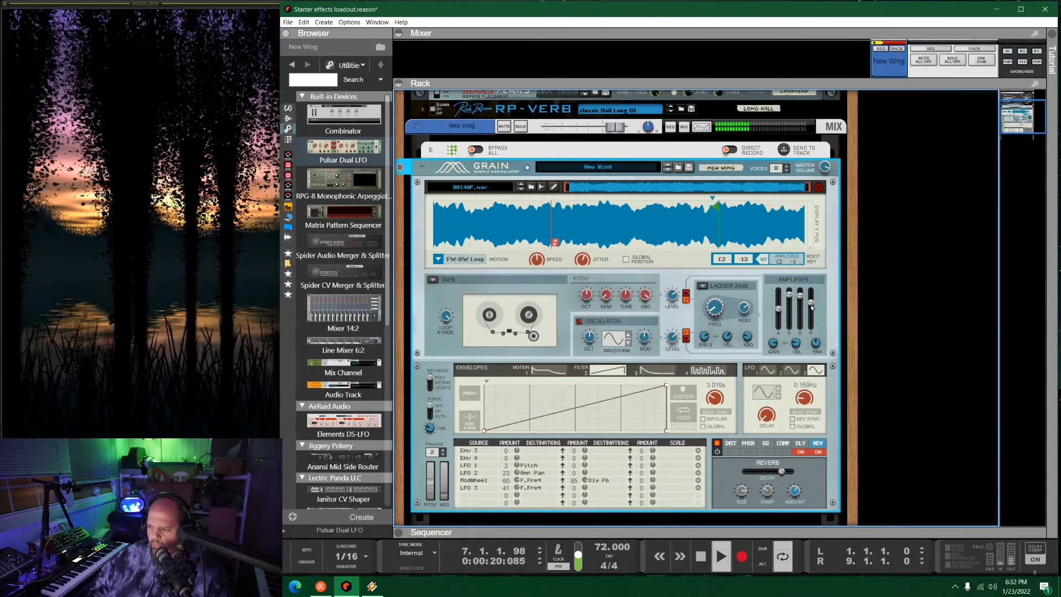
{"action": "left_click", "coordinate": [423, 169]}
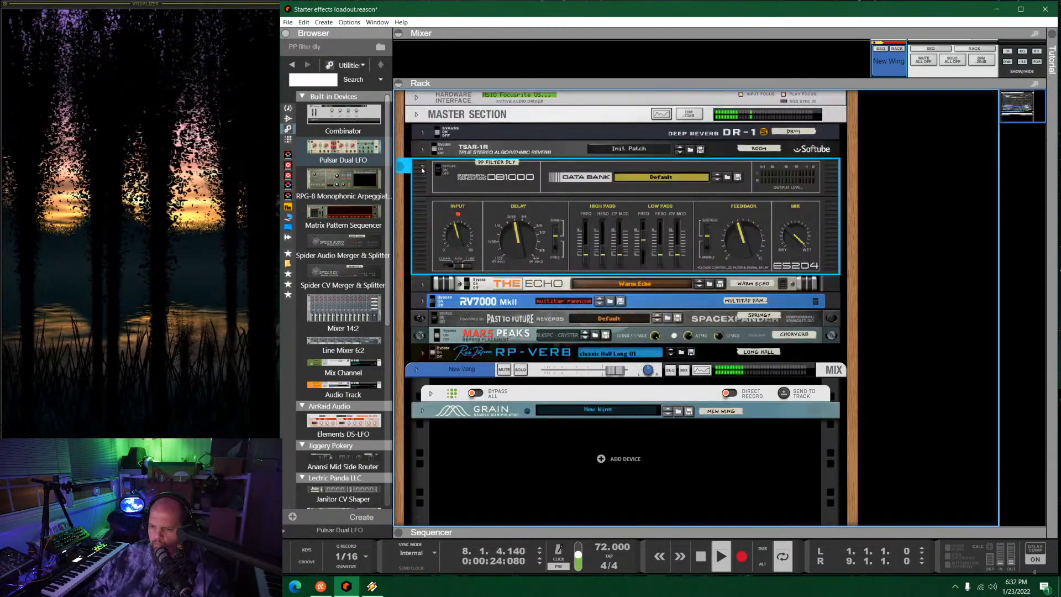
{"action": "left_click", "coordinate": [423, 167]}
{"action": "left_click", "coordinate": [422, 309]}
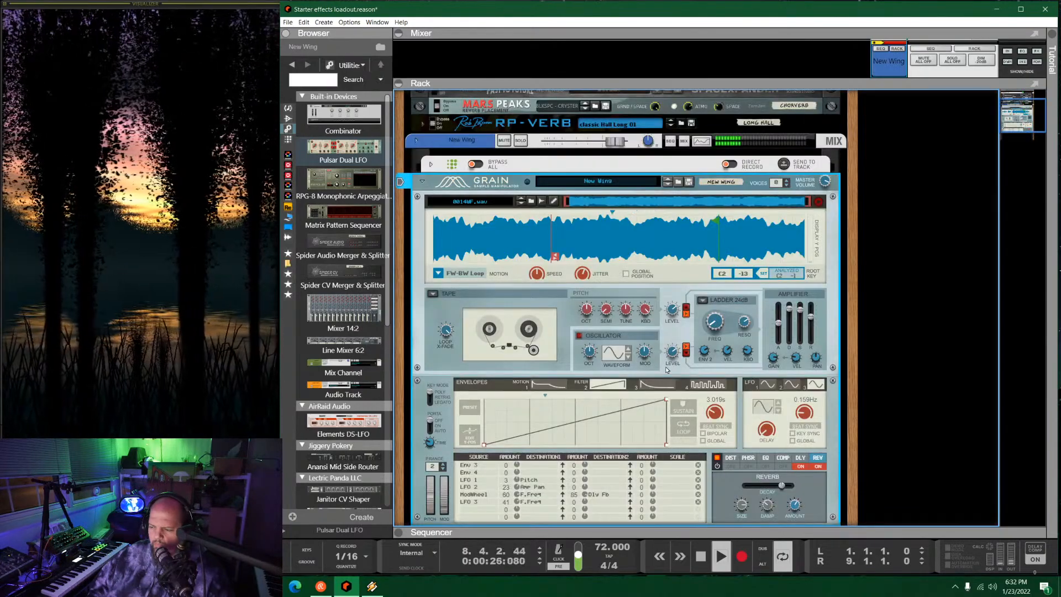
Lengthen the decay of Grain's built-in reverb slightly and increase the time of its built-in delay.
{"action": "scroll", "coordinate": [719, 381], "scroll_direction": "down", "scroll_amount": 2}
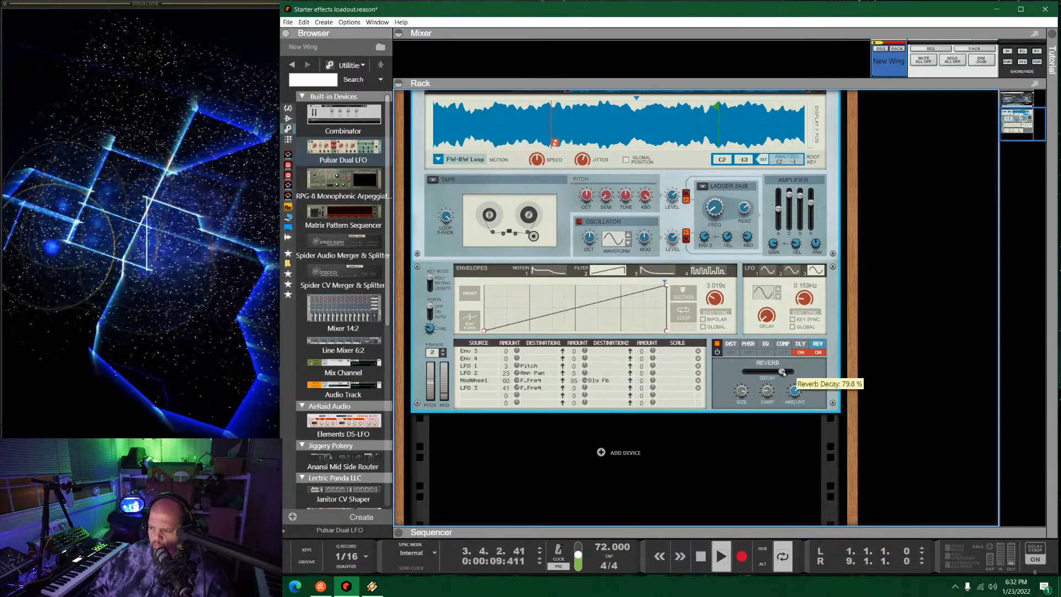
{"action": "left_click_drag", "start_coordinate": [784, 373], "coordinate": [789, 374]}
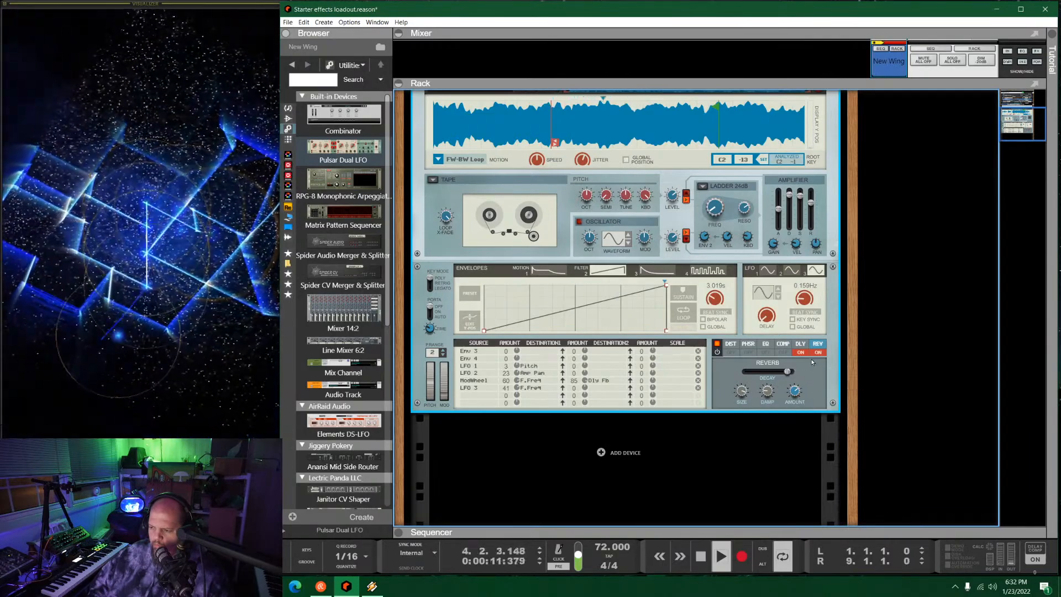
{"action": "left_click", "coordinate": [800, 344]}
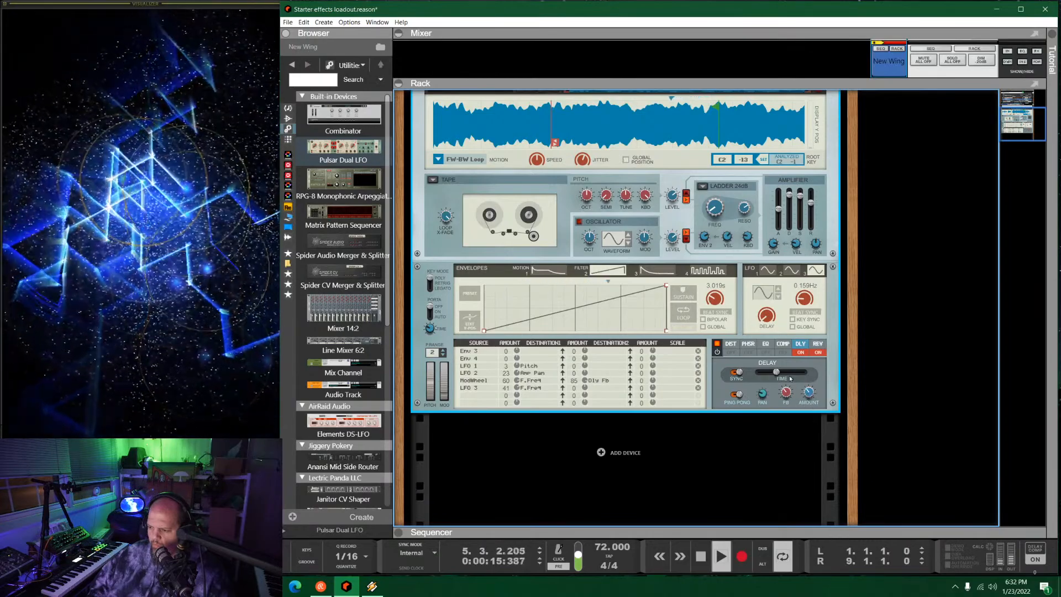
{"action": "left_click_drag", "start_coordinate": [777, 372], "coordinate": [786, 374]}
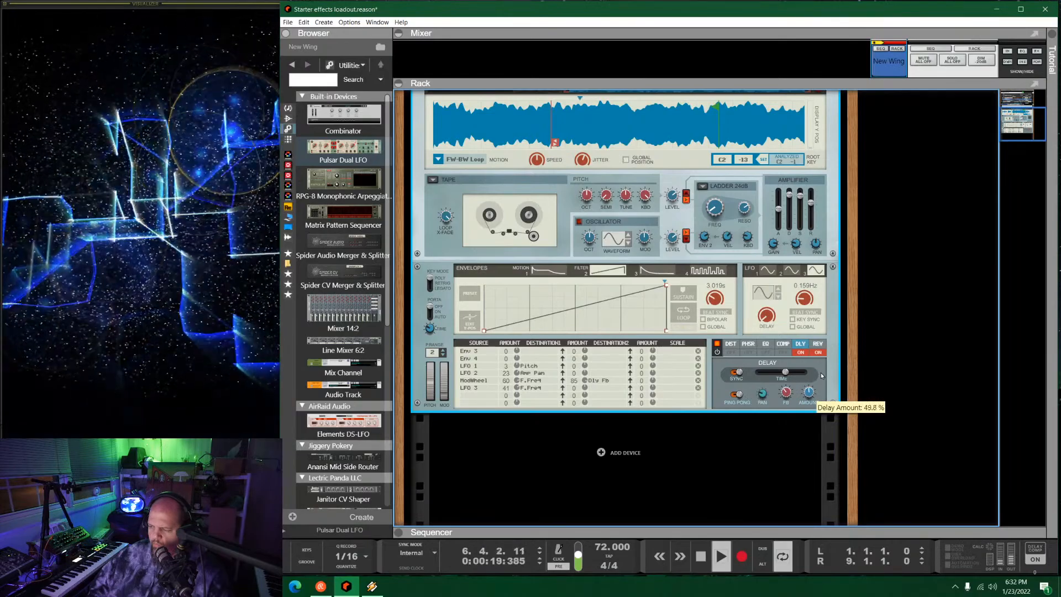
Turn on Grain's distortion effect, set its amount to about 28.9 %, and adjust the drive.
{"action": "left_click", "coordinate": [730, 344]}
{"action": "left_click", "coordinate": [732, 352]}
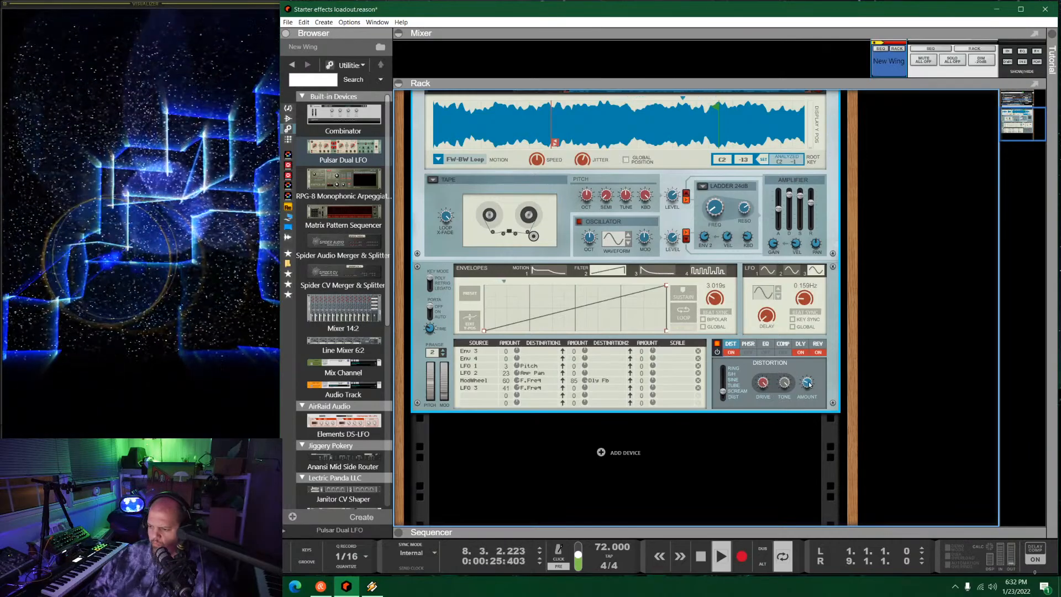
{"action": "left_click_drag", "start_coordinate": [807, 386], "coordinate": [814, 416]}
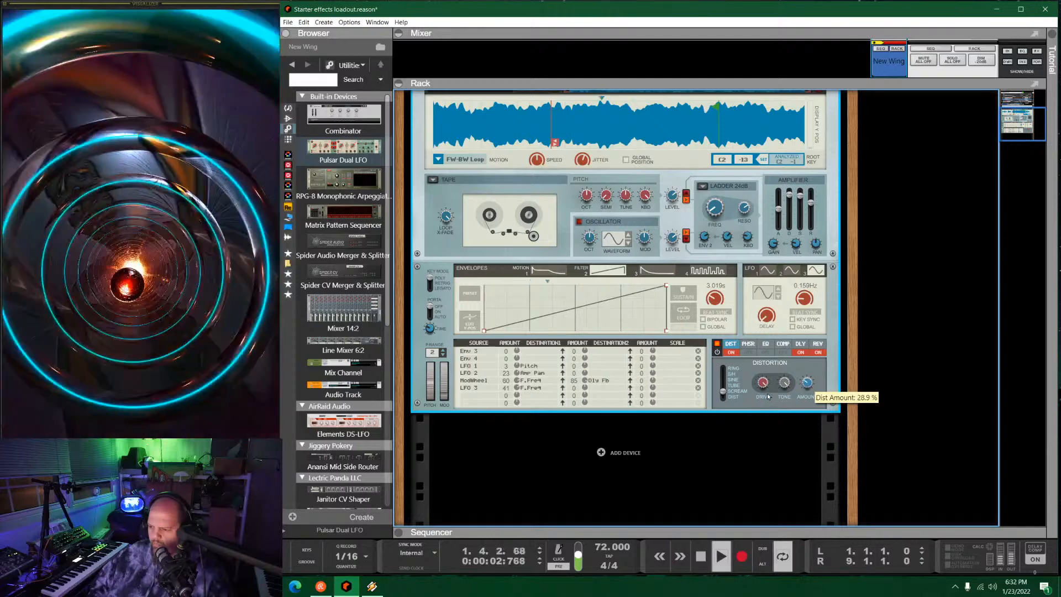
{"action": "left_click_drag", "start_coordinate": [765, 385], "coordinate": [787, 401]}
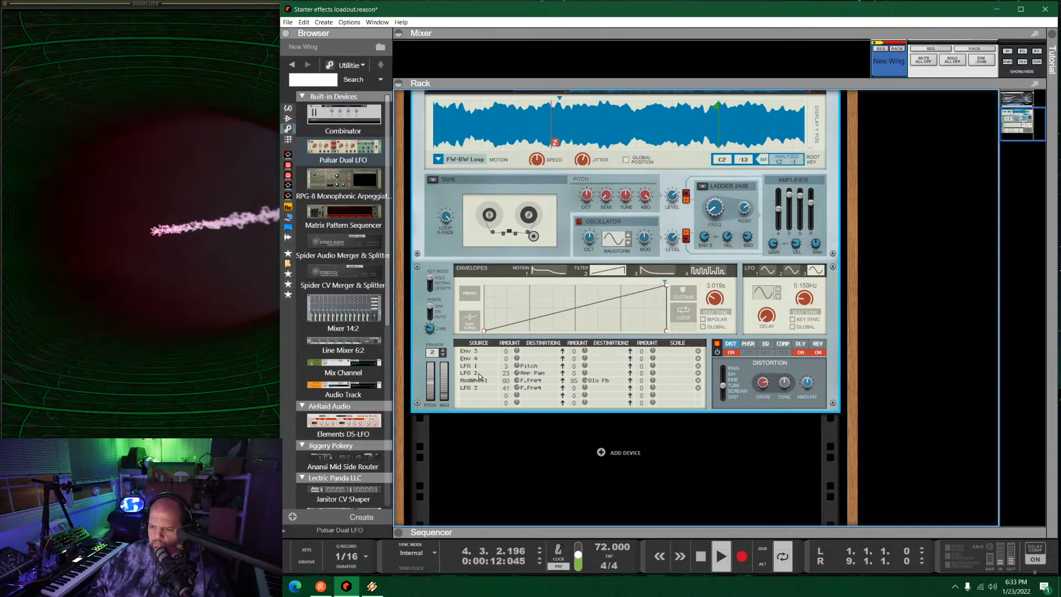
Route Grain's LFO 2 to the distortion amount and set its rate to 0.246 Hz with beat sync off.
{"action": "left_click", "coordinate": [536, 378]}
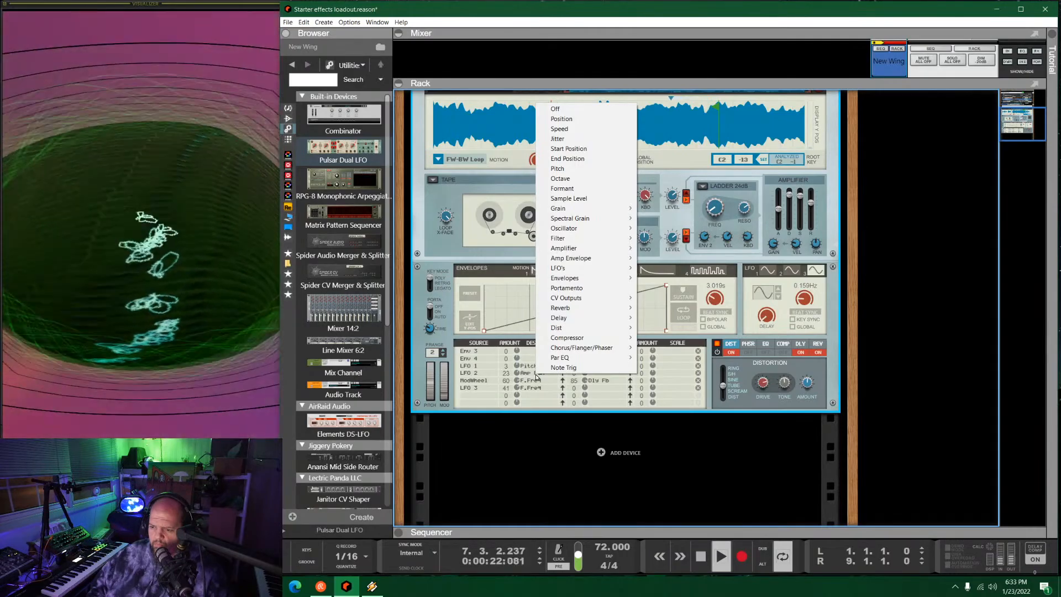
{"action": "mouse_move", "coordinate": [608, 328]}
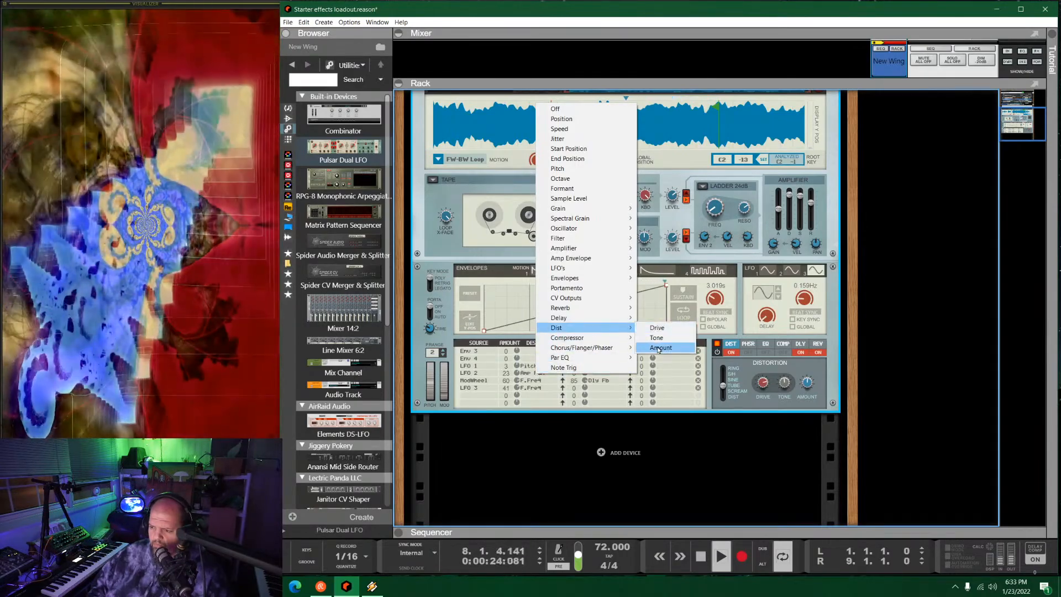
{"action": "left_click", "coordinate": [659, 348]}
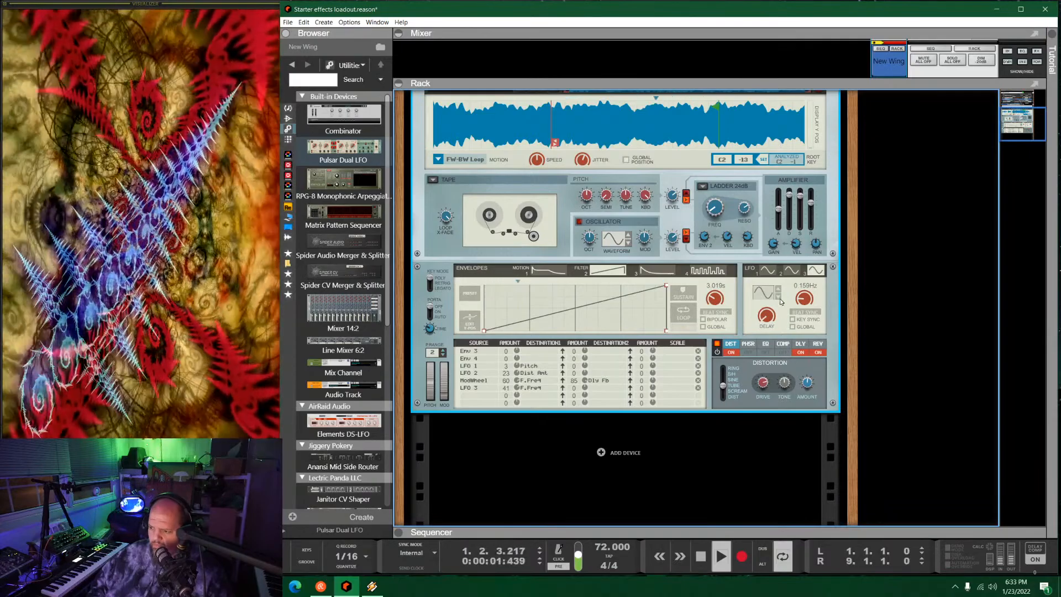
{"action": "left_click", "coordinate": [791, 271]}
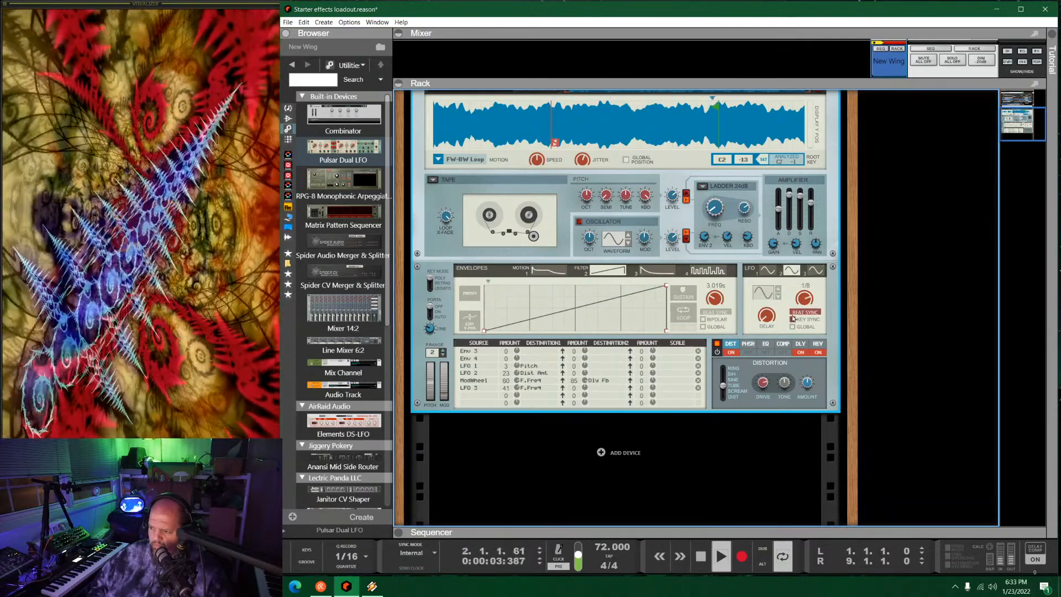
{"action": "left_click", "coordinate": [800, 314]}
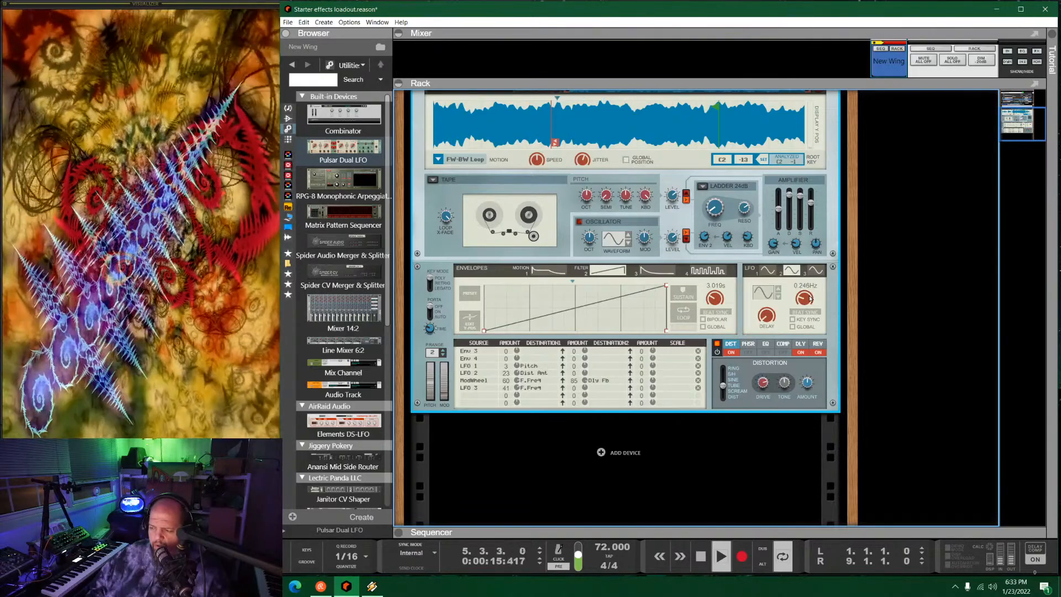
Fine-tune Grain's distortion drive and lower the ladder filter's resonance by ear.
{"action": "left_click", "coordinate": [815, 270]}
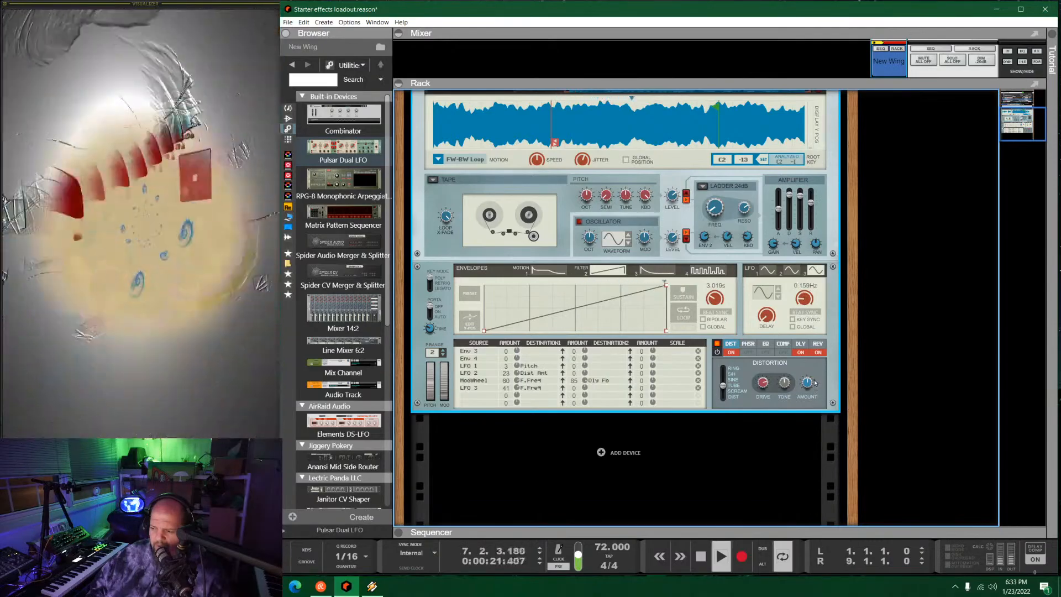
{"action": "left_click_drag", "start_coordinate": [763, 385], "coordinate": [765, 380]}
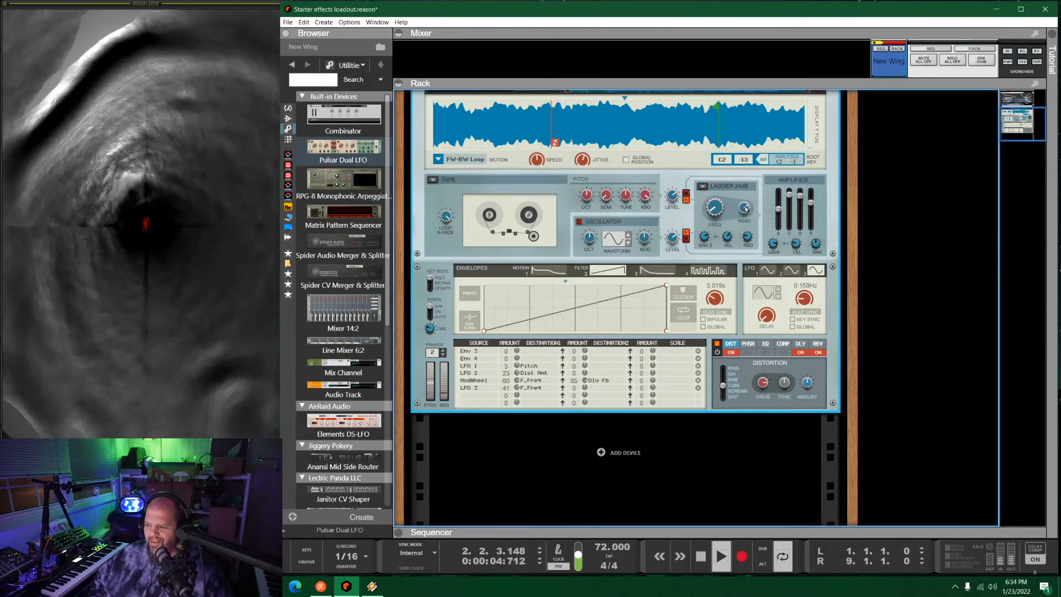
{"action": "mouse_move", "coordinate": [751, 206]}
{"action": "left_mouse_down"}
{"action": "mouse_move", "coordinate": [760, 258]}
{"action": "mouse_move", "coordinate": [761, 223]}
{"action": "left_mouse_up"}
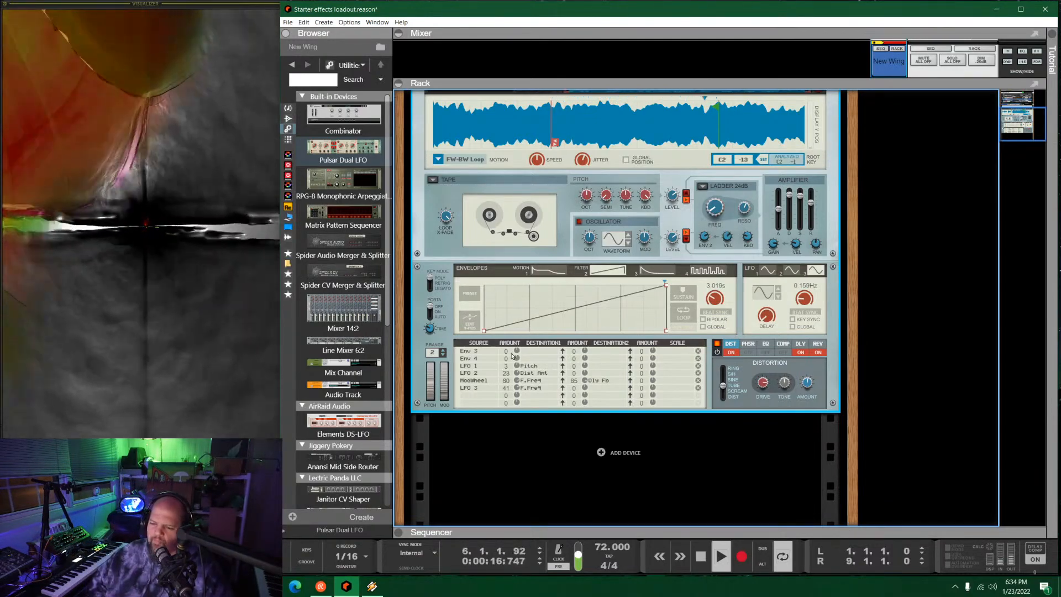
Collapse the Grain instrument and its New Wing mix channel in the rack, and show the instruments in the browser.
{"action": "scroll", "coordinate": [518, 419], "scroll_direction": "up", "scroll_amount": 1}
{"action": "scroll", "coordinate": [518, 419], "scroll_direction": "up", "scroll_amount": 4}
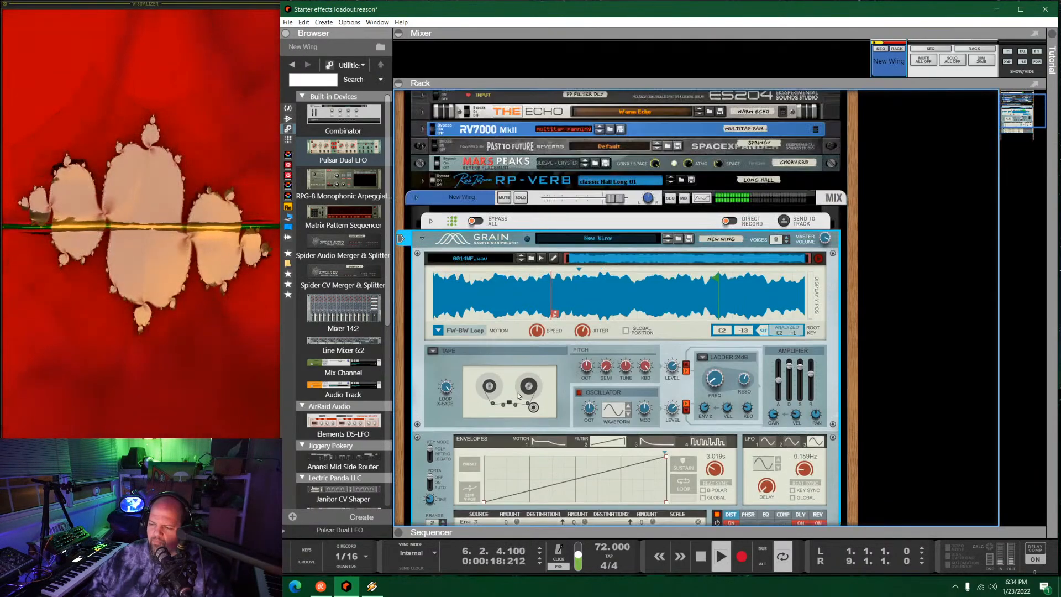
{"action": "left_click", "coordinate": [423, 241]}
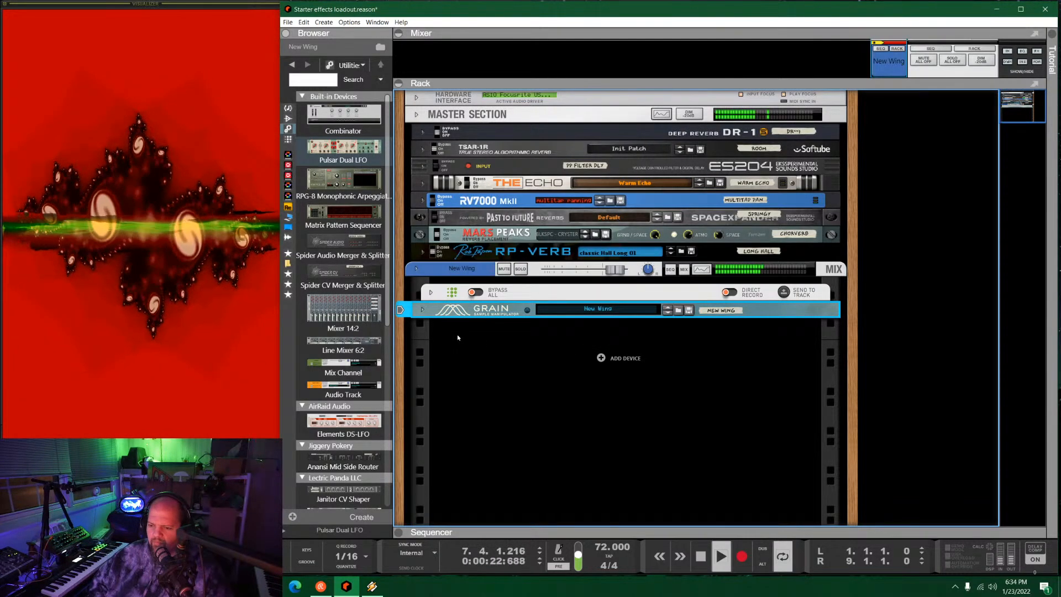
{"action": "left_click", "coordinate": [416, 269]}
{"action": "left_click", "coordinate": [437, 292]}
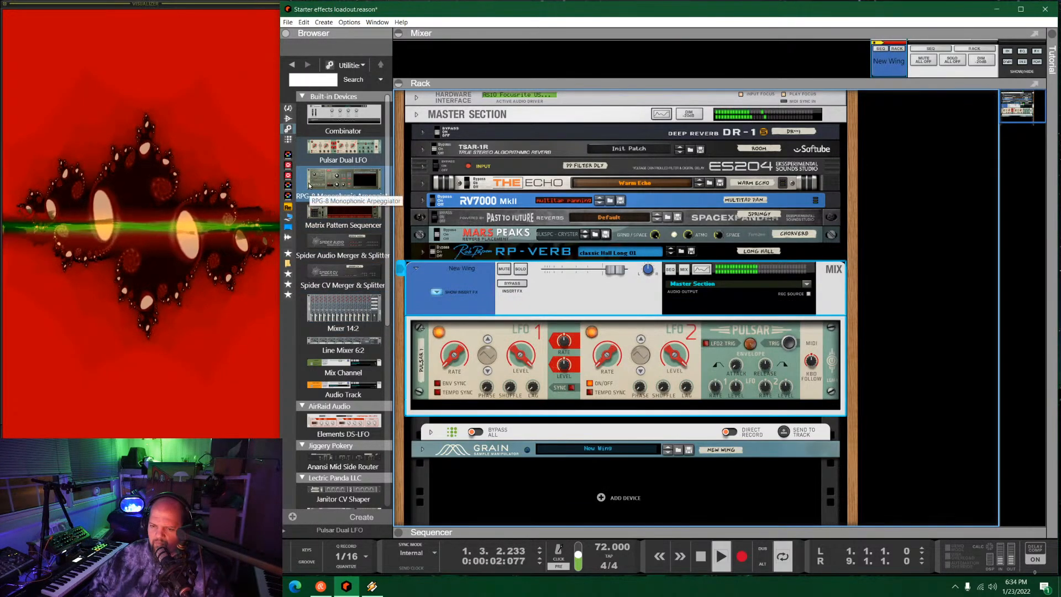
{"action": "left_click", "coordinate": [288, 108]}
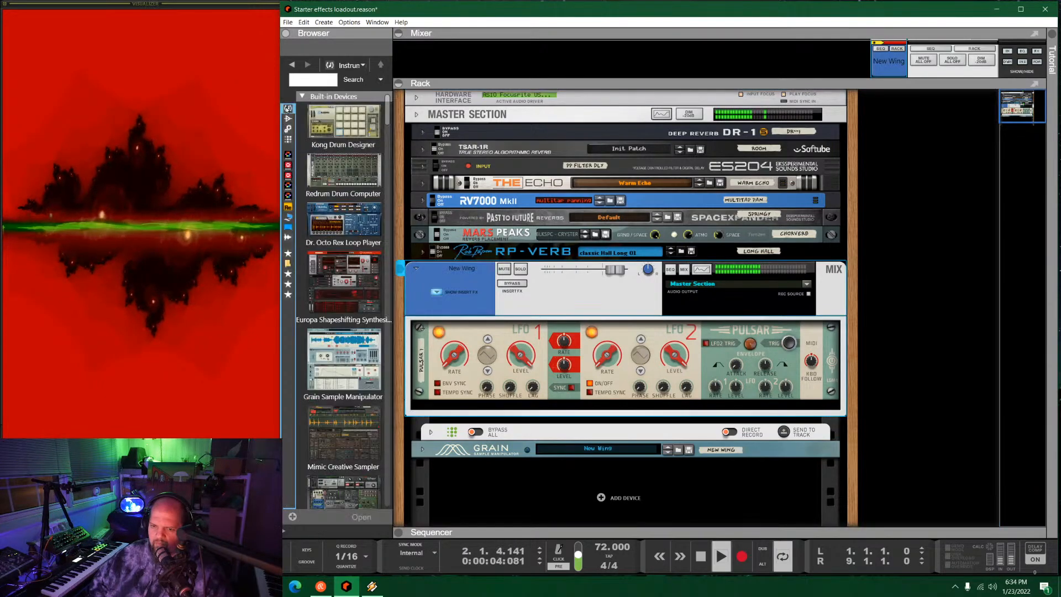
{"action": "left_click", "coordinate": [437, 292]}
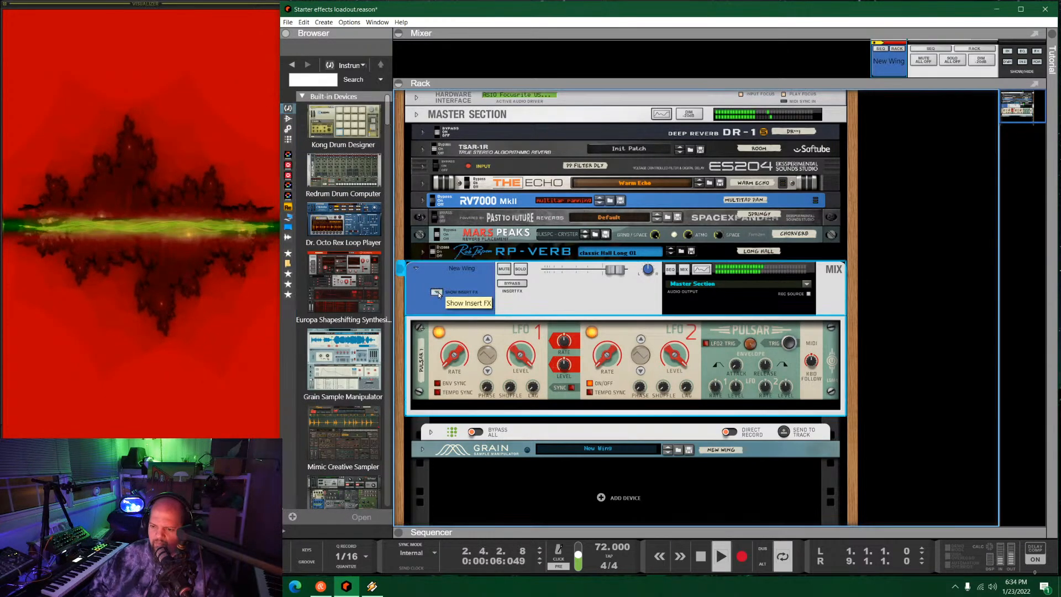
{"action": "left_click", "coordinate": [418, 269]}
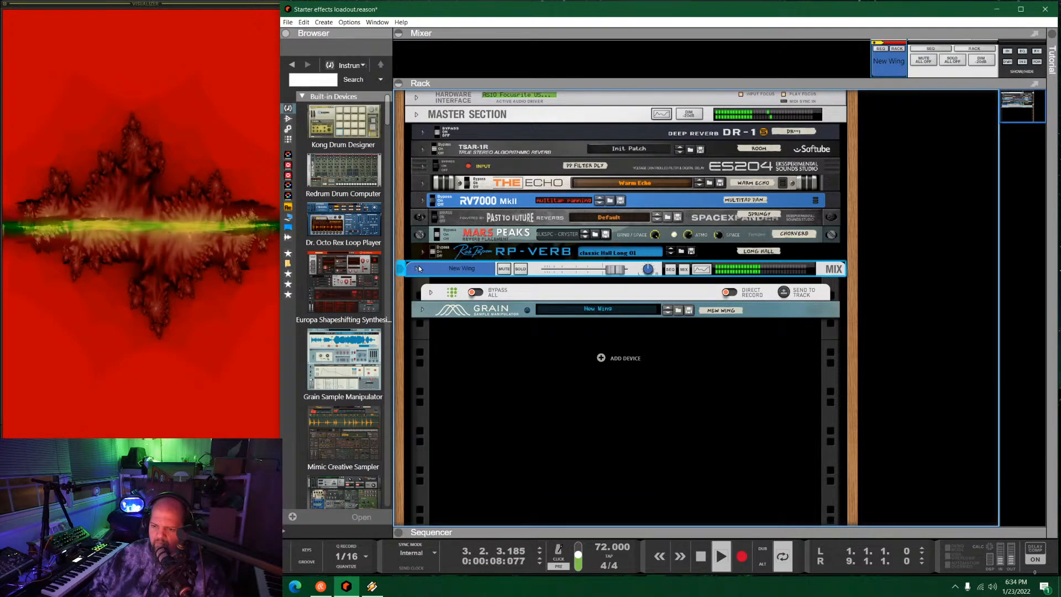
Find Pianoteq 7 among the instruments and add it to the rack below Grain.
{"action": "scroll", "coordinate": [352, 258], "scroll_direction": "down", "scroll_amount": 15}
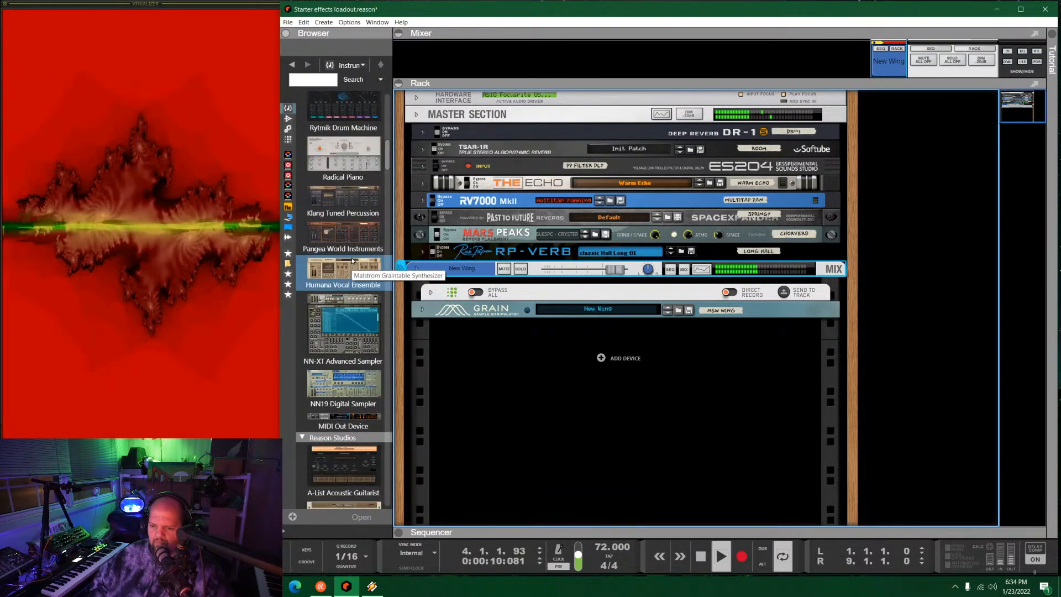
{"action": "scroll", "coordinate": [350, 254], "scroll_direction": "down", "scroll_amount": 12}
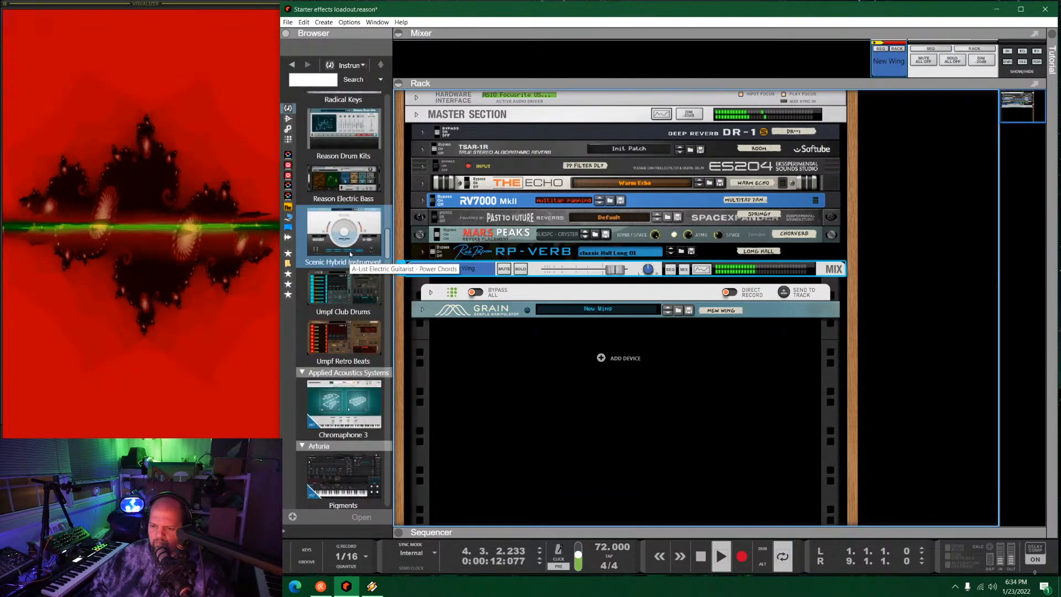
{"action": "scroll", "coordinate": [350, 251], "scroll_direction": "down", "scroll_amount": 12}
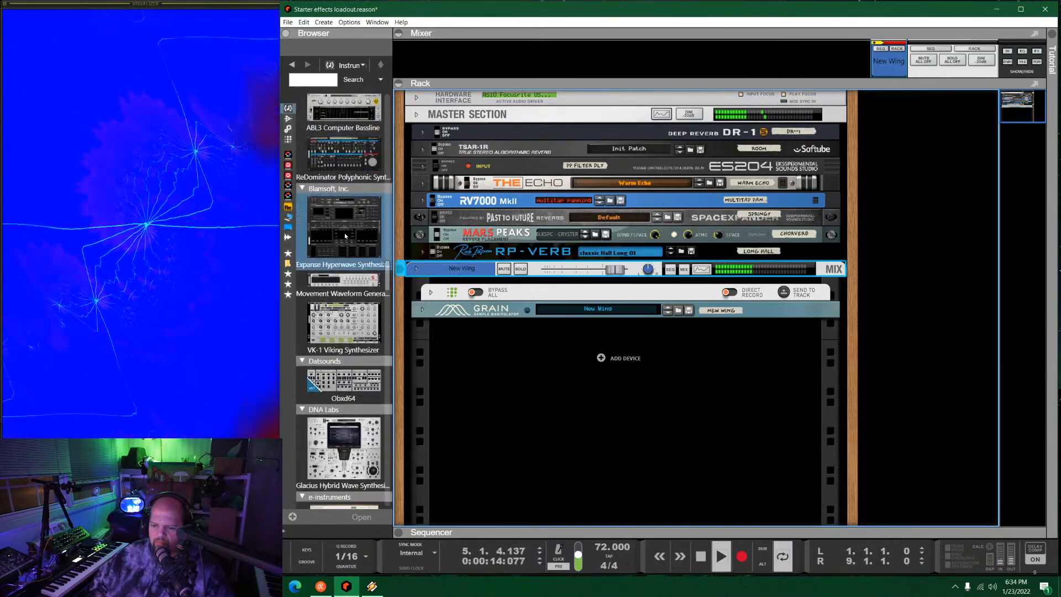
{"action": "scroll", "coordinate": [345, 235], "scroll_direction": "down", "scroll_amount": 12}
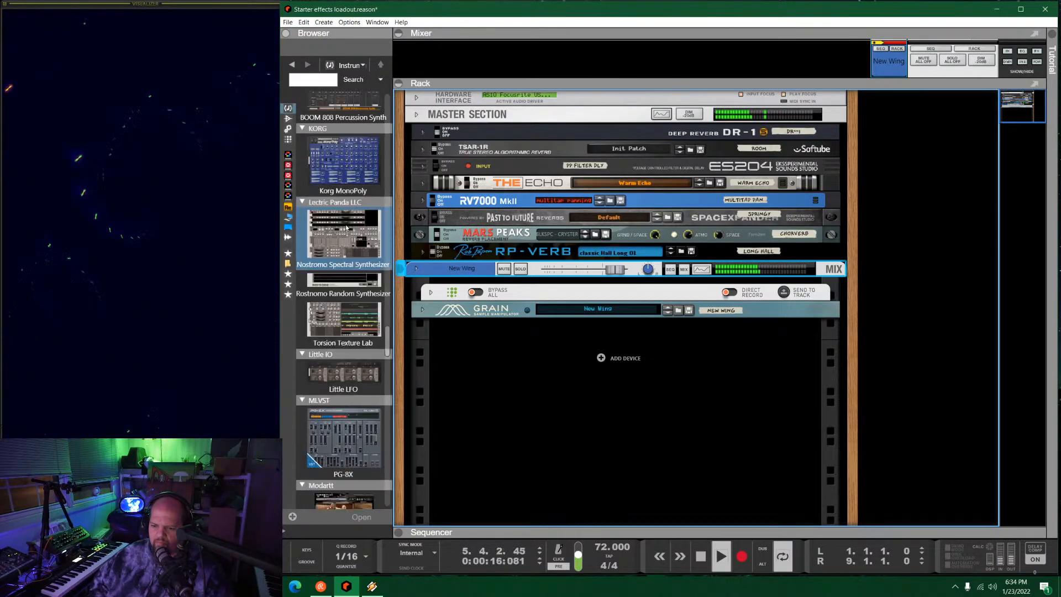
{"action": "scroll", "coordinate": [346, 228], "scroll_direction": "down", "scroll_amount": 6}
{"action": "mouse_move", "coordinate": [347, 228]}
{"action": "left_mouse_down"}
{"action": "mouse_move", "coordinate": [558, 390]}
{"action": "mouse_move", "coordinate": [539, 381]}
{"action": "left_mouse_up"}
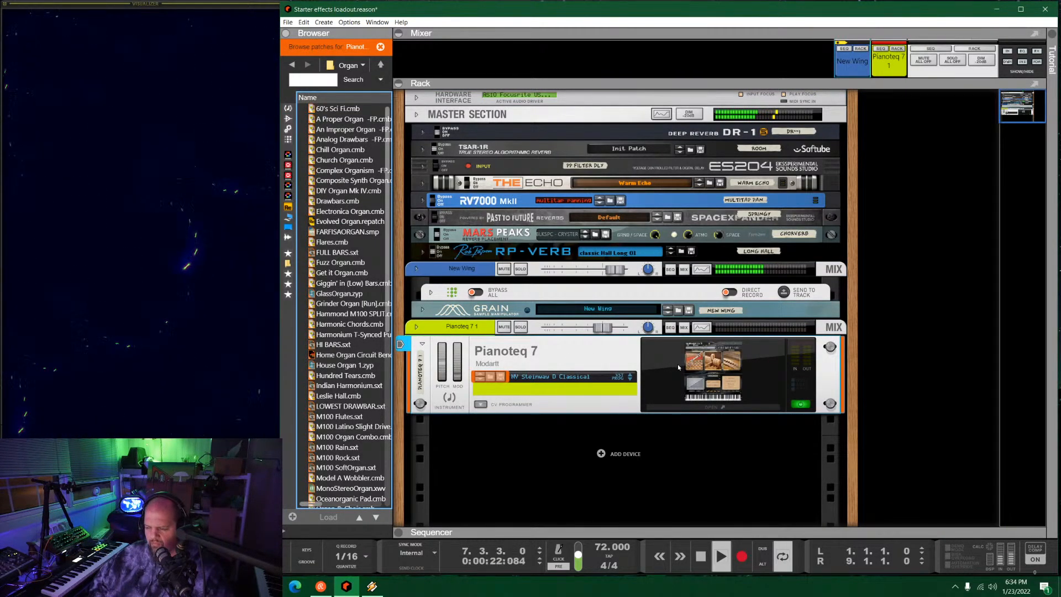
Load the NY Steinway D Player Wide preset in Pianoteq 7 and close its editor.
{"action": "left_click", "coordinate": [685, 373]}
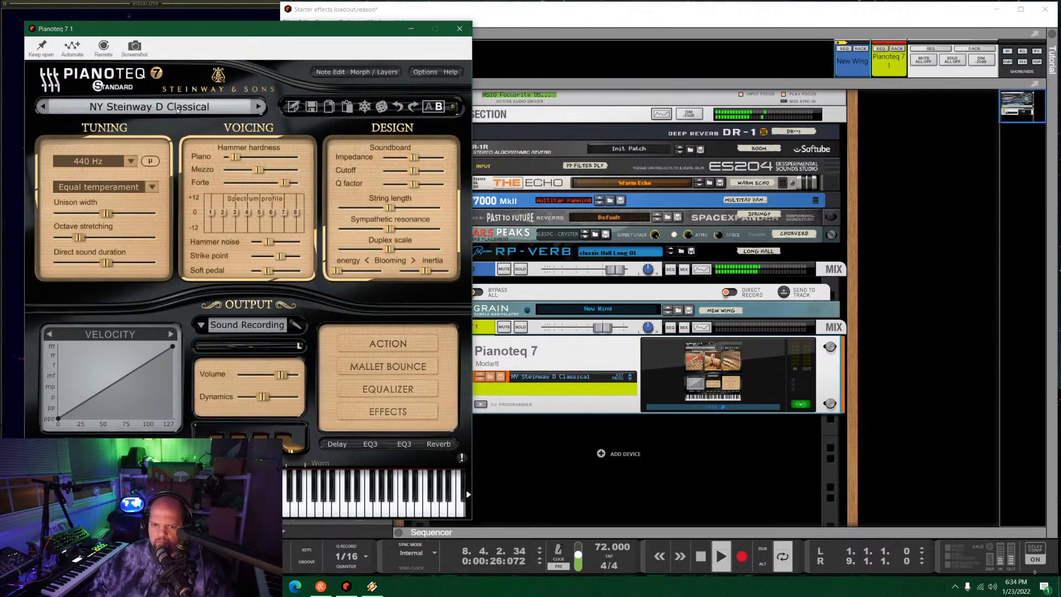
{"action": "left_click", "coordinate": [177, 108]}
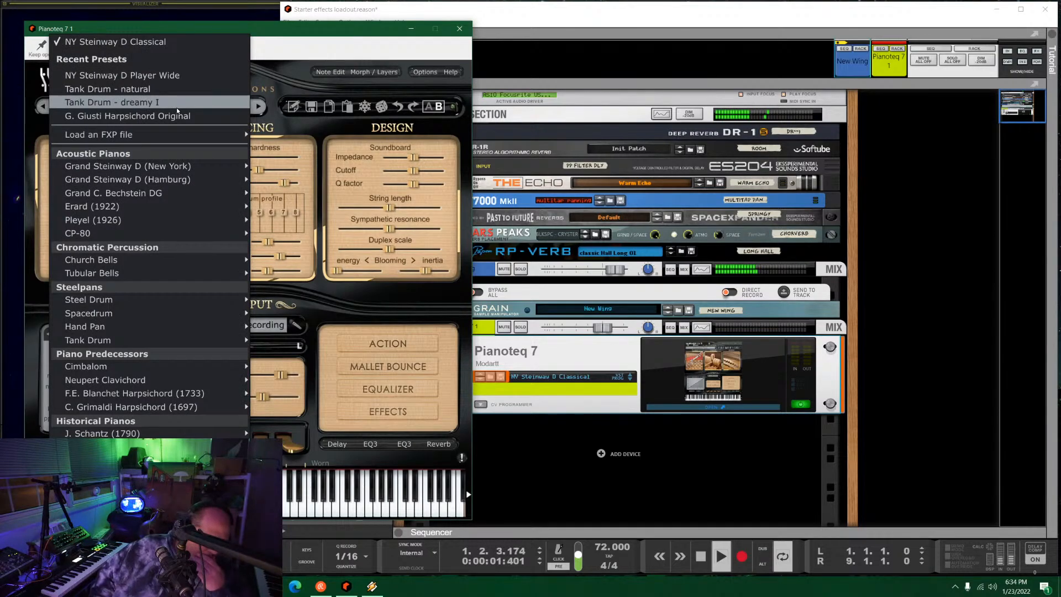
{"action": "mouse_move", "coordinate": [188, 166]}
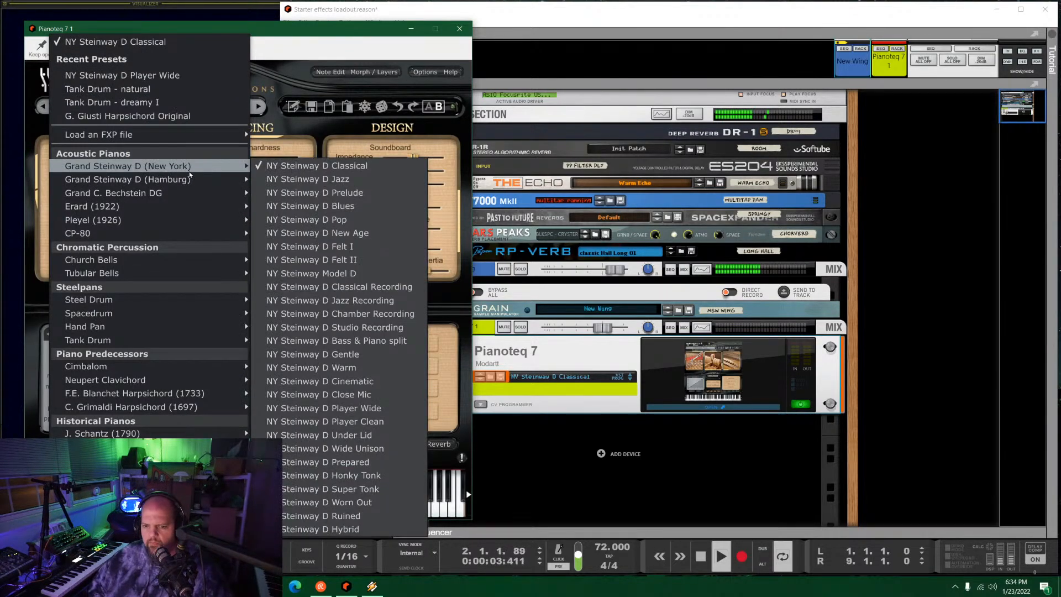
{"action": "left_click", "coordinate": [345, 412]}
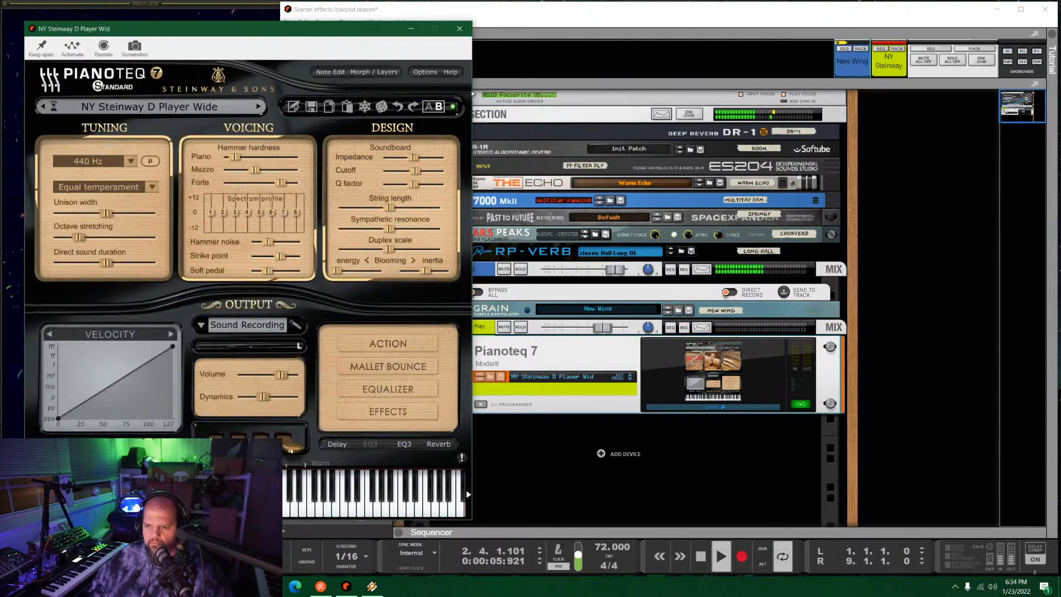
{"action": "left_click", "coordinate": [461, 29]}
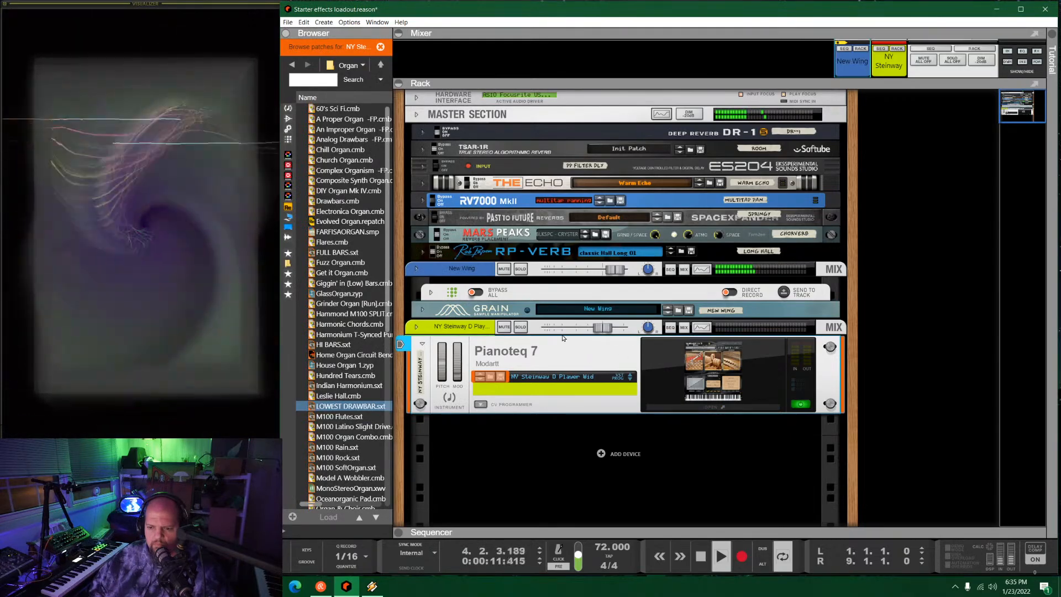
Leave patch browsing and add the Aggregate Music System player to the Pianoteq 7 instrument.
{"action": "left_click", "coordinate": [380, 46]}
{"action": "scroll", "coordinate": [376, 316], "scroll_direction": "down", "scroll_amount": 4}
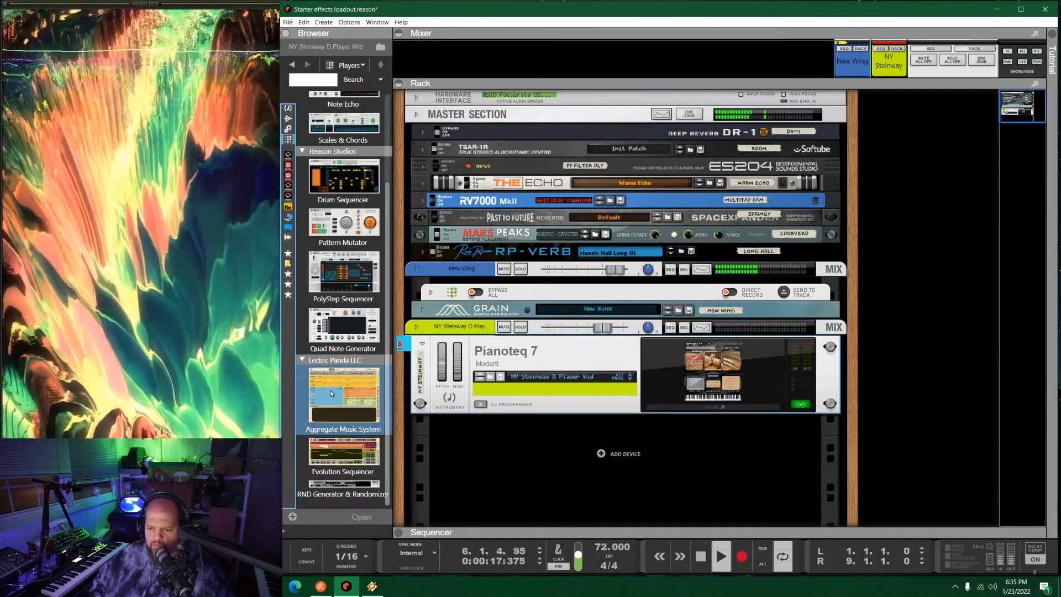
{"action": "left_click_drag", "start_coordinate": [332, 393], "coordinate": [556, 344]}
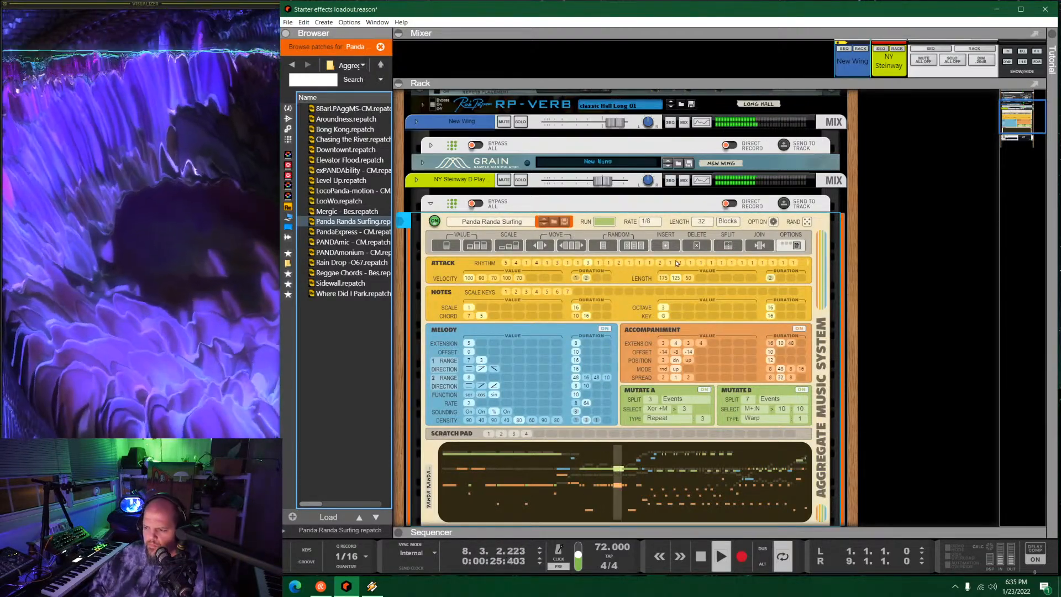
Set the Aggregate Music System's rate to 1/4.
{"action": "scroll", "coordinate": [655, 221], "scroll_direction": "down", "scroll_amount": 1}
{"action": "left_click", "coordinate": [651, 187]}
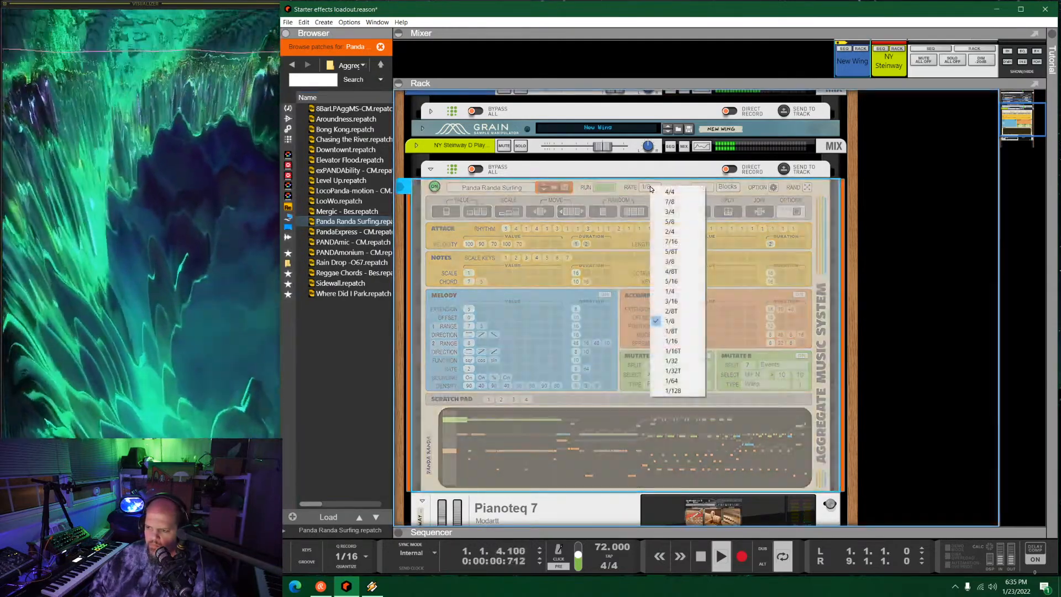
{"action": "left_click", "coordinate": [683, 293]}
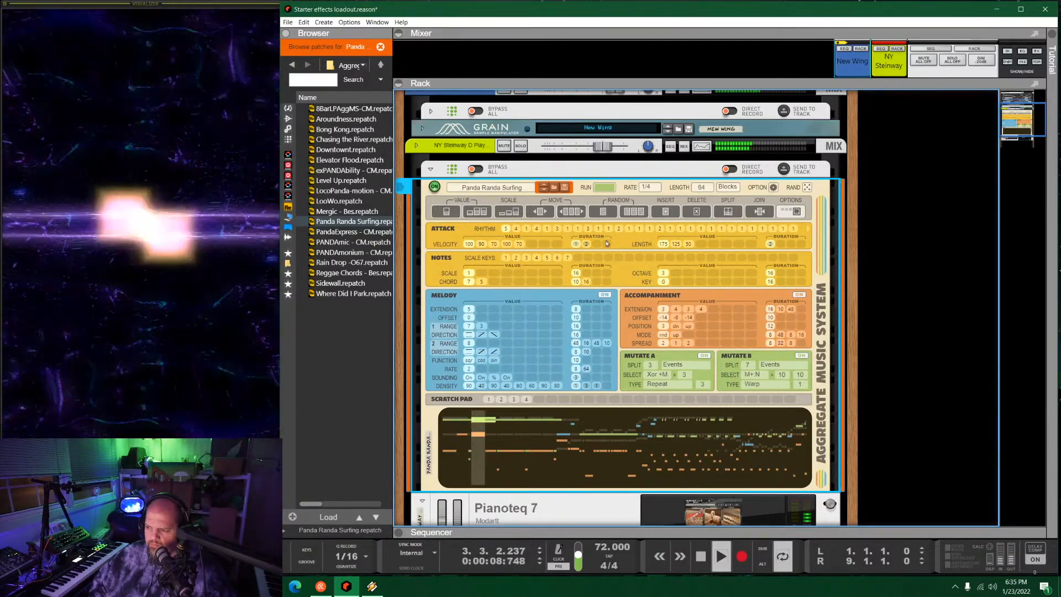
Reset the Aggregate Music System to its initial patch and solo the Steinway piano's mix channel.
{"action": "right_click", "coordinate": [442, 234]}
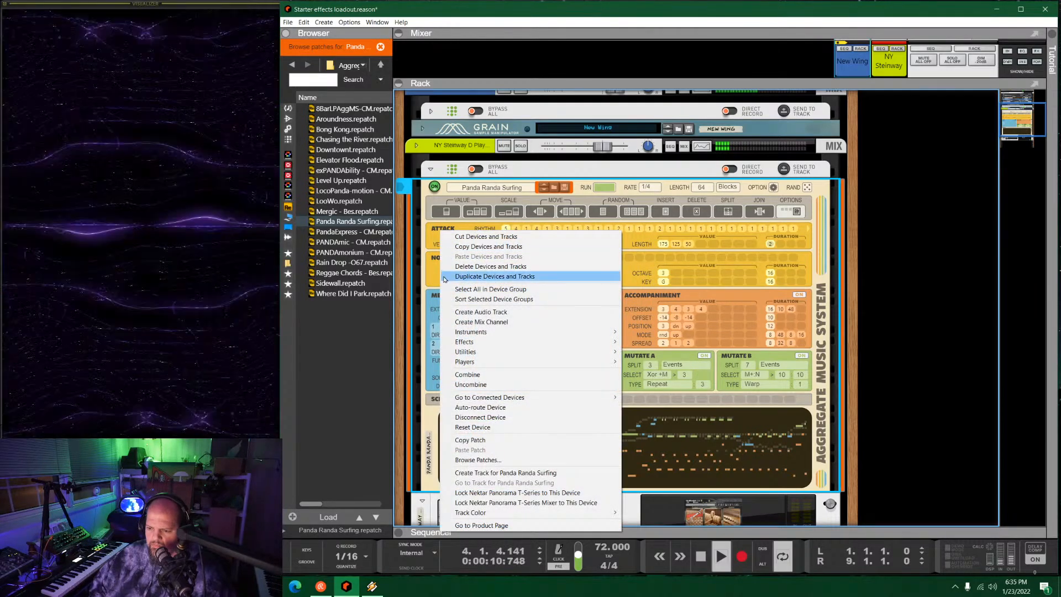
{"action": "left_click", "coordinate": [472, 427]}
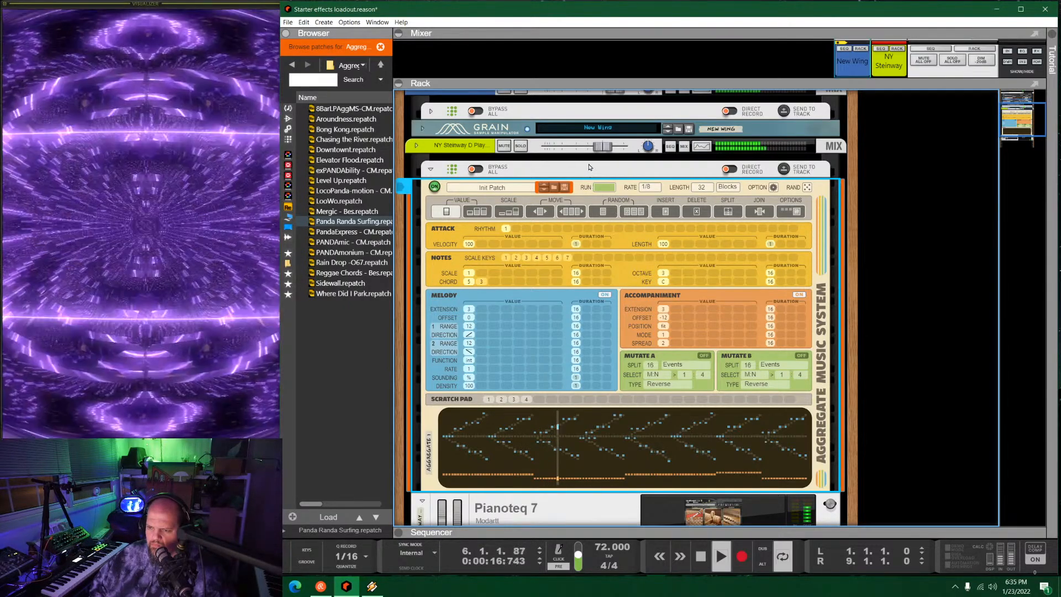
{"action": "left_click", "coordinate": [520, 146]}
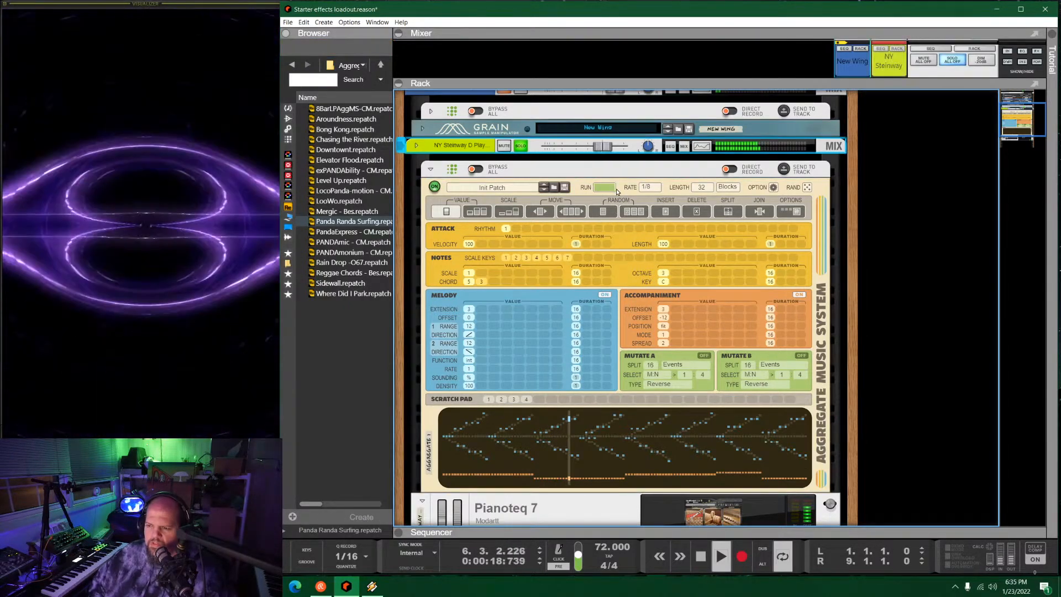
Turn off the Aggregate Music System's accompaniment, restart playback, and switch its melody section off and back on.
{"action": "key", "text": "space"}
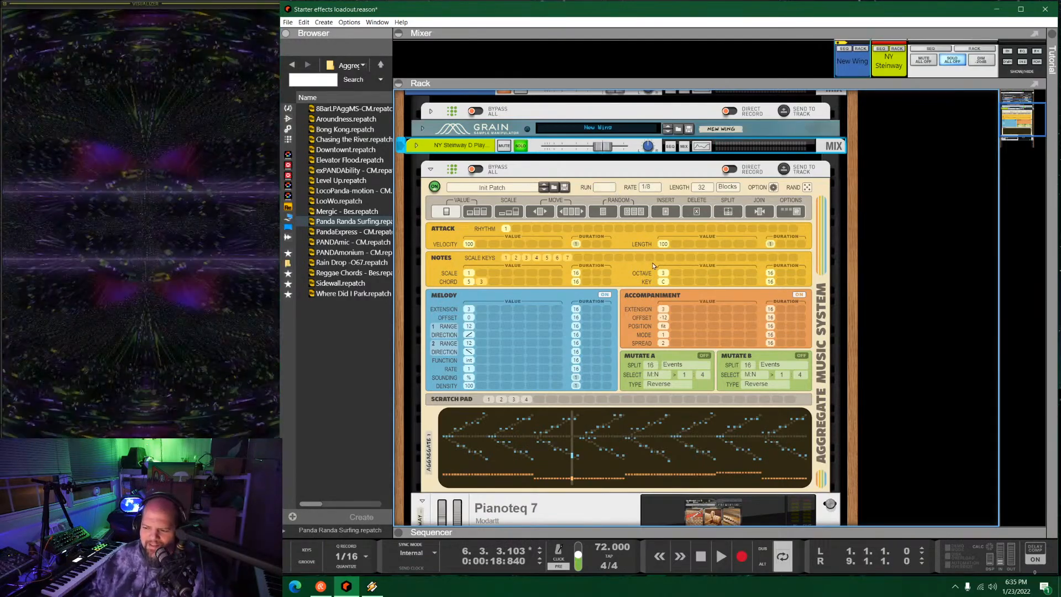
{"action": "left_click", "coordinate": [799, 295]}
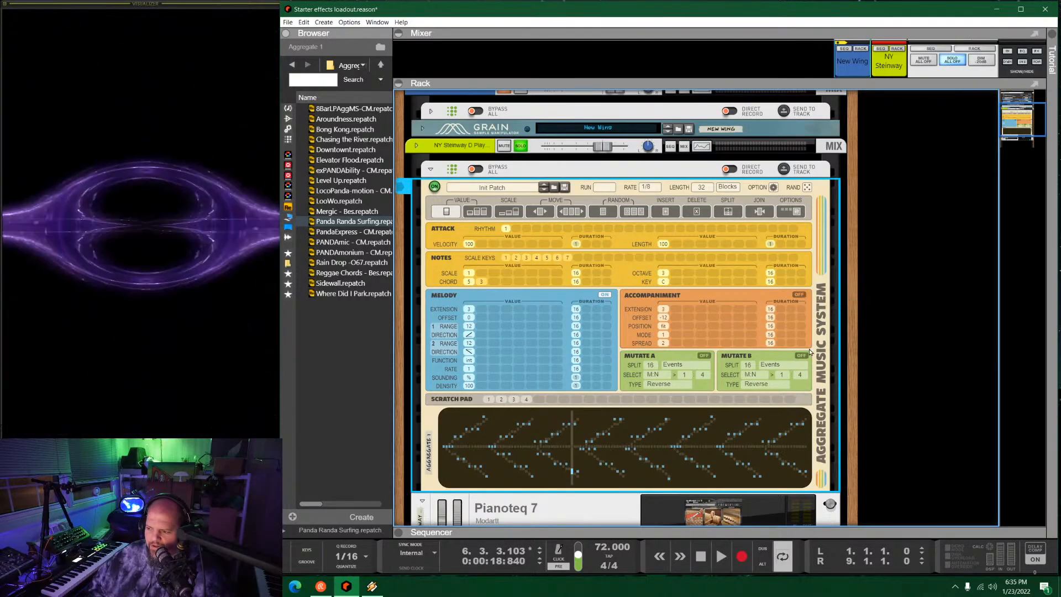
{"action": "left_click", "coordinate": [604, 296]}
{"action": "key", "text": "space"}
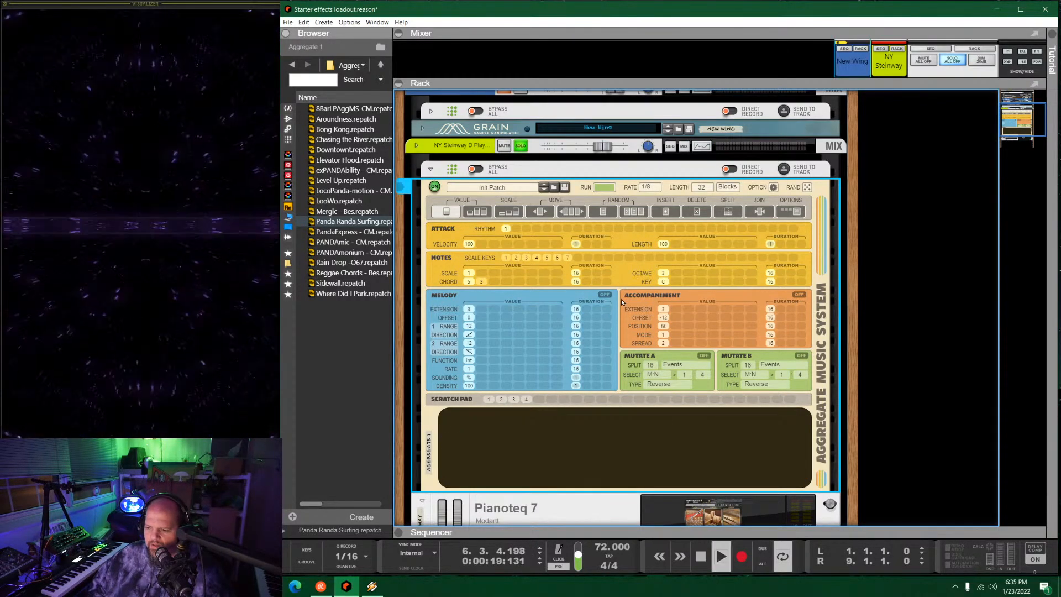
{"action": "left_click", "coordinate": [608, 295]}
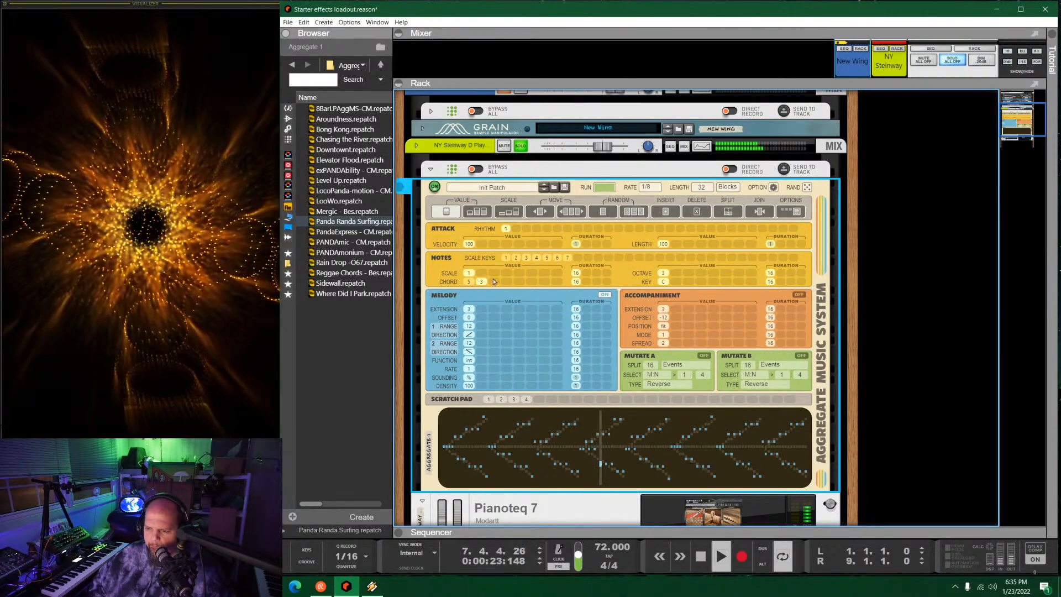
Stop playback to set the Aggregate Music System's key to E and flatten scale keys 3, 6 and 7, and resume playback.
{"action": "key", "text": "space"}
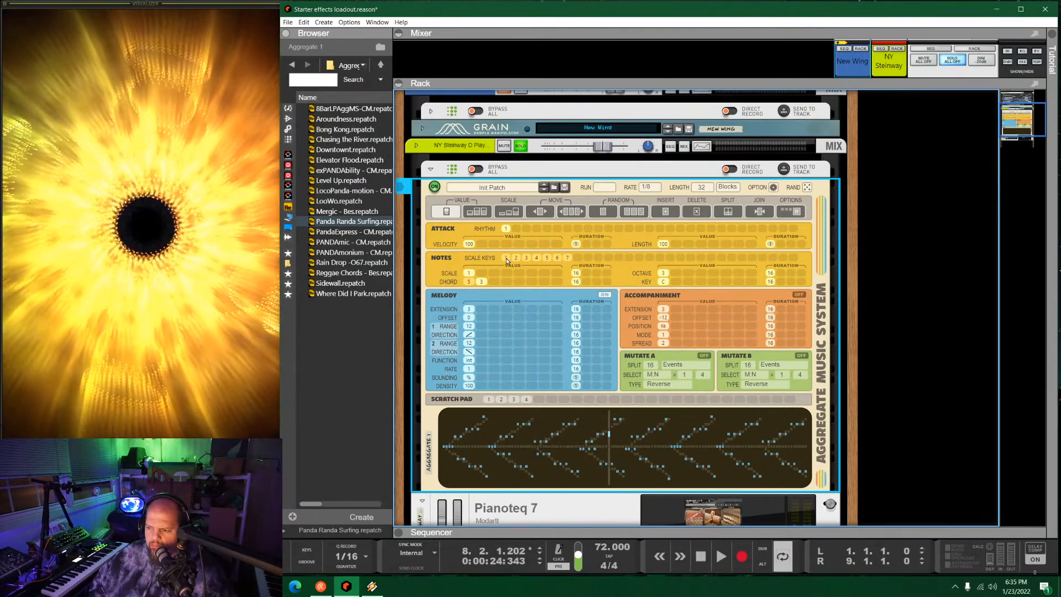
{"action": "left_click_drag", "start_coordinate": [667, 287], "coordinate": [670, 275]}
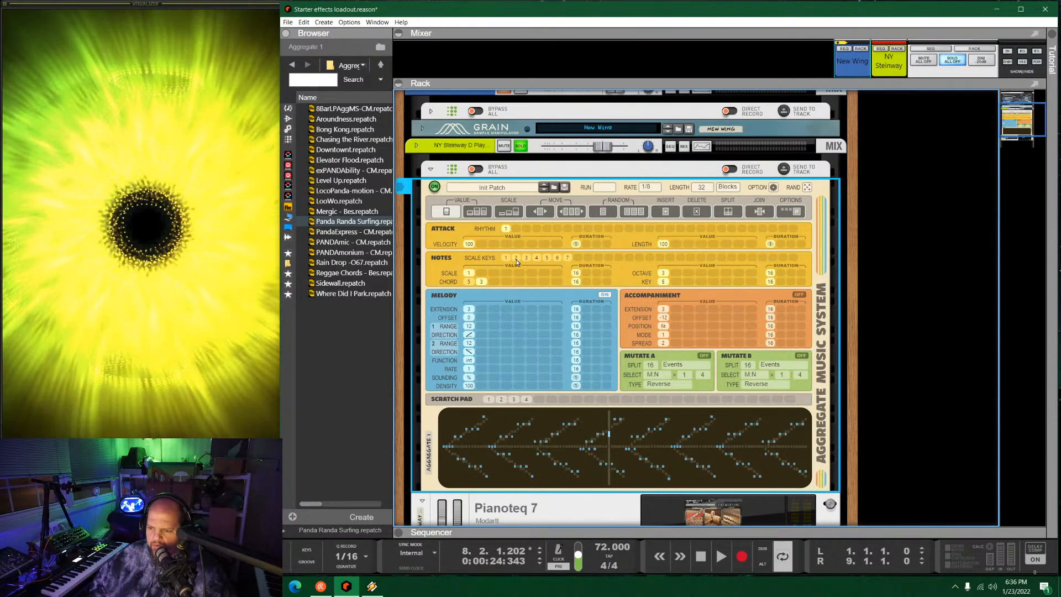
{"action": "left_click_drag", "start_coordinate": [519, 266], "coordinate": [526, 262]}
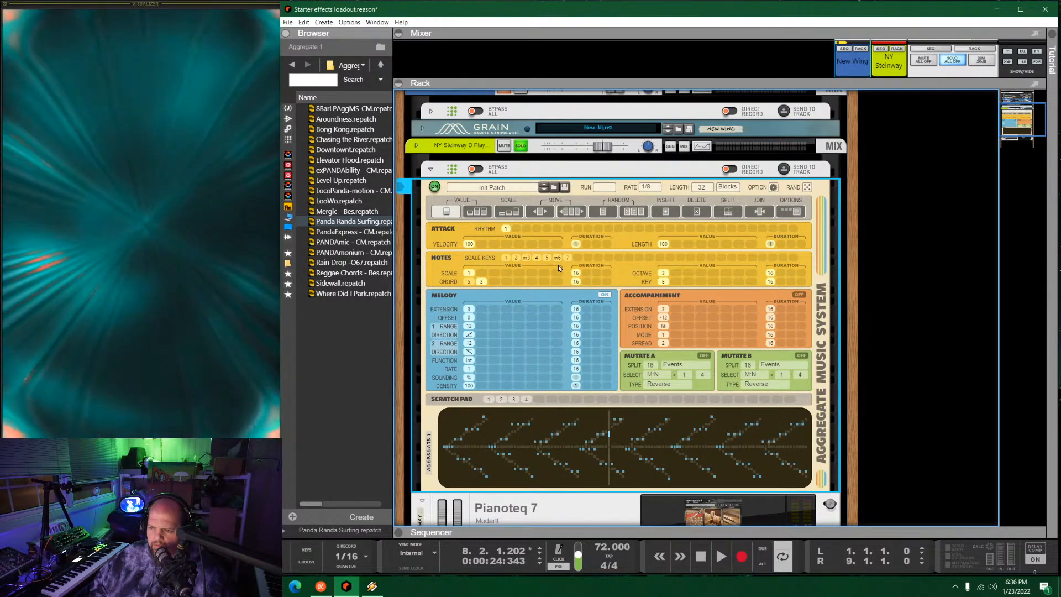
{"action": "left_click_drag", "start_coordinate": [570, 260], "coordinate": [570, 269]}
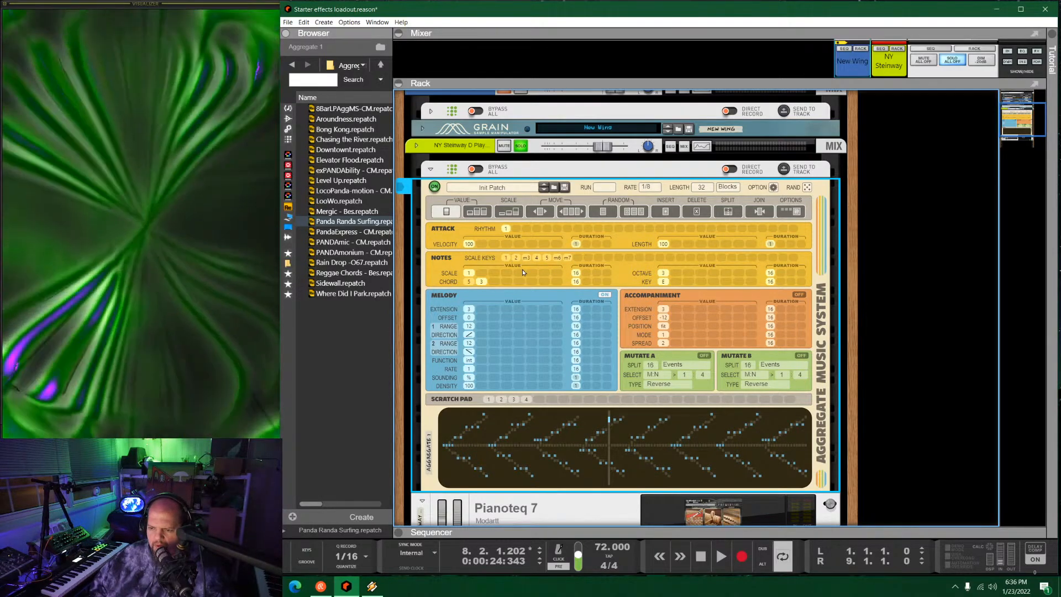
{"action": "key", "text": "space"}
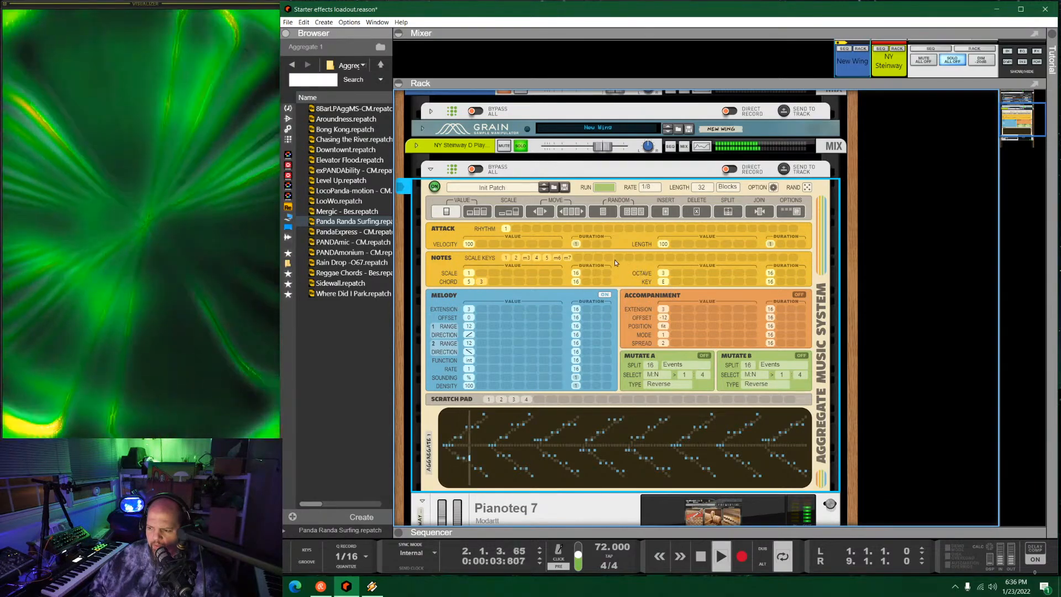
Set the Notes section's chord sequence to 1, 1, 7 with a chord duration of 4.
{"action": "left_click_drag", "start_coordinate": [468, 283], "coordinate": [469, 332]}
{"action": "left_click_drag", "start_coordinate": [483, 294], "coordinate": [486, 333]}
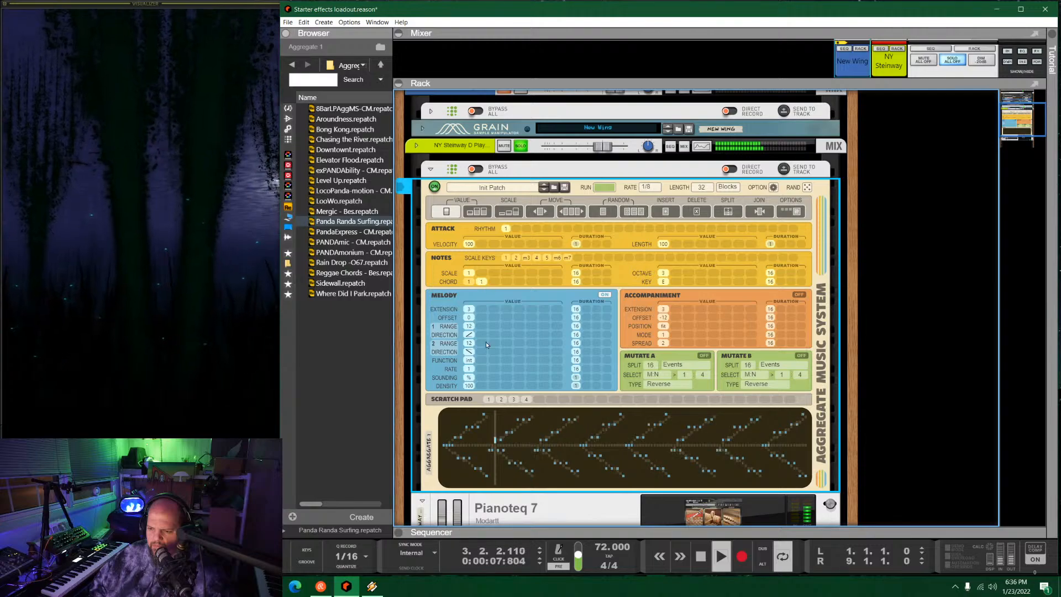
{"action": "left_click_drag", "start_coordinate": [483, 283], "coordinate": [491, 278]}
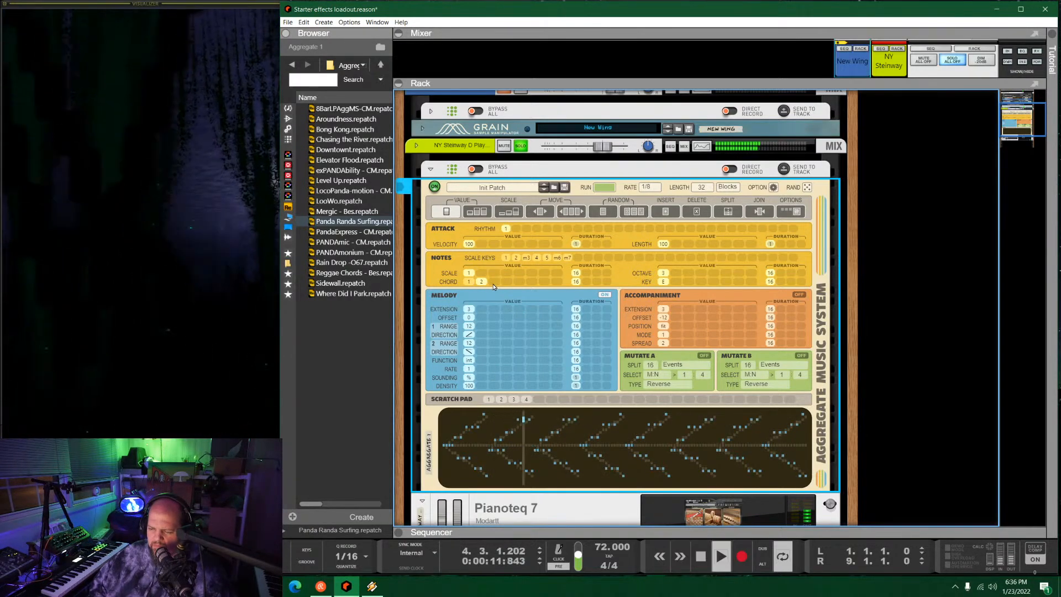
{"action": "left_click_drag", "start_coordinate": [576, 282], "coordinate": [583, 336]}
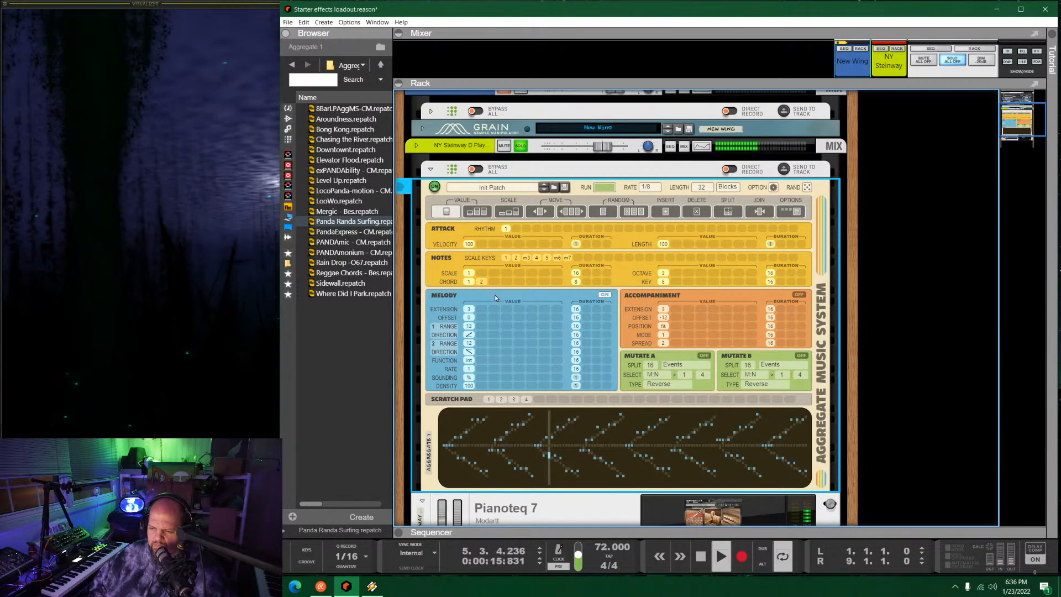
{"action": "left_click_drag", "start_coordinate": [482, 283], "coordinate": [486, 317]}
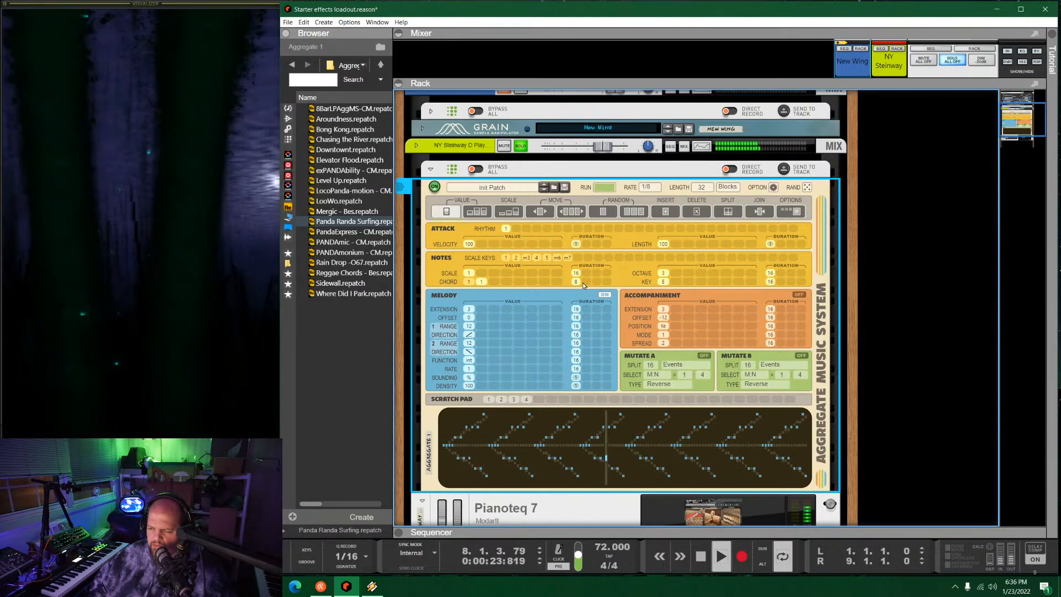
{"action": "left_click", "coordinate": [495, 282]}
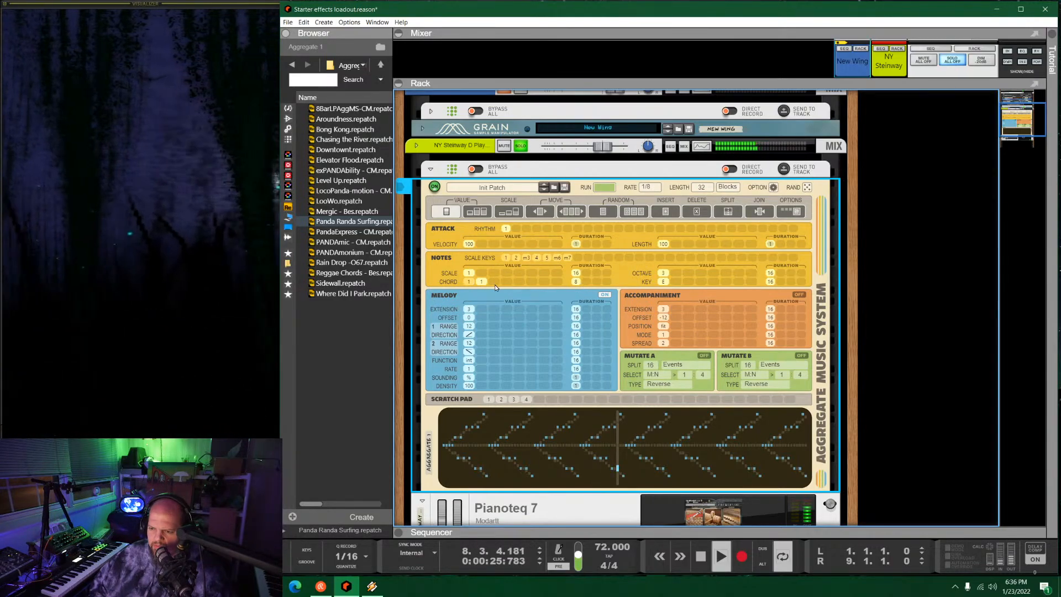
{"action": "left_click_drag", "start_coordinate": [498, 275], "coordinate": [504, 241]}
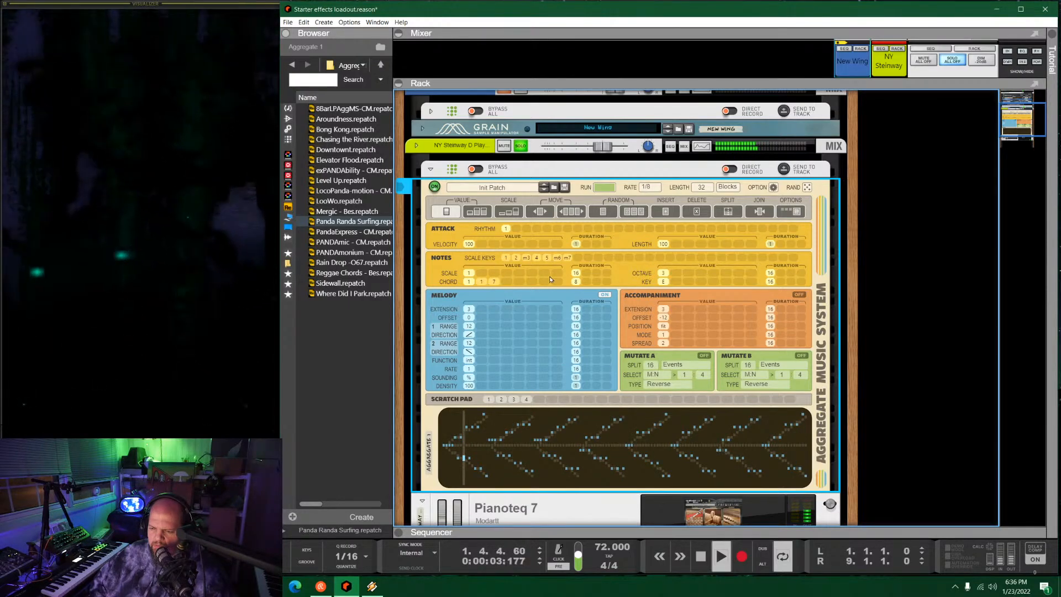
{"action": "left_click_drag", "start_coordinate": [575, 283], "coordinate": [560, 304]}
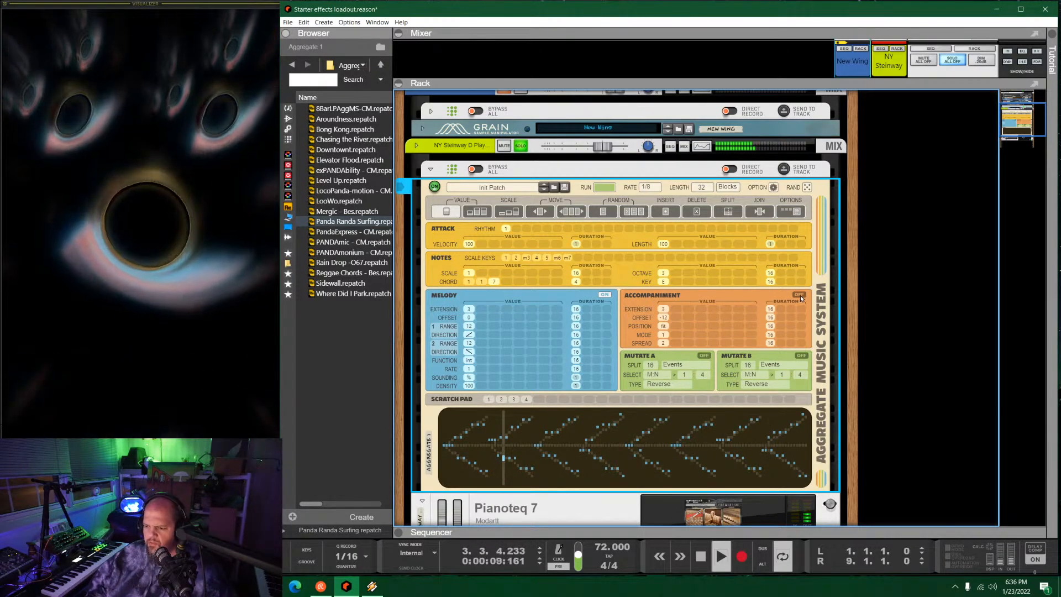
Add a second Melody extension value of 7 and set the Attack rhythm to 1, 4, 2, 1, 5.
{"action": "left_click", "coordinate": [482, 309]}
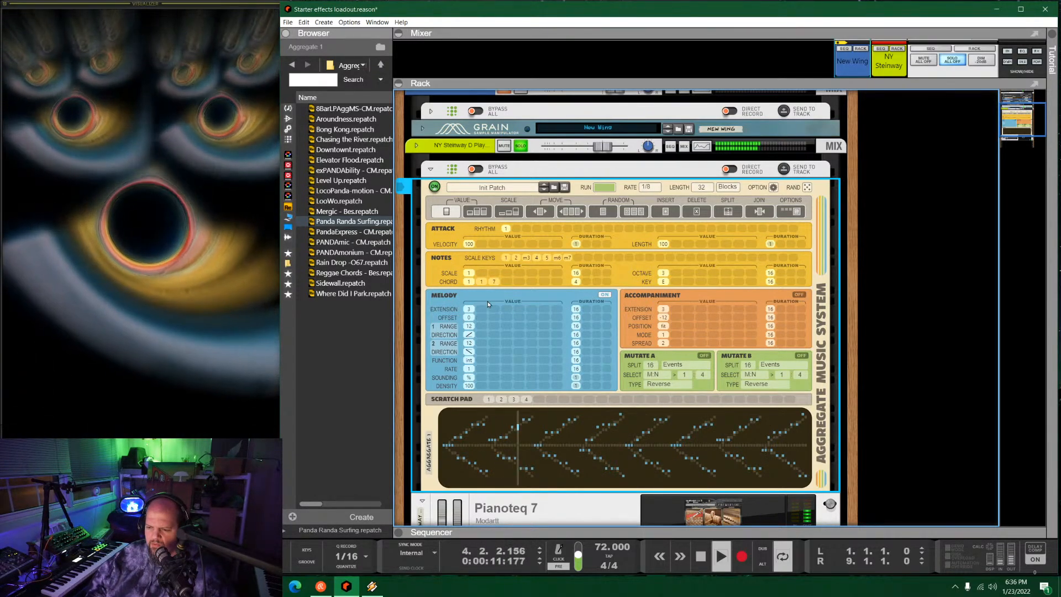
{"action": "left_click_drag", "start_coordinate": [483, 310], "coordinate": [496, 276]}
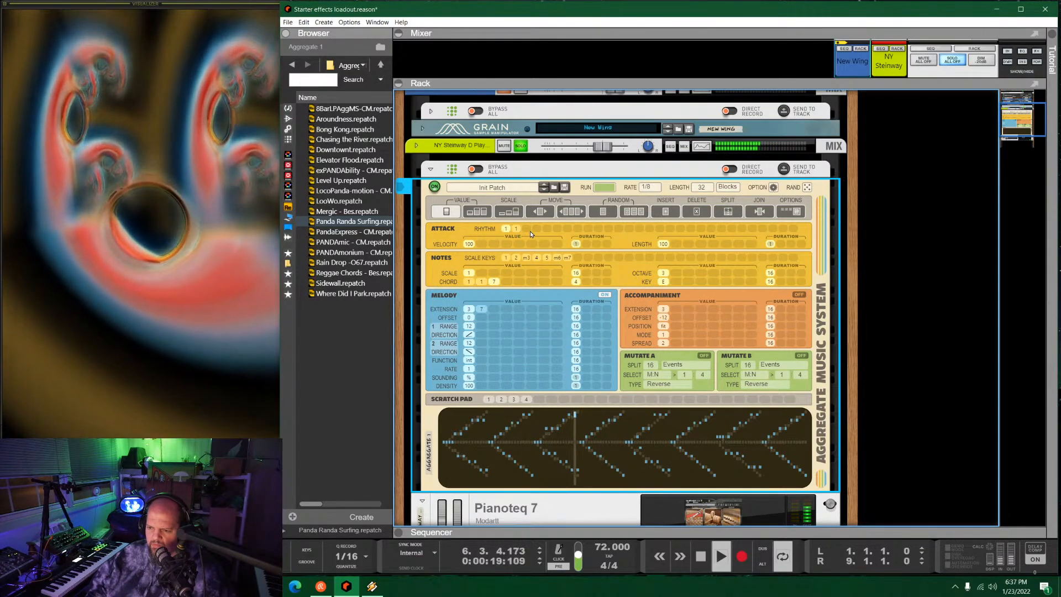
{"action": "left_click", "coordinate": [528, 230]}
{"action": "mouse_move", "coordinate": [519, 229]}
{"action": "left_mouse_down"}
{"action": "mouse_move", "coordinate": [527, 210]}
{"action": "mouse_move", "coordinate": [533, 219]}
{"action": "left_mouse_up"}
{"action": "left_click", "coordinate": [537, 229]}
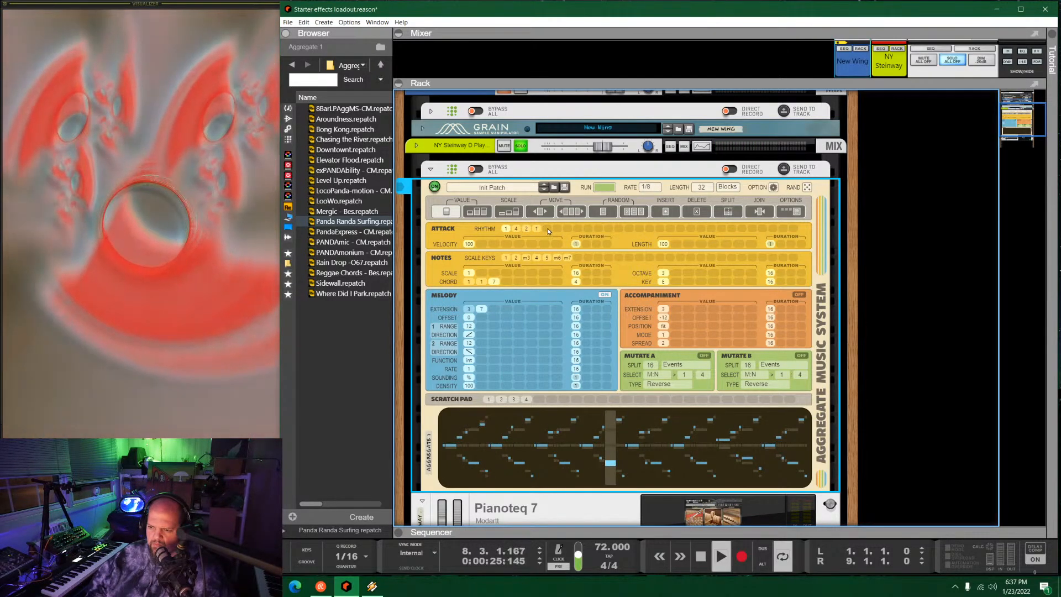
{"action": "left_click", "coordinate": [547, 229]}
{"action": "left_click_drag", "start_coordinate": [546, 230], "coordinate": [552, 197]}
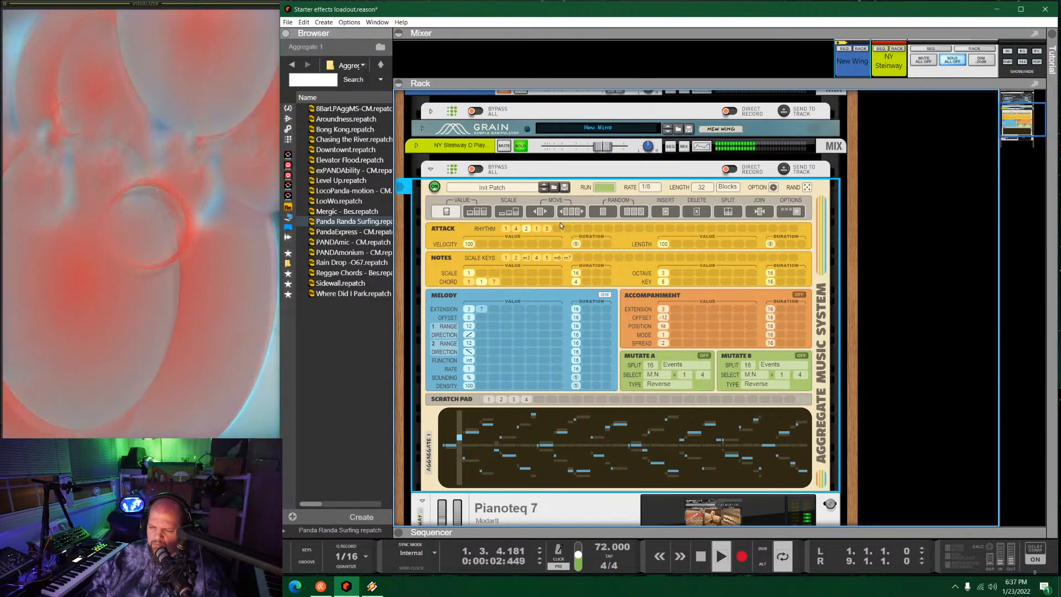
Lengthen the Aggregate Music System's pattern to 128 blocks and set its rate to 1/4.
{"action": "left_click_drag", "start_coordinate": [701, 187], "coordinate": [713, 125]}
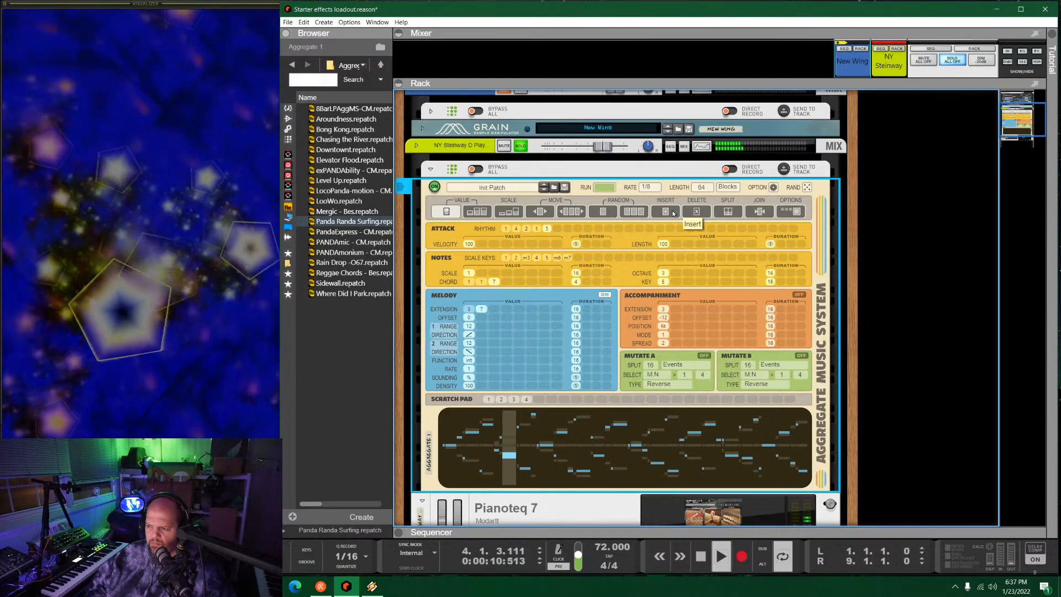
{"action": "left_click", "coordinate": [648, 187]}
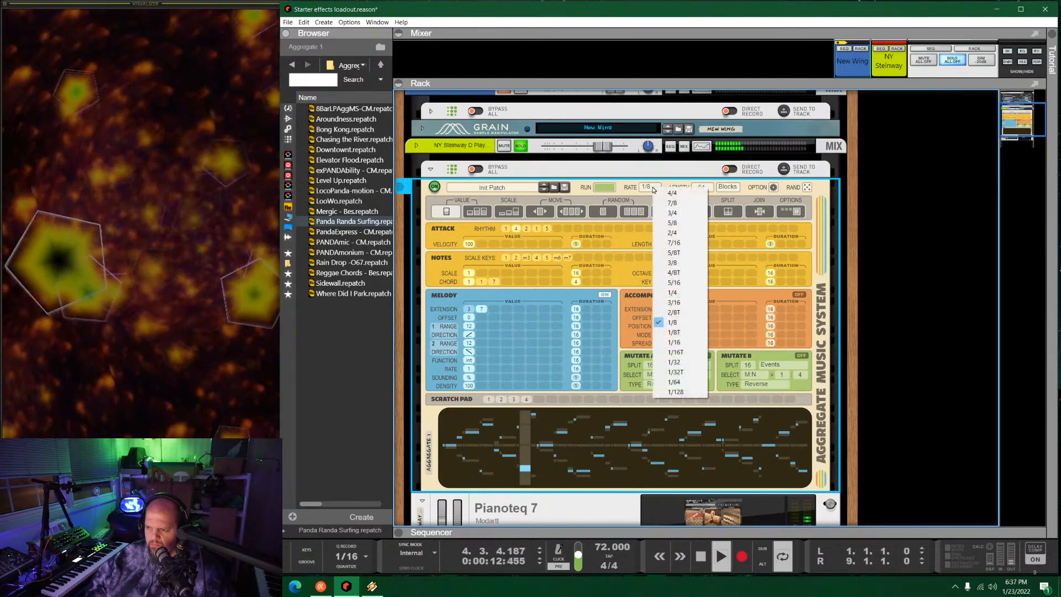
{"action": "left_click", "coordinate": [674, 294]}
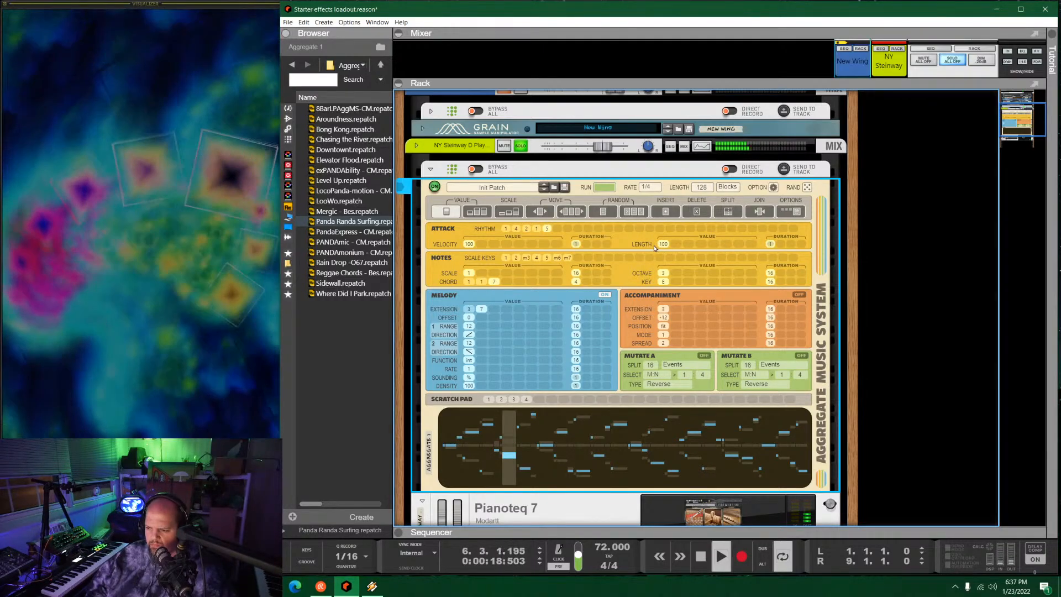
Turn the accompaniment section on for a listen and switch it back off.
{"action": "left_click", "coordinate": [799, 295]}
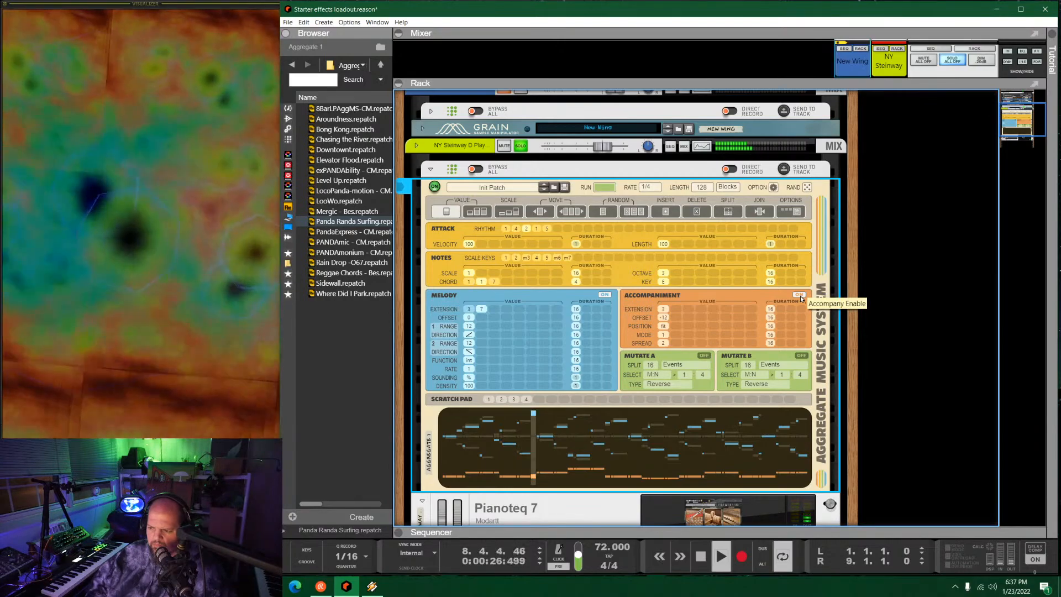
{"action": "left_click", "coordinate": [801, 296]}
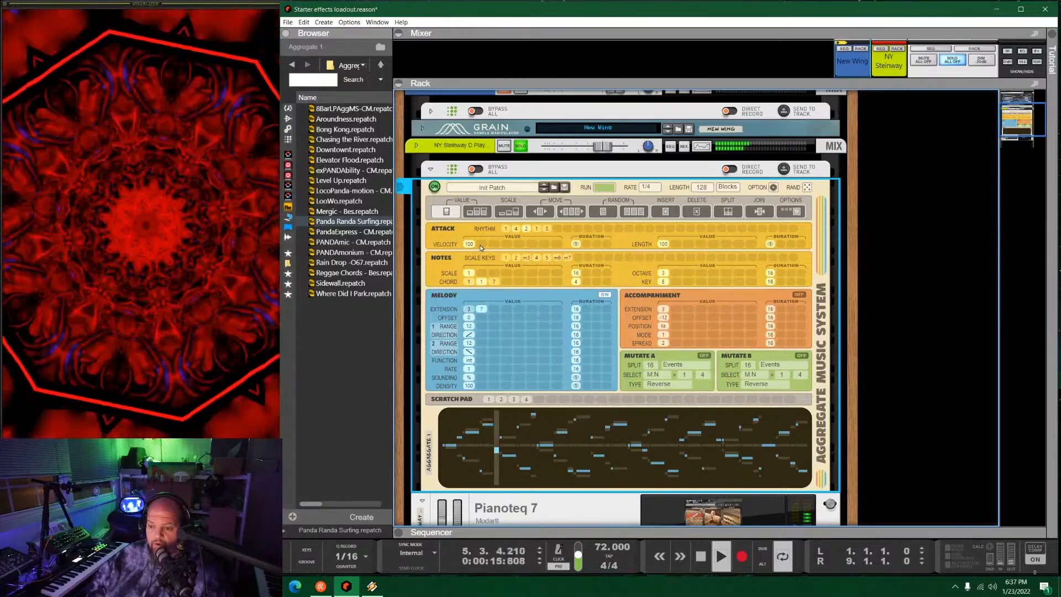
Extend the Attack velocity sequence to 100, 85, 66, 44, 59, 81.
{"action": "left_click", "coordinate": [482, 244]}
{"action": "left_click_drag", "start_coordinate": [486, 250], "coordinate": [486, 284]}
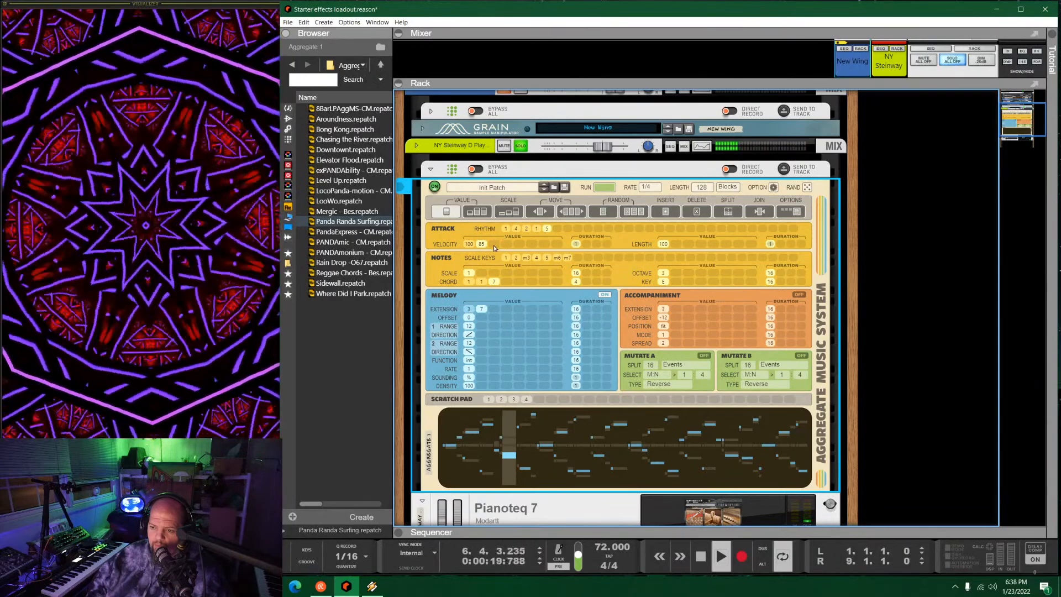
{"action": "left_click_drag", "start_coordinate": [504, 180], "coordinate": [508, 350]}
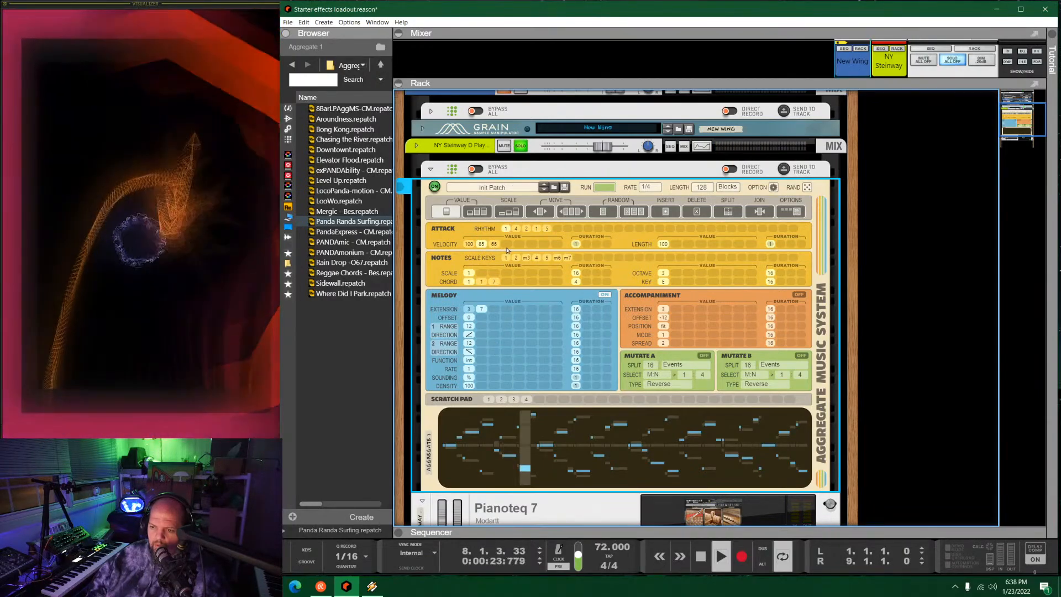
{"action": "mouse_move", "coordinate": [506, 247]}
{"action": "left_mouse_down"}
{"action": "mouse_move", "coordinate": [503, 420]}
{"action": "mouse_move", "coordinate": [506, 398]}
{"action": "left_mouse_up"}
{"action": "left_click_drag", "start_coordinate": [518, 246], "coordinate": [522, 302]}
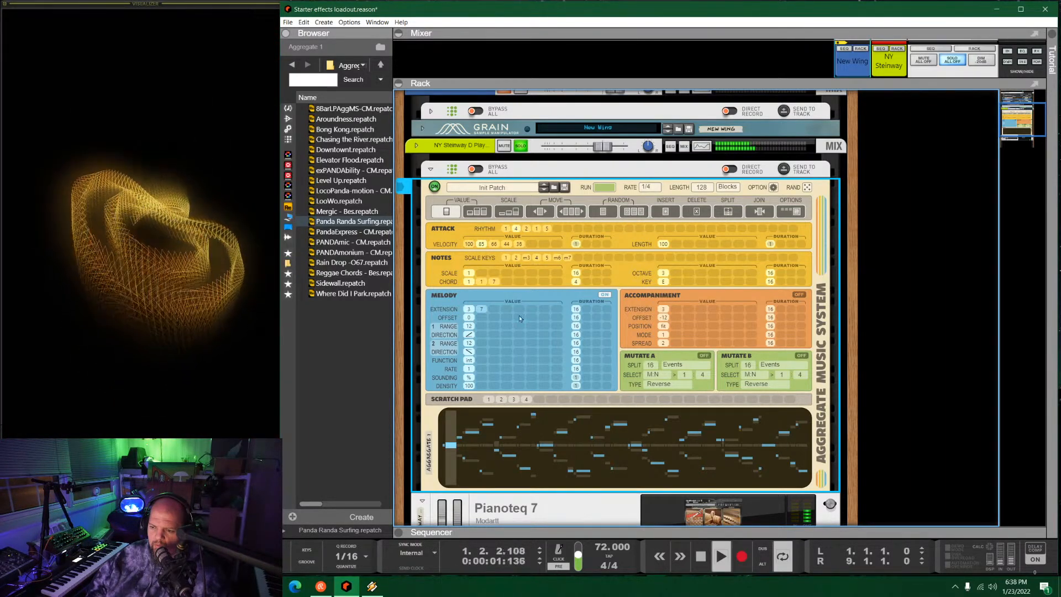
{"action": "left_click_drag", "start_coordinate": [523, 363], "coordinate": [525, 210]}
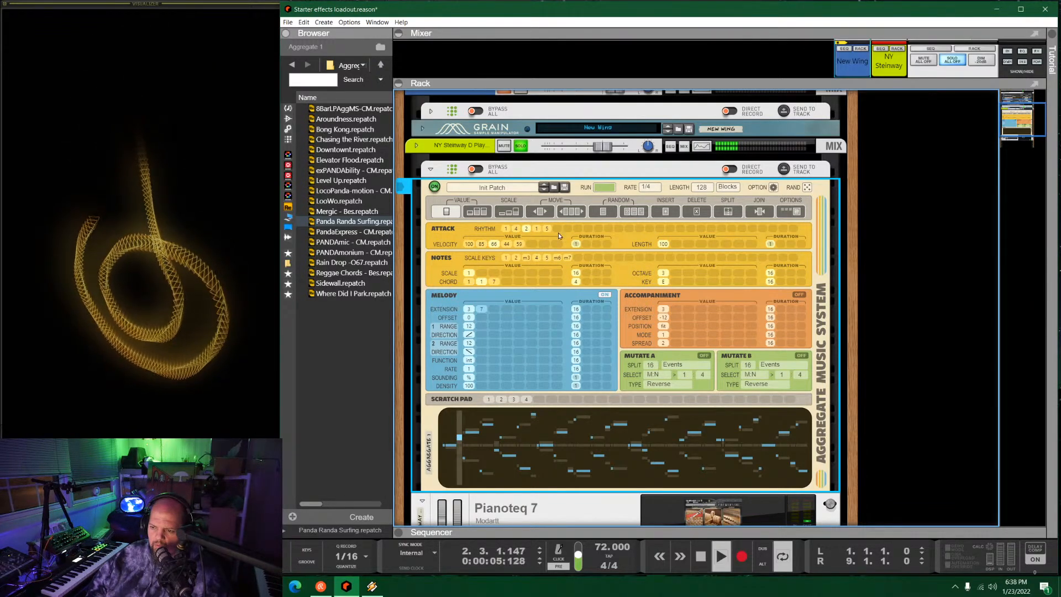
{"action": "left_click", "coordinate": [532, 244]}
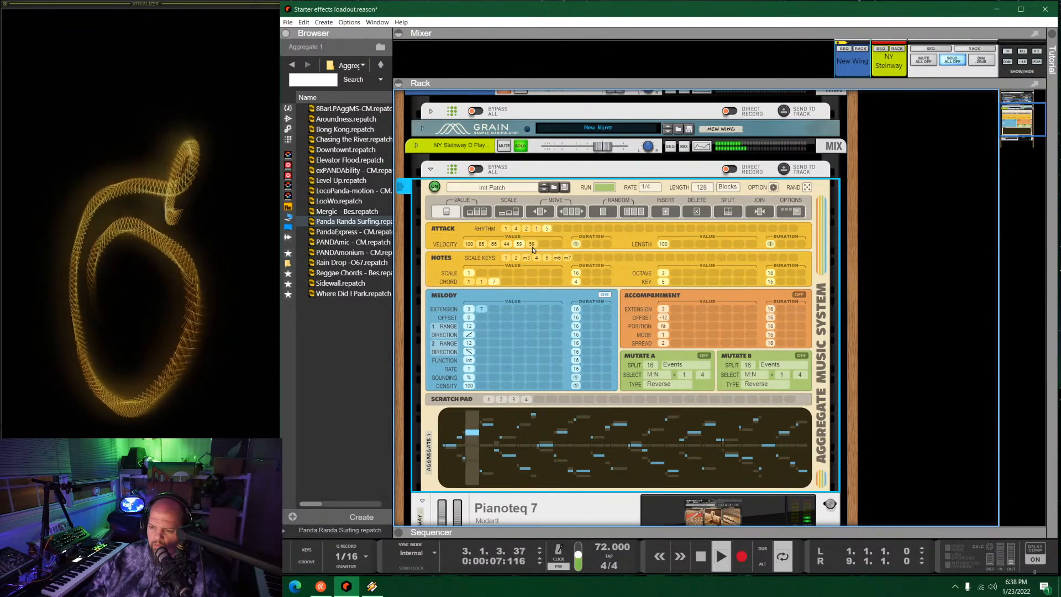
{"action": "left_click_drag", "start_coordinate": [533, 250], "coordinate": [527, 144]}
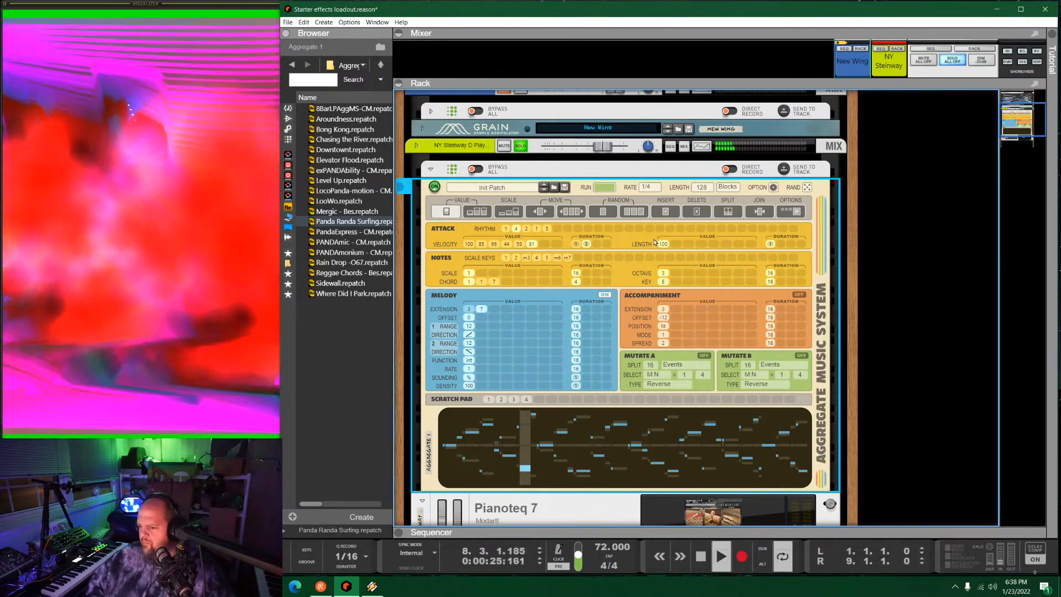
Extend the Attack note-length sequence to 100, 25, 70, 135, 95, 145, 115 and give it three duration steps.
{"action": "left_click", "coordinate": [677, 245]}
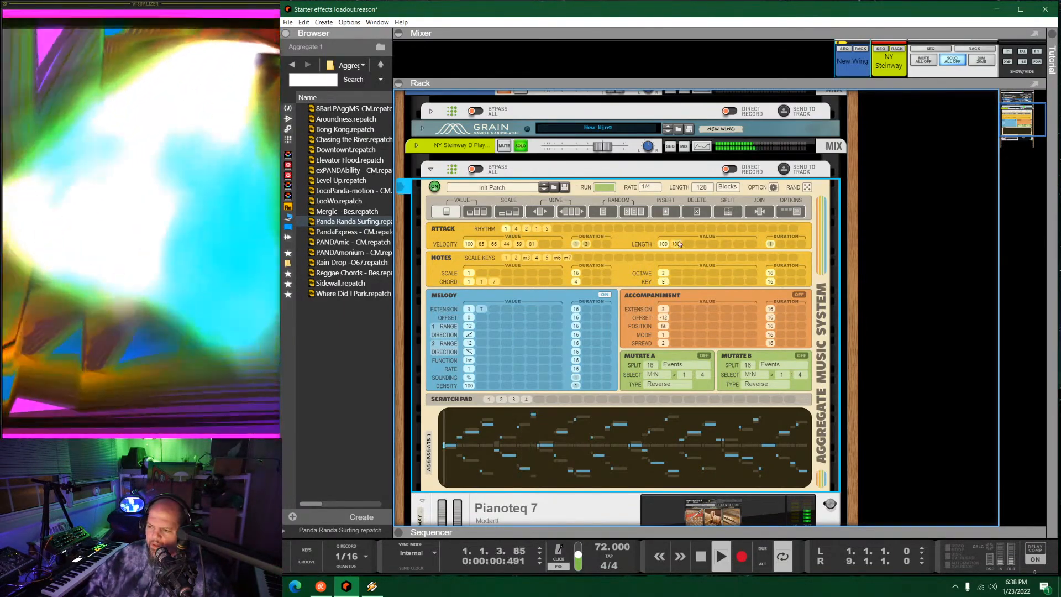
{"action": "left_click_drag", "start_coordinate": [679, 244], "coordinate": [685, 346]}
{"action": "left_click", "coordinate": [688, 245]}
{"action": "left_click_drag", "start_coordinate": [698, 230], "coordinate": [699, 180]}
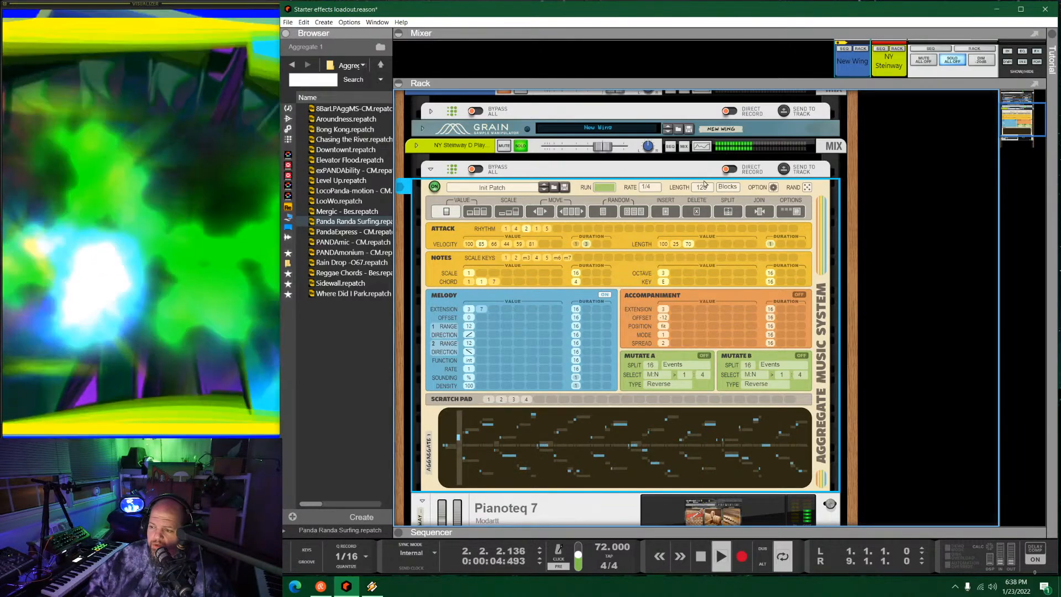
{"action": "left_click", "coordinate": [699, 244]}
{"action": "left_click_drag", "start_coordinate": [698, 244], "coordinate": [718, 219]}
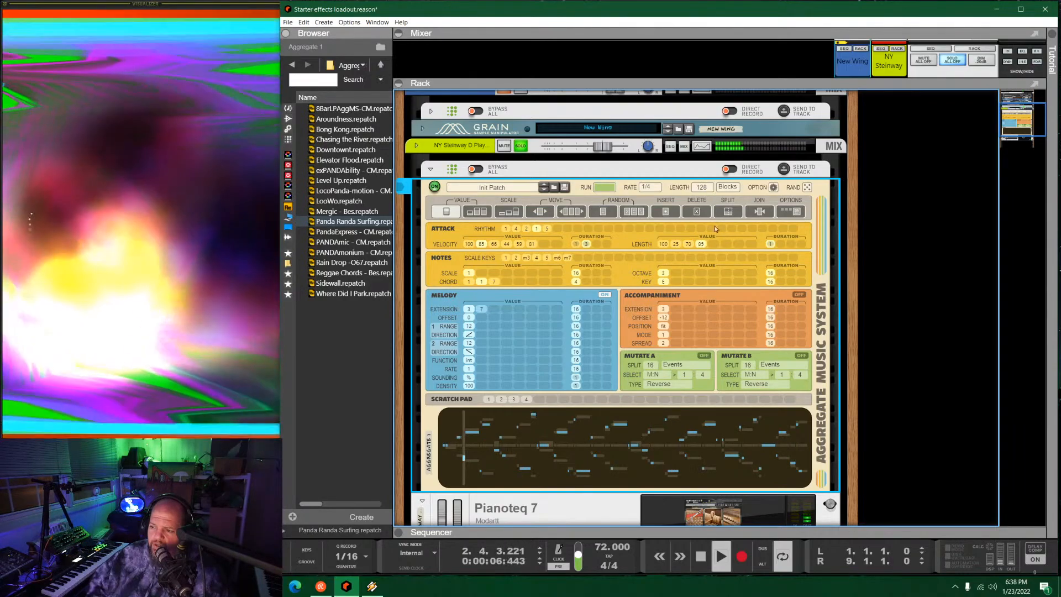
{"action": "left_click", "coordinate": [714, 245]}
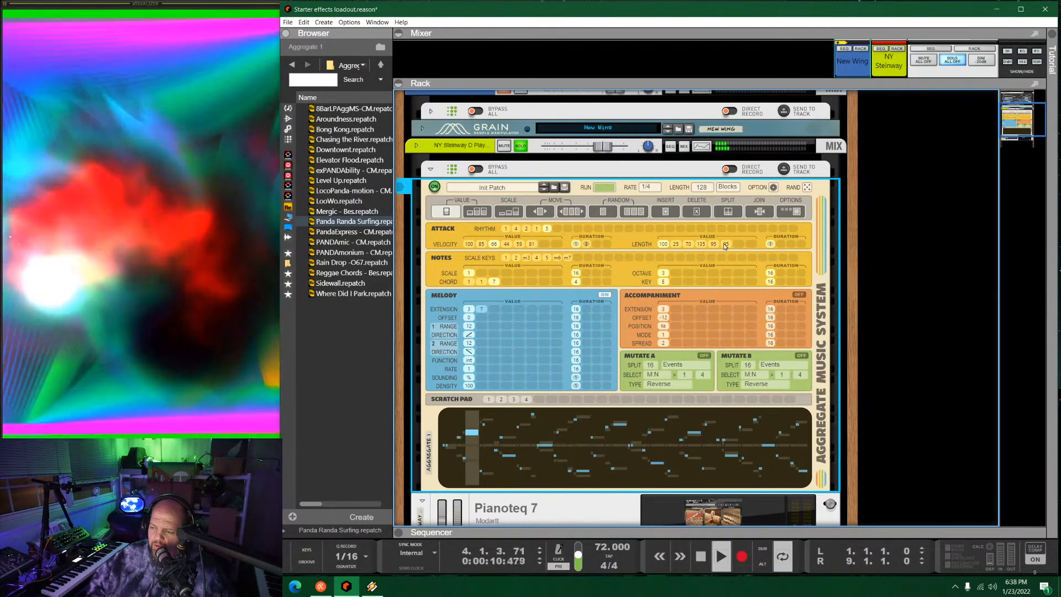
{"action": "left_click_drag", "start_coordinate": [726, 247], "coordinate": [727, 224]}
{"action": "left_click", "coordinate": [739, 245]}
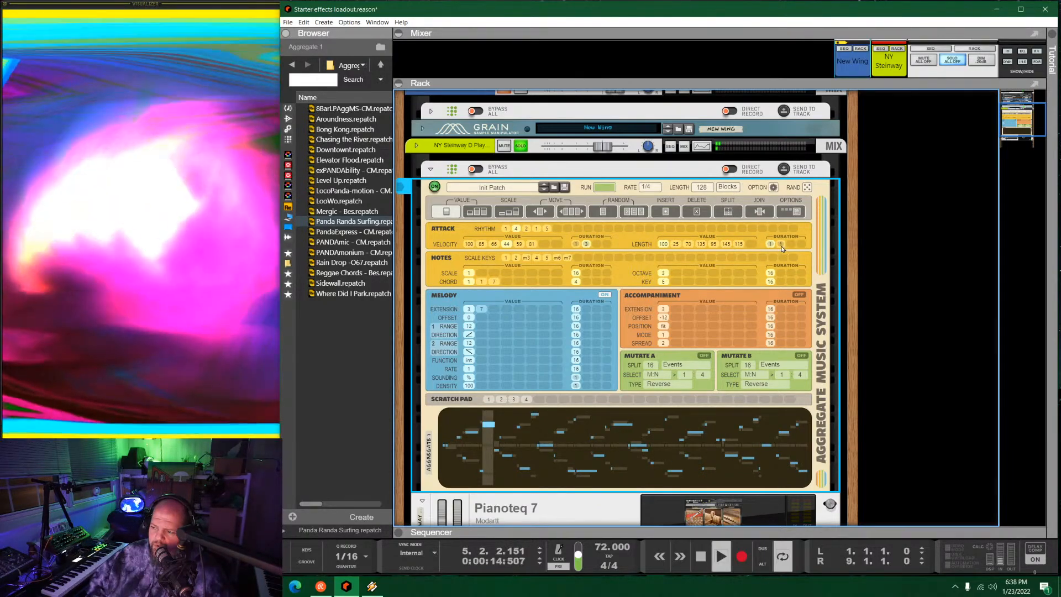
{"action": "left_click", "coordinate": [792, 245]}
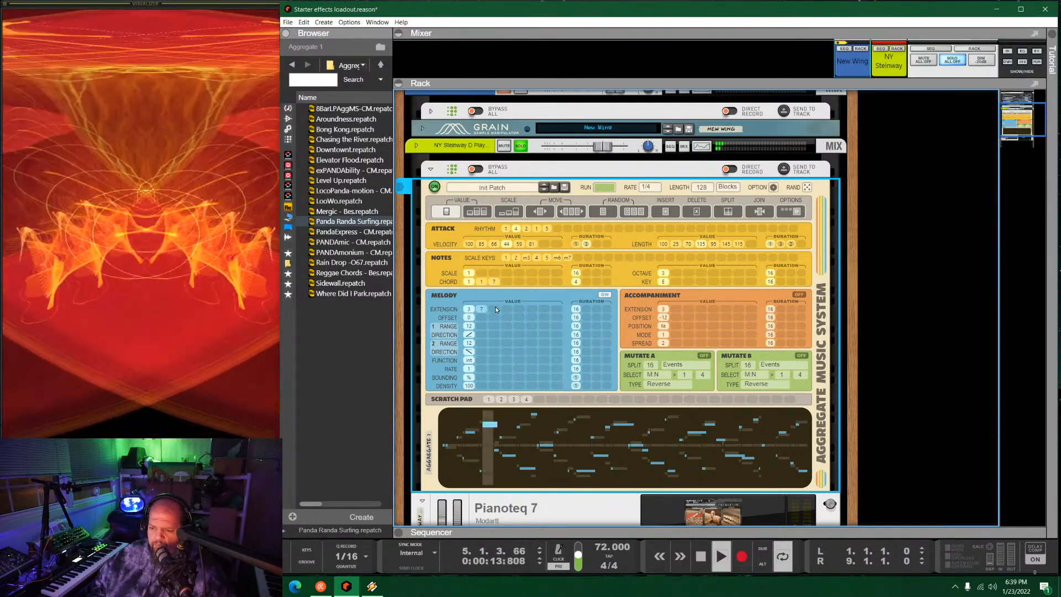
Add a third, lower Melody extension value and a second, shorter extension duration.
{"action": "left_click", "coordinate": [494, 309]}
{"action": "left_click_drag", "start_coordinate": [496, 307], "coordinate": [500, 334]}
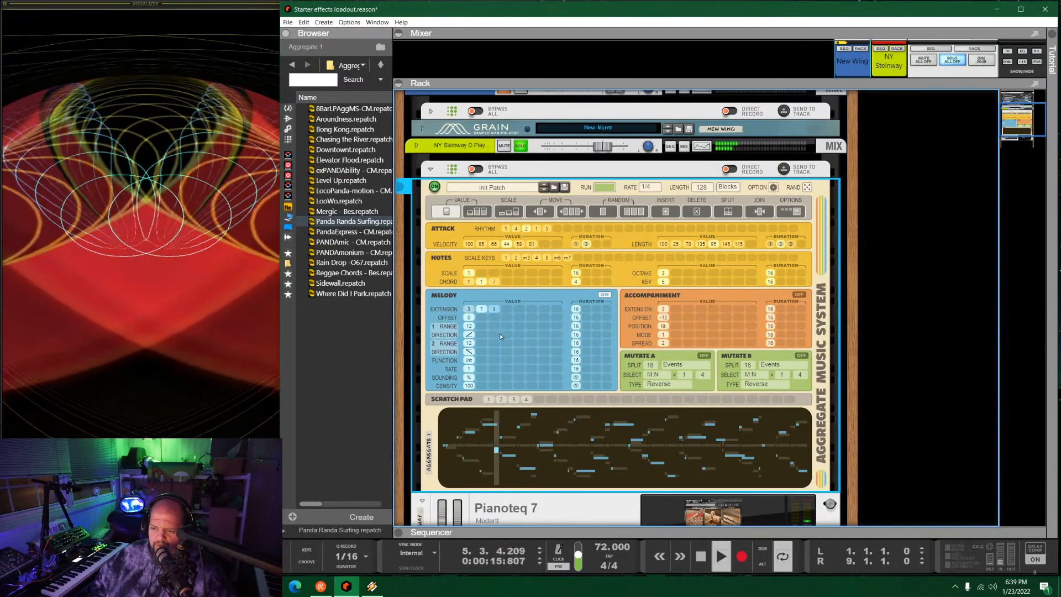
{"action": "left_click", "coordinate": [588, 310]}
{"action": "left_click_drag", "start_coordinate": [589, 302], "coordinate": [597, 377]}
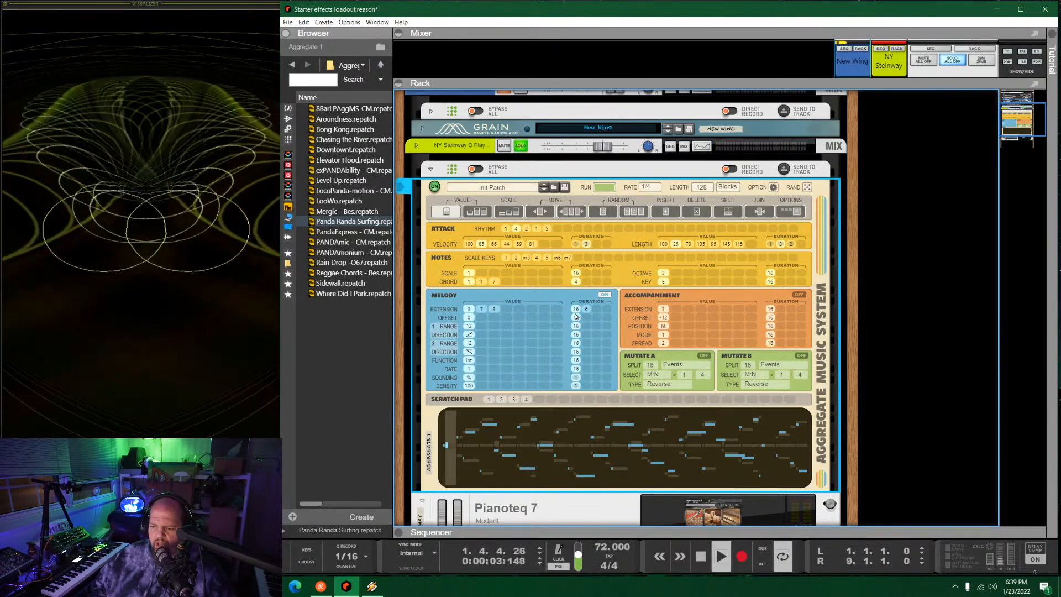
Shorten the Melody extension durations and raise the NY Steinway channel's level to 2.44 dB.
{"action": "left_click_drag", "start_coordinate": [580, 316], "coordinate": [579, 370]}
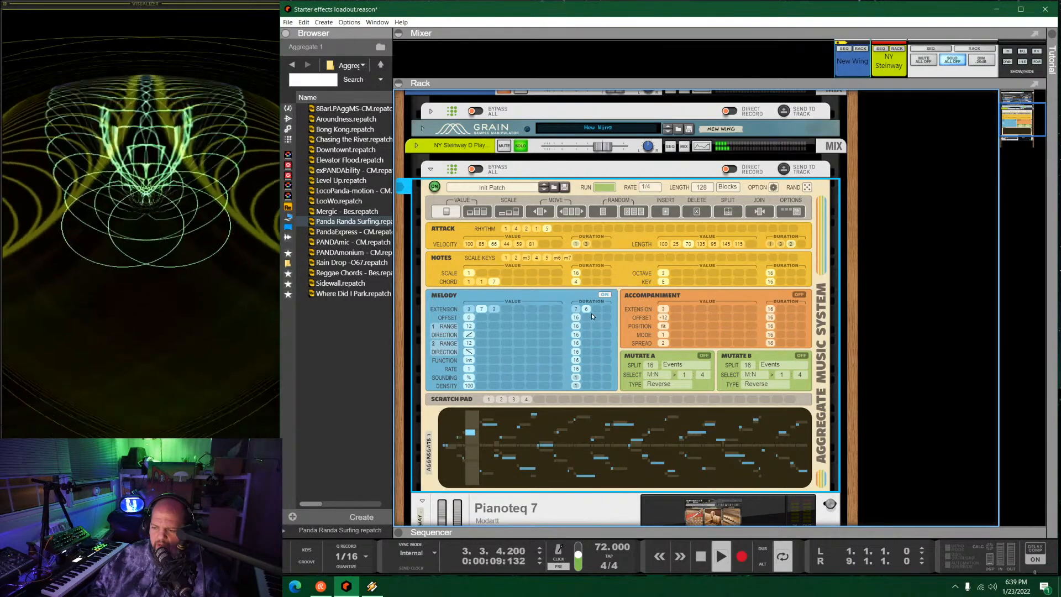
{"action": "left_click_drag", "start_coordinate": [577, 313], "coordinate": [577, 321]}
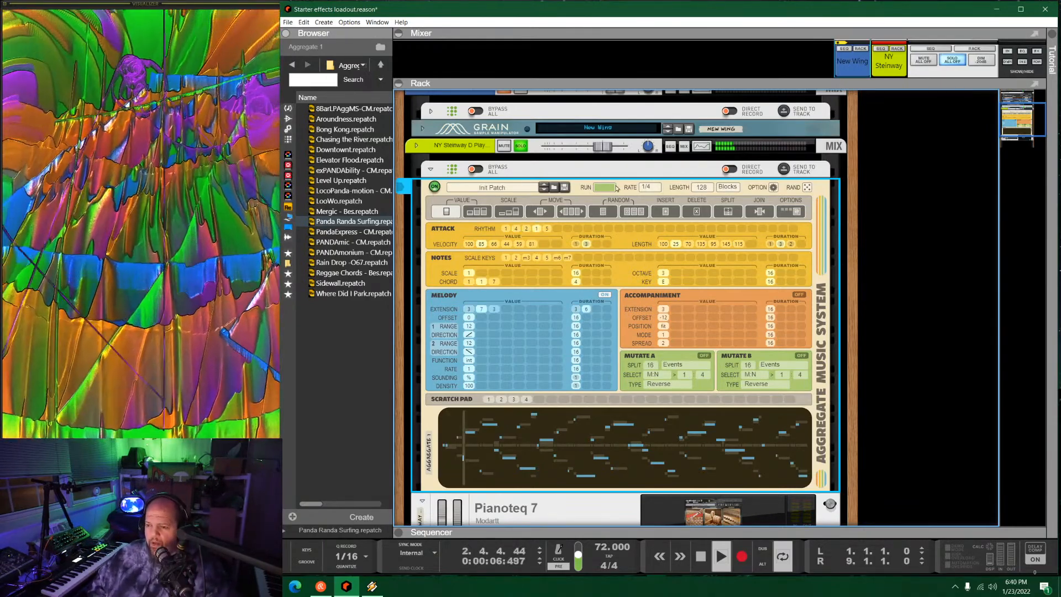
{"action": "left_click_drag", "start_coordinate": [606, 148], "coordinate": [612, 150]}
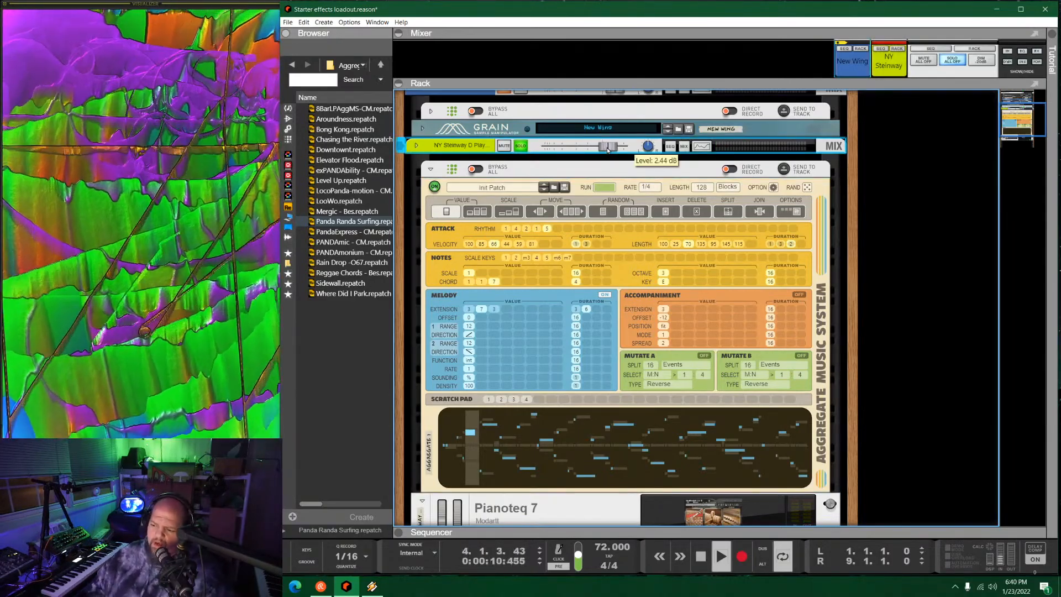
Enable Mutate A with its split based on Rate, and turn on the Accompaniment section.
{"action": "left_click", "coordinate": [706, 371]}
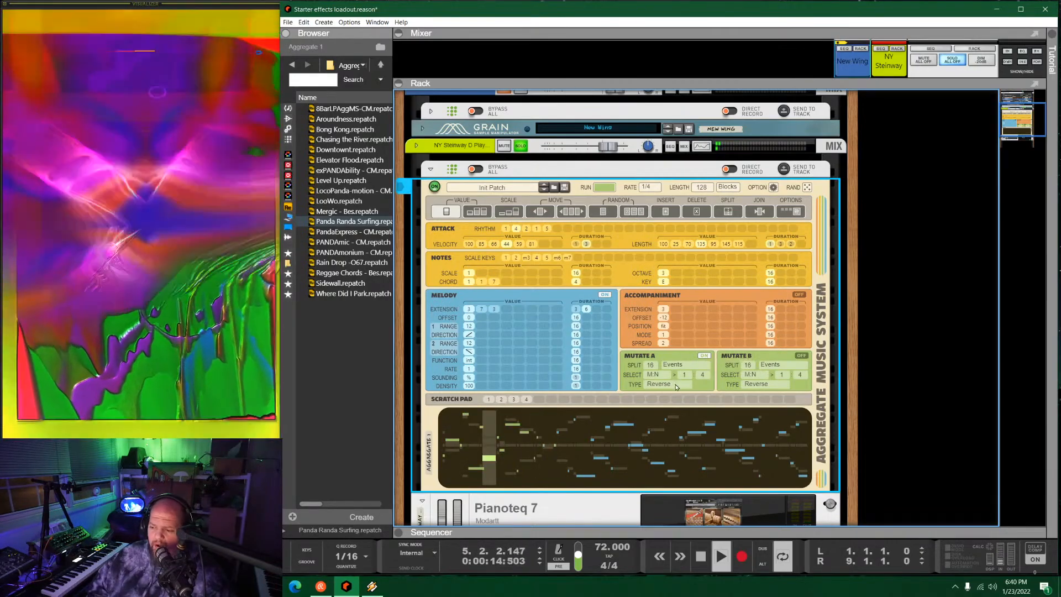
{"action": "left_click", "coordinate": [683, 365]}
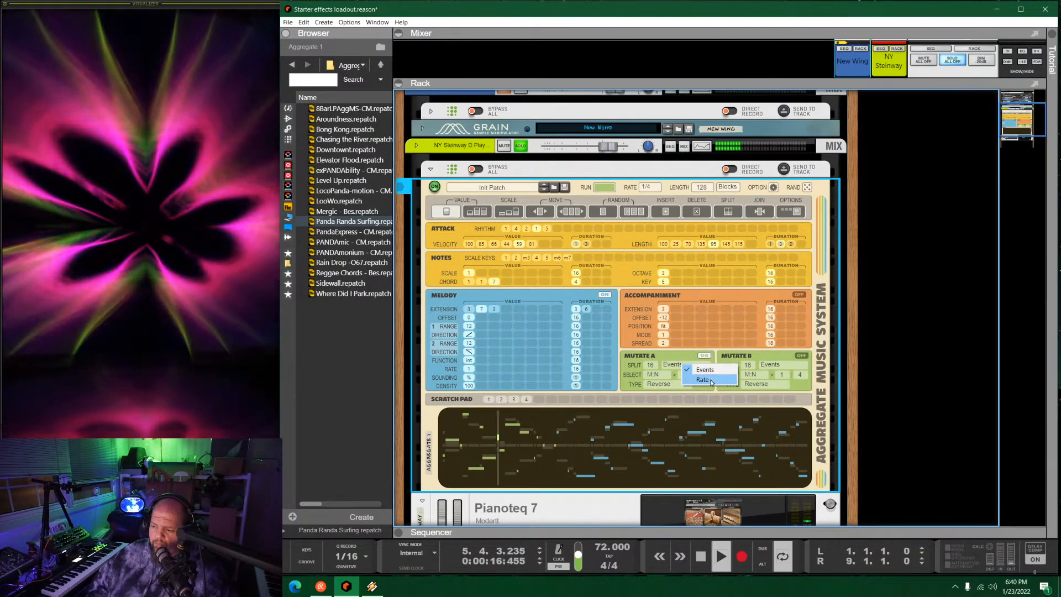
{"action": "left_click", "coordinate": [712, 380]}
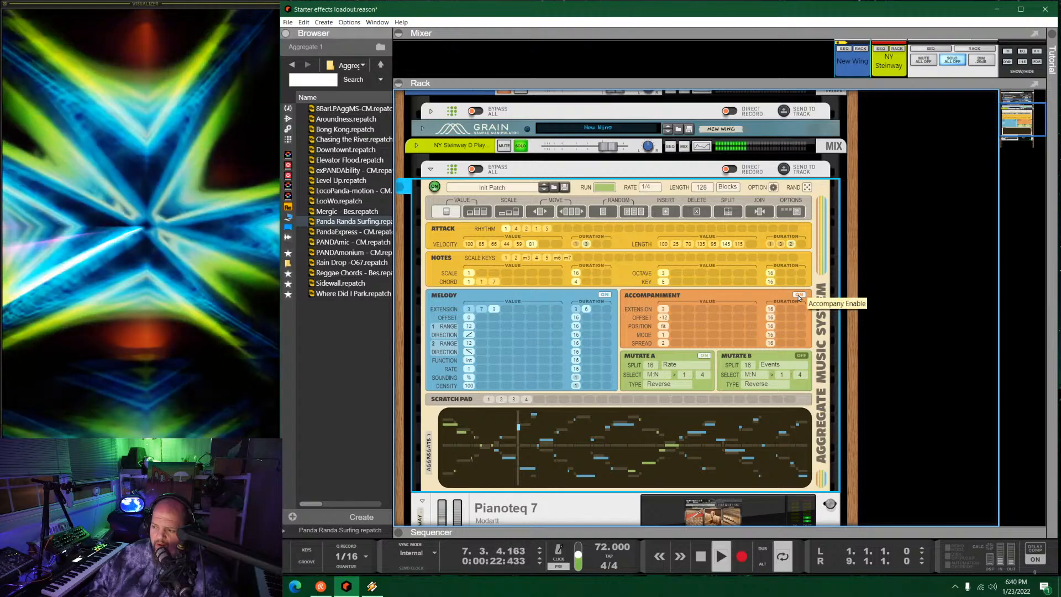
{"action": "left_click", "coordinate": [800, 295]}
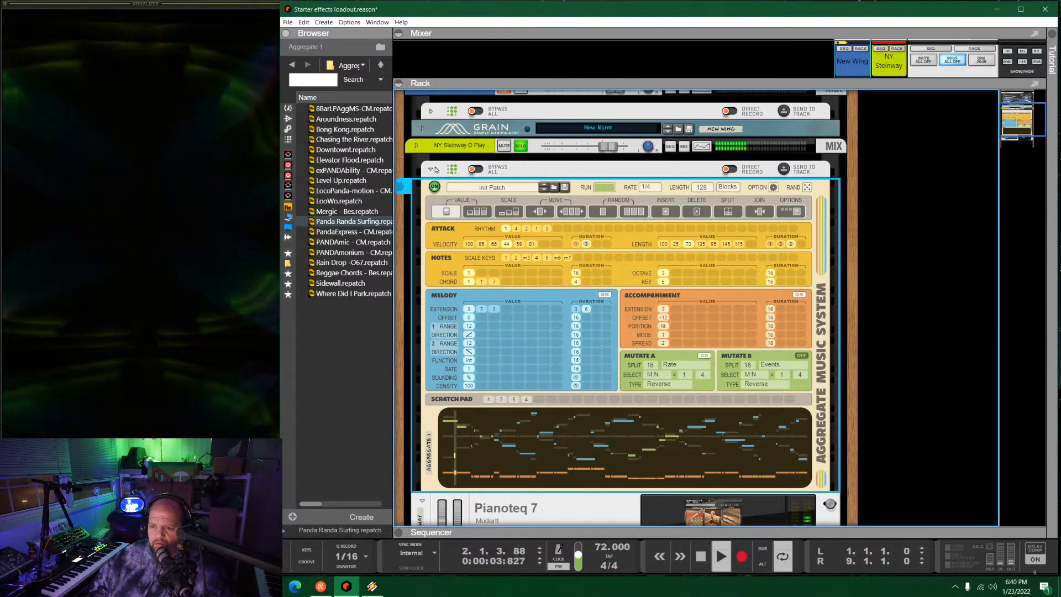
Add ValhallaSupermassive as an insert effect on the NY Steinway mix channel.
{"action": "left_click", "coordinate": [416, 146]}
{"action": "left_click", "coordinate": [436, 168]}
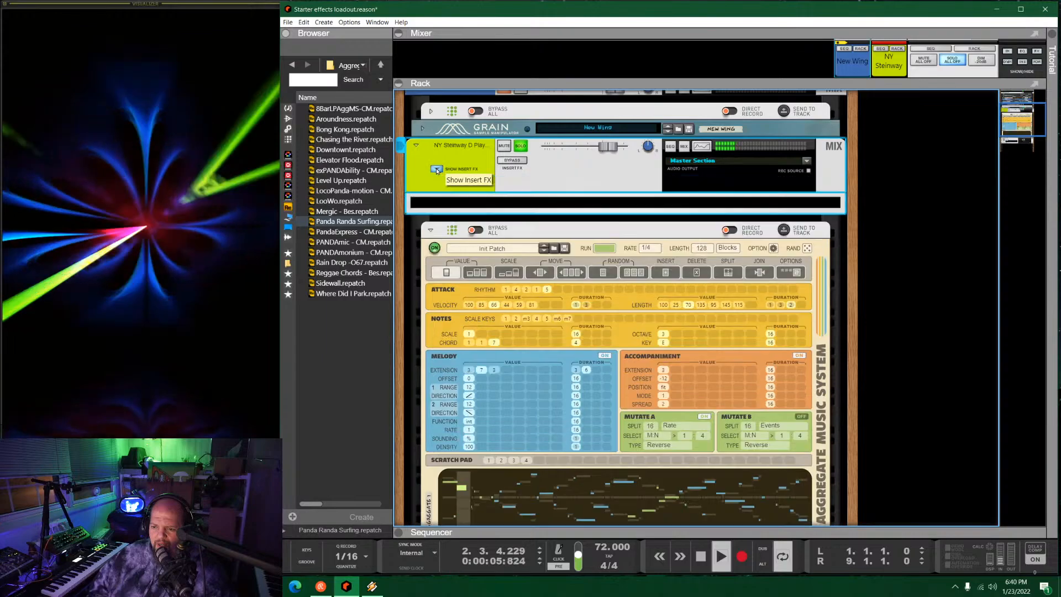
{"action": "left_click", "coordinate": [288, 273]}
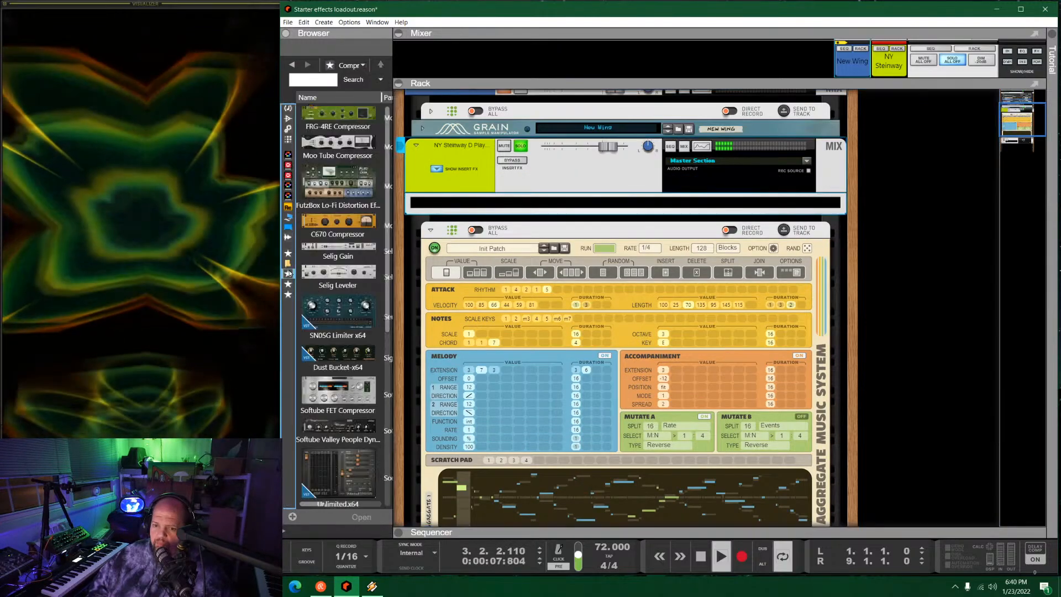
{"action": "left_click", "coordinate": [288, 284]}
{"action": "left_click_drag", "start_coordinate": [337, 221], "coordinate": [567, 200]}
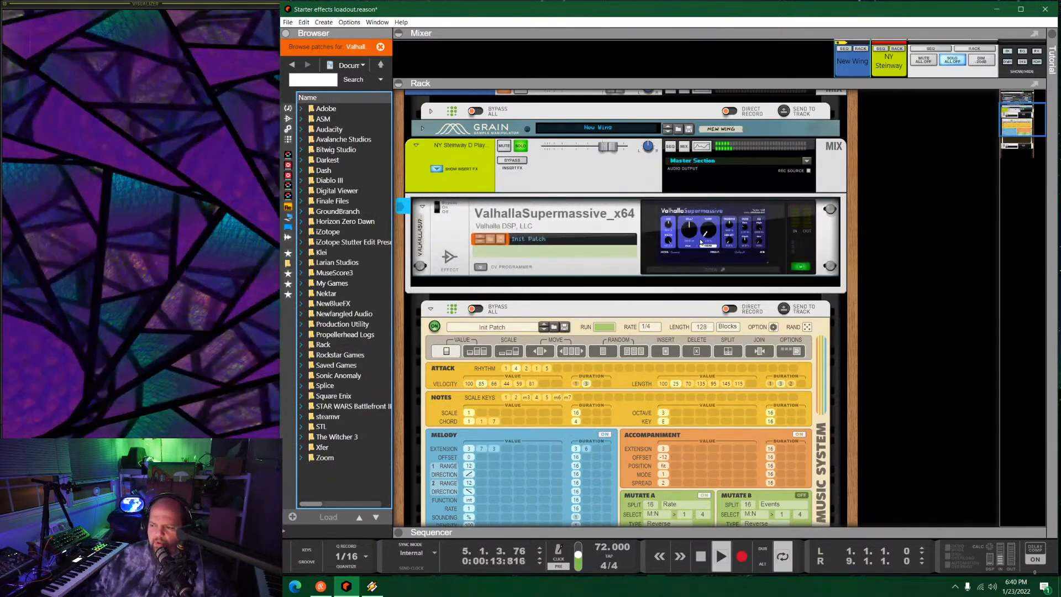
Load the Happy Little Clouds preset from the Z-Massive reverbs in ValhallaSupermassive.
{"action": "left_click", "coordinate": [339, 247]}
{"action": "mouse_move", "coordinate": [332, 359]}
{"action": "mouse_move", "coordinate": [421, 360]}
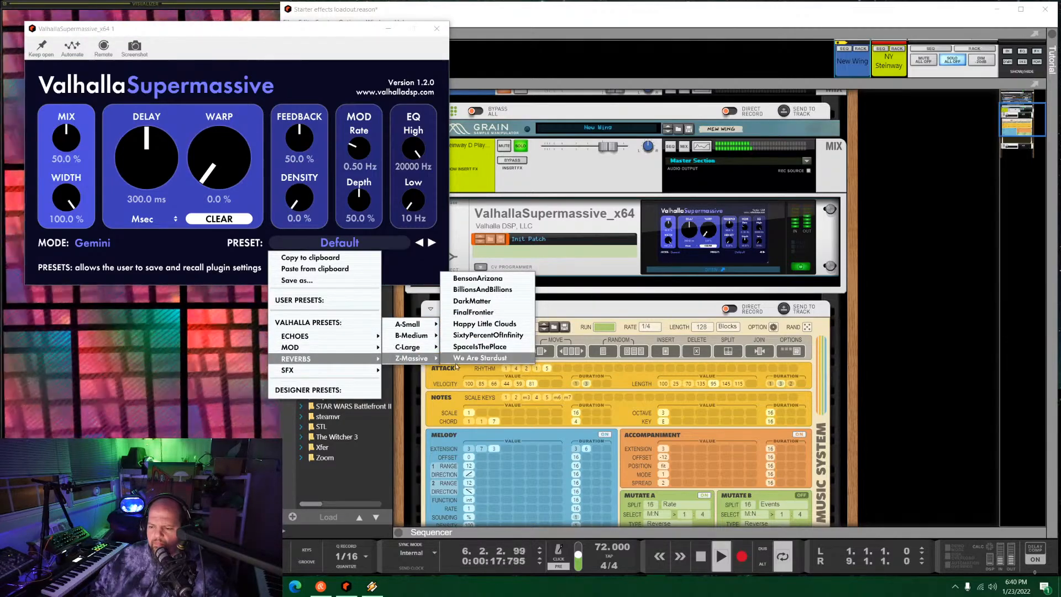
{"action": "left_click", "coordinate": [474, 325]}
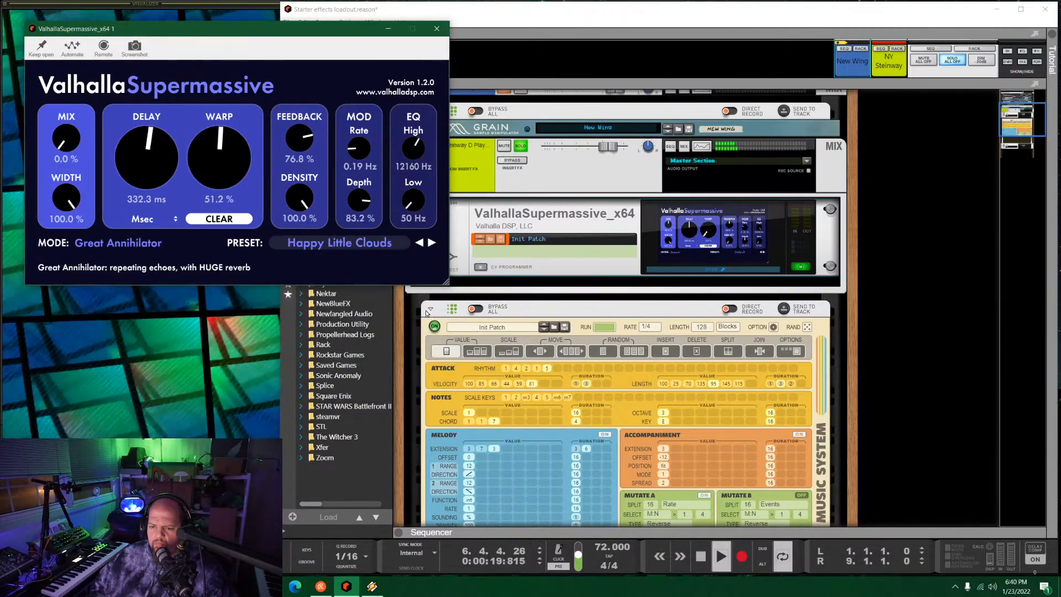
Set the reverb's mix to 43.6%, high EQ to 20000 Hz and low cut to 600 Hz, and close its window.
{"action": "mouse_move", "coordinate": [71, 114]}
{"action": "left_mouse_down"}
{"action": "mouse_move", "coordinate": [69, 85]}
{"action": "mouse_move", "coordinate": [70, 94]}
{"action": "left_mouse_up"}
{"action": "left_click_drag", "start_coordinate": [69, 137], "coordinate": [70, 131]}
{"action": "left_click_drag", "start_coordinate": [414, 205], "coordinate": [439, 98]}
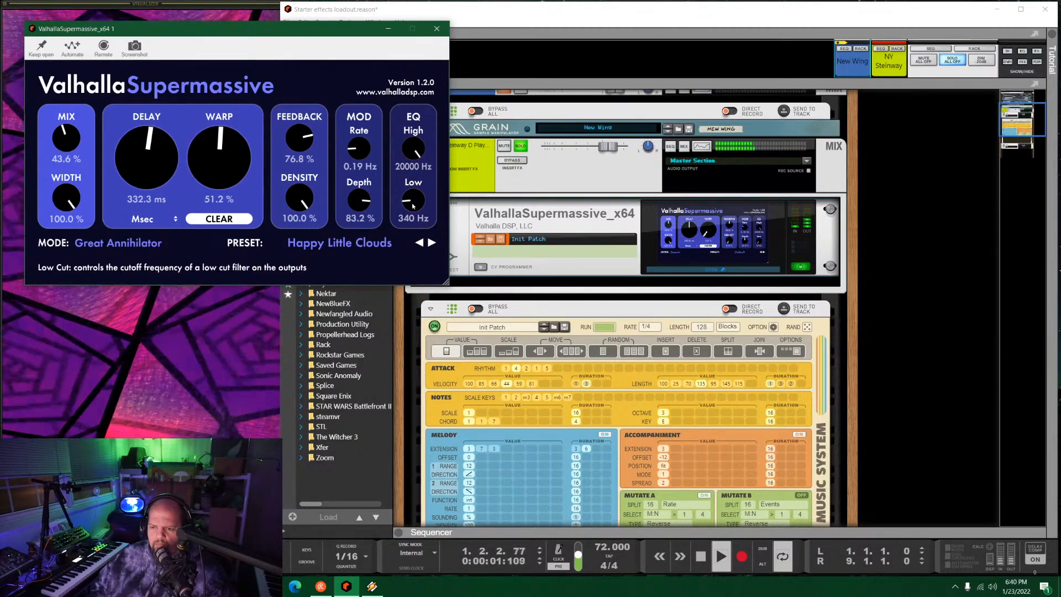
{"action": "left_click_drag", "start_coordinate": [414, 204], "coordinate": [417, 186]}
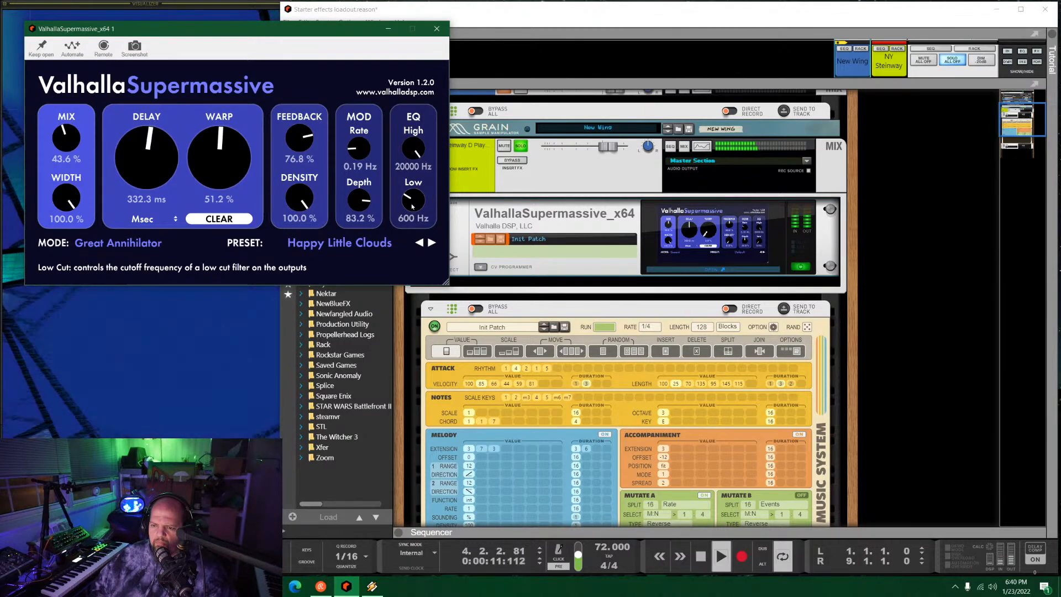
{"action": "left_click", "coordinate": [437, 28]}
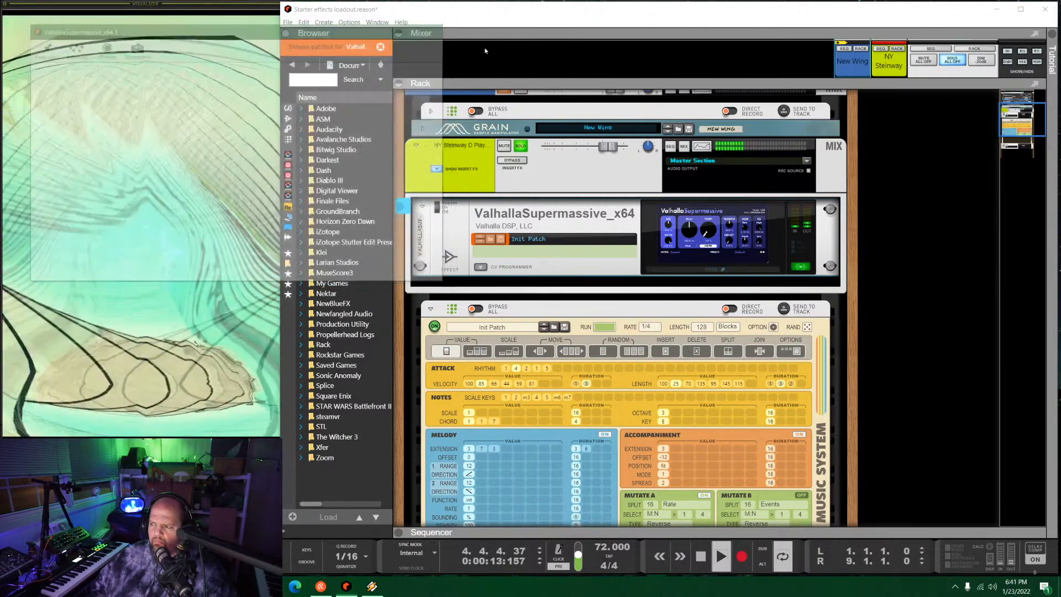
Enable effect sends 1 and 5 on the NY Steinway channel, take it out of solo and hide its insert effects.
{"action": "key", "text": "F5"}
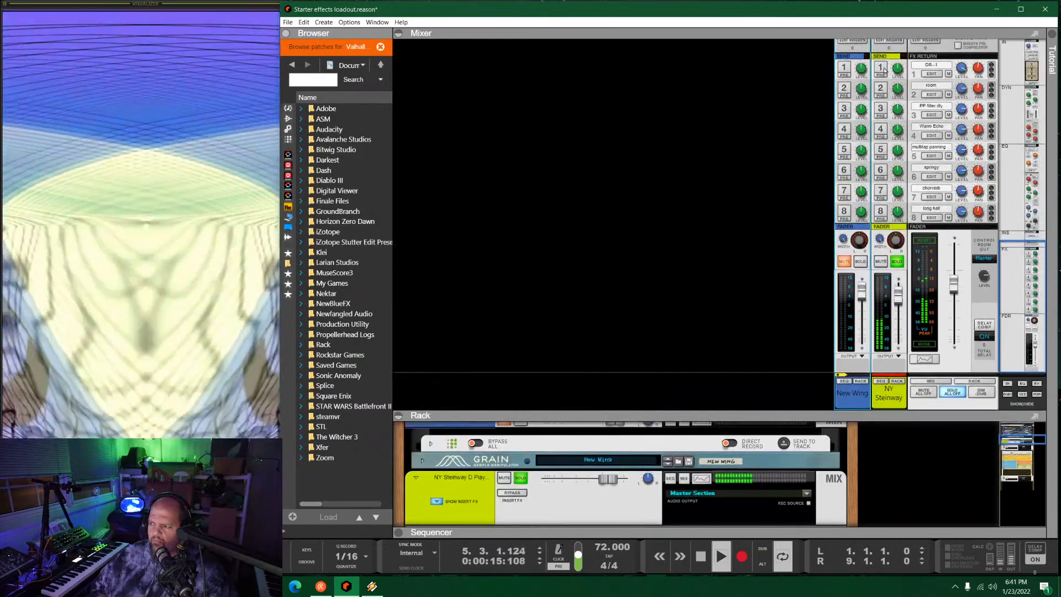
{"action": "left_click", "coordinate": [881, 67]}
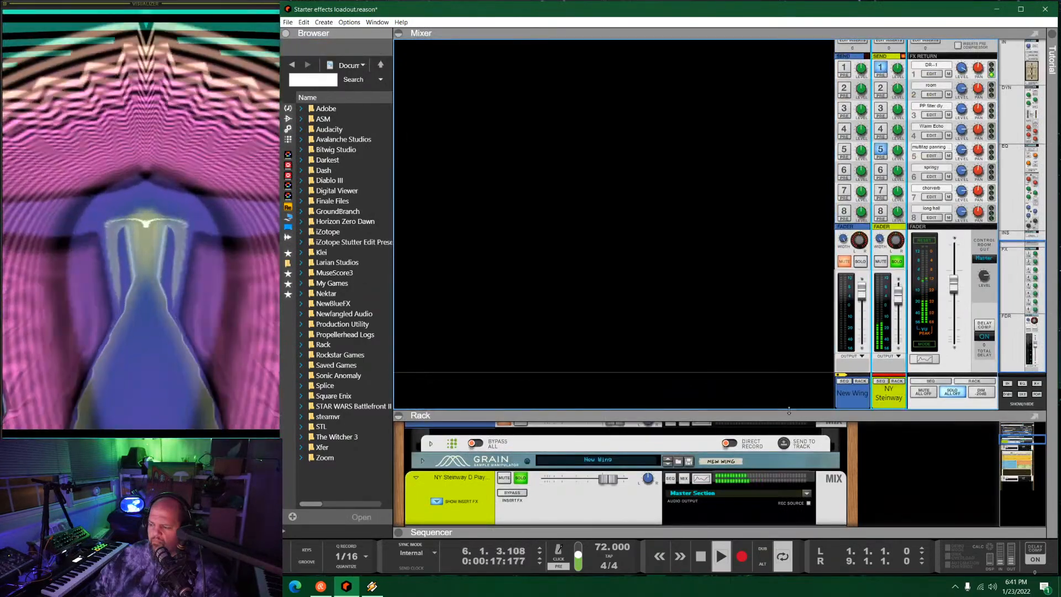
{"action": "left_click_drag", "start_coordinate": [789, 412], "coordinate": [757, 45]}
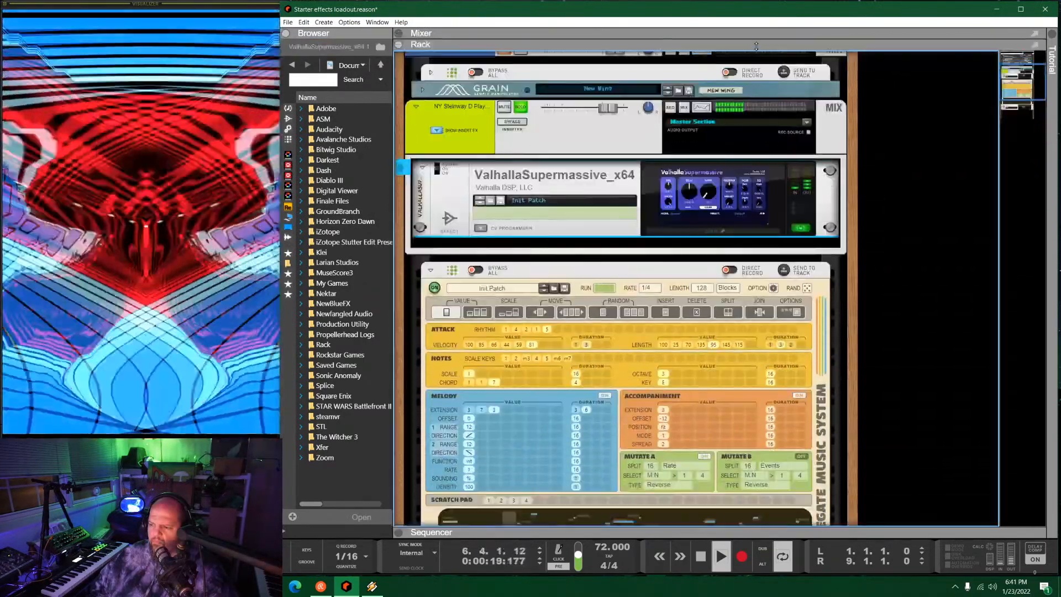
{"action": "left_click", "coordinate": [522, 110]}
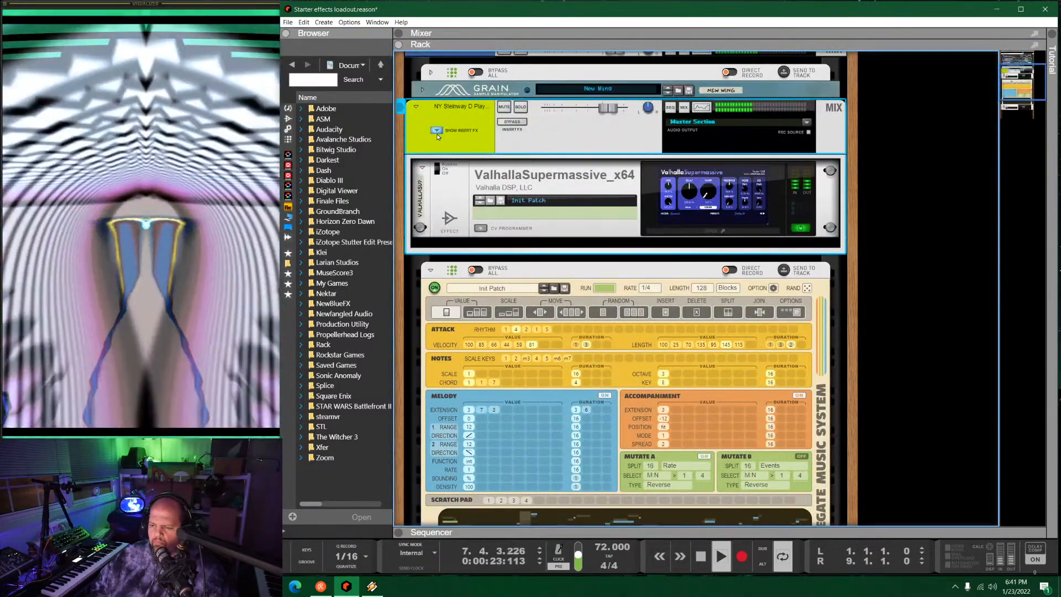
{"action": "left_click", "coordinate": [437, 132]}
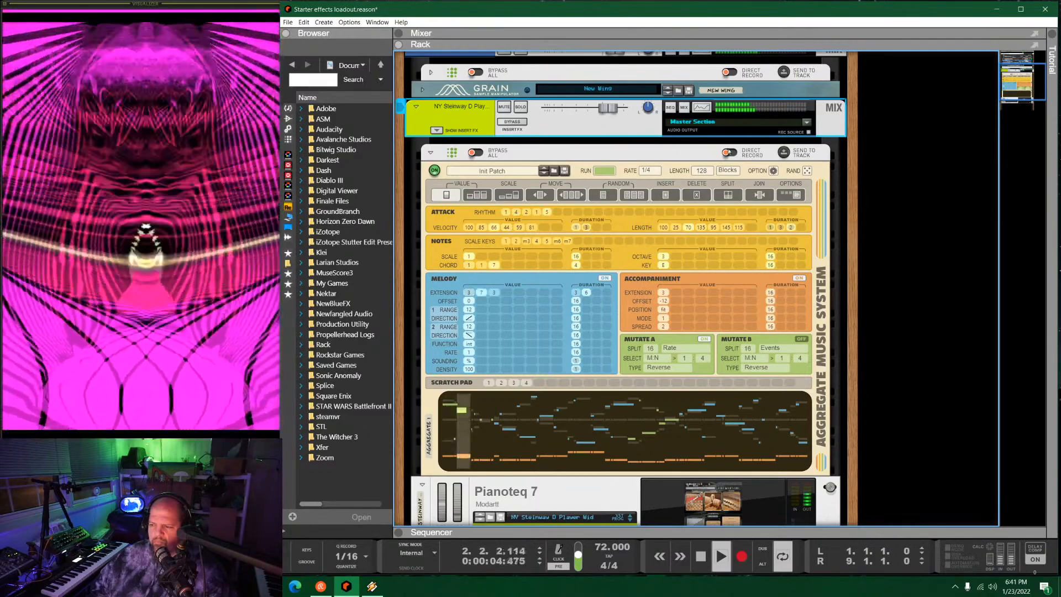
Lower the New Wing mix channel's level slightly.
{"action": "scroll", "coordinate": [525, 89], "scroll_direction": "down", "scroll_amount": 3}
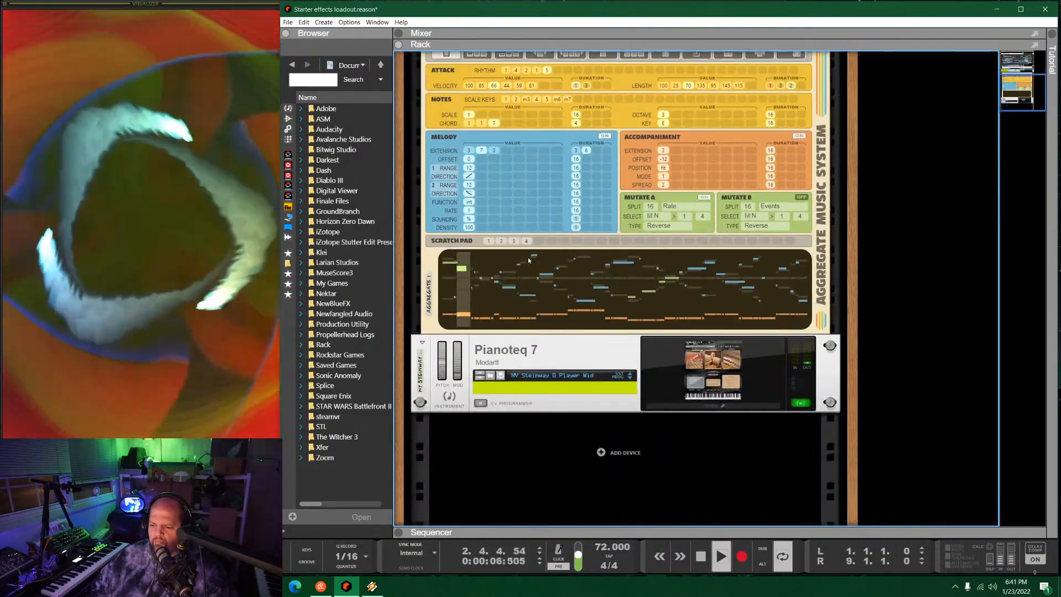
{"action": "scroll", "coordinate": [541, 243], "scroll_direction": "up", "scroll_amount": 6}
{"action": "left_click_drag", "start_coordinate": [614, 216], "coordinate": [602, 221]}
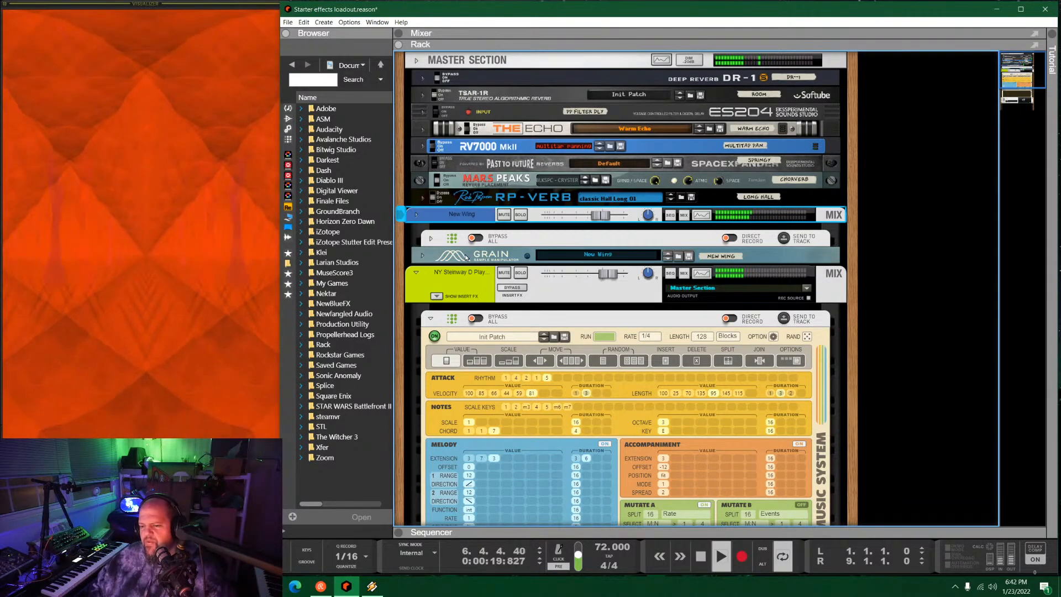
Set the second Attack note-length value in Aggregate to 65.
{"action": "scroll", "coordinate": [462, 254], "scroll_direction": "down", "scroll_amount": 5}
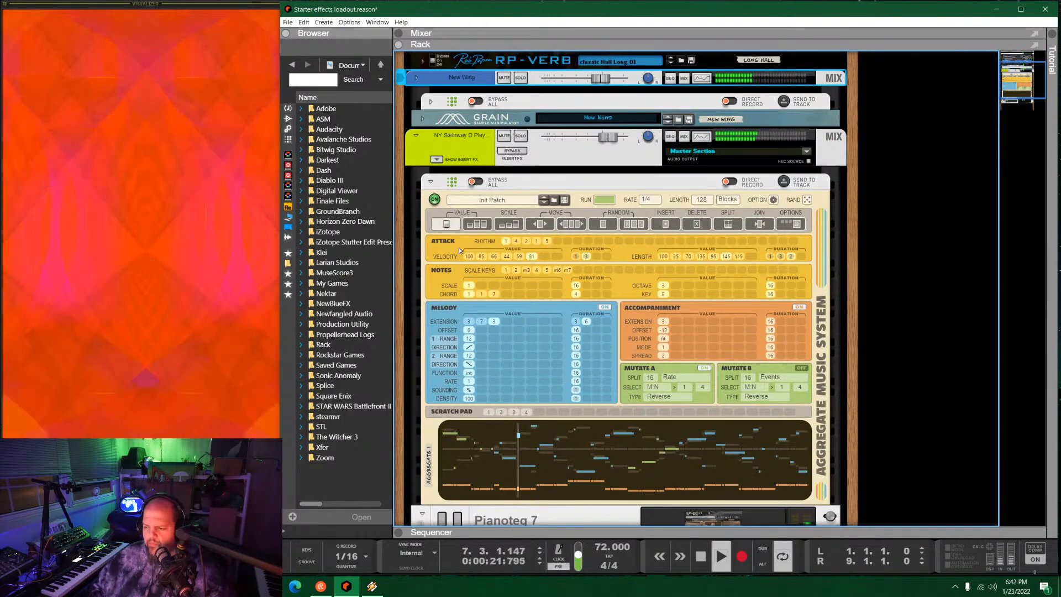
{"action": "scroll", "coordinate": [459, 247], "scroll_direction": "down", "scroll_amount": 4}
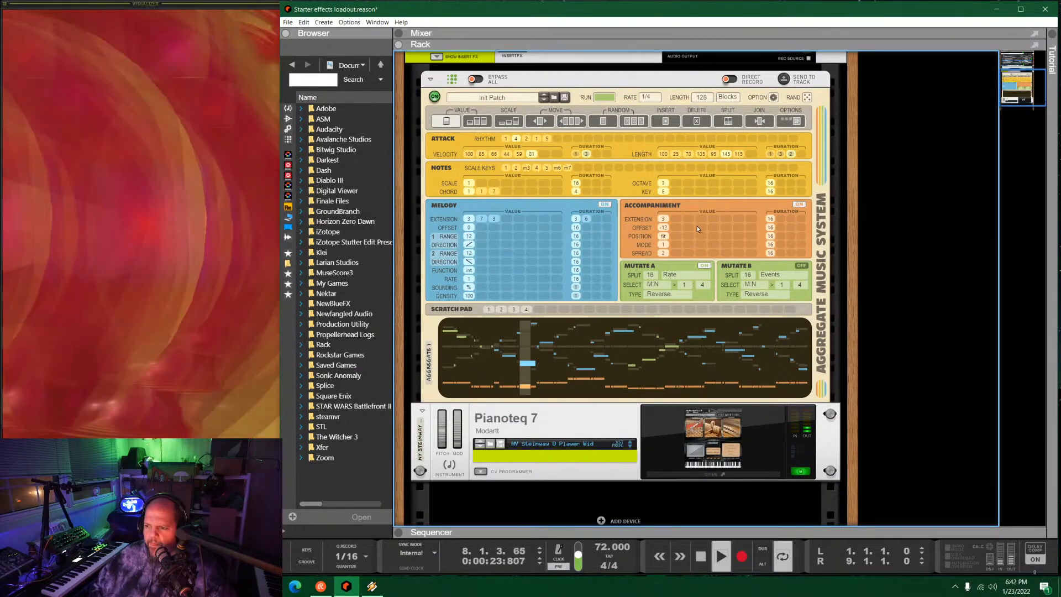
{"action": "scroll", "coordinate": [684, 249], "scroll_direction": "up", "scroll_amount": 4}
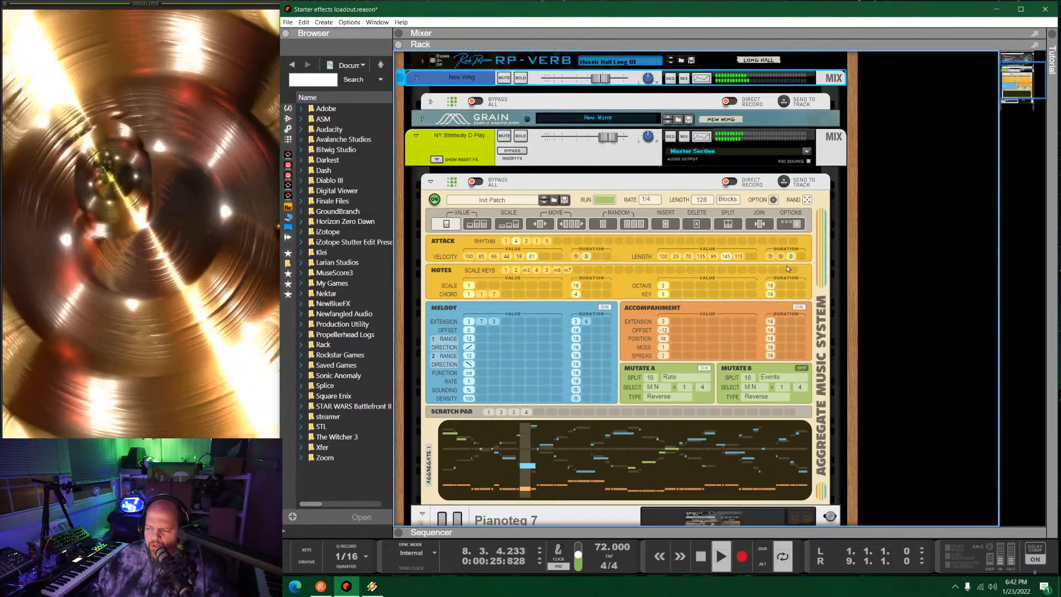
{"action": "left_click", "coordinate": [682, 258]}
{"action": "left_click_drag", "start_coordinate": [679, 257], "coordinate": [681, 210]}
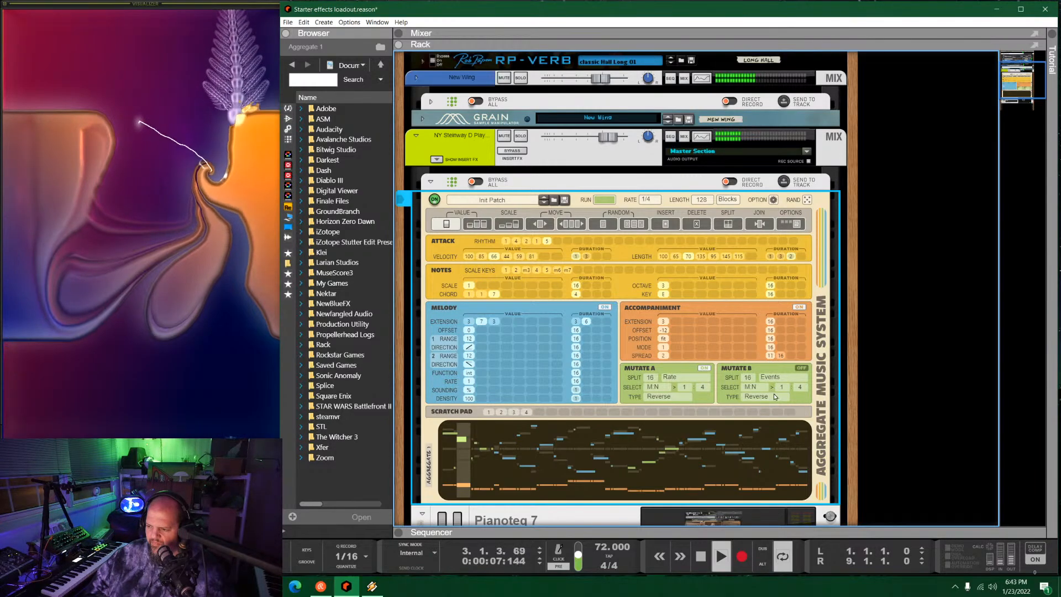
Give the Accompaniment spread a second, higher value and a second, shorter duration, and reduce the New Wing channel's level further.
{"action": "left_click_drag", "start_coordinate": [781, 358], "coordinate": [793, 429]}
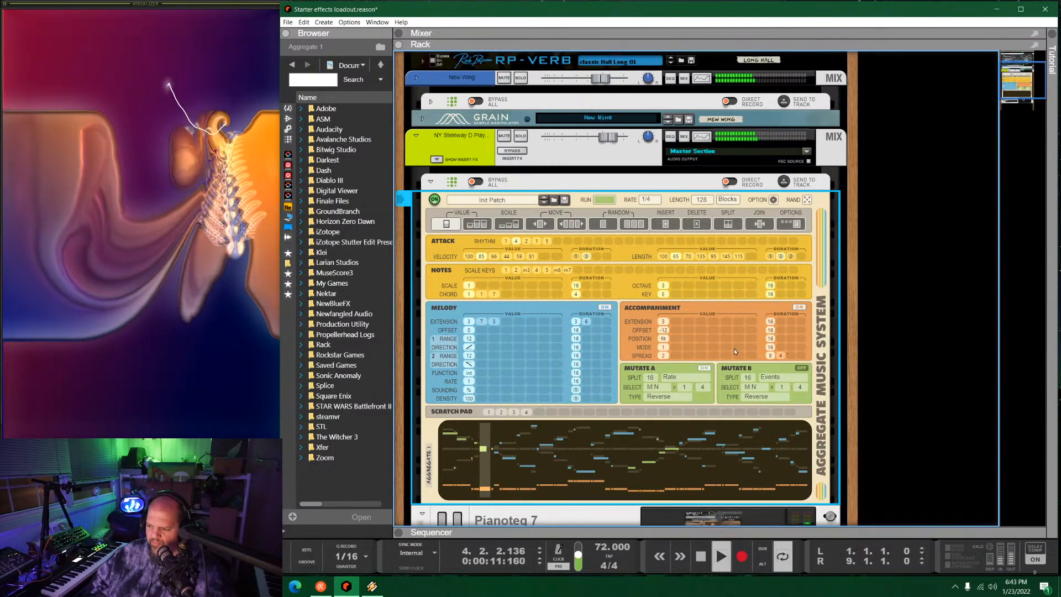
{"action": "left_click_drag", "start_coordinate": [676, 357], "coordinate": [678, 341]}
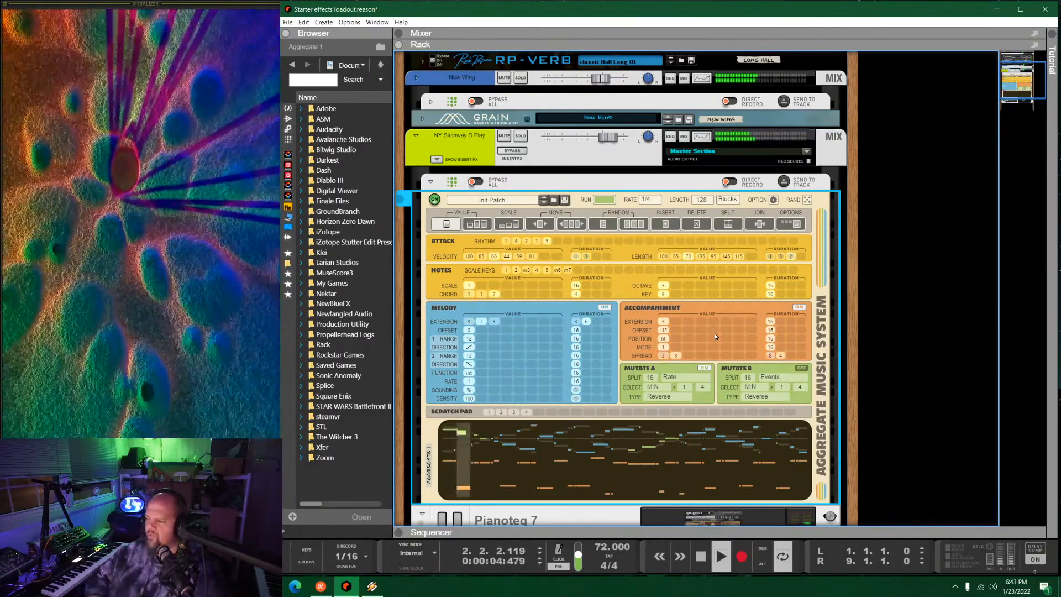
{"action": "left_click_drag", "start_coordinate": [601, 78], "coordinate": [606, 118]}
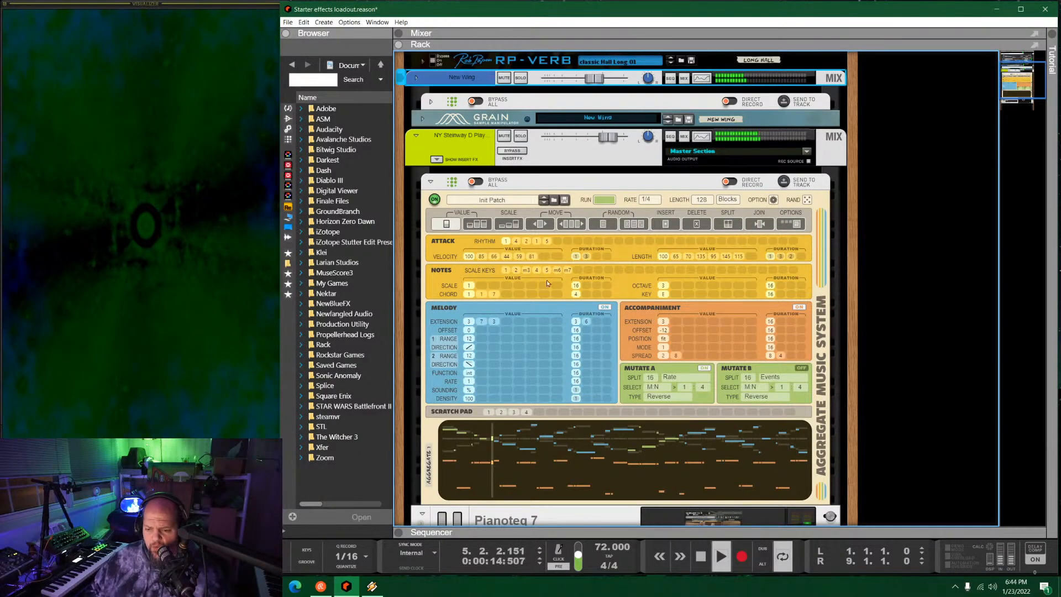
Replace the Pianoteq instrument with the -T RHODES MK I.sxt patch from the ElectroMechanical ReFill's Tubed Rhodes MK I folder.
{"action": "scroll", "coordinate": [499, 272], "scroll_direction": "down", "scroll_amount": 3}
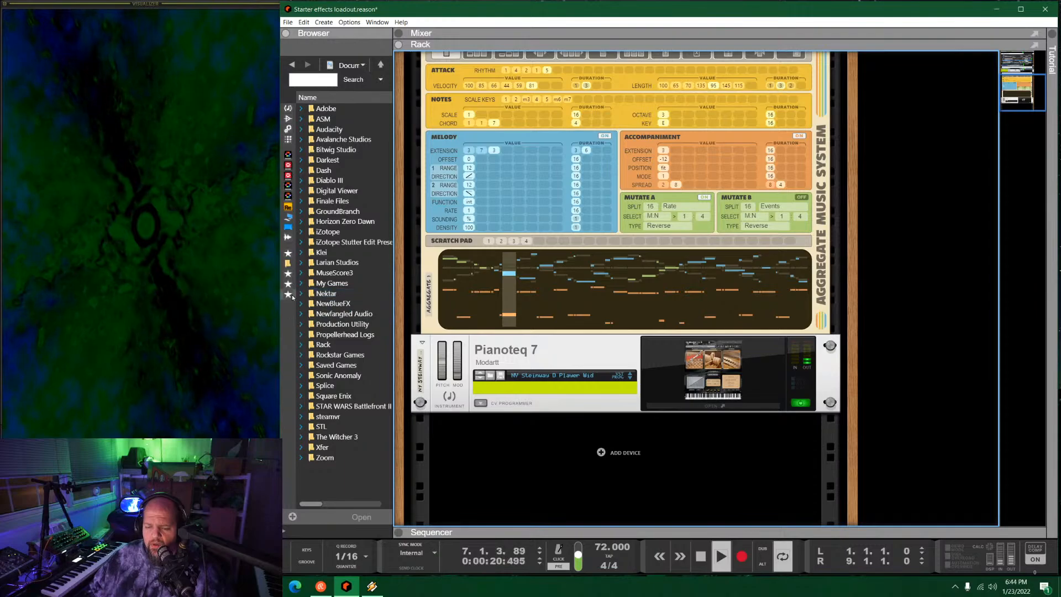
{"action": "left_click", "coordinate": [309, 293]}
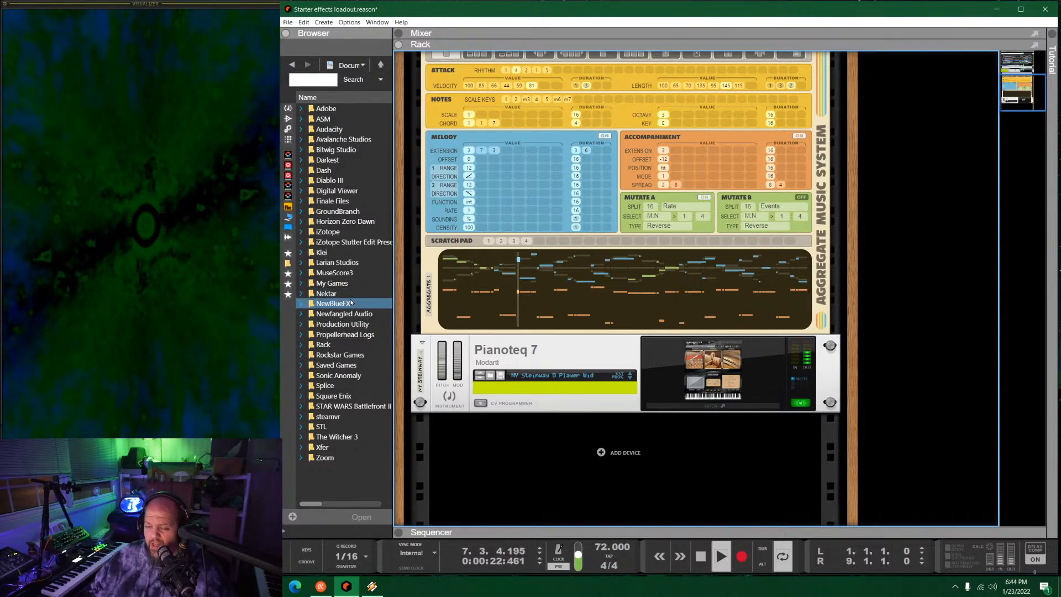
{"action": "left_click", "coordinate": [288, 263]}
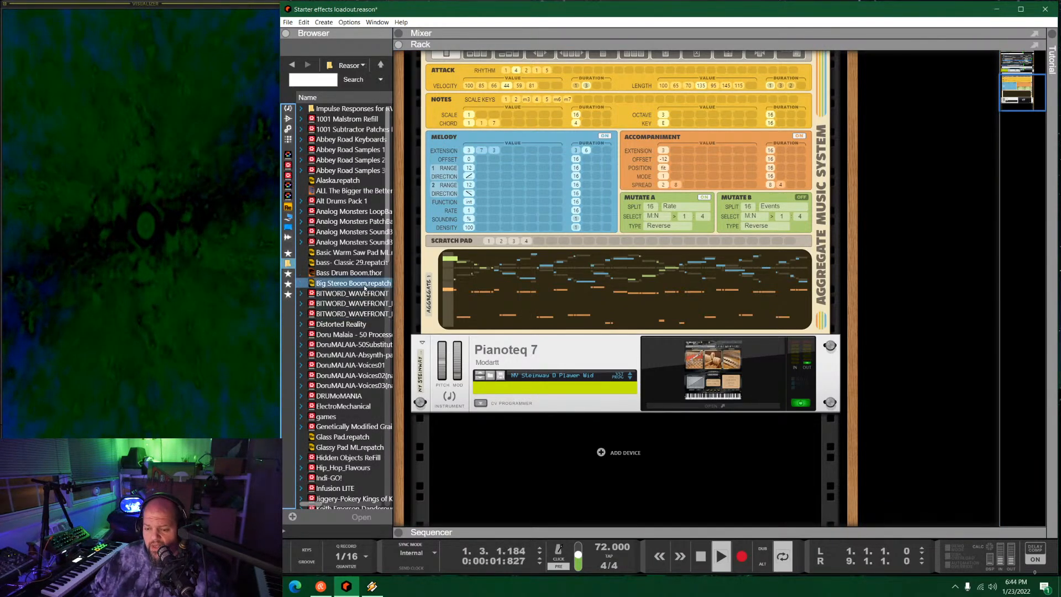
{"action": "scroll", "coordinate": [365, 278], "scroll_direction": "down", "scroll_amount": 2}
{"action": "double_click", "coordinate": [343, 345]}
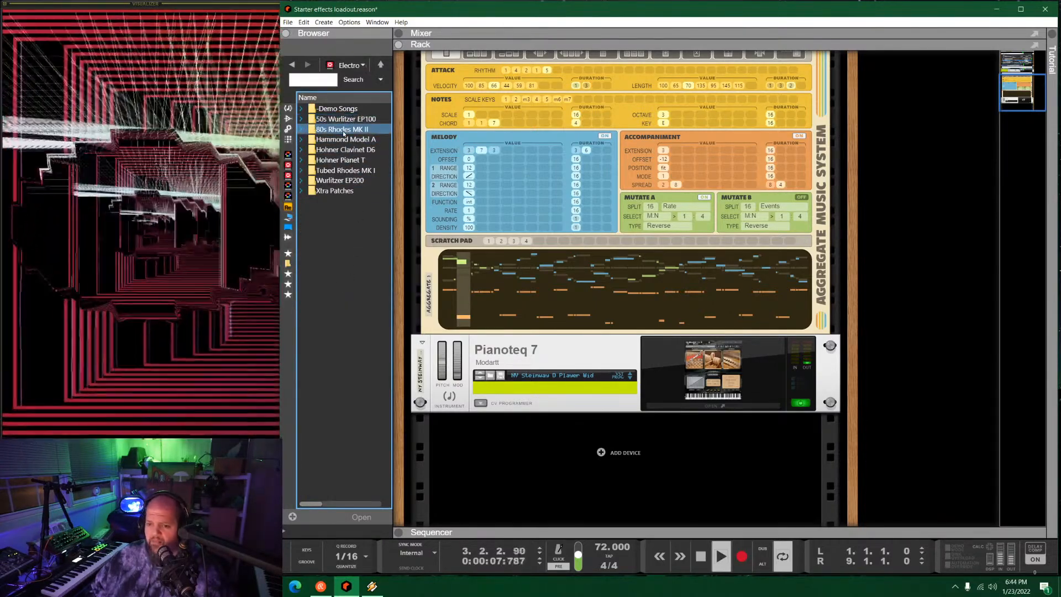
{"action": "double_click", "coordinate": [331, 172]}
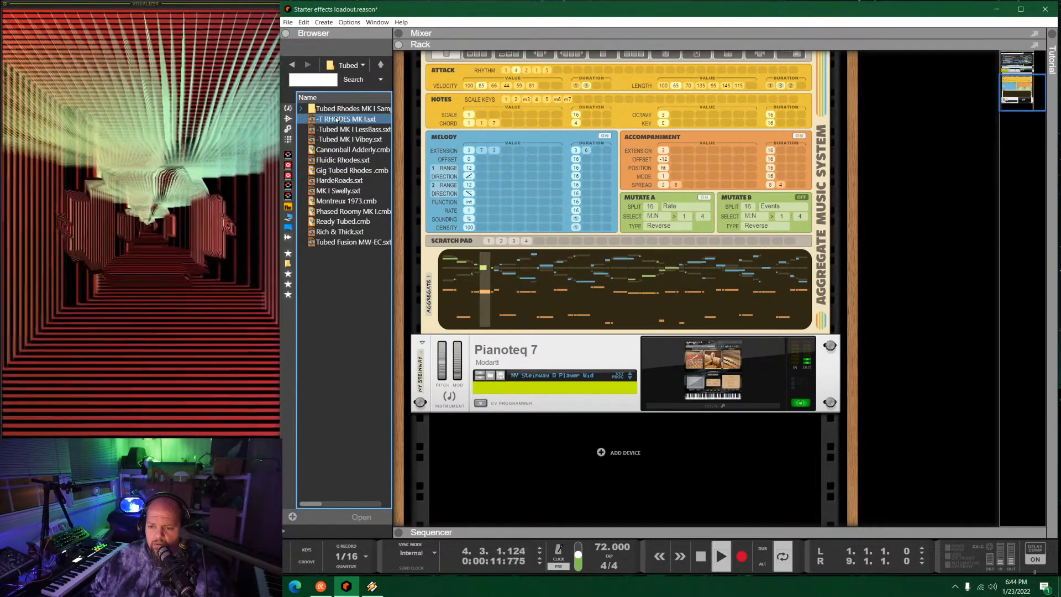
{"action": "left_click_drag", "start_coordinate": [337, 119], "coordinate": [684, 390]}
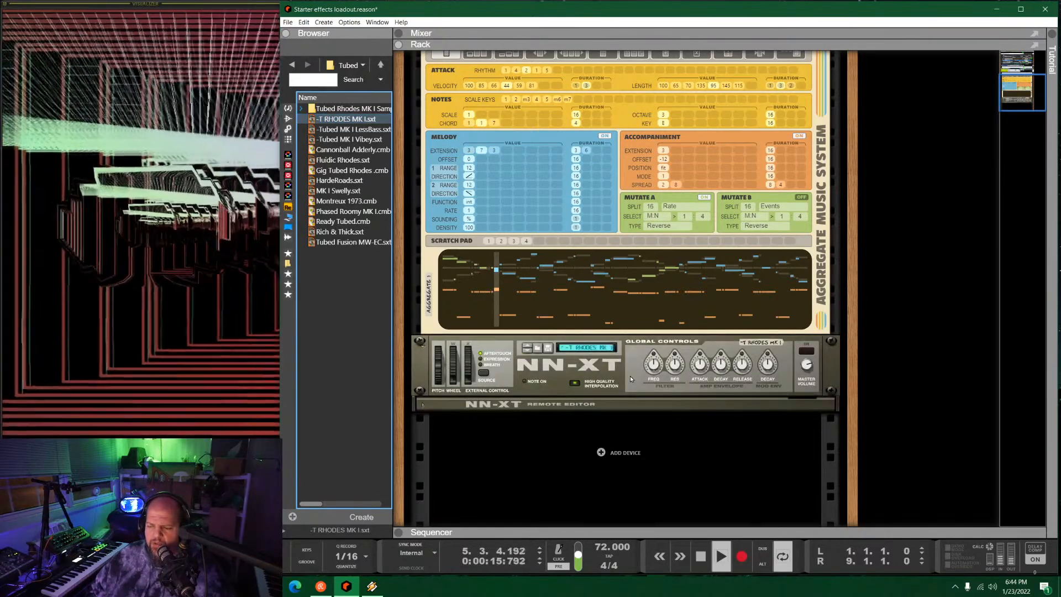
Lower the New Wing mix channel's level to about -10 dB.
{"action": "left_click", "coordinate": [812, 363]}
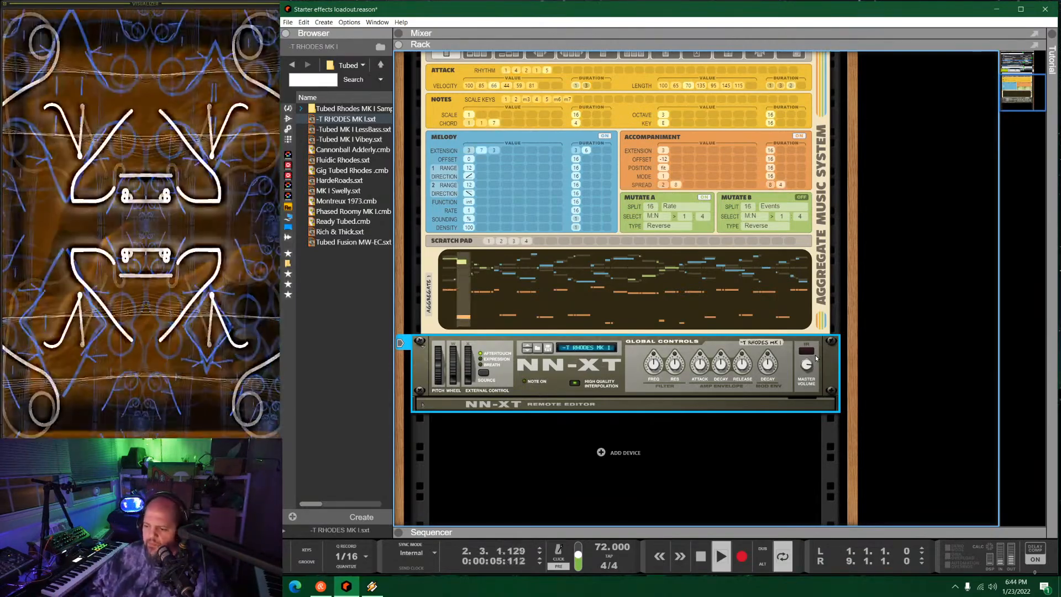
{"action": "mouse_move", "coordinate": [810, 371]}
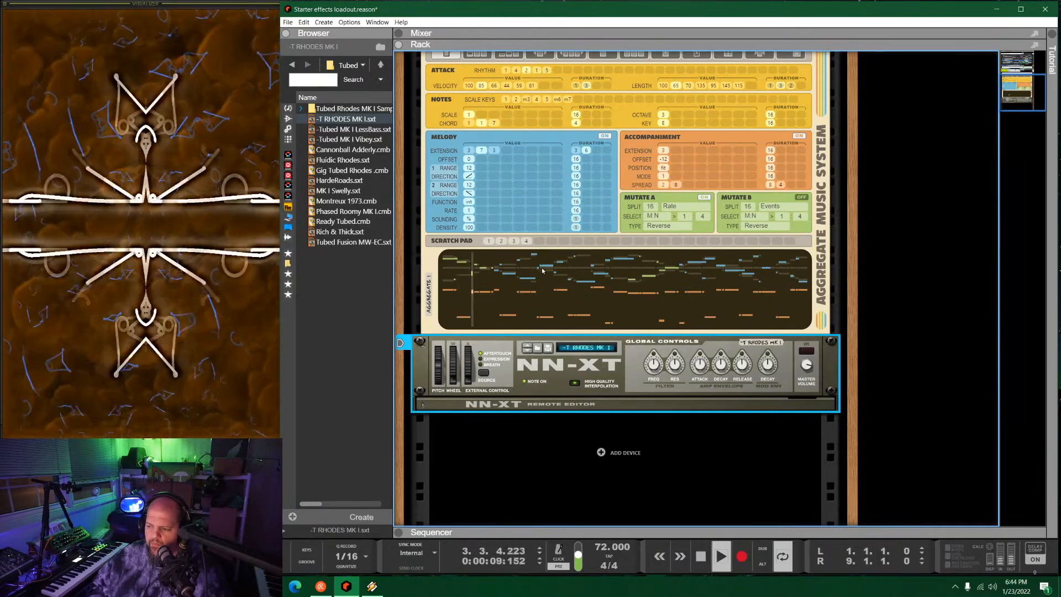
{"action": "scroll", "coordinate": [544, 270], "scroll_direction": "up", "scroll_amount": 5}
{"action": "left_click_drag", "start_coordinate": [594, 147], "coordinate": [583, 149]}
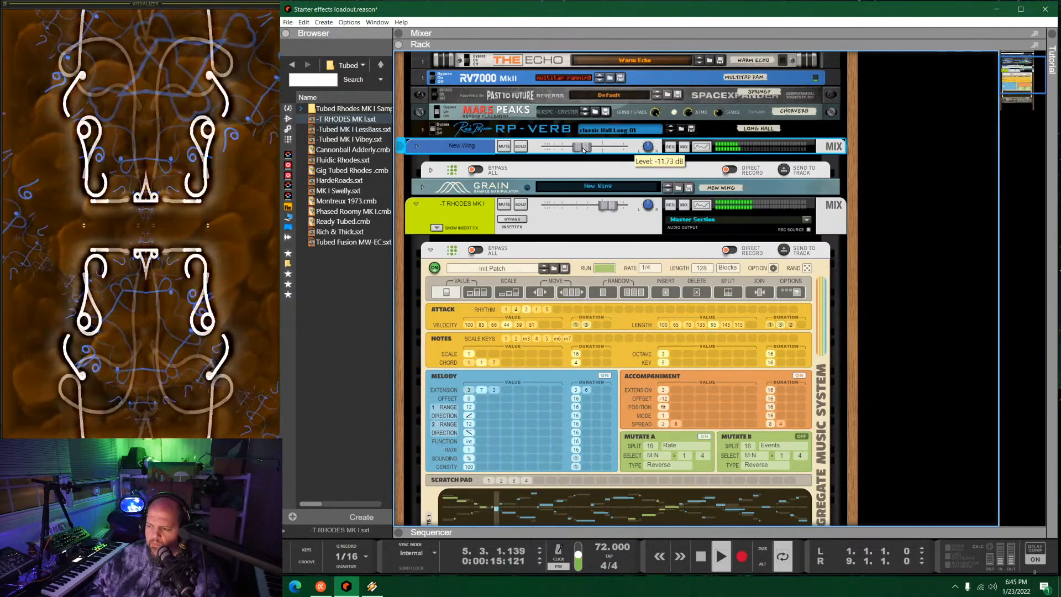
Unfold the New Wing channel's insert effects and add an FRG-4RE Compressor below the Pulsar.
{"action": "left_click", "coordinate": [416, 146]}
{"action": "left_click", "coordinate": [437, 169]}
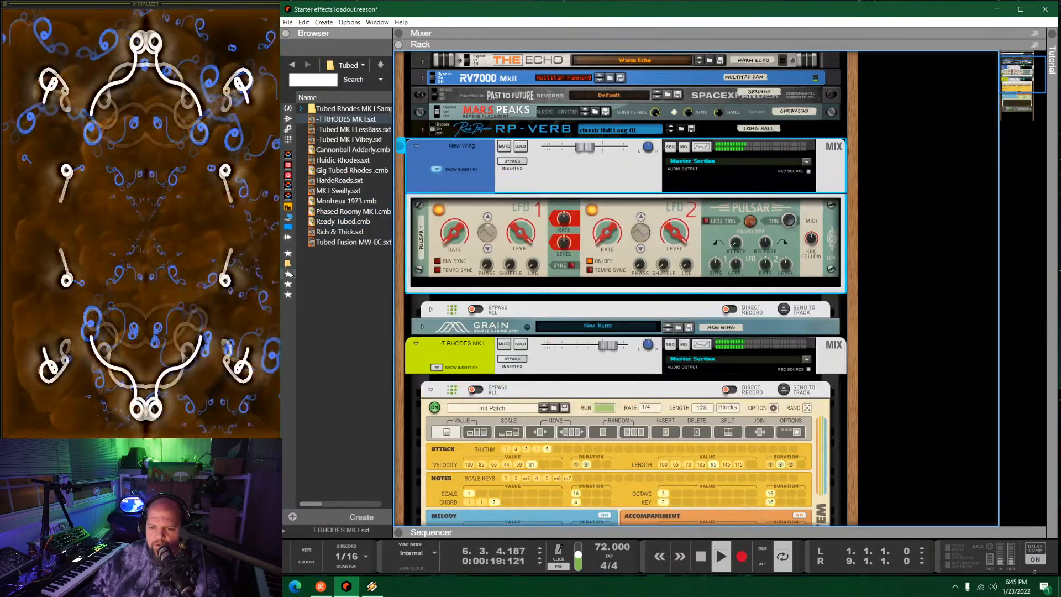
{"action": "left_click", "coordinate": [289, 274]}
{"action": "left_click_drag", "start_coordinate": [338, 119], "coordinate": [626, 297]}
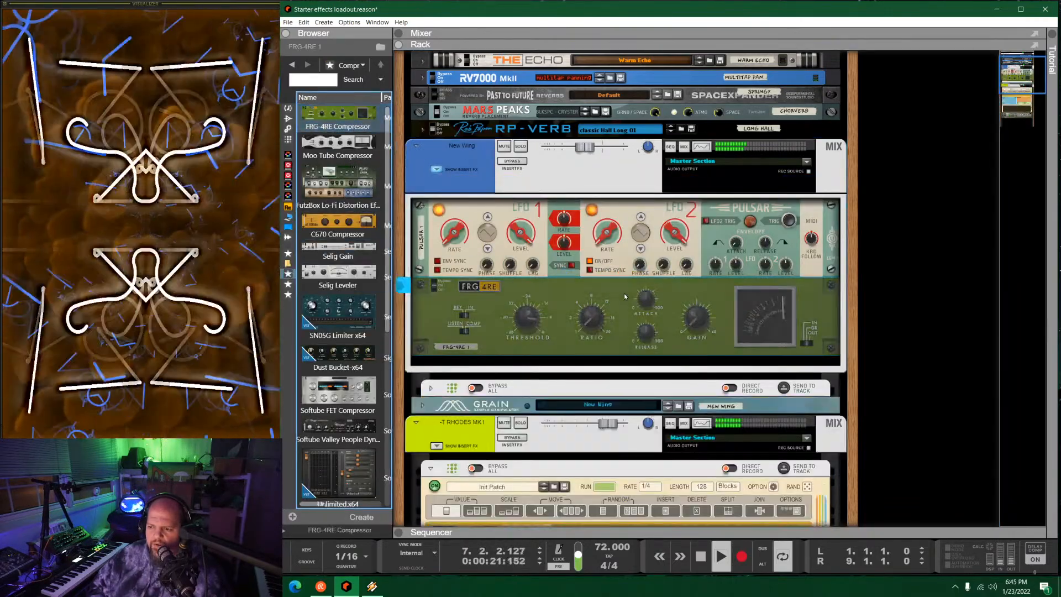
Lower the FRG-4RE's threshold, raise its ratio and gain, and hide the New Wing channel's insert effects.
{"action": "left_click_drag", "start_coordinate": [528, 318], "coordinate": [525, 333]}
{"action": "left_click_drag", "start_coordinate": [591, 319], "coordinate": [631, 235]}
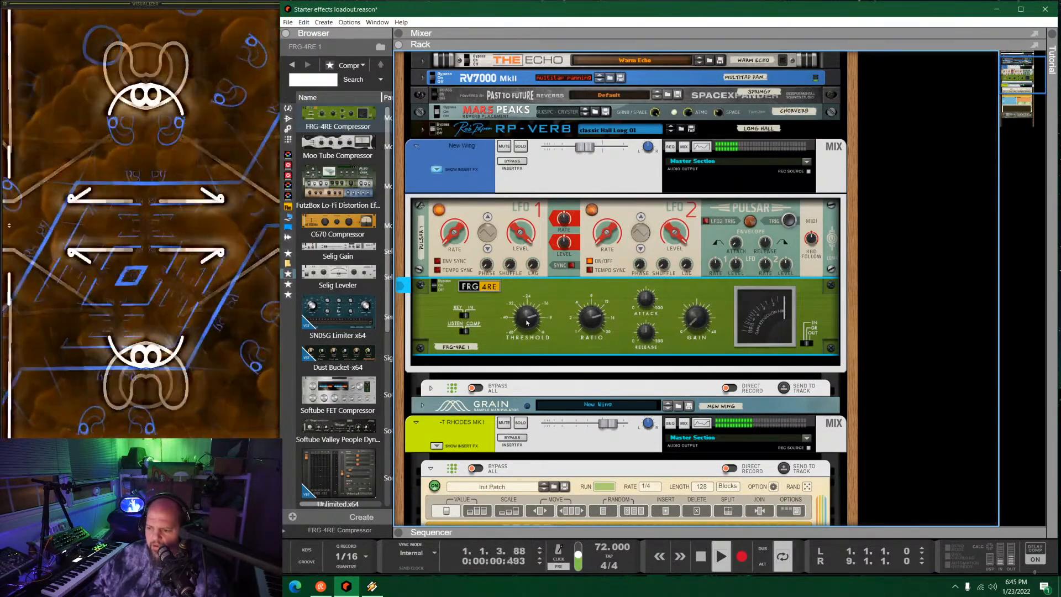
{"action": "mouse_move", "coordinate": [527, 322]}
{"action": "mouse_move", "coordinate": [527, 322]}
{"action": "left_mouse_down"}
{"action": "mouse_move", "coordinate": [528, 341]}
{"action": "mouse_move", "coordinate": [528, 330]}
{"action": "left_mouse_up"}
{"action": "left_click_drag", "start_coordinate": [698, 321], "coordinate": [698, 311]}
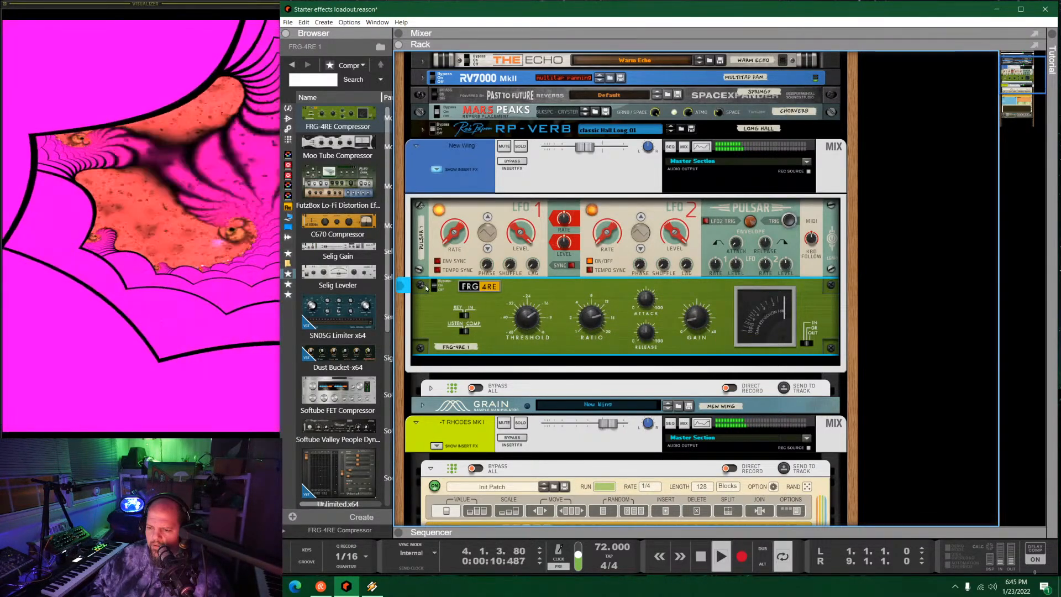
{"action": "left_click", "coordinate": [437, 170]}
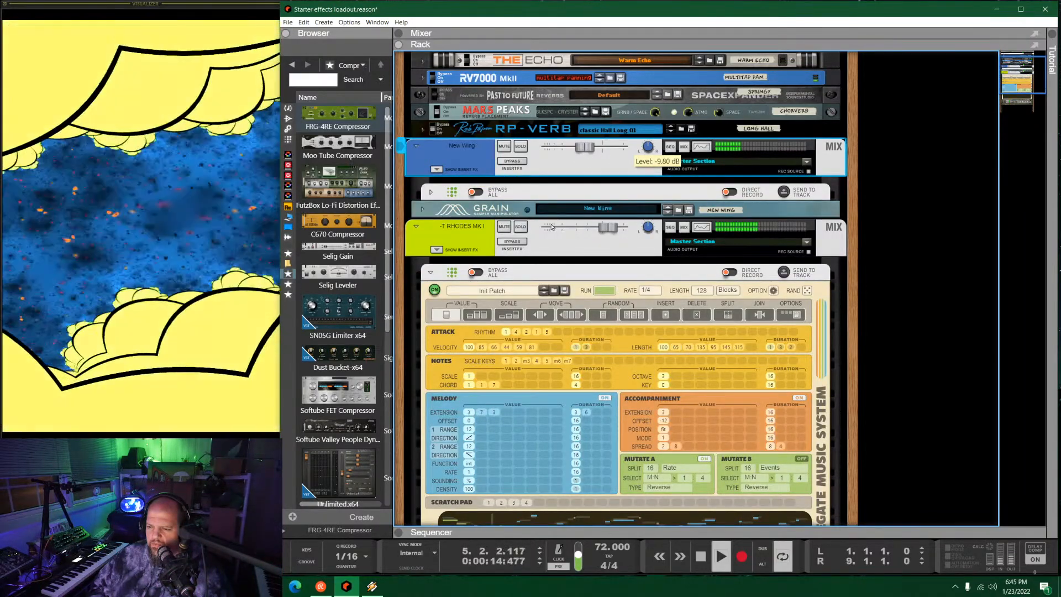
Set the Mutate A type in Aggregate to Repeat.
{"action": "scroll", "coordinate": [475, 252], "scroll_direction": "down", "scroll_amount": 5}
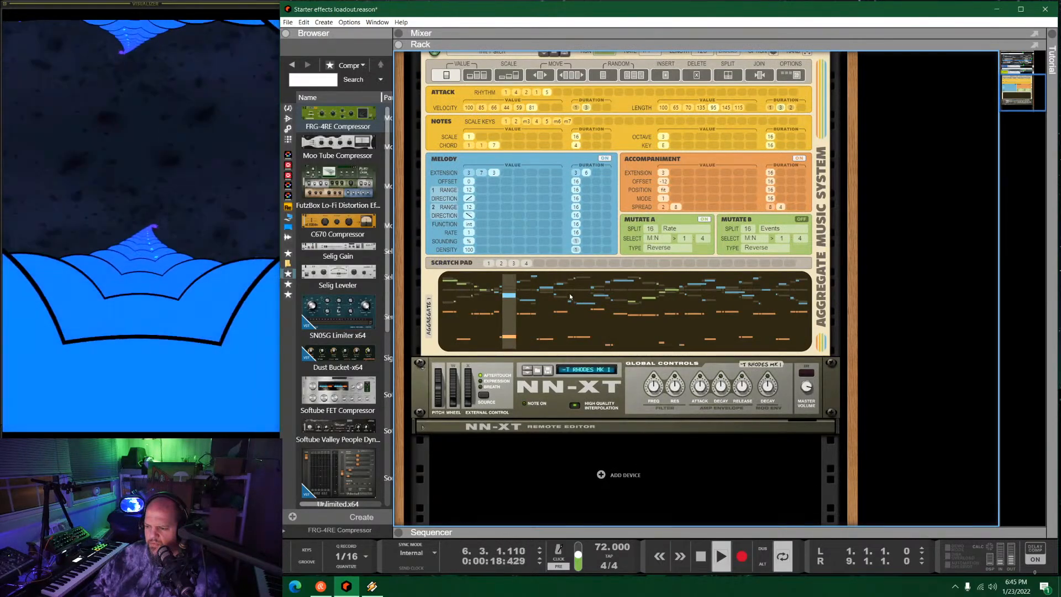
{"action": "left_click", "coordinate": [667, 249]}
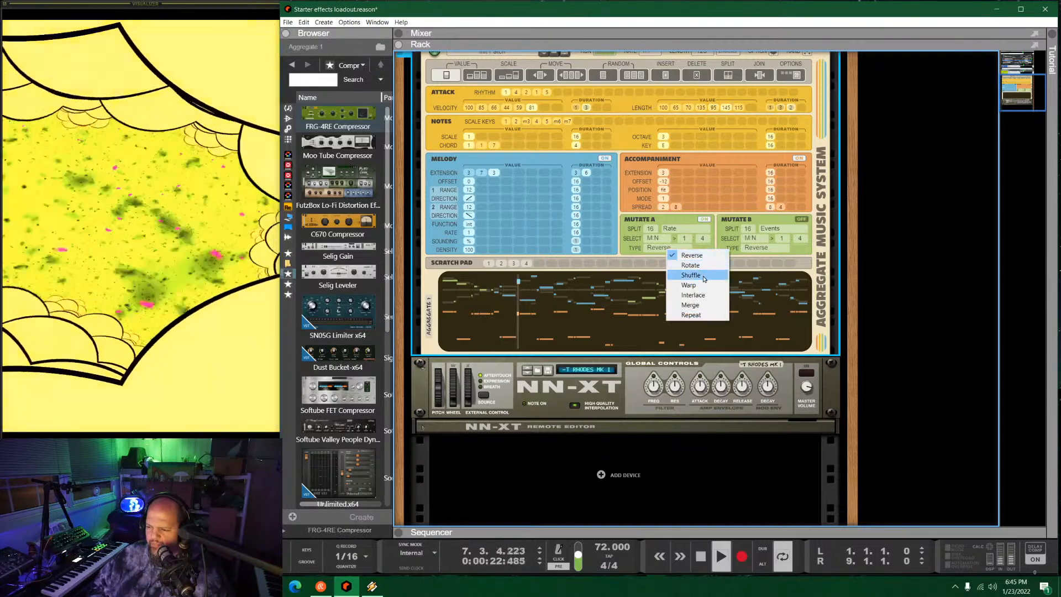
{"action": "left_click", "coordinate": [691, 314]}
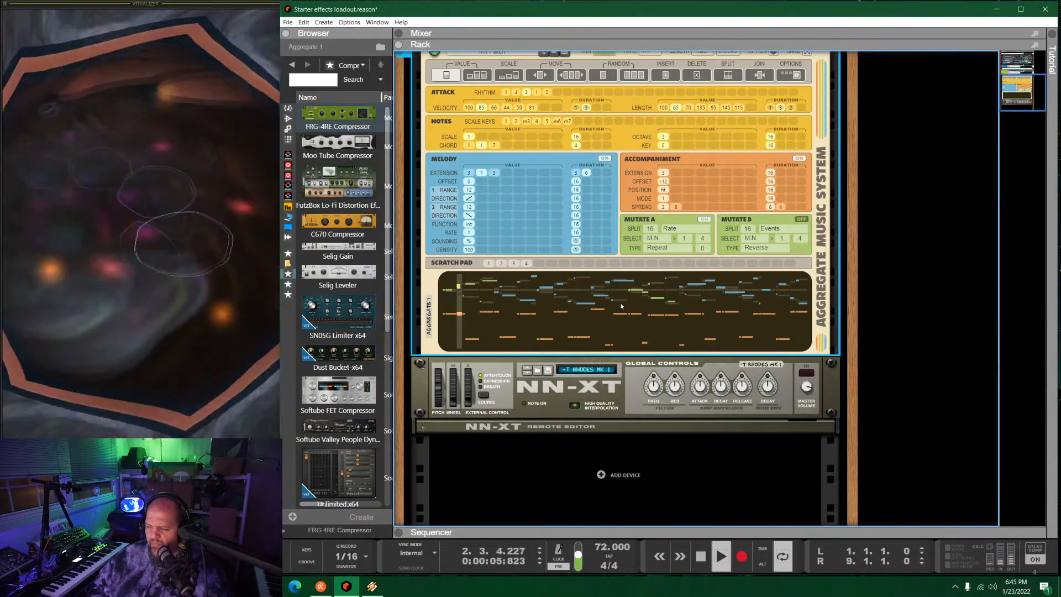
Set Aggregate's rate to 3/16.
{"action": "scroll", "coordinate": [621, 305], "scroll_direction": "up", "scroll_amount": 3}
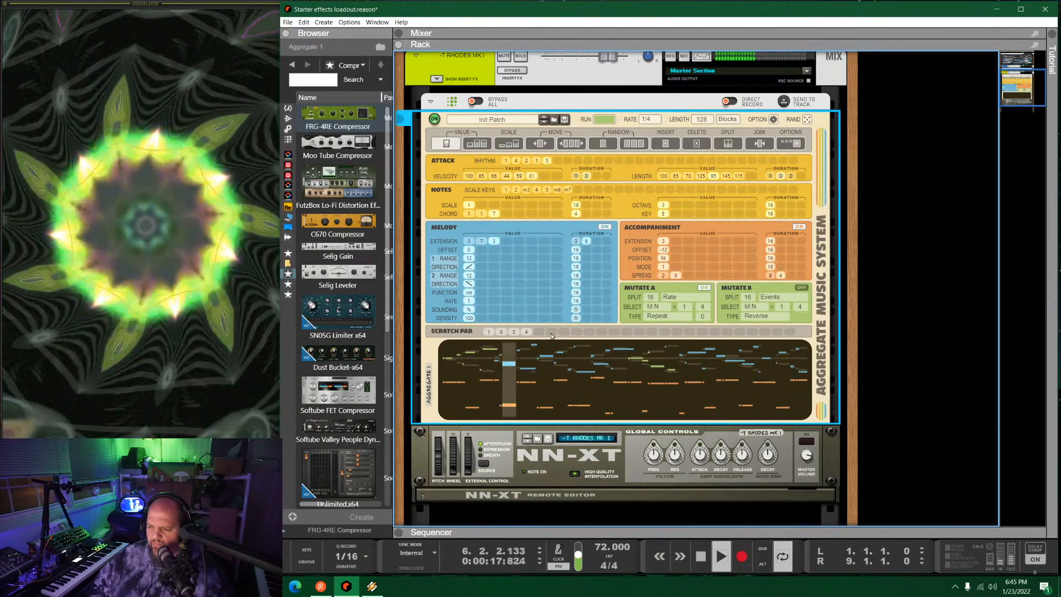
{"action": "left_click", "coordinate": [648, 119]}
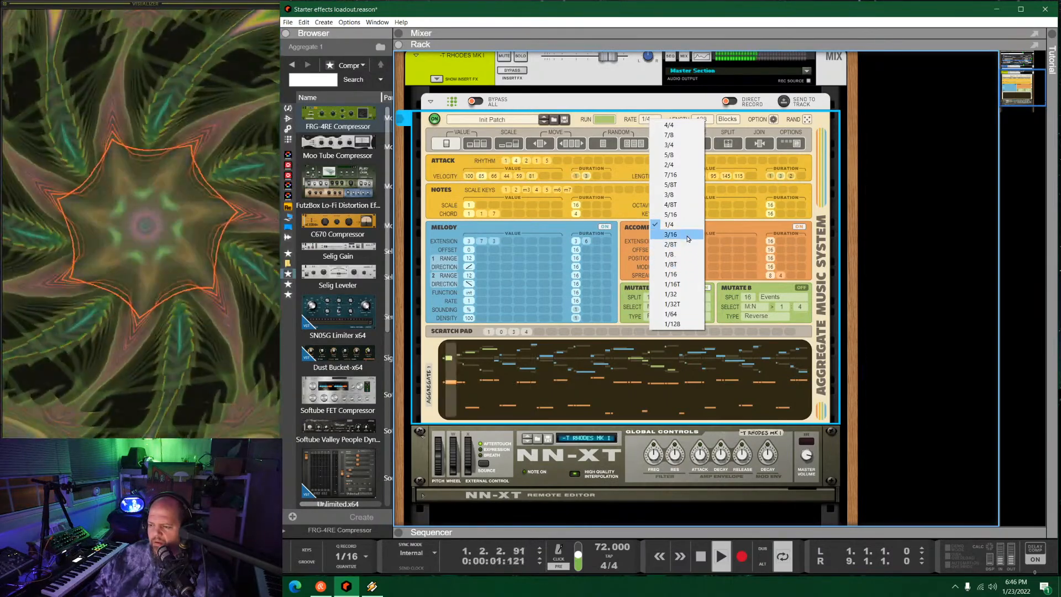
{"action": "left_click", "coordinate": [688, 238]}
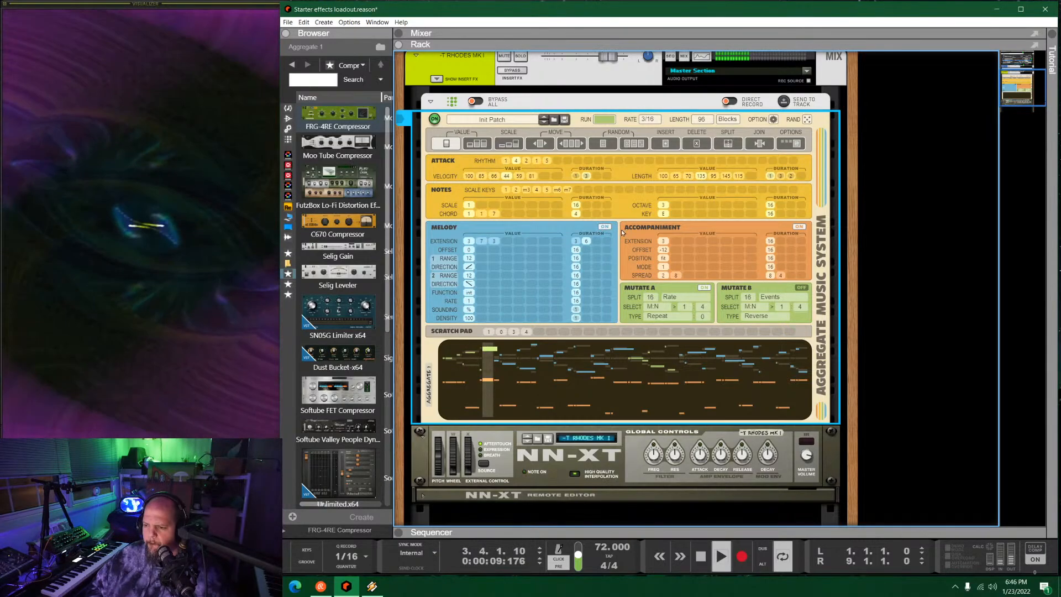
Solo the -T RHODES MK I mix channel to hear the Aggregate sequence alone.
{"action": "scroll", "coordinate": [618, 232], "scroll_direction": "up", "scroll_amount": 3}
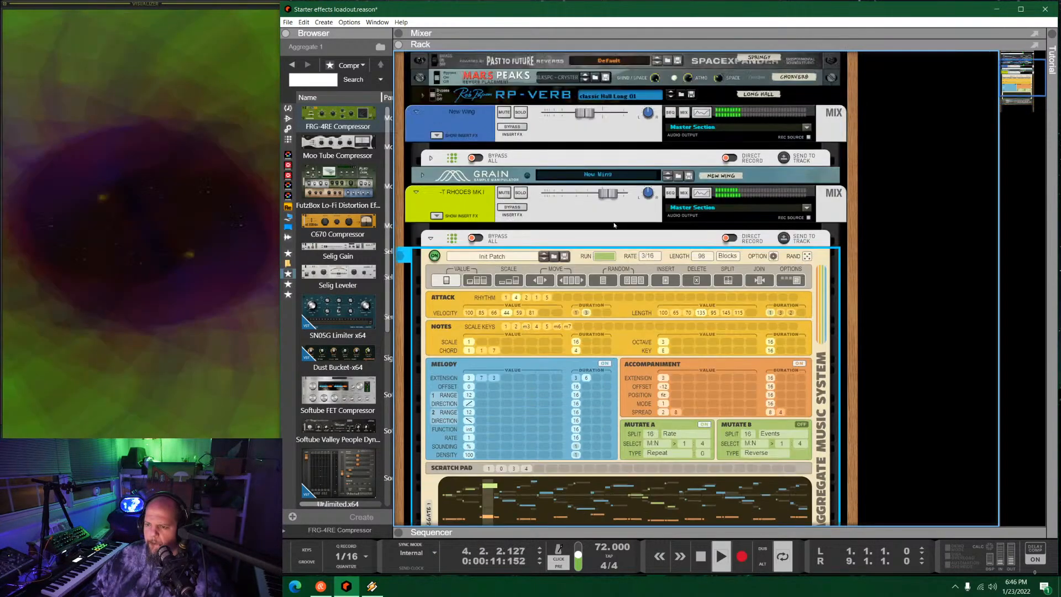
{"action": "left_click", "coordinate": [531, 198]}
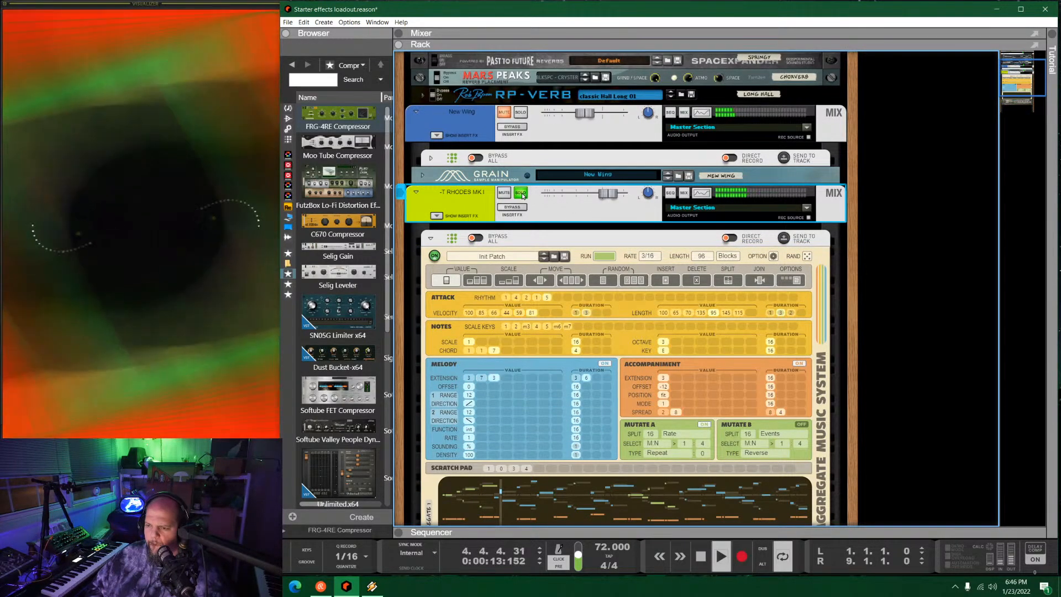
{"action": "scroll", "coordinate": [548, 197], "scroll_direction": "down", "scroll_amount": 2}
{"action": "scroll", "coordinate": [547, 198], "scroll_direction": "down", "scroll_amount": 1}
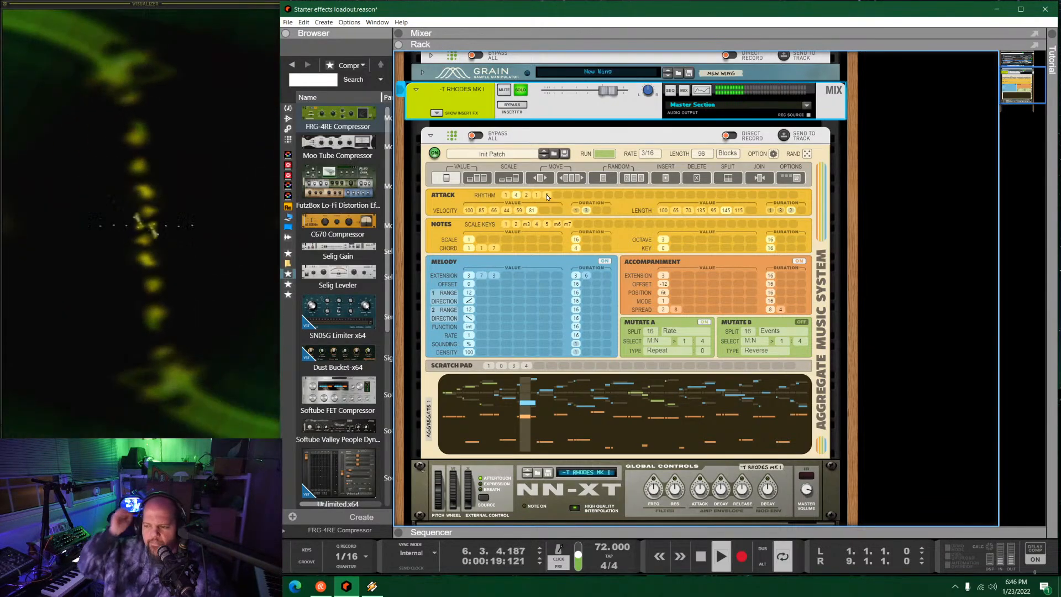
{"action": "scroll", "coordinate": [574, 445], "scroll_direction": "up", "scroll_amount": 6}
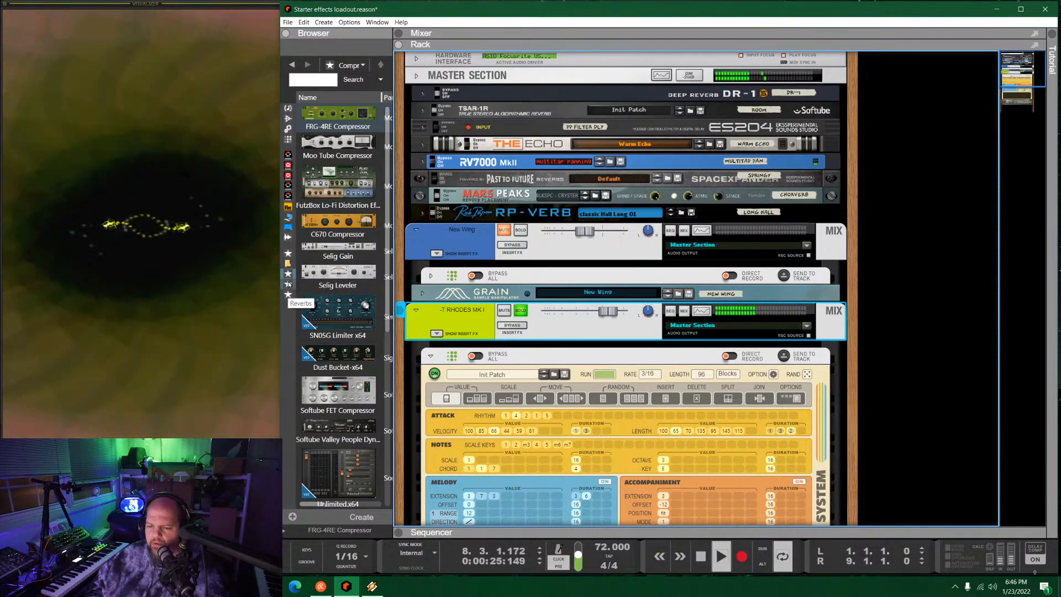
Find Newfangled Audio's Generate among the instrument devices and add it to the rack.
{"action": "left_click", "coordinate": [289, 109]}
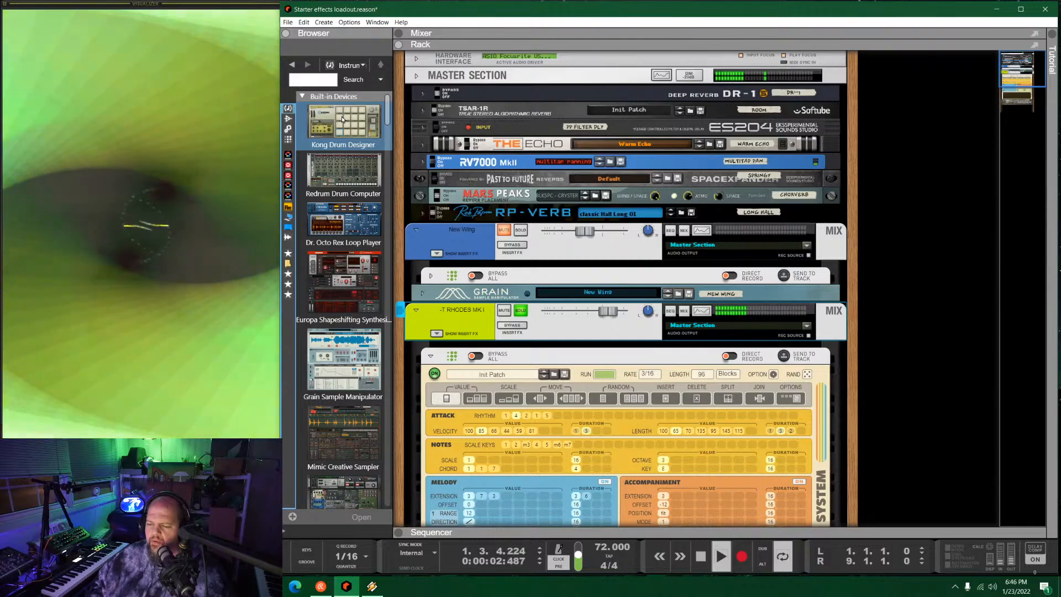
{"action": "scroll", "coordinate": [498, 283], "scroll_direction": "down", "scroll_amount": 5}
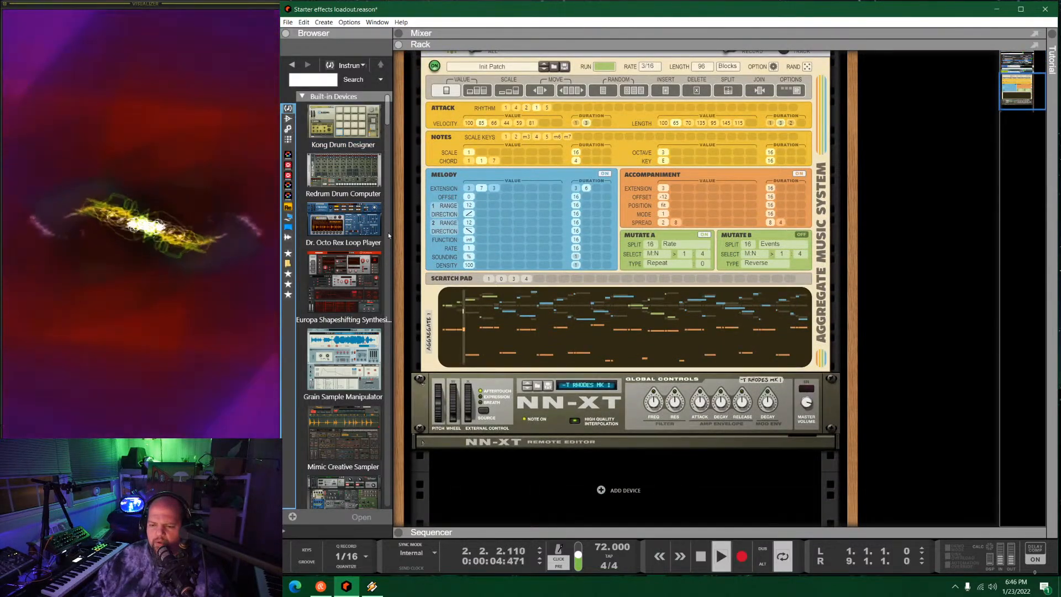
{"action": "left_click", "coordinate": [288, 118]}
{"action": "scroll", "coordinate": [330, 277], "scroll_direction": "down", "scroll_amount": 20}
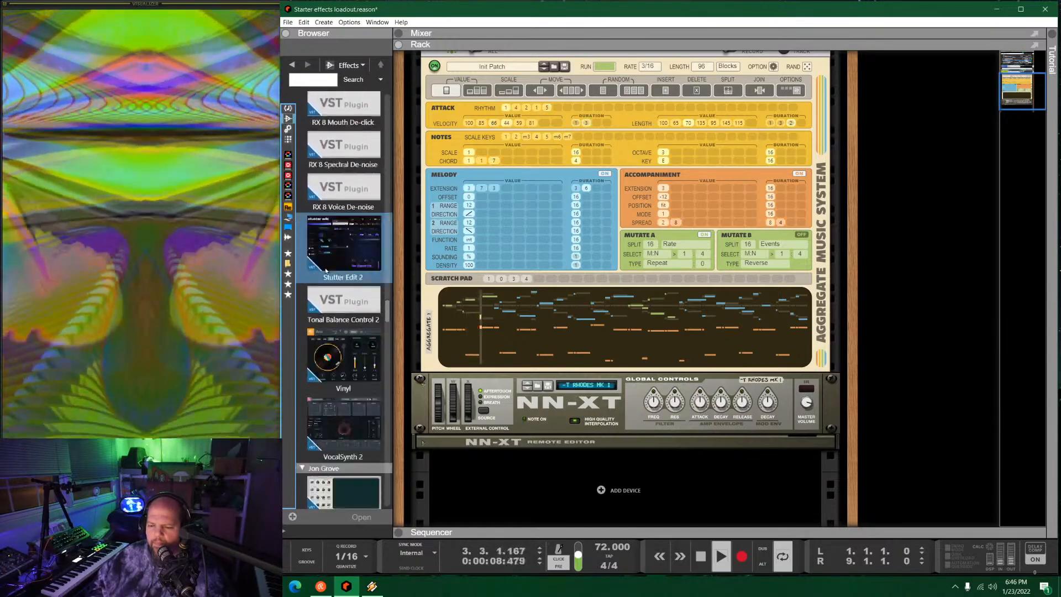
{"action": "scroll", "coordinate": [326, 271], "scroll_direction": "down", "scroll_amount": 15}
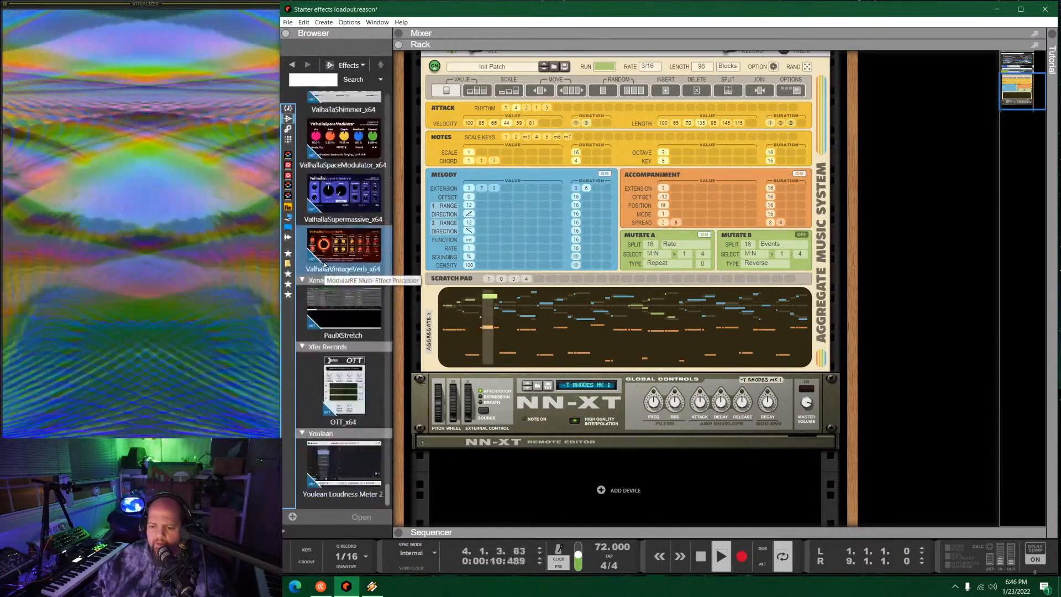
{"action": "left_click", "coordinate": [288, 109]}
{"action": "scroll", "coordinate": [341, 277], "scroll_direction": "down", "scroll_amount": 10}
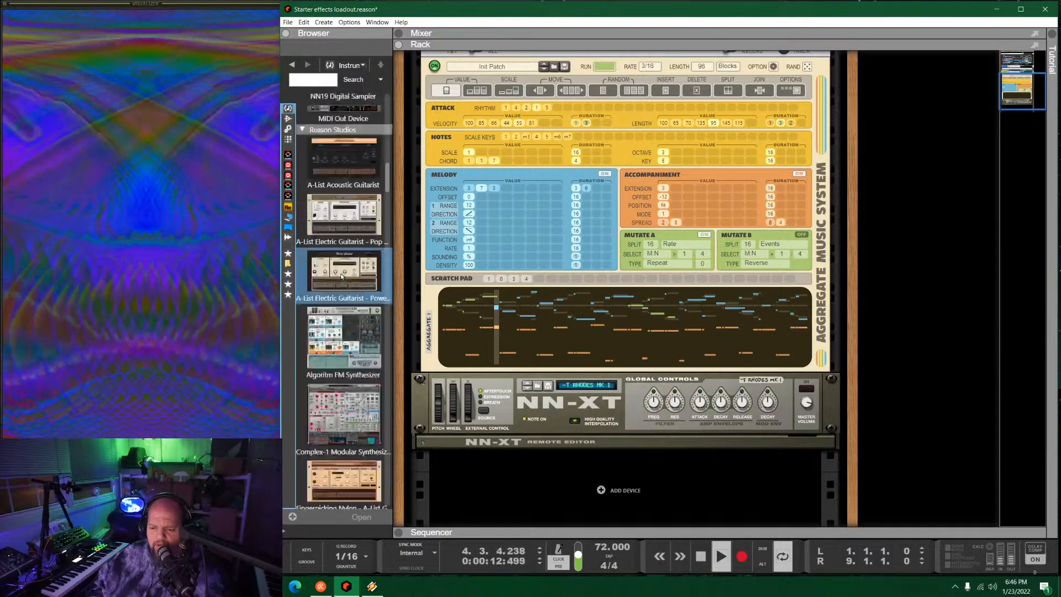
{"action": "scroll", "coordinate": [341, 277], "scroll_direction": "down", "scroll_amount": 15}
{"action": "scroll", "coordinate": [341, 276], "scroll_direction": "down", "scroll_amount": 20}
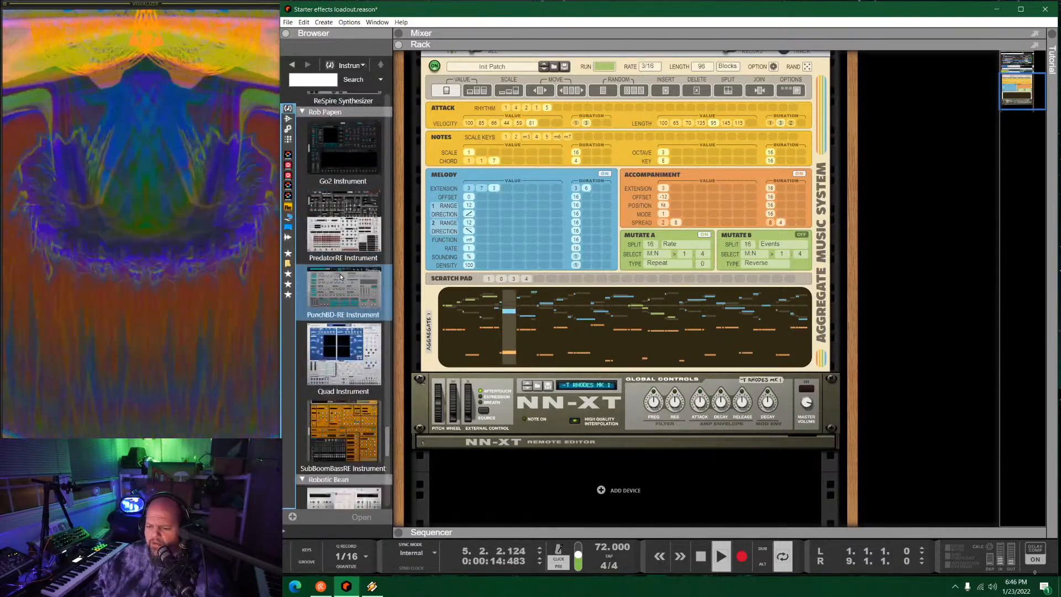
{"action": "scroll", "coordinate": [341, 274], "scroll_direction": "down", "scroll_amount": 5}
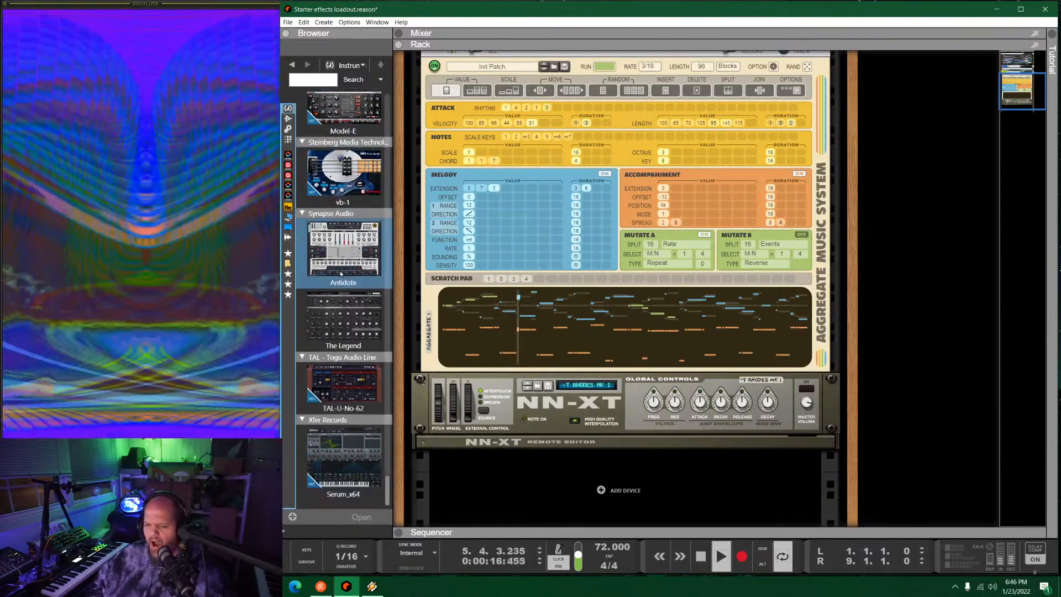
{"action": "scroll", "coordinate": [341, 271], "scroll_direction": "down", "scroll_amount": 20}
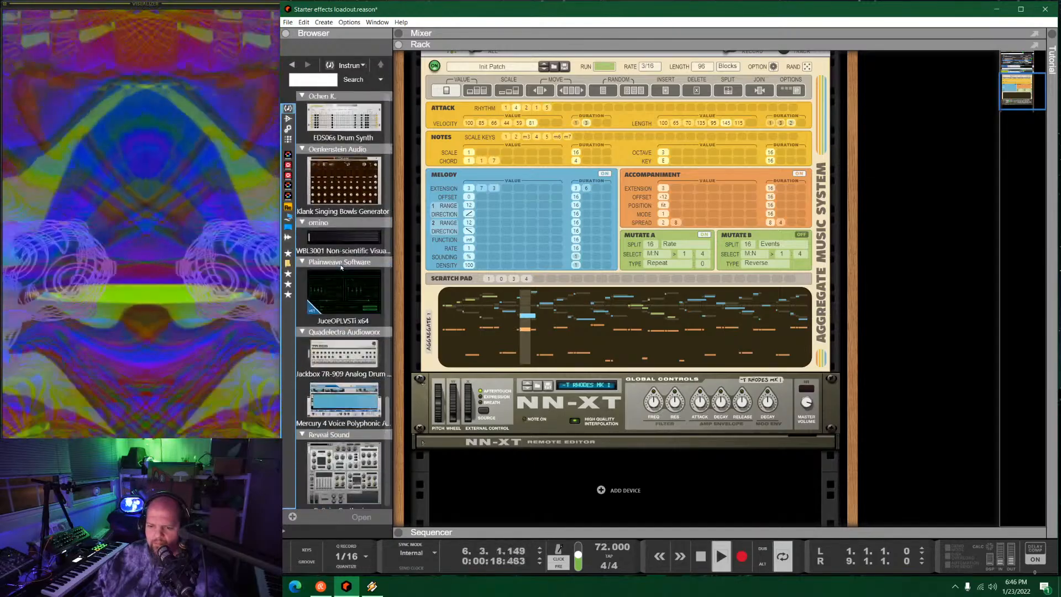
{"action": "scroll", "coordinate": [342, 268], "scroll_direction": "up", "scroll_amount": 3}
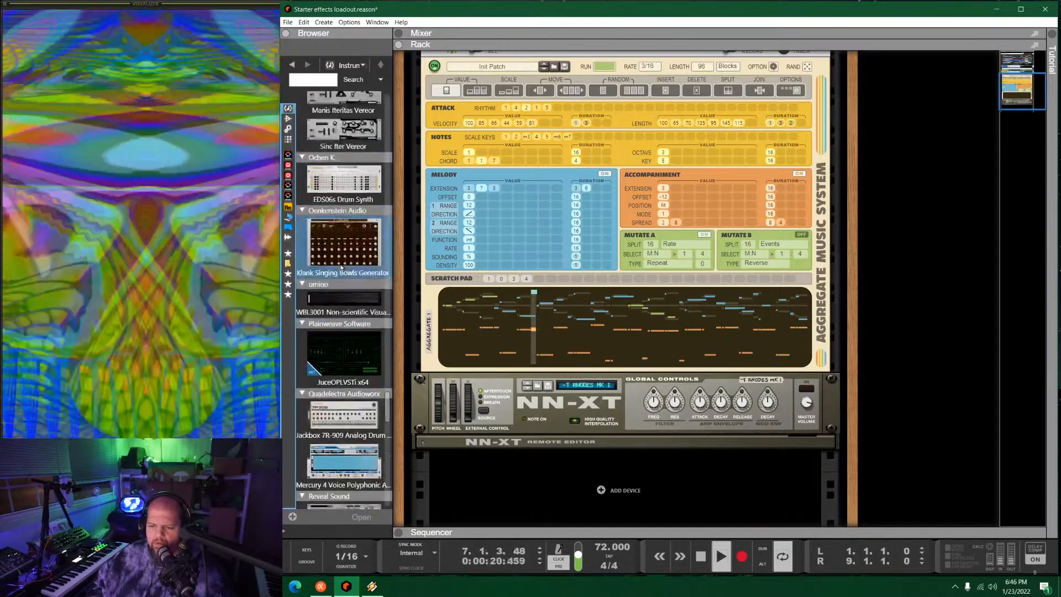
{"action": "scroll", "coordinate": [349, 255], "scroll_direction": "up", "scroll_amount": 4}
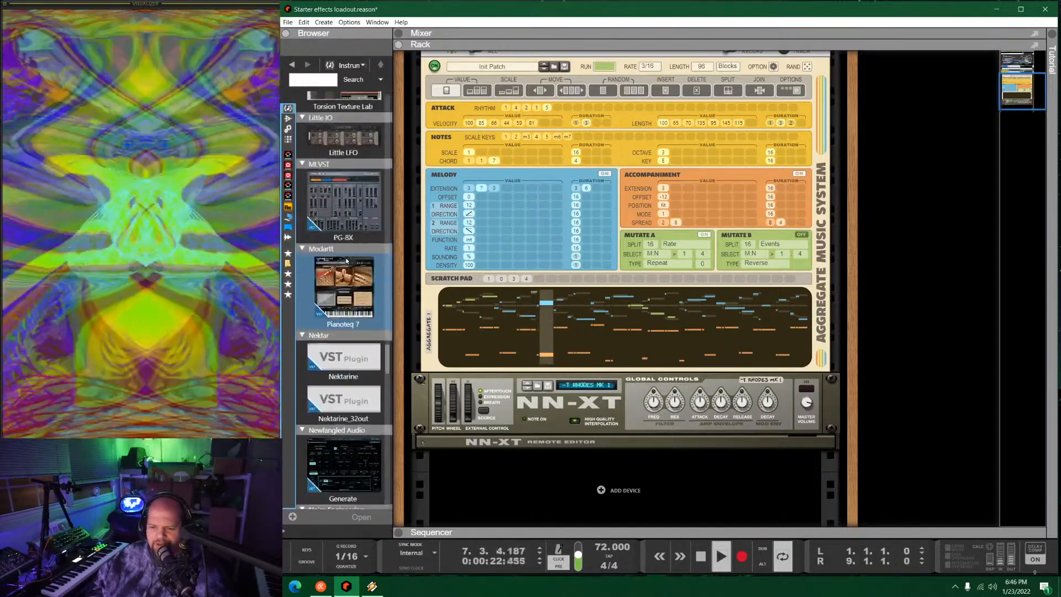
{"action": "left_click_drag", "start_coordinate": [343, 279], "coordinate": [602, 387]}
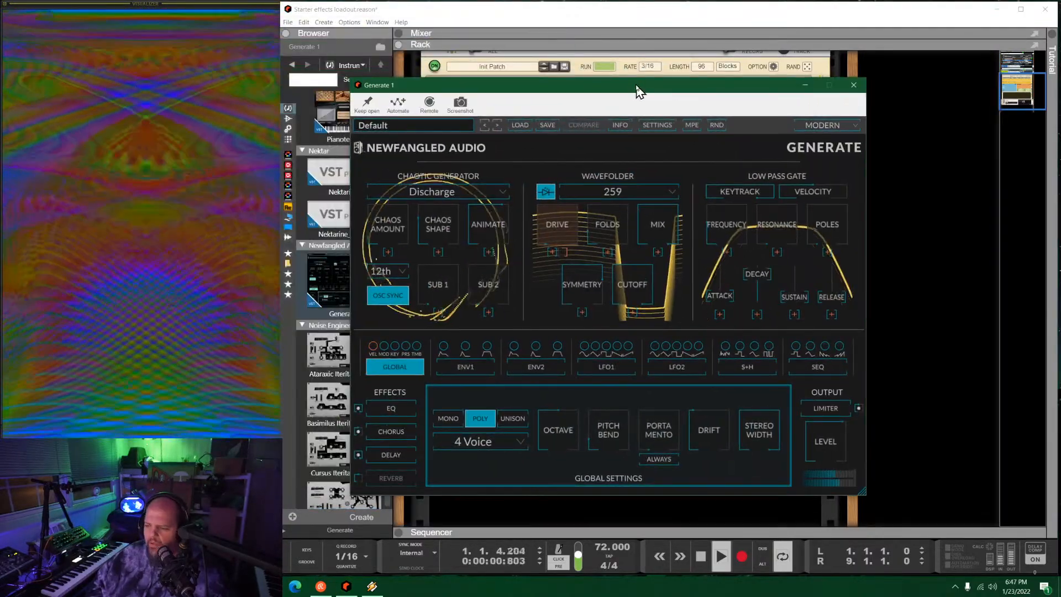
{"action": "left_click_drag", "start_coordinate": [637, 89], "coordinate": [647, 93]}
Switch Generate's colour theme to Twin Turbo and load the 00 Init (OpenGL) preset.
{"action": "left_click", "coordinate": [836, 128]}
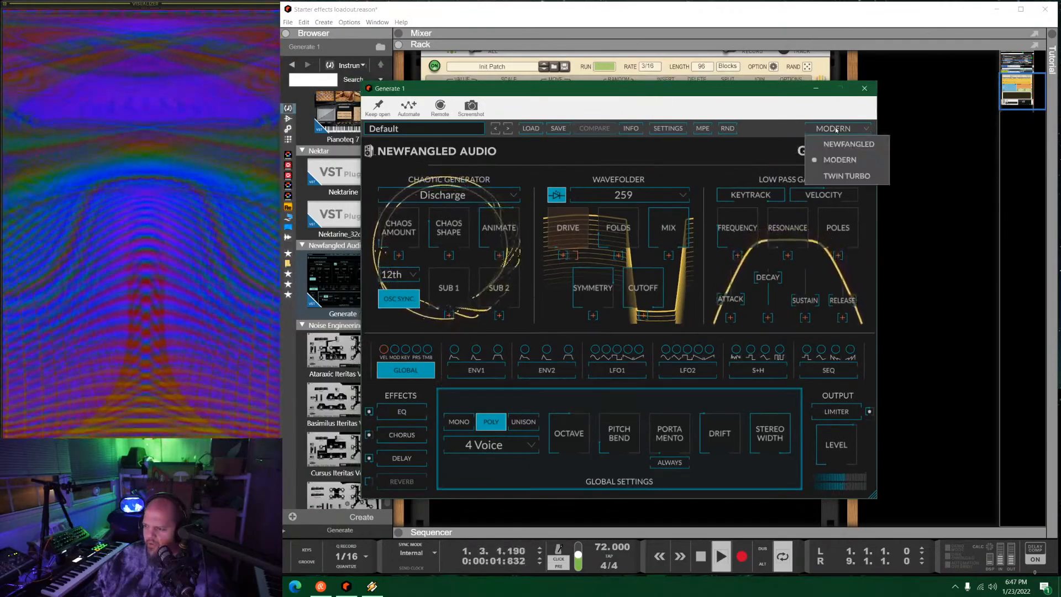
{"action": "left_click", "coordinate": [850, 176]}
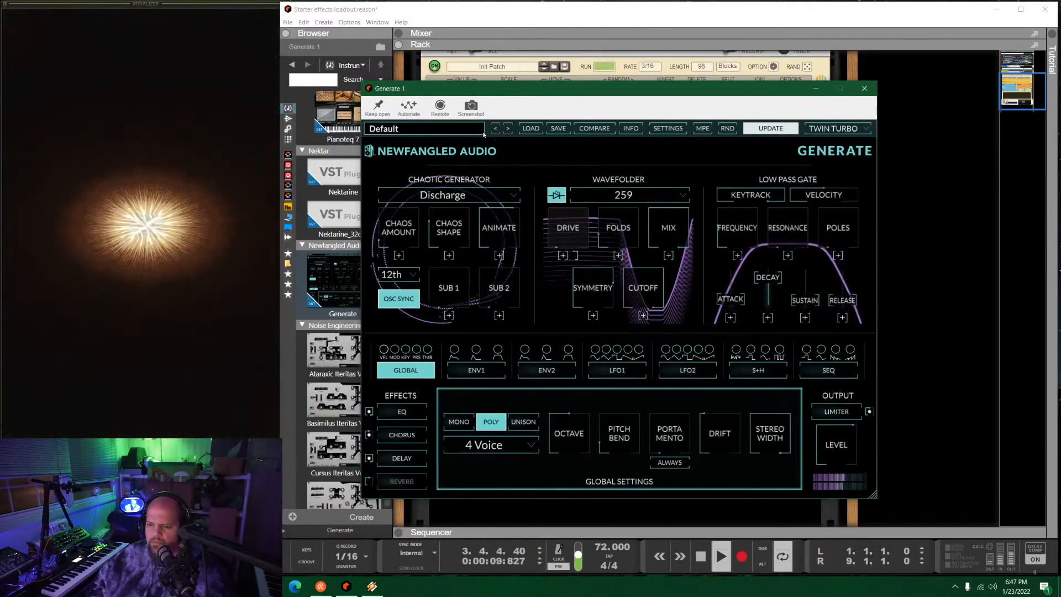
{"action": "left_click", "coordinate": [457, 129]}
{"action": "mouse_move", "coordinate": [507, 134]}
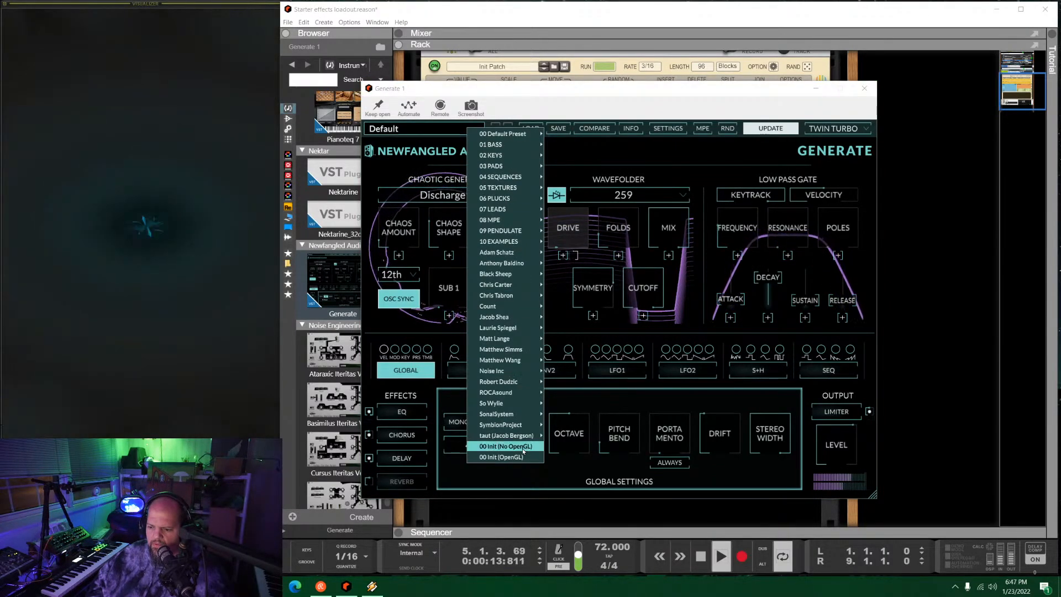
{"action": "left_click", "coordinate": [518, 448]}
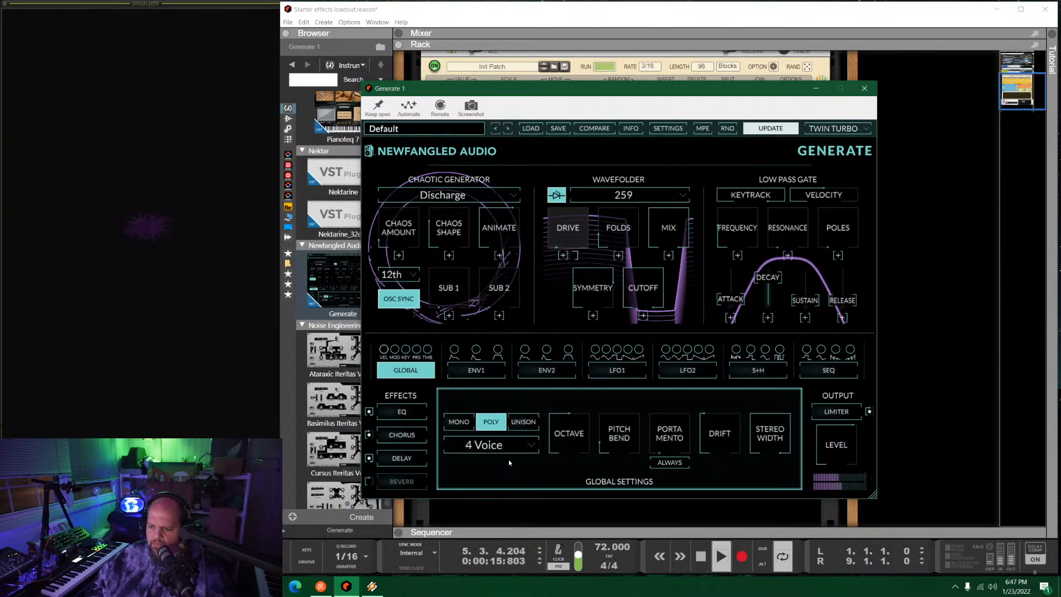
{"action": "left_click", "coordinate": [424, 130]}
{"action": "left_click", "coordinate": [452, 461]}
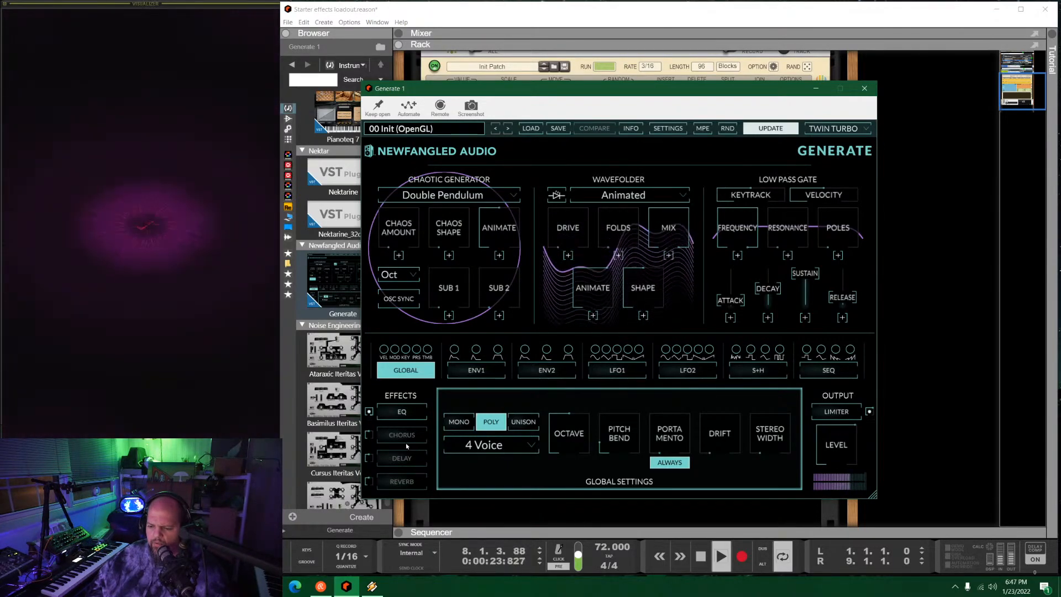
Shape Generate's low pass gate envelope with a sustain of 0.00, a 222 ms release and a slightly longer decay.
{"action": "left_click_drag", "start_coordinate": [811, 278], "coordinate": [803, 449]}
{"action": "left_click_drag", "start_coordinate": [844, 302], "coordinate": [842, 265]}
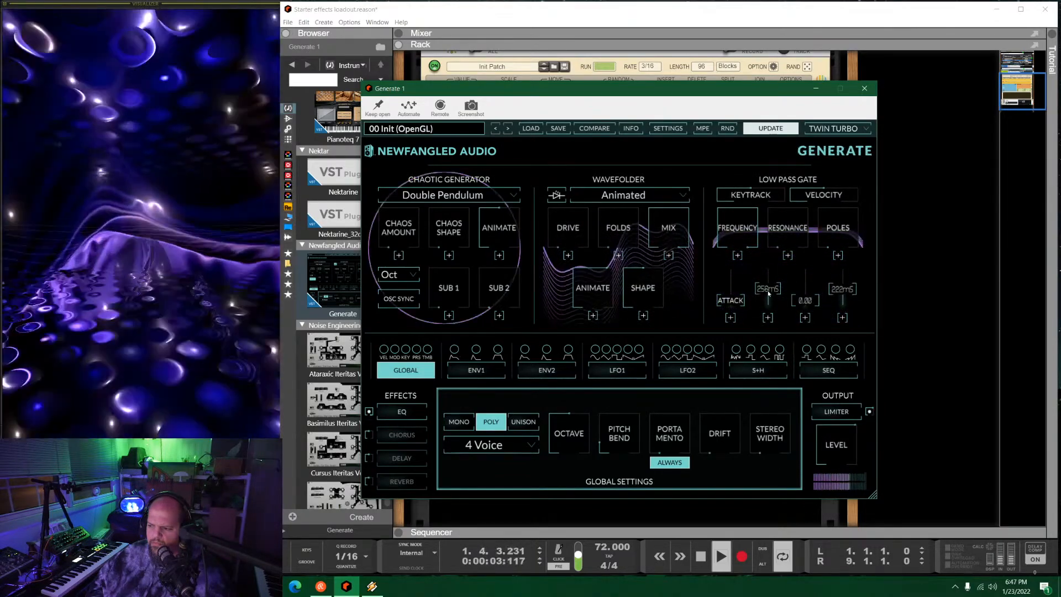
{"action": "left_click_drag", "start_coordinate": [769, 290], "coordinate": [772, 282]}
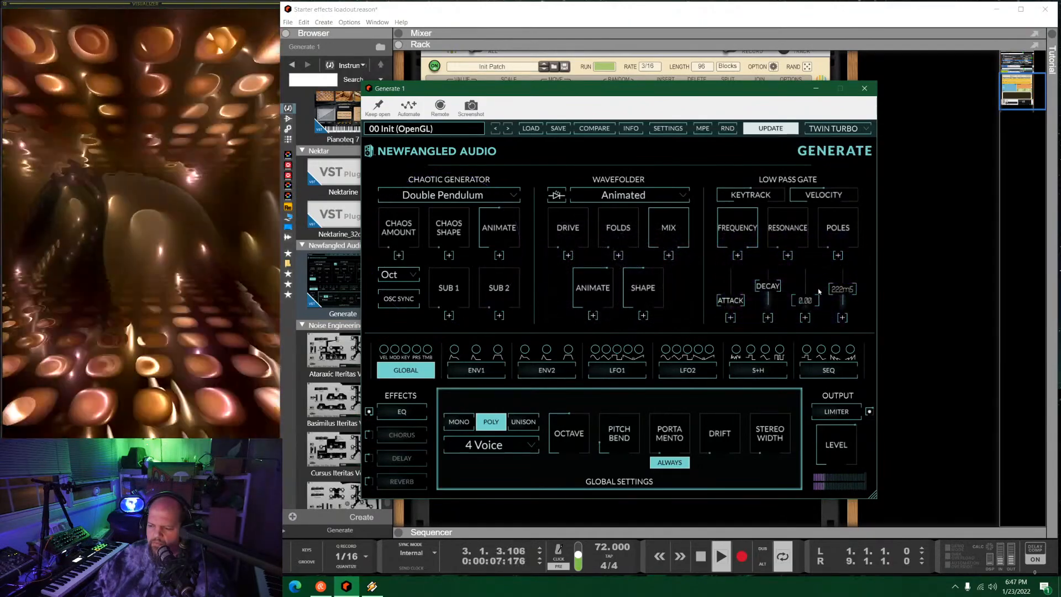
Switch Generate's wavefolder type to Fractal and raise its Folds amount.
{"action": "left_click_drag", "start_coordinate": [661, 94], "coordinate": [662, 244]}
{"action": "scroll", "coordinate": [703, 178], "scroll_direction": "up", "scroll_amount": 3}
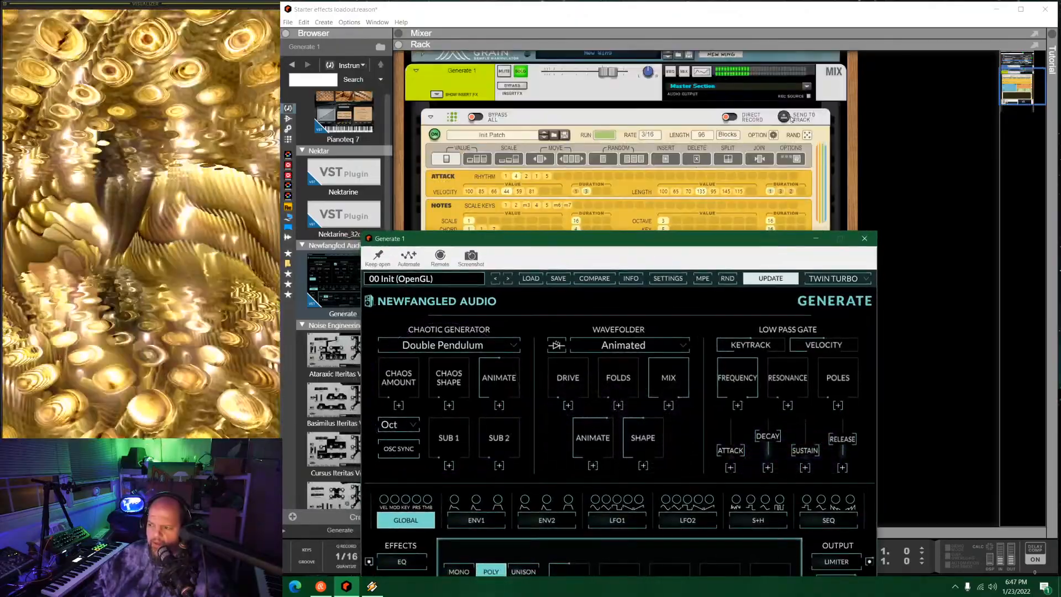
{"action": "left_click_drag", "start_coordinate": [679, 246], "coordinate": [713, 109]}
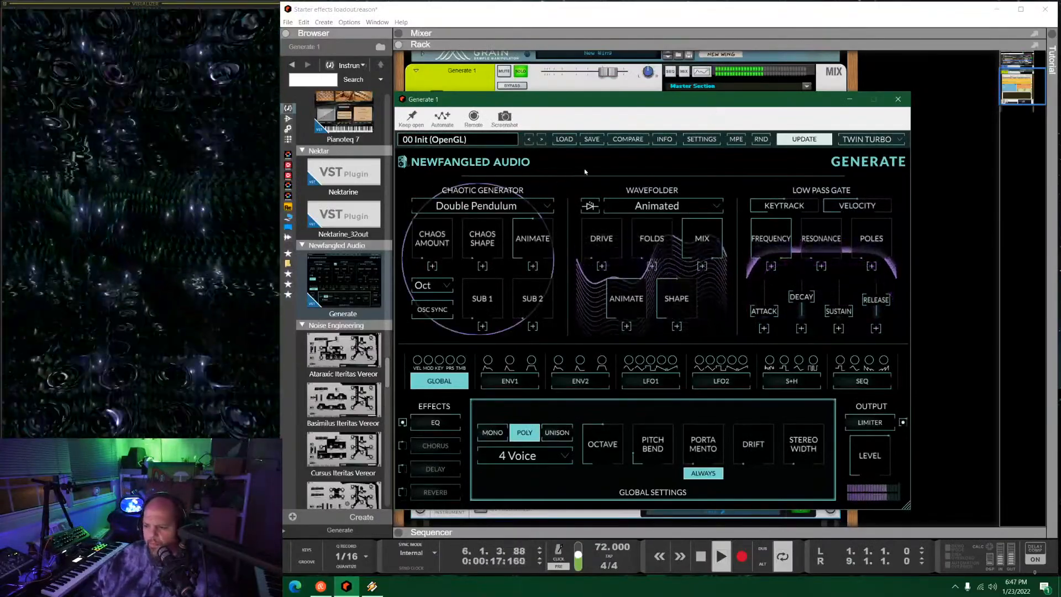
{"action": "left_click", "coordinate": [715, 205]}
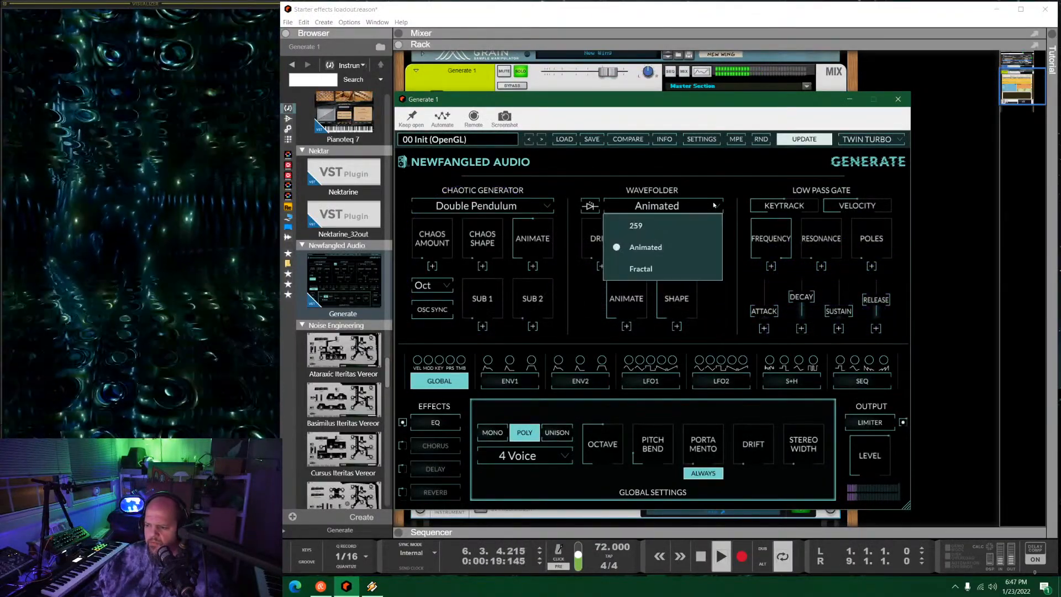
{"action": "left_click", "coordinate": [669, 269]}
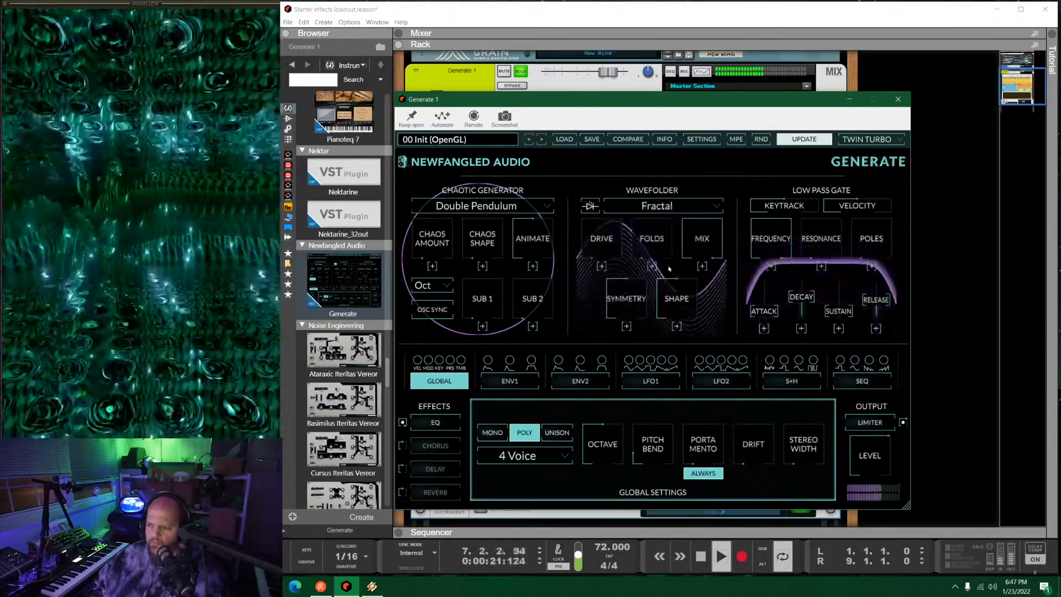
{"action": "left_click_drag", "start_coordinate": [669, 254], "coordinate": [658, 223]}
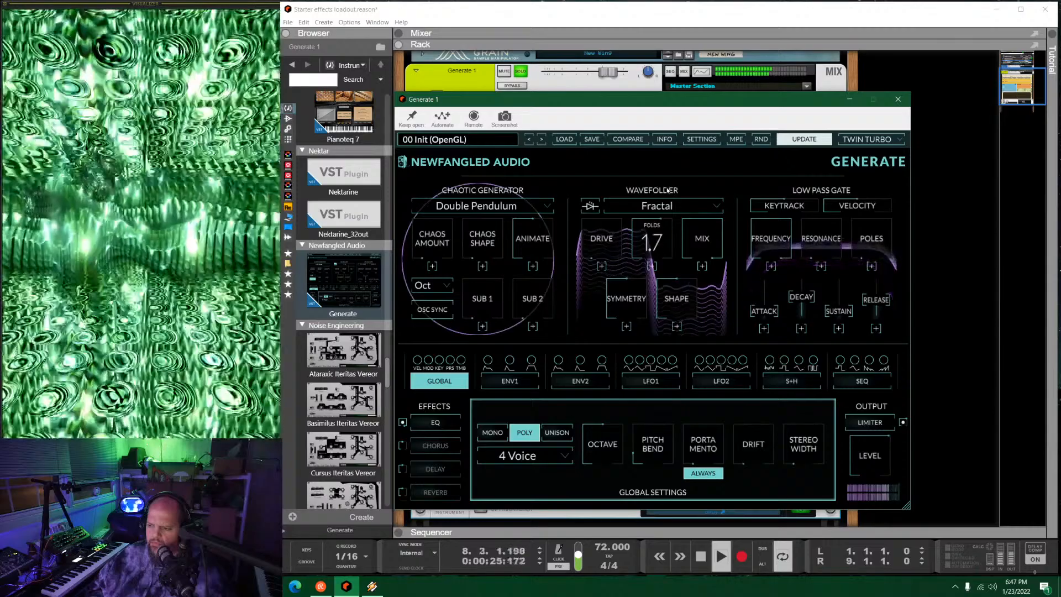
{"action": "left_click_drag", "start_coordinate": [670, 189], "coordinate": [674, 176]}
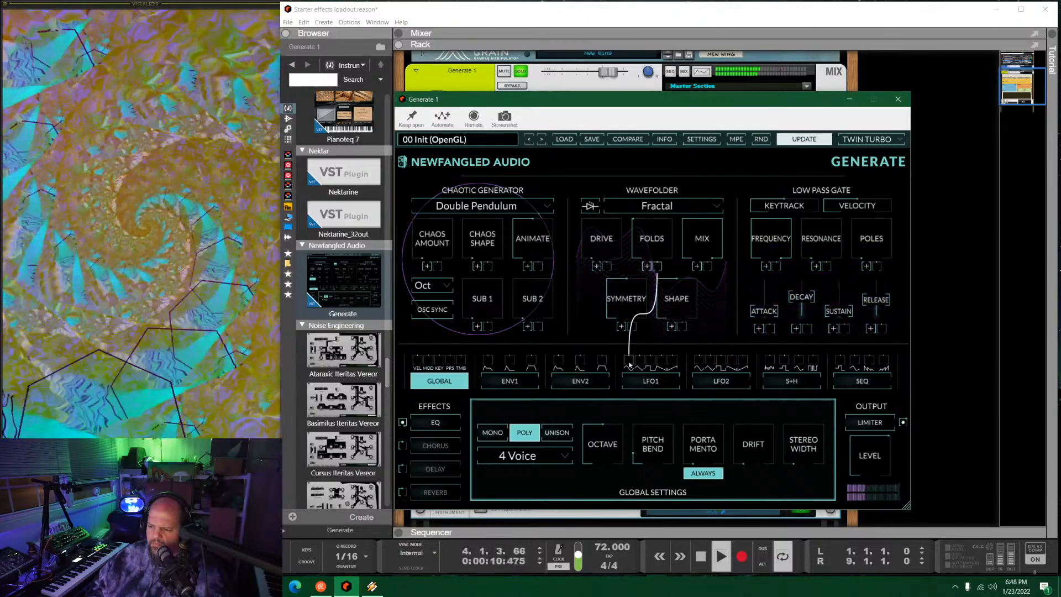
Modulate the wavefolder's Folds with LFO1, set to Free Run with an adjusted frequency.
{"action": "left_click", "coordinate": [652, 382]}
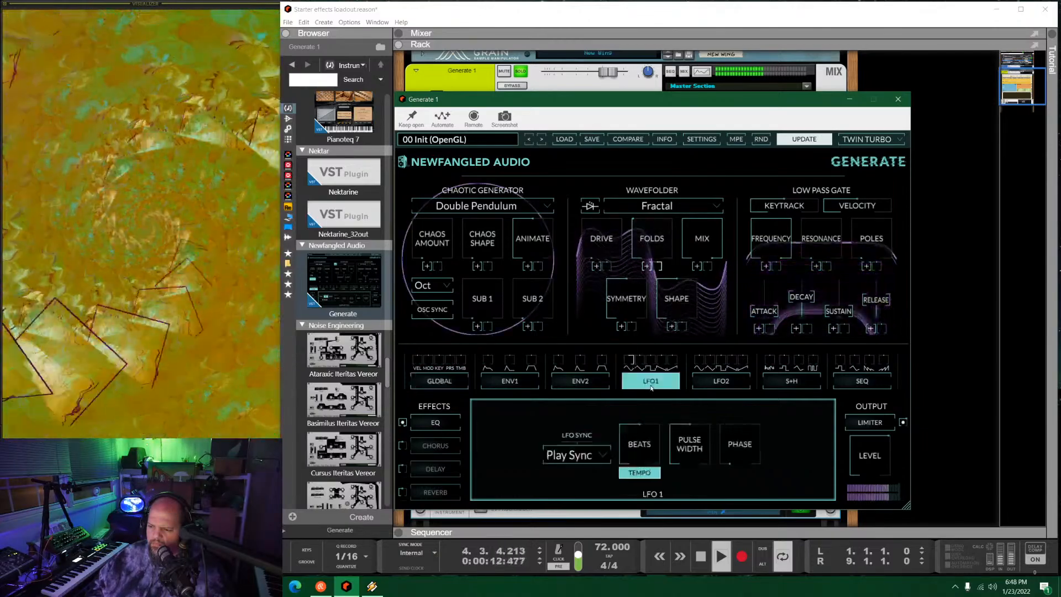
{"action": "left_click", "coordinate": [597, 456]}
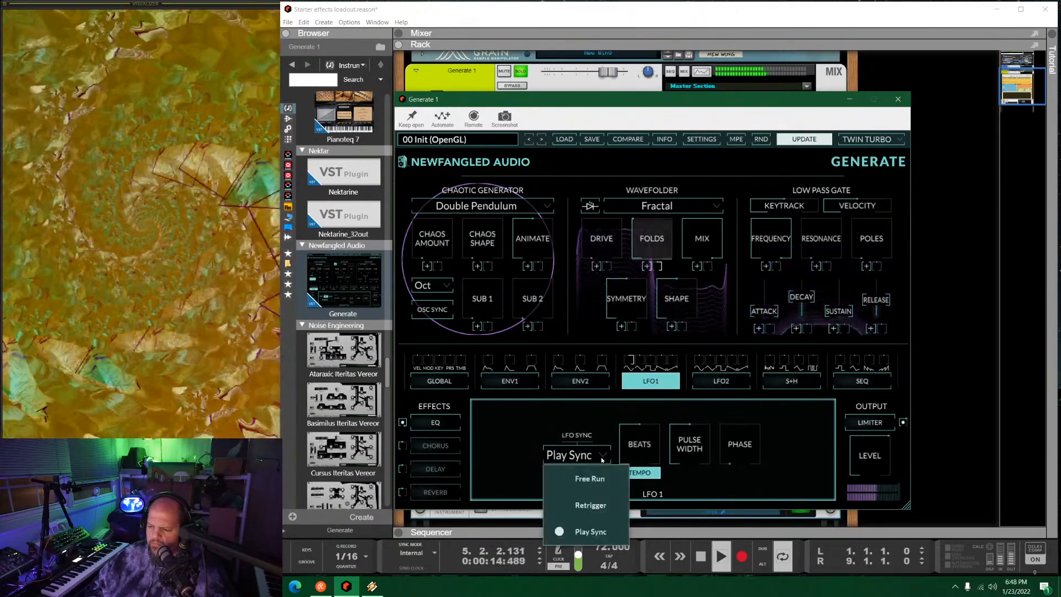
{"action": "left_click", "coordinate": [599, 478]}
{"action": "left_click_drag", "start_coordinate": [638, 446], "coordinate": [647, 481]}
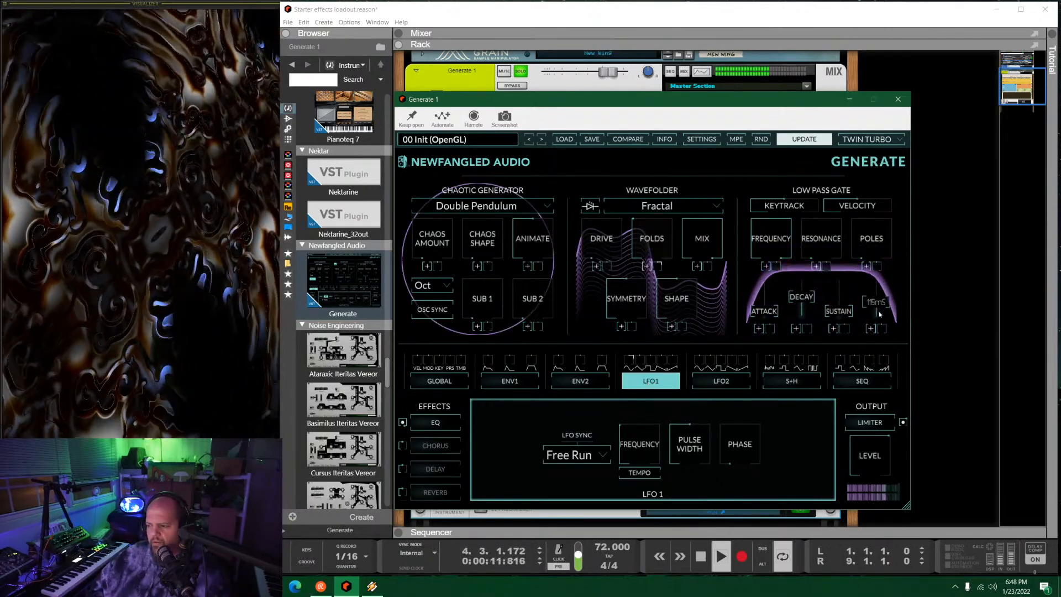
Shorten the low pass gate's decay to about 214 ms and its release to about 171 ms.
{"action": "left_click_drag", "start_coordinate": [801, 302], "coordinate": [802, 311]}
{"action": "left_click_drag", "start_coordinate": [881, 297], "coordinate": [863, 295]}
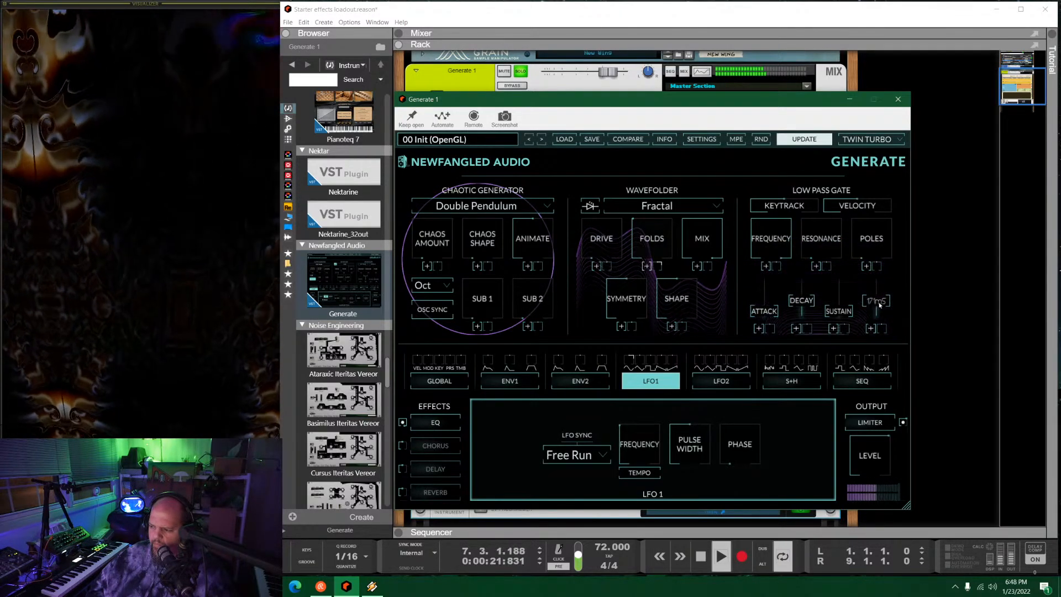
{"action": "left_click_drag", "start_coordinate": [879, 302], "coordinate": [878, 303]}
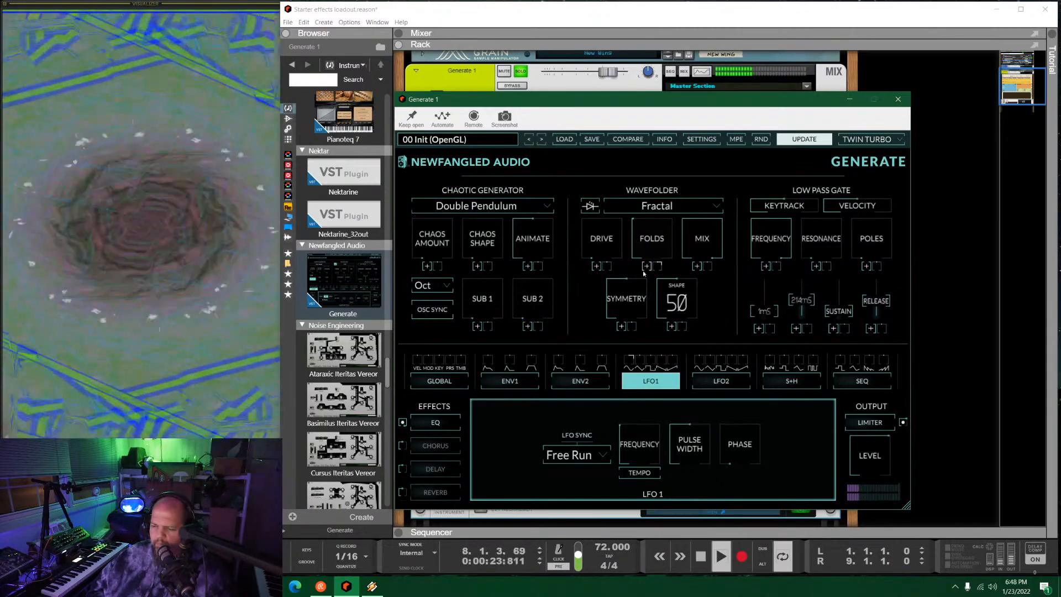
Raise the chaotic generator's Chaos Amount and modulate it with LFO2.
{"action": "left_click_drag", "start_coordinate": [438, 245], "coordinate": [470, 215]}
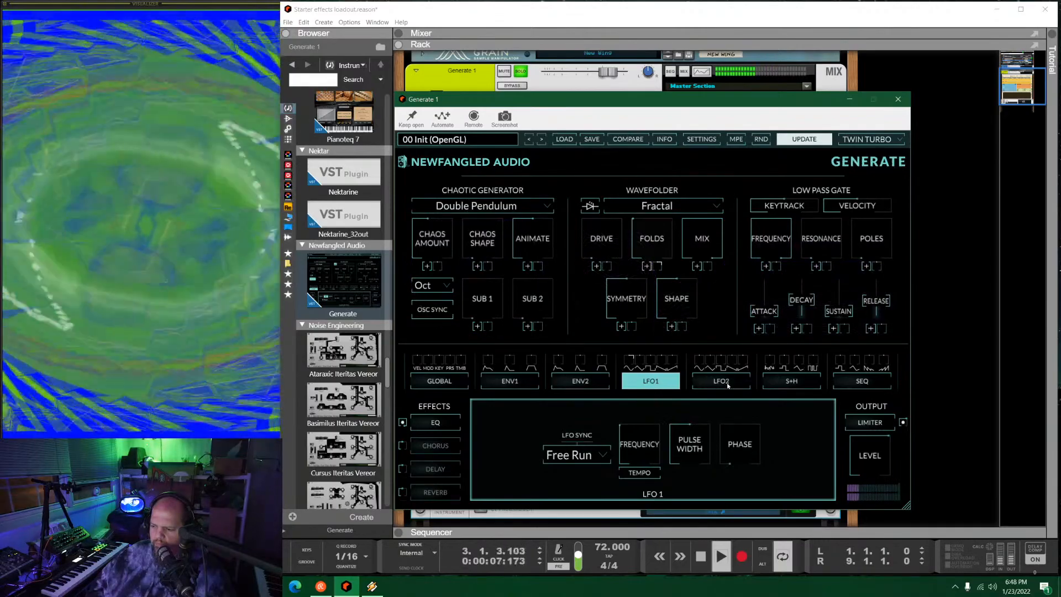
{"action": "left_click", "coordinate": [724, 381]}
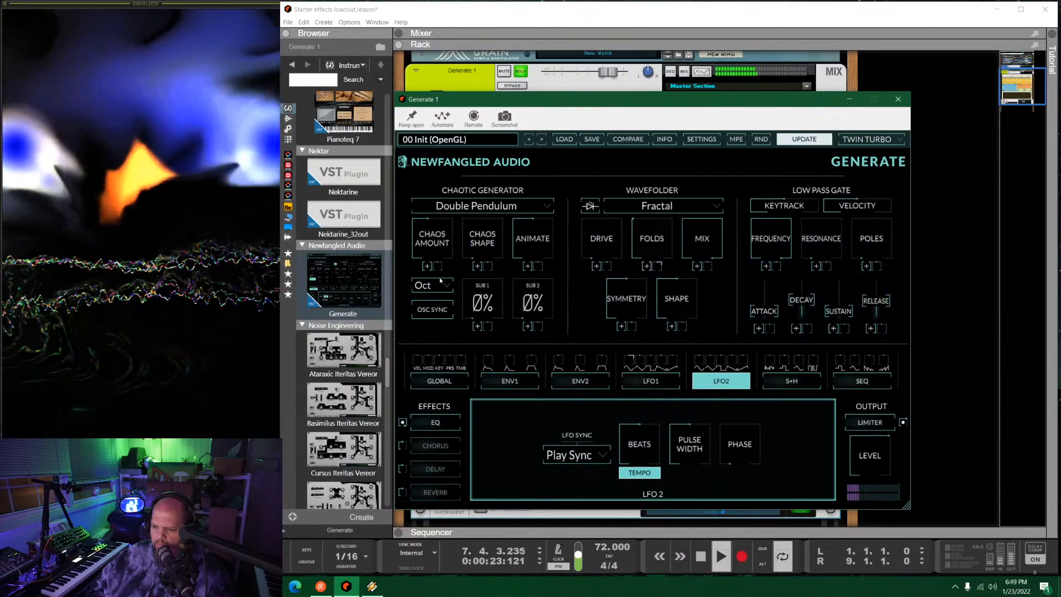
{"action": "left_click_drag", "start_coordinate": [428, 267], "coordinate": [700, 361]}
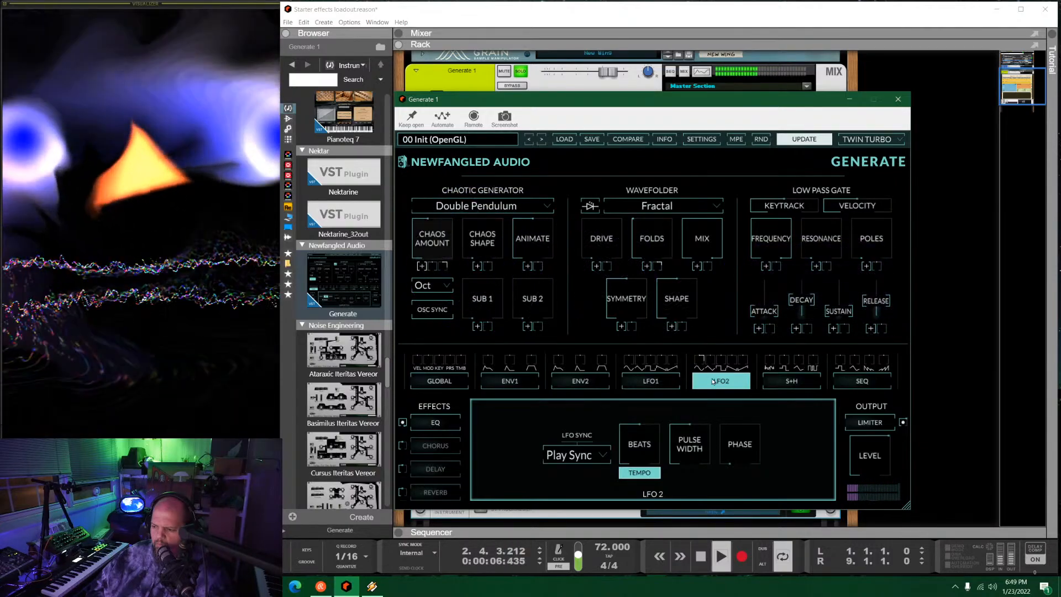
Set LFO2's sync to Free Run and adjust its frequency and phase.
{"action": "left_click", "coordinate": [574, 456]}
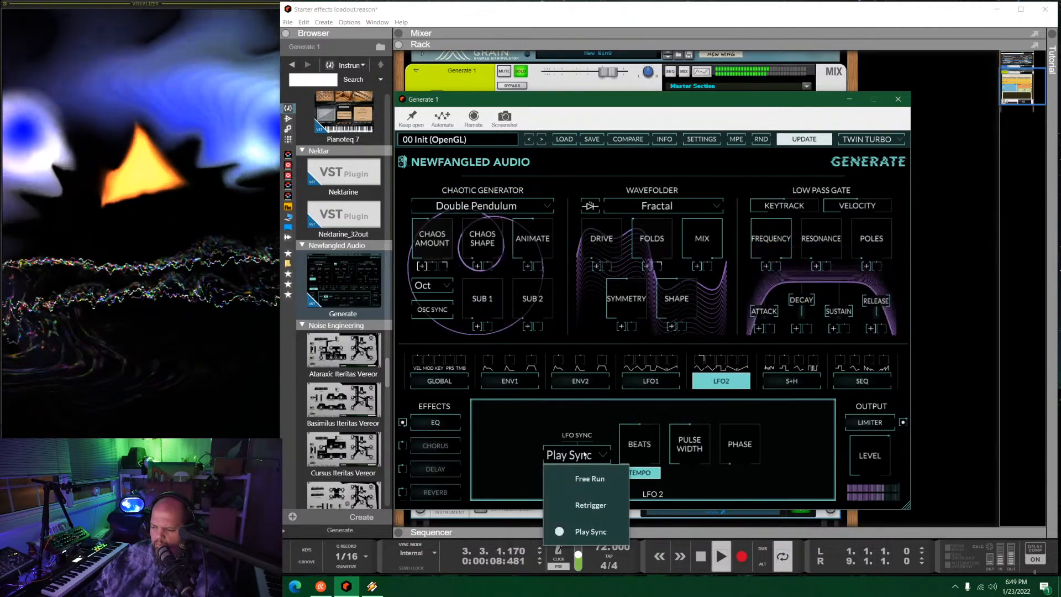
{"action": "left_click", "coordinate": [575, 481]}
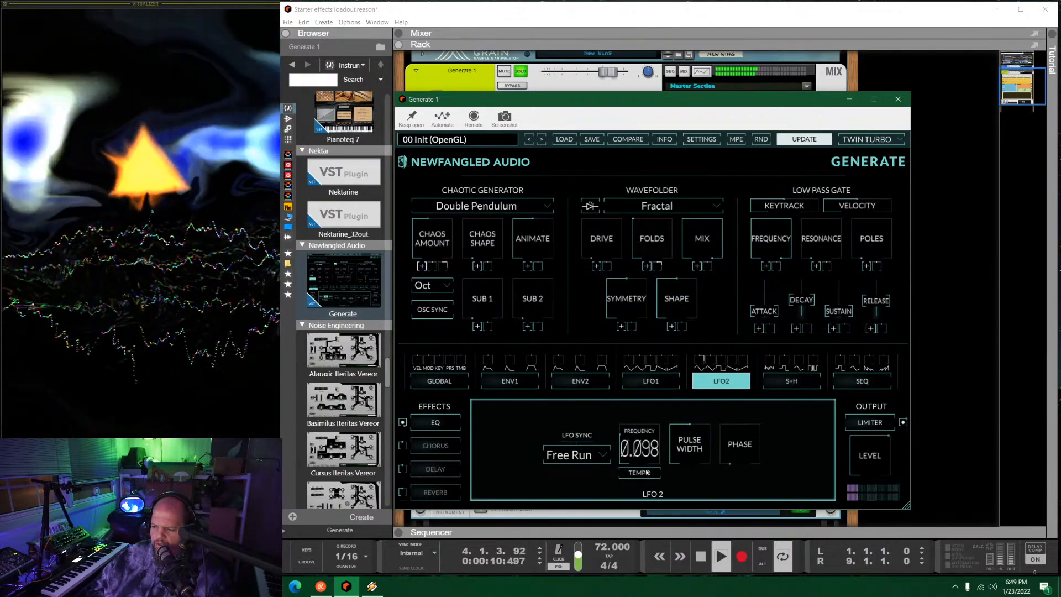
{"action": "left_click_drag", "start_coordinate": [648, 473], "coordinate": [645, 450]}
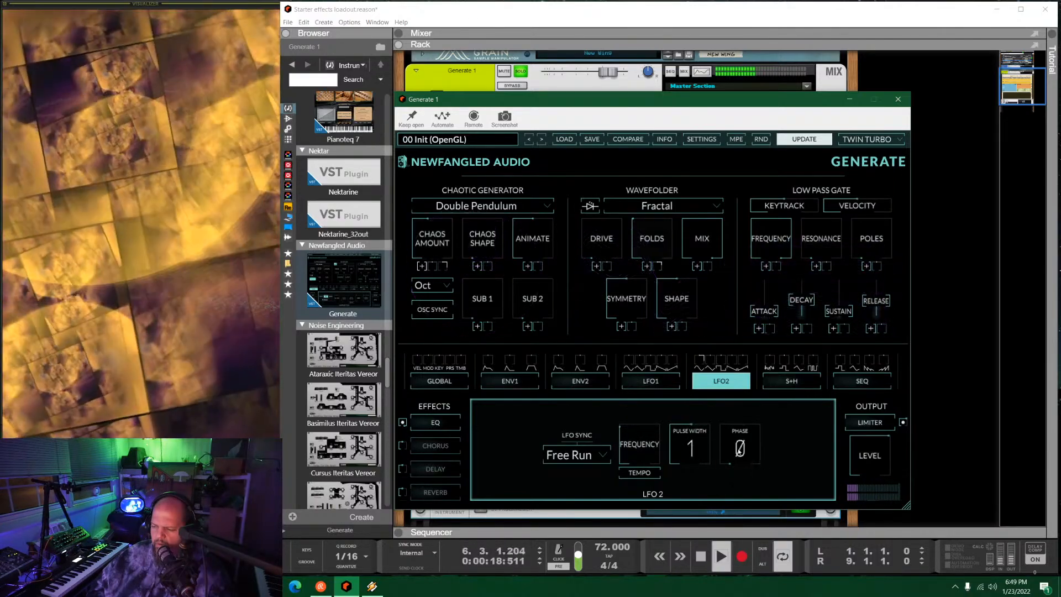
{"action": "left_click_drag", "start_coordinate": [743, 430], "coordinate": [744, 417]}
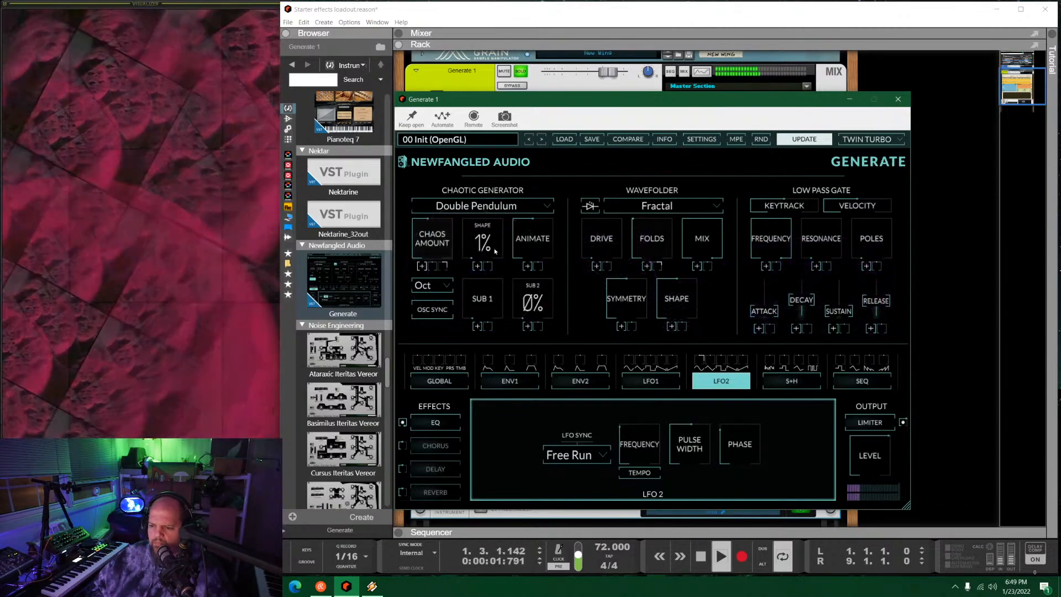
Try raising Chaos Shape to 56%, return it to 0%, and check the available chaotic generator types.
{"action": "left_click_drag", "start_coordinate": [526, 228], "coordinate": [490, 233]}
{"action": "left_click_drag", "start_coordinate": [508, 161], "coordinate": [507, 193]}
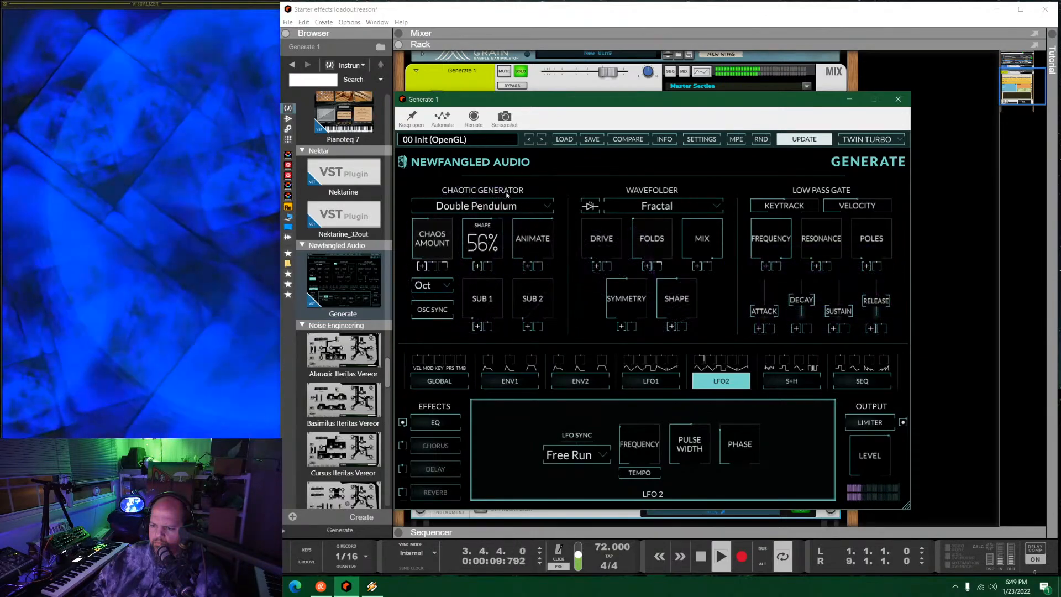
{"action": "left_click_drag", "start_coordinate": [506, 256], "coordinate": [520, 291]}
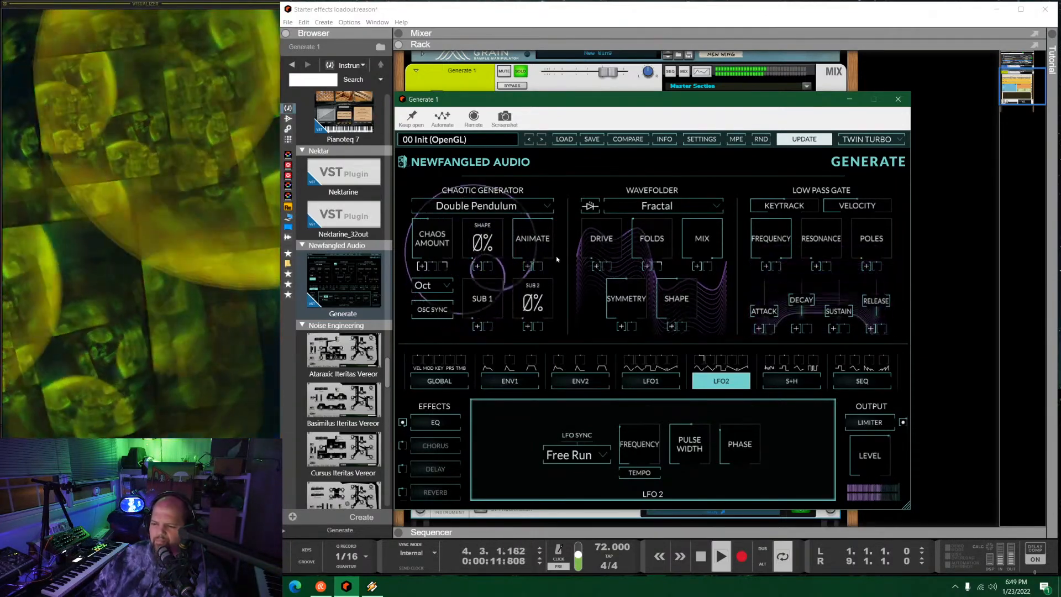
{"action": "left_click", "coordinate": [546, 212]}
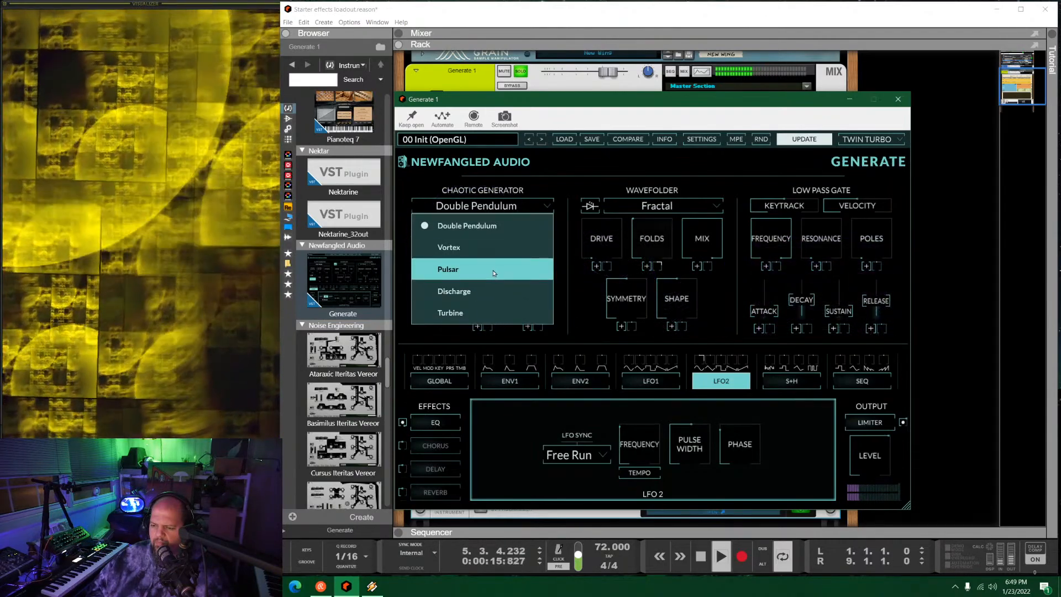
{"action": "left_click", "coordinate": [568, 178]}
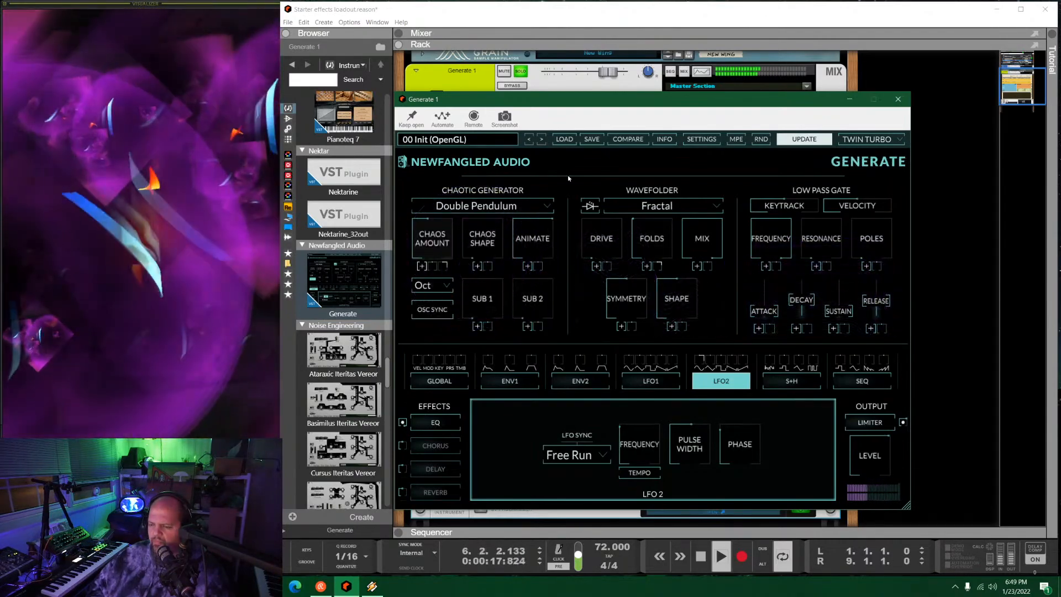
Set the Extension values of Aggregate's accompaniment to 3 and 7, and add a second Position value of 1.
{"action": "left_click", "coordinate": [903, 100]}
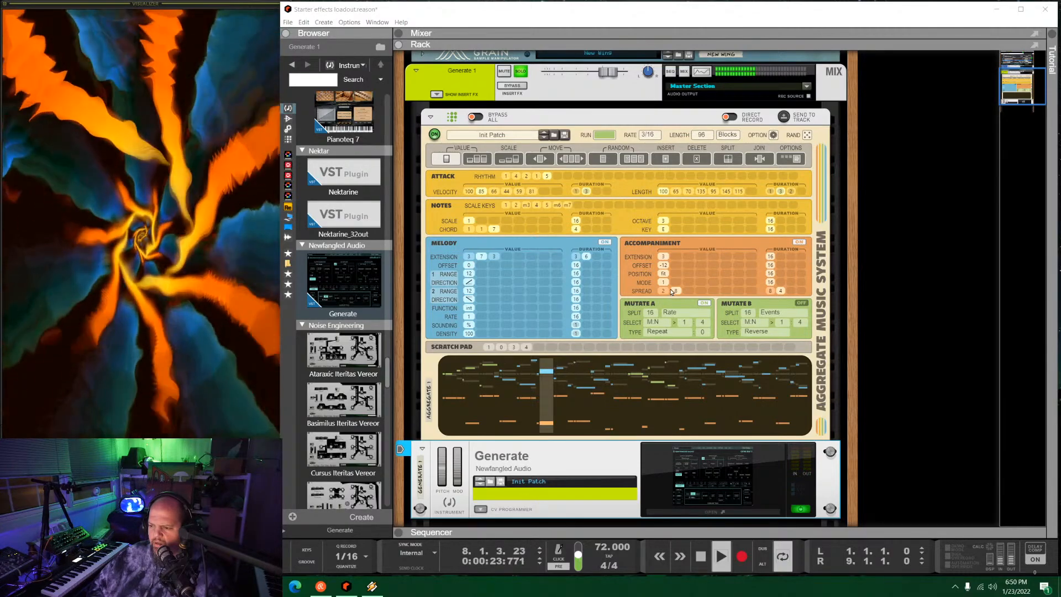
{"action": "left_click", "coordinate": [665, 260]}
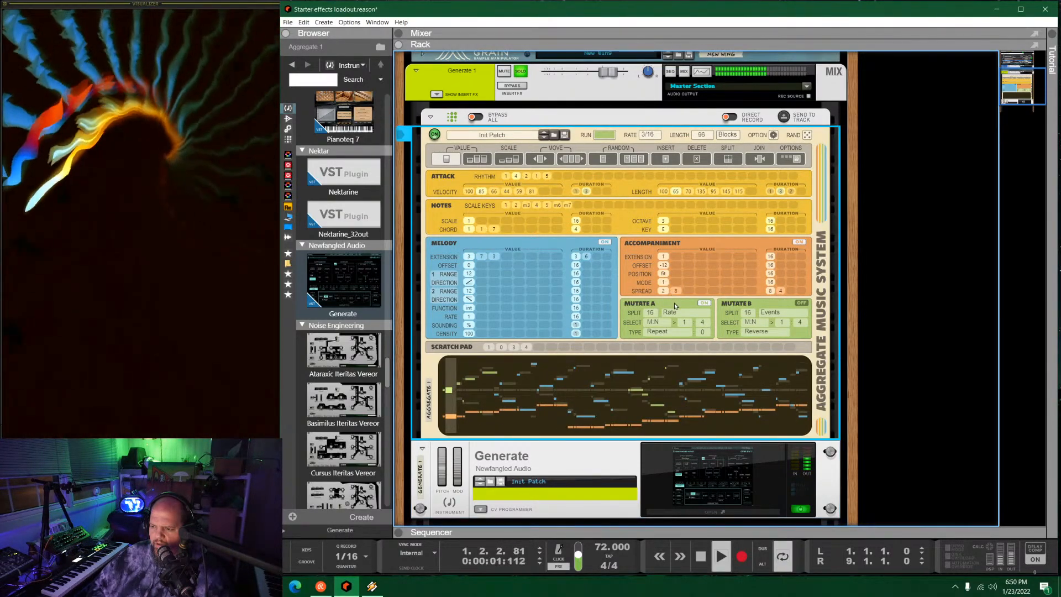
{"action": "left_click", "coordinate": [674, 257]}
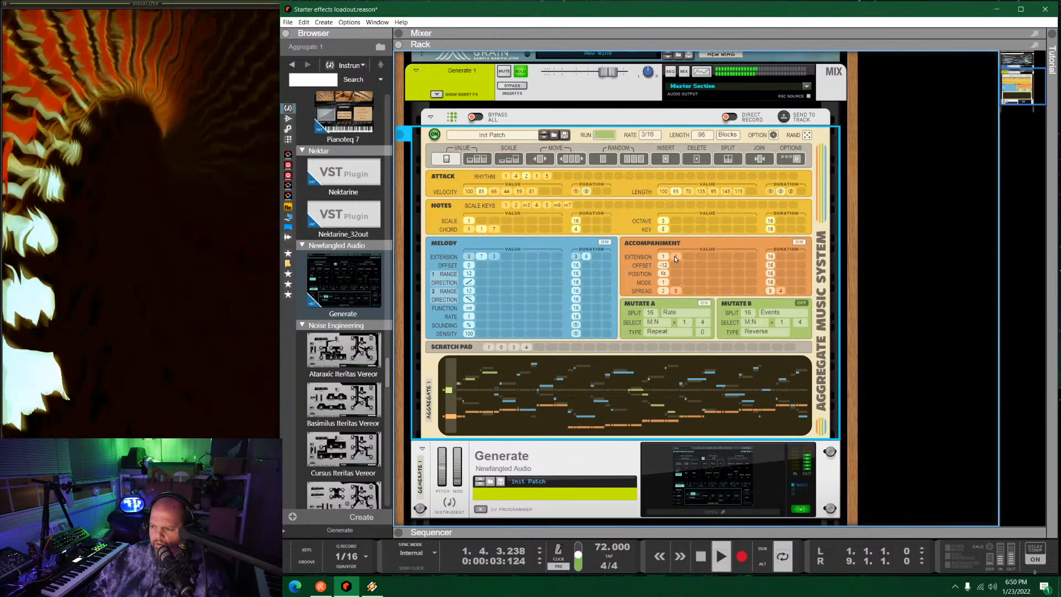
{"action": "left_click_drag", "start_coordinate": [687, 216], "coordinate": [688, 218]}
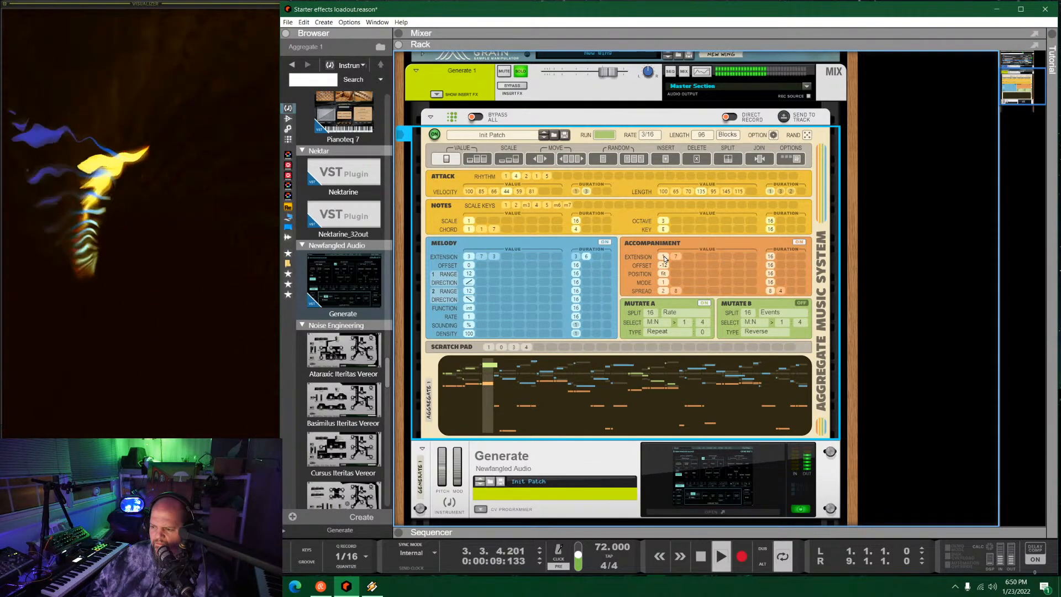
{"action": "left_click_drag", "start_coordinate": [677, 224], "coordinate": [679, 207]}
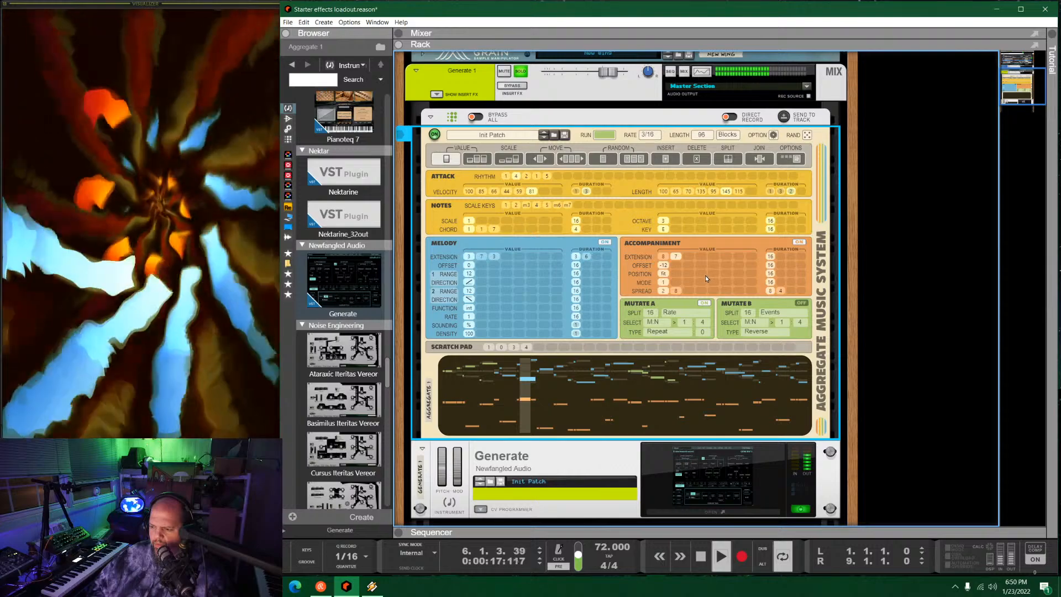
{"action": "left_click_drag", "start_coordinate": [675, 257], "coordinate": [666, 319]}
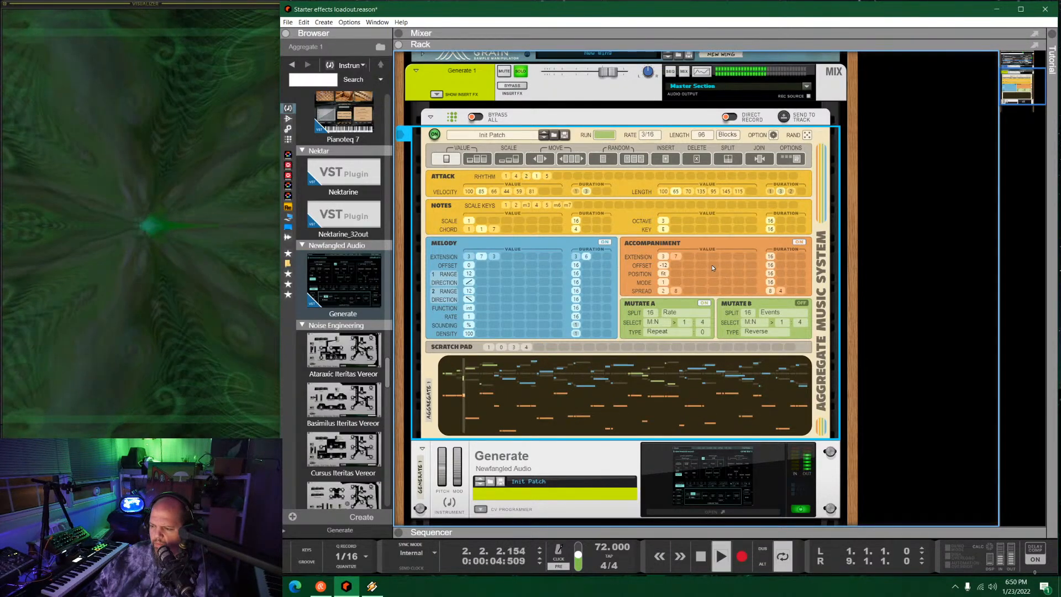
{"action": "left_click", "coordinate": [676, 274]}
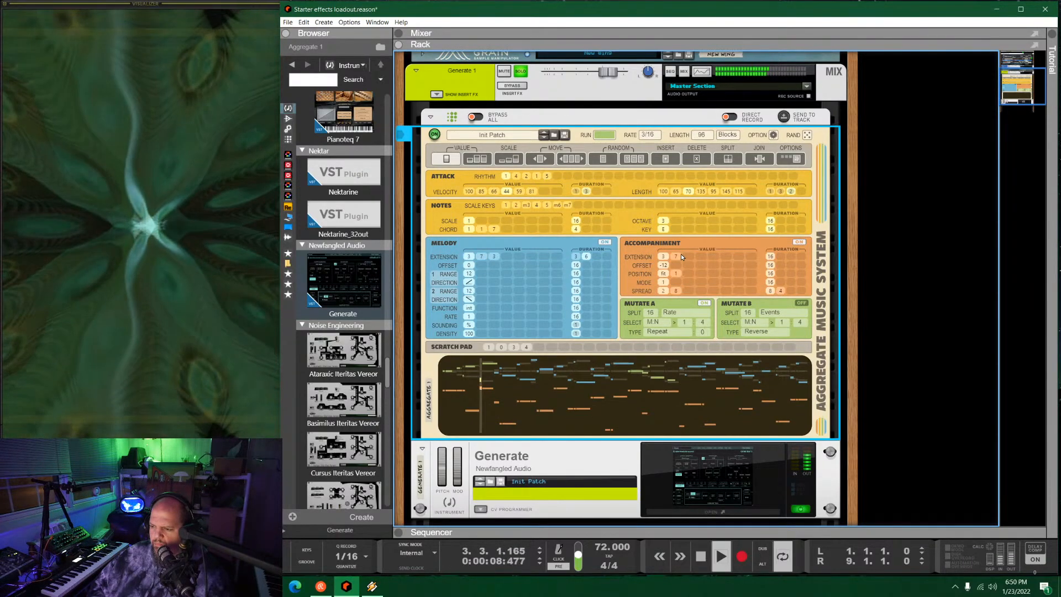
Give the Accompaniment section a second mode value of 3 and second durations of 8 for extension, 10 for offset and 12 for position.
{"action": "left_click_drag", "start_coordinate": [681, 255], "coordinate": [681, 264]}
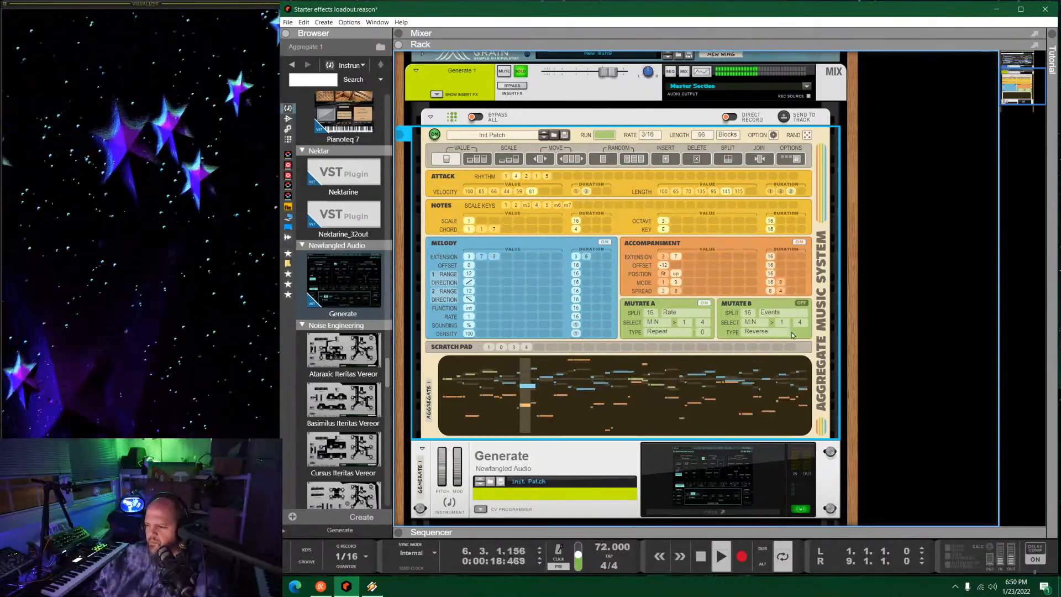
{"action": "left_click_drag", "start_coordinate": [781, 275], "coordinate": [782, 247]}
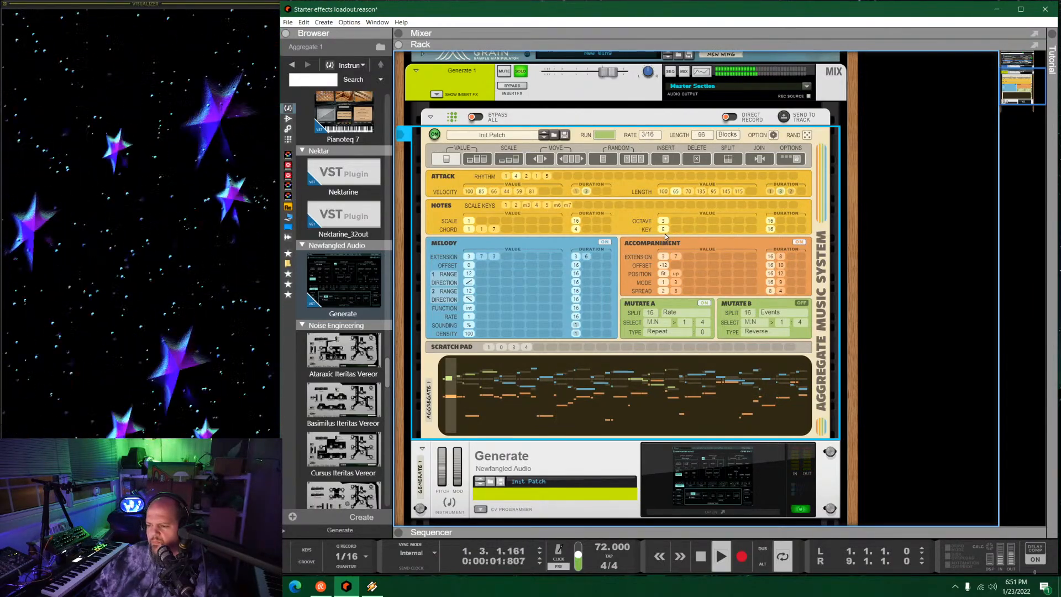
Lower the mix of the ValhallaSupermassive insert effect on the Generate 1 channel to 35.3%, then hide the channel's insert effects again.
{"action": "left_click", "coordinate": [438, 95]}
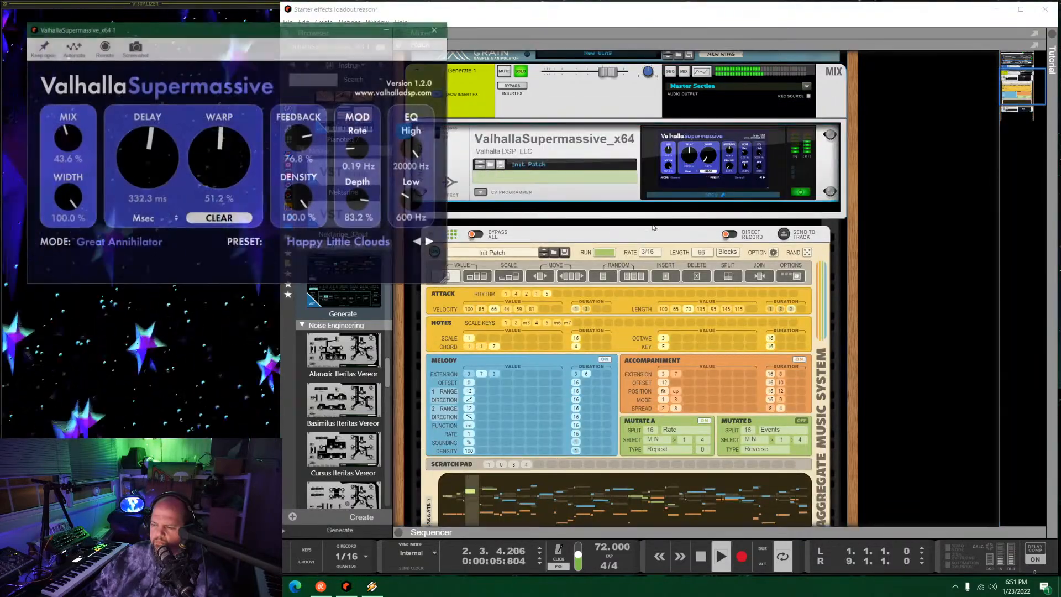
{"action": "left_click_drag", "start_coordinate": [65, 139], "coordinate": [65, 151]}
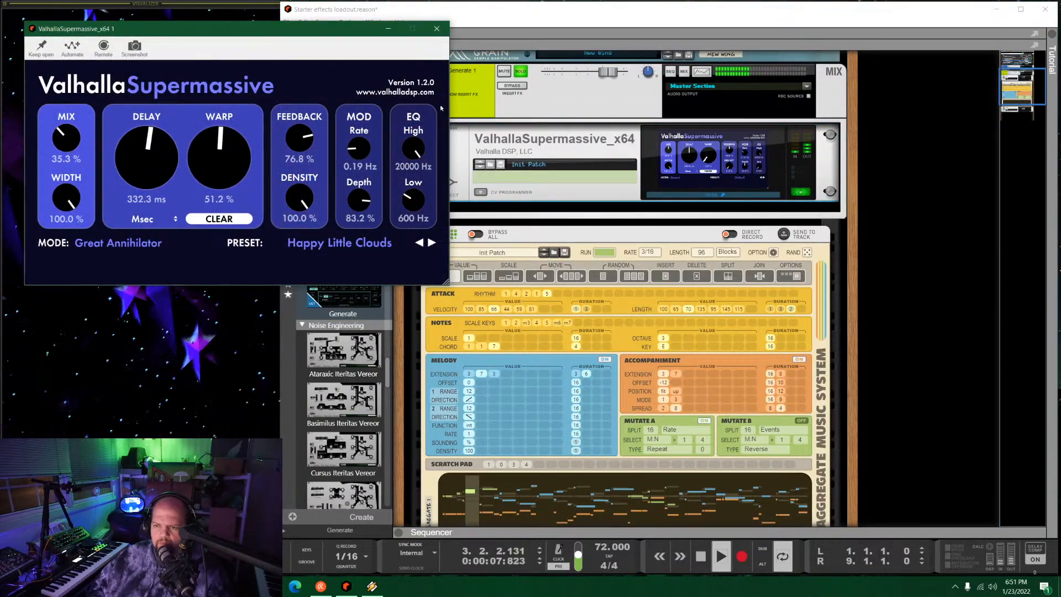
{"action": "left_click", "coordinate": [440, 32]}
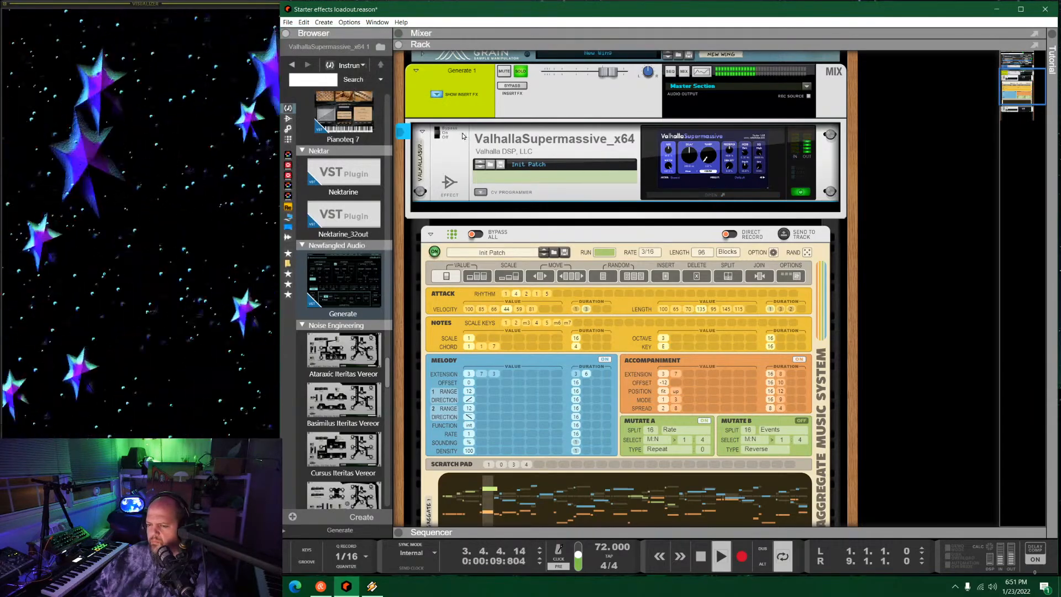
{"action": "left_click", "coordinate": [437, 94]}
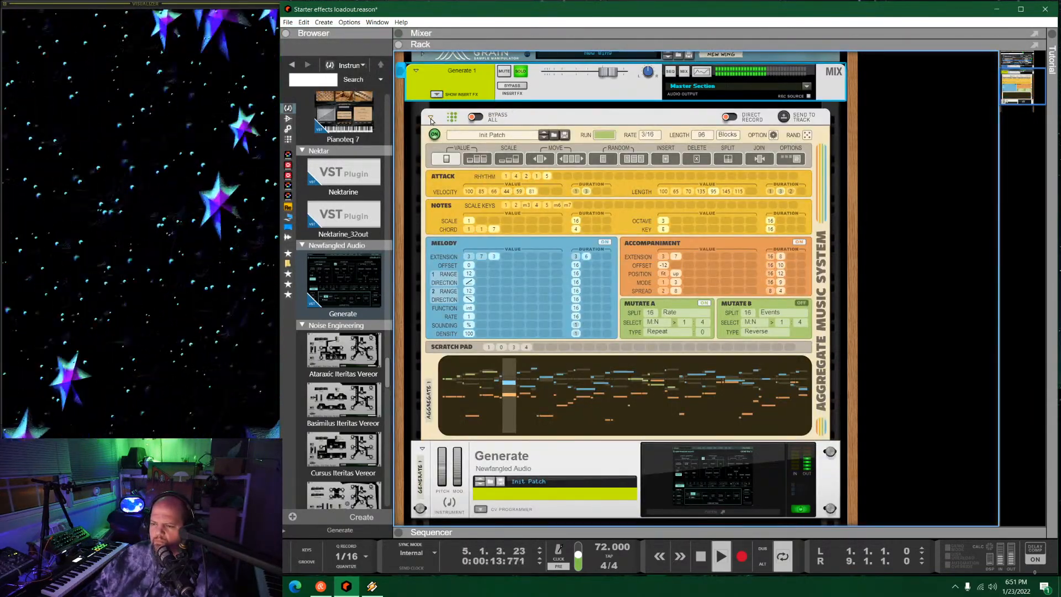
Fold the Generate instrument, its Aggregate player and the Generate 1 mix channel to tidy the rack.
{"action": "left_click", "coordinate": [480, 509]}
{"action": "left_click", "coordinate": [422, 342]}
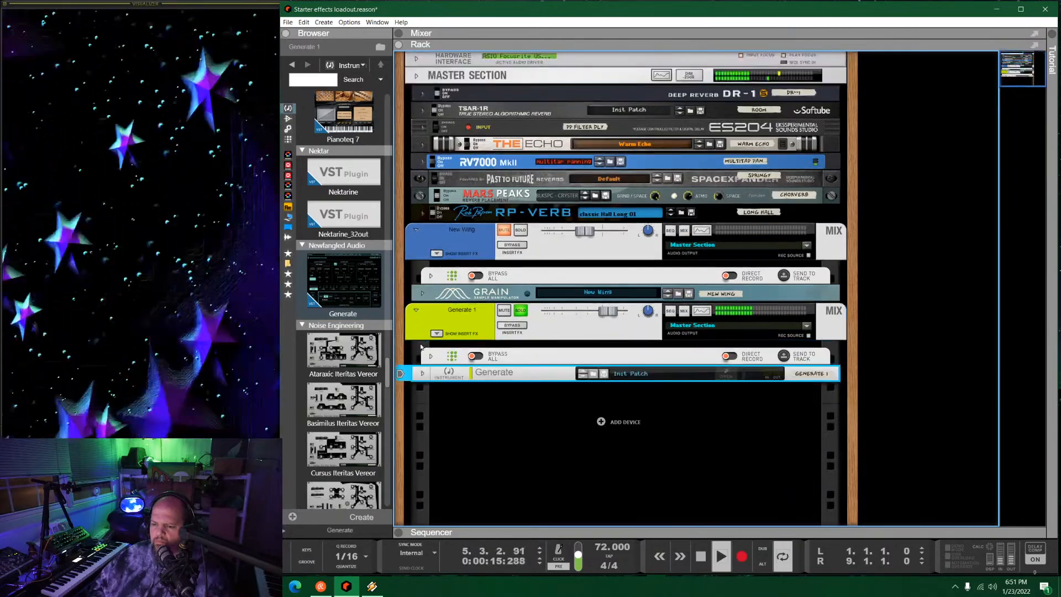
{"action": "left_click", "coordinate": [416, 311]}
Take the Generate 1 channel out of solo, lower its level slightly and stop playback.
{"action": "left_click", "coordinate": [520, 310]}
{"action": "left_click_drag", "start_coordinate": [612, 312], "coordinate": [603, 314]}
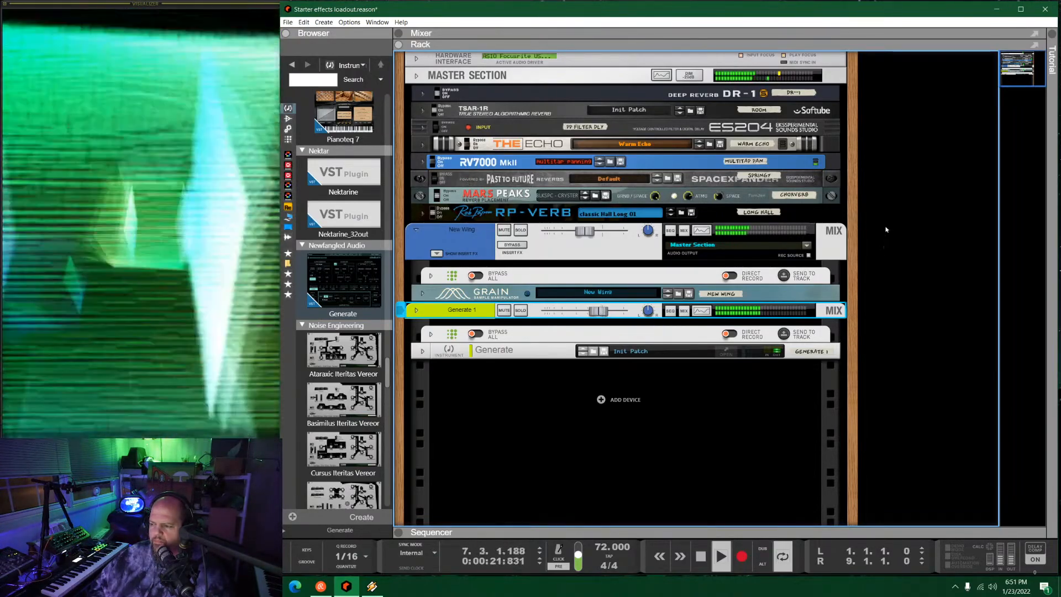
{"action": "key", "text": "space"}
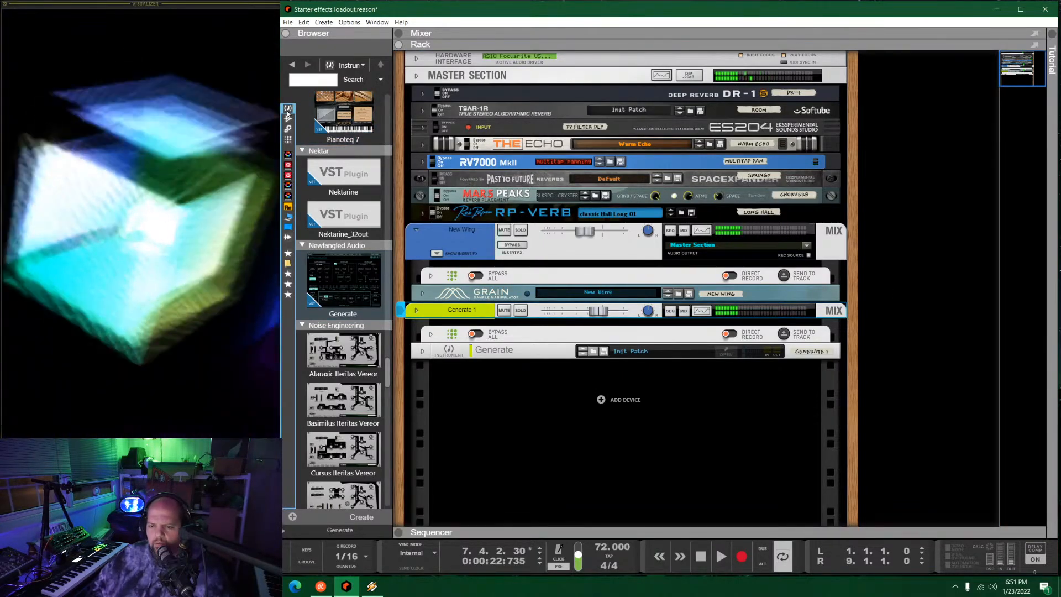
Examine the contents of the Abbey Road Samples 1, 2 and 3 refills in the Reason Refills folder.
{"action": "scroll", "coordinate": [332, 178], "scroll_direction": "up", "scroll_amount": 5}
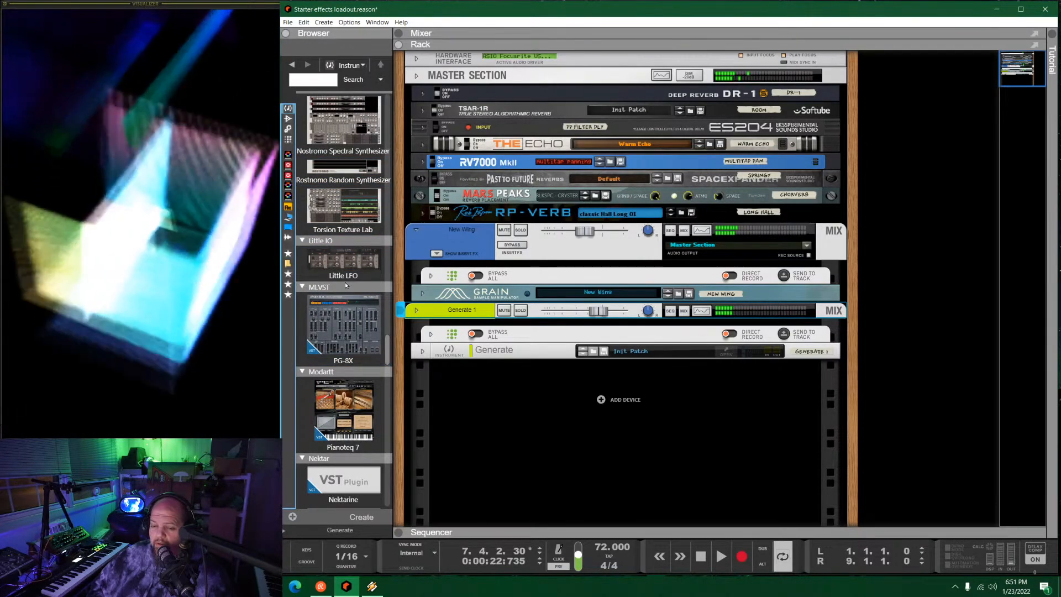
{"action": "left_click", "coordinate": [288, 263]}
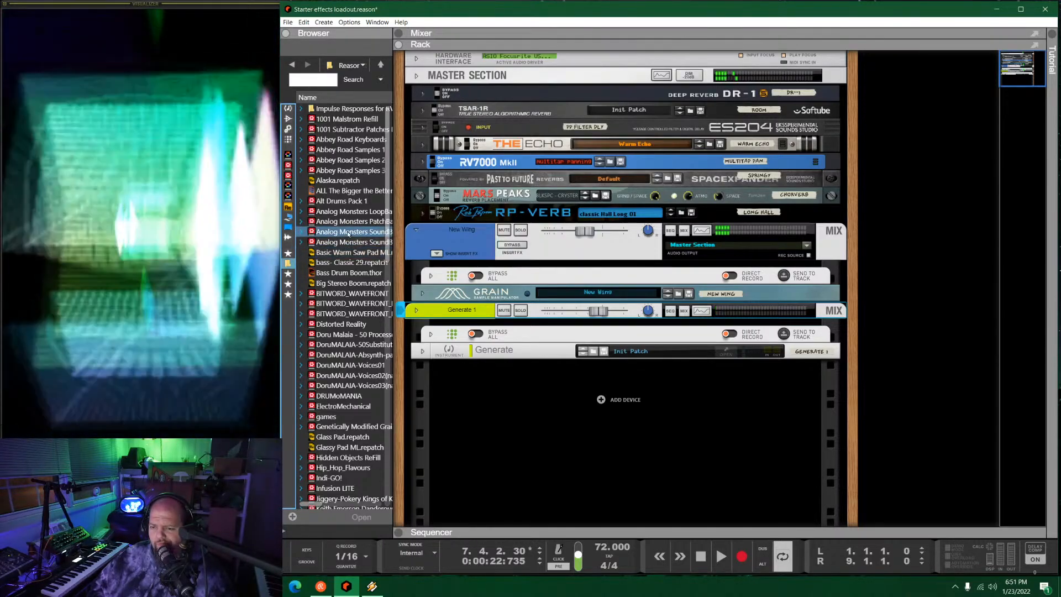
{"action": "double_click", "coordinate": [347, 151]}
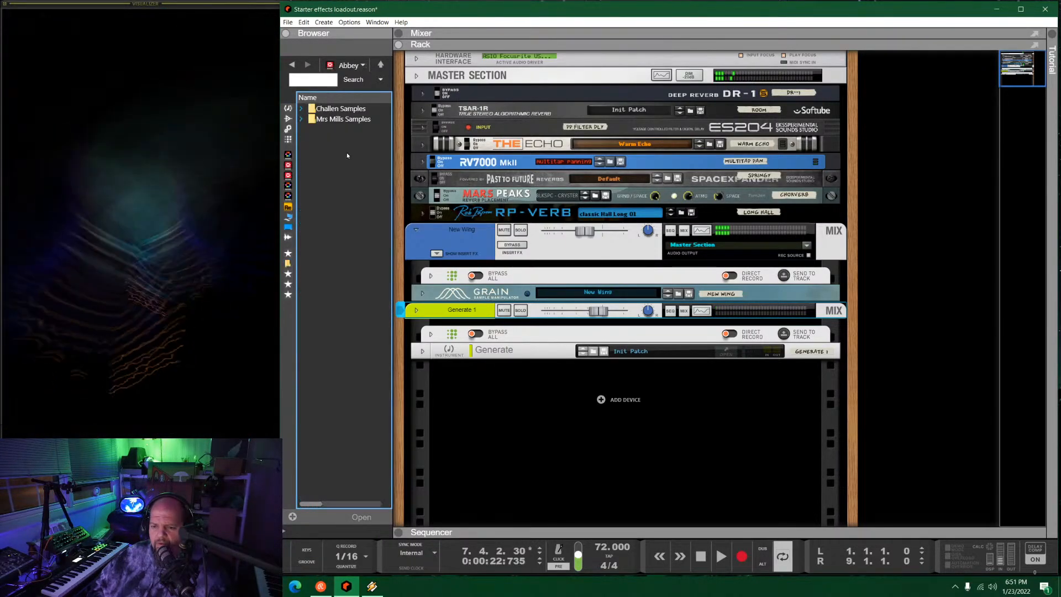
{"action": "left_click", "coordinate": [292, 65]}
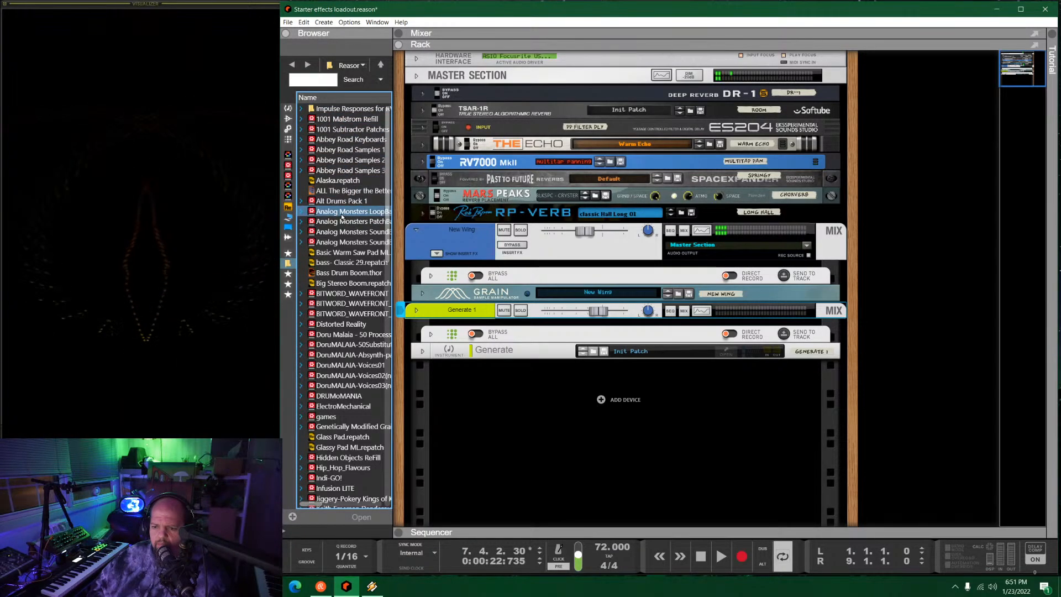
{"action": "double_click", "coordinate": [344, 159]}
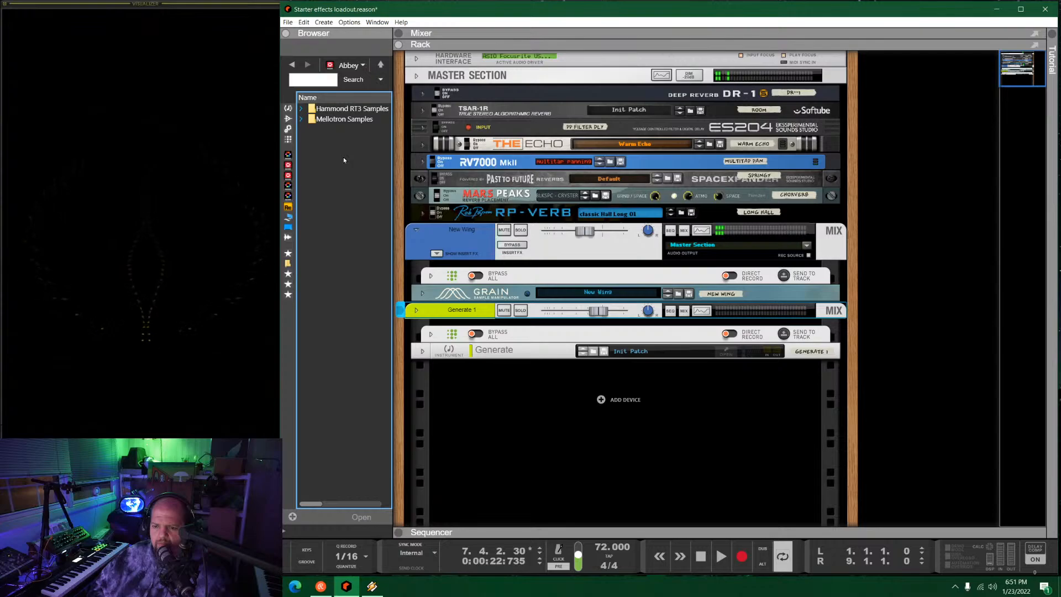
{"action": "left_click", "coordinate": [292, 65]}
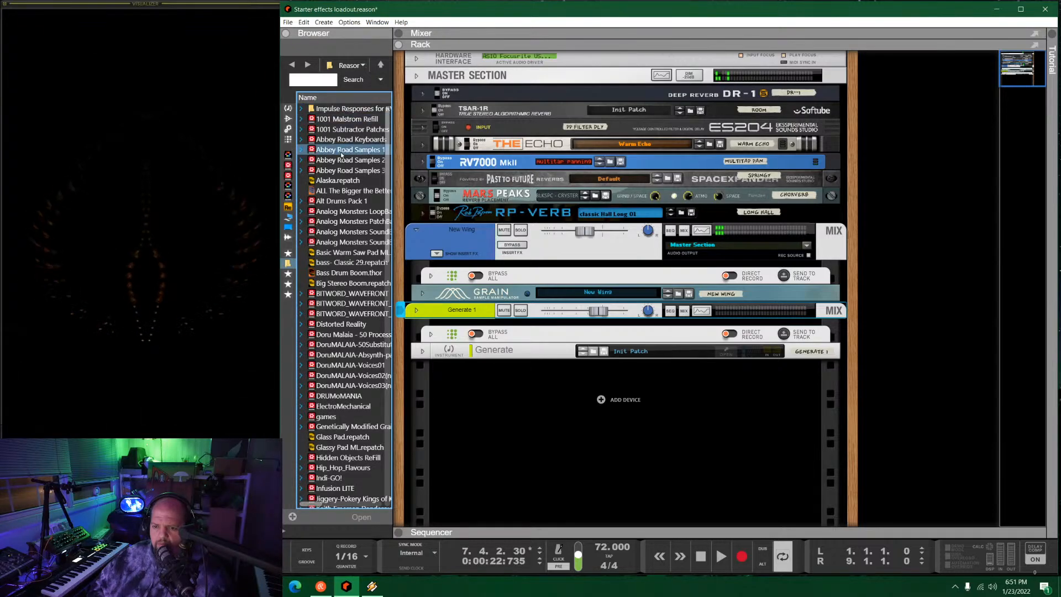
{"action": "double_click", "coordinate": [340, 169]}
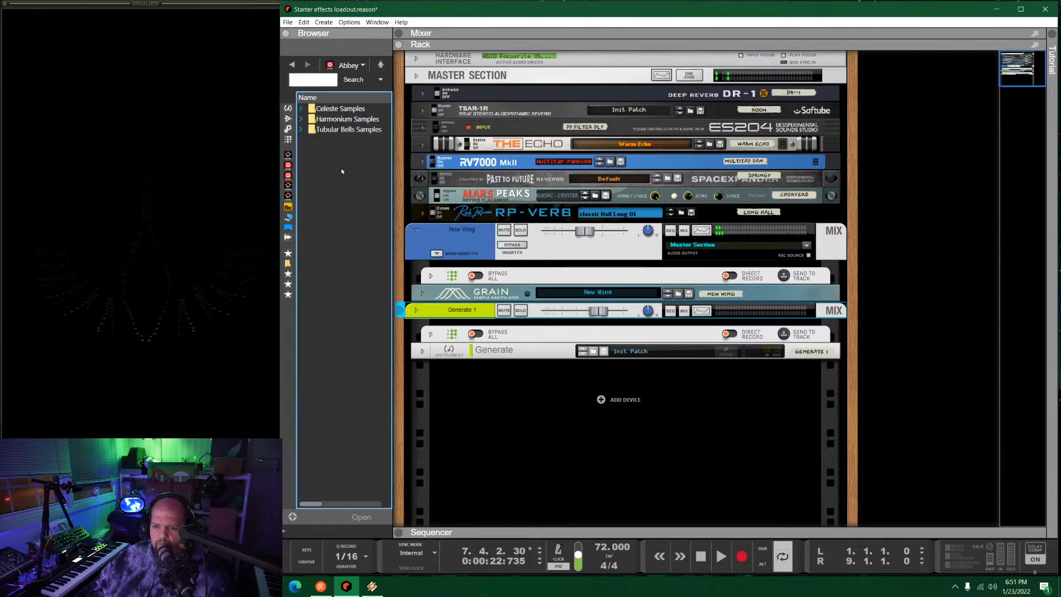
{"action": "left_click", "coordinate": [292, 65]}
Look through the remaining Reason Refills with the browser widened enough to read the full names.
{"action": "scroll", "coordinate": [362, 267], "scroll_direction": "down", "scroll_amount": 3}
{"action": "left_click", "coordinate": [360, 243]}
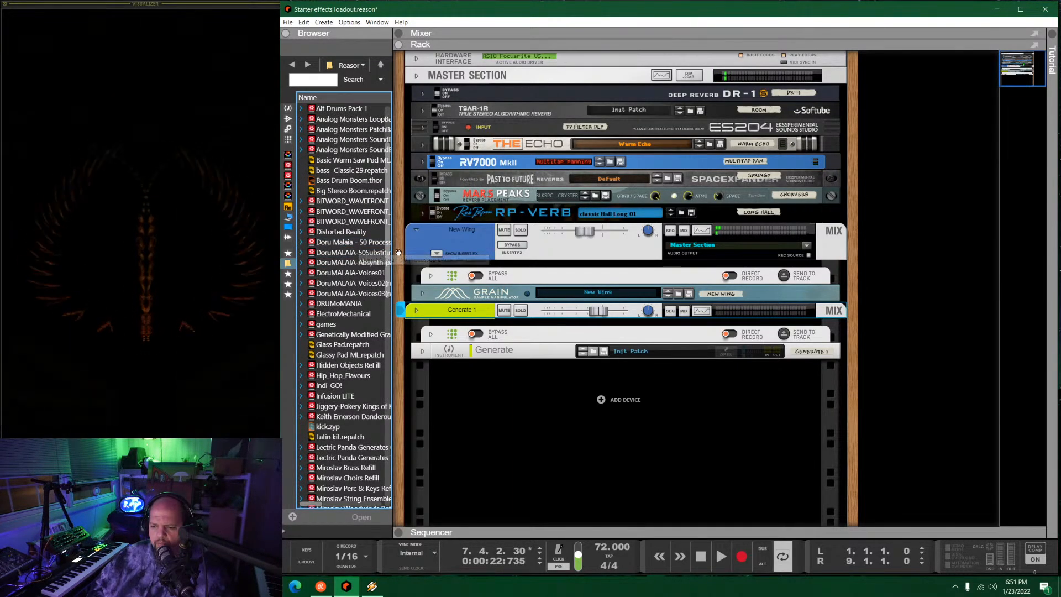
{"action": "left_click_drag", "start_coordinate": [394, 252], "coordinate": [422, 254]}
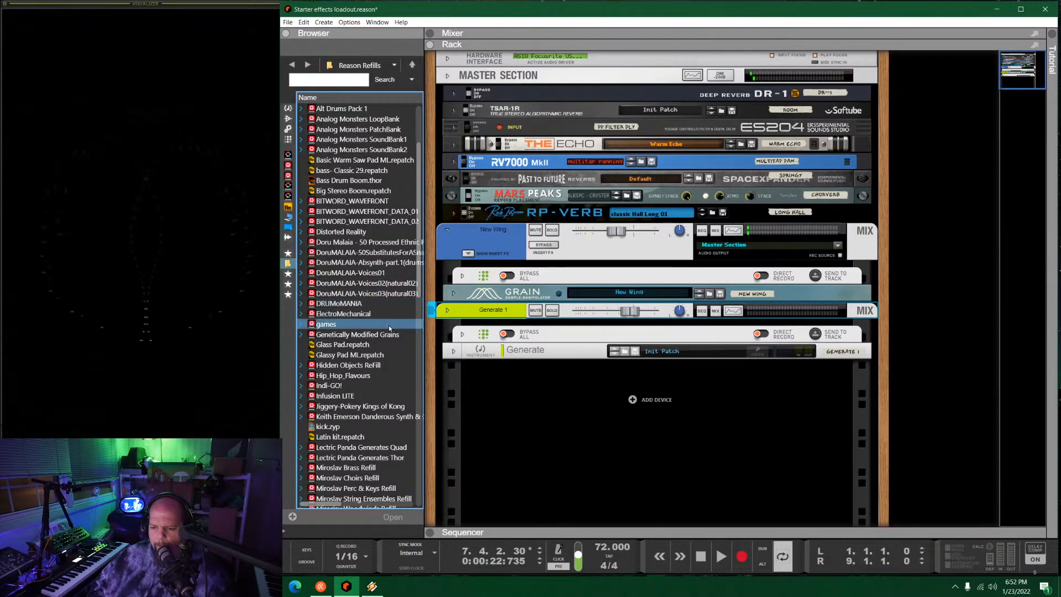
{"action": "scroll", "coordinate": [380, 315], "scroll_direction": "down", "scroll_amount": 6}
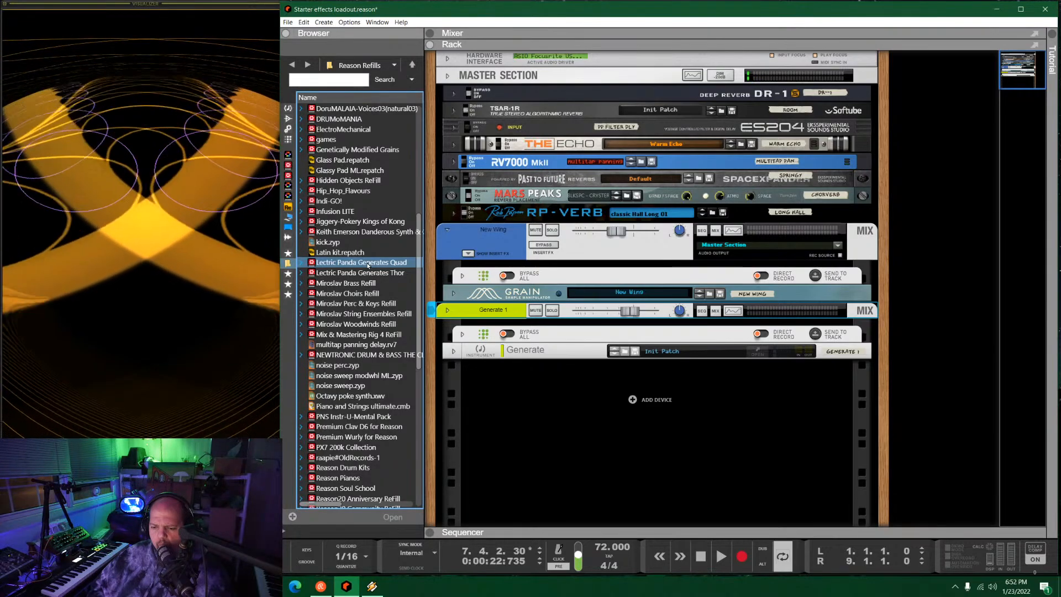
{"action": "scroll", "coordinate": [368, 265], "scroll_direction": "down", "scroll_amount": 6}
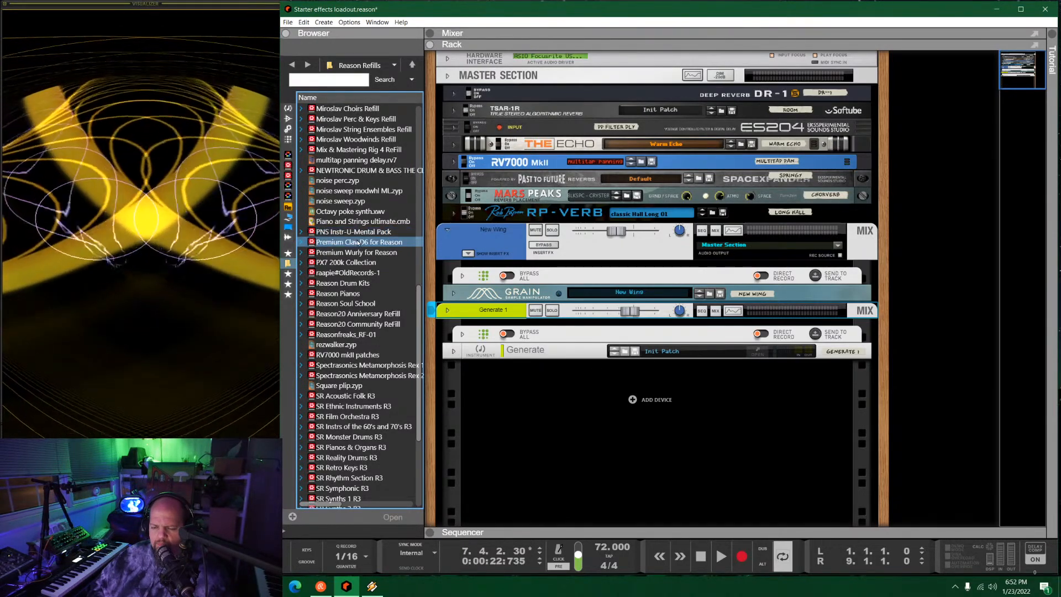
Find the EDS06s Drum Synth among the instruments and add it in a new rack column beside the existing devices.
{"action": "left_click", "coordinate": [288, 108]}
{"action": "scroll", "coordinate": [387, 317], "scroll_direction": "down", "scroll_amount": 10}
{"action": "scroll", "coordinate": [387, 317], "scroll_direction": "down", "scroll_amount": 15}
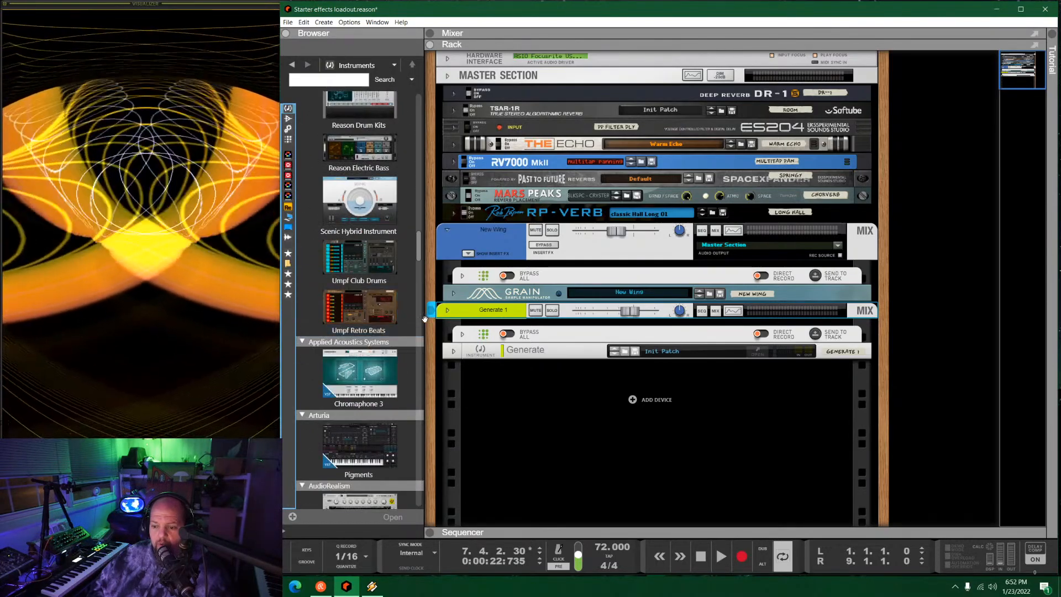
{"action": "left_click_drag", "start_coordinate": [422, 319], "coordinate": [392, 318]}
{"action": "scroll", "coordinate": [329, 299], "scroll_direction": "down", "scroll_amount": 5}
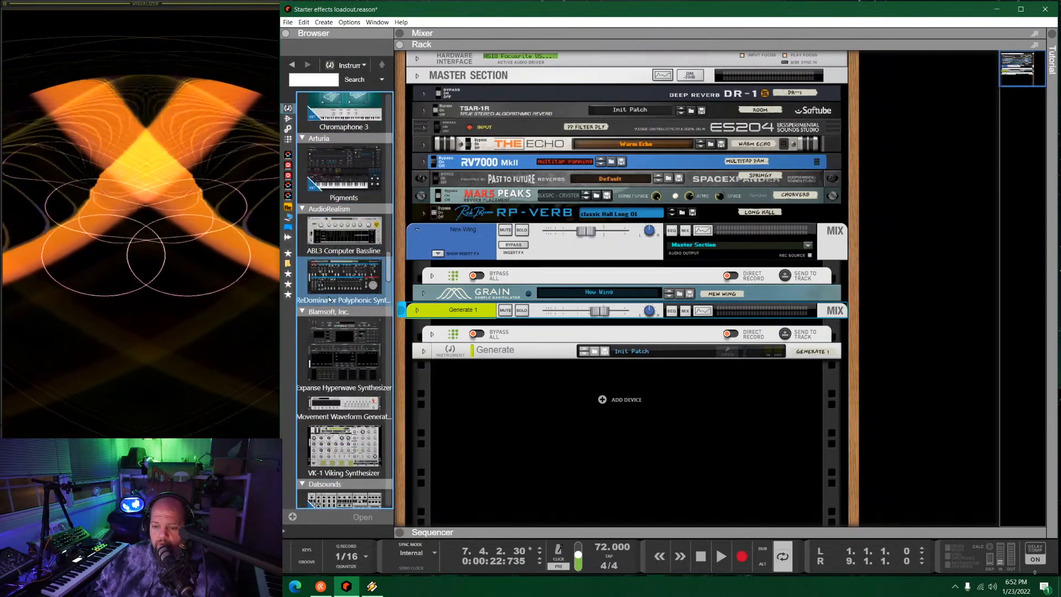
{"action": "scroll", "coordinate": [339, 261], "scroll_direction": "down", "scroll_amount": 5}
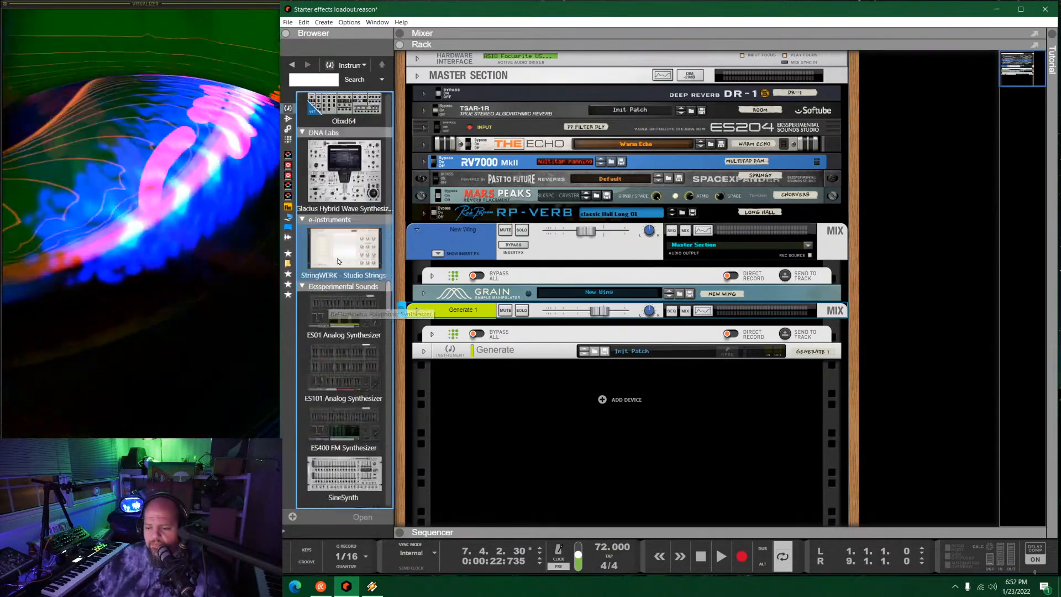
{"action": "scroll", "coordinate": [339, 261], "scroll_direction": "down", "scroll_amount": 10}
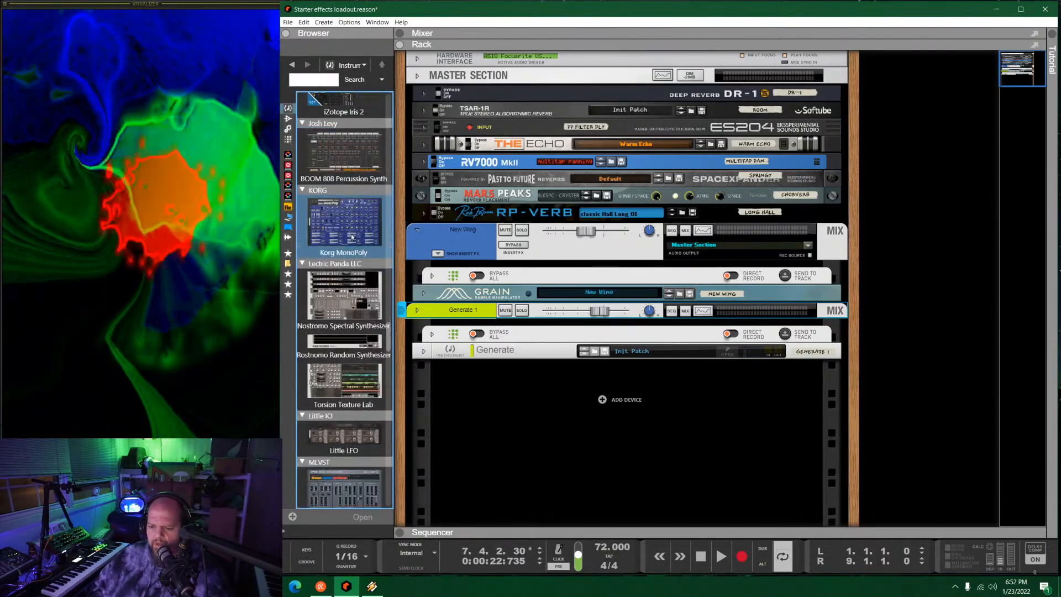
{"action": "scroll", "coordinate": [364, 225], "scroll_direction": "down", "scroll_amount": 8}
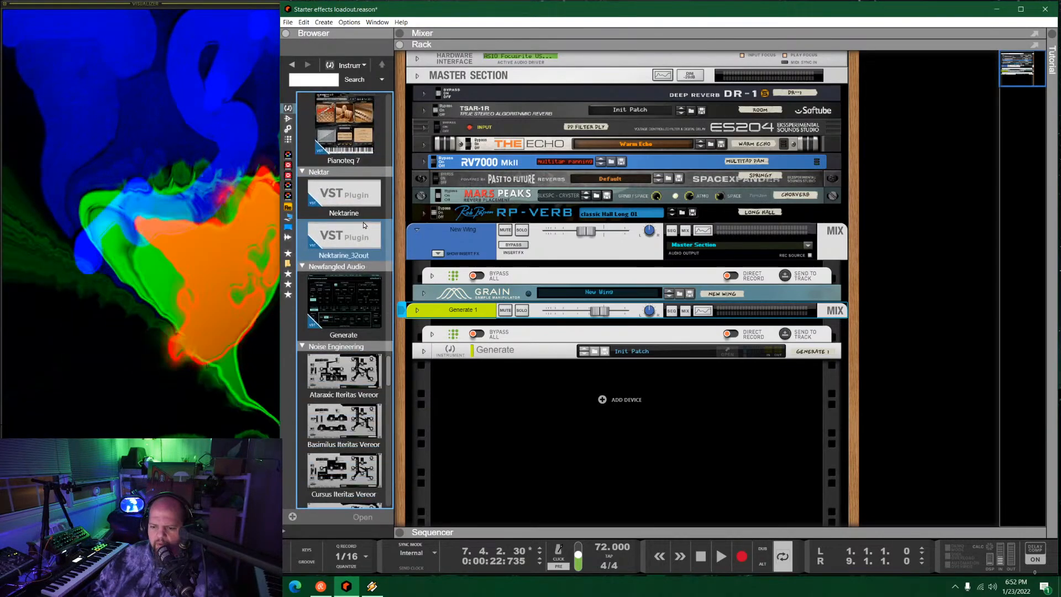
{"action": "scroll", "coordinate": [365, 225], "scroll_direction": "down", "scroll_amount": 6}
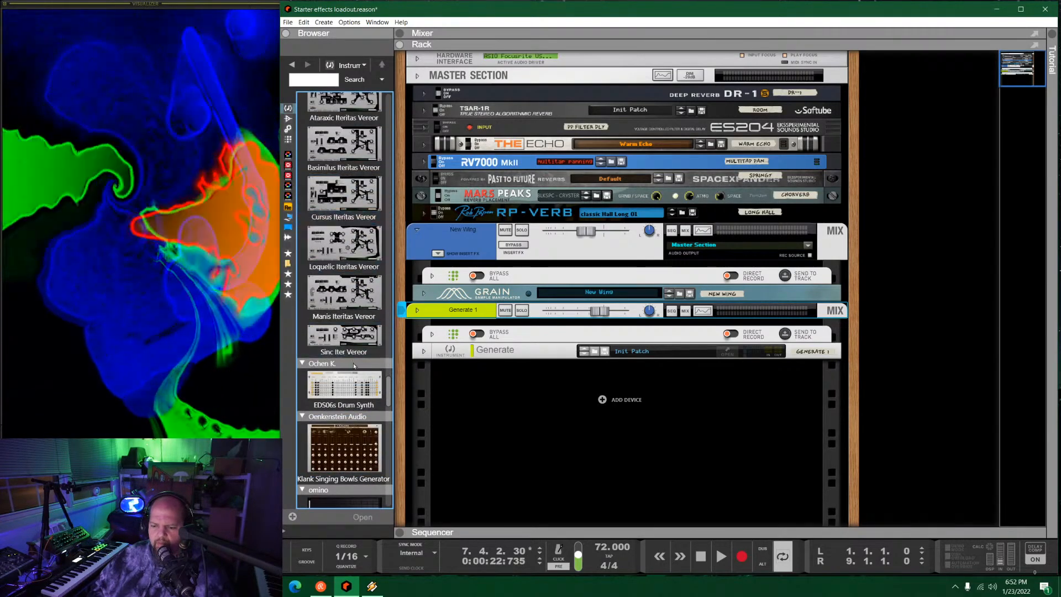
{"action": "left_click_drag", "start_coordinate": [336, 393], "coordinate": [686, 342]}
{"action": "left_click_drag", "start_coordinate": [938, 210], "coordinate": [934, 209]}
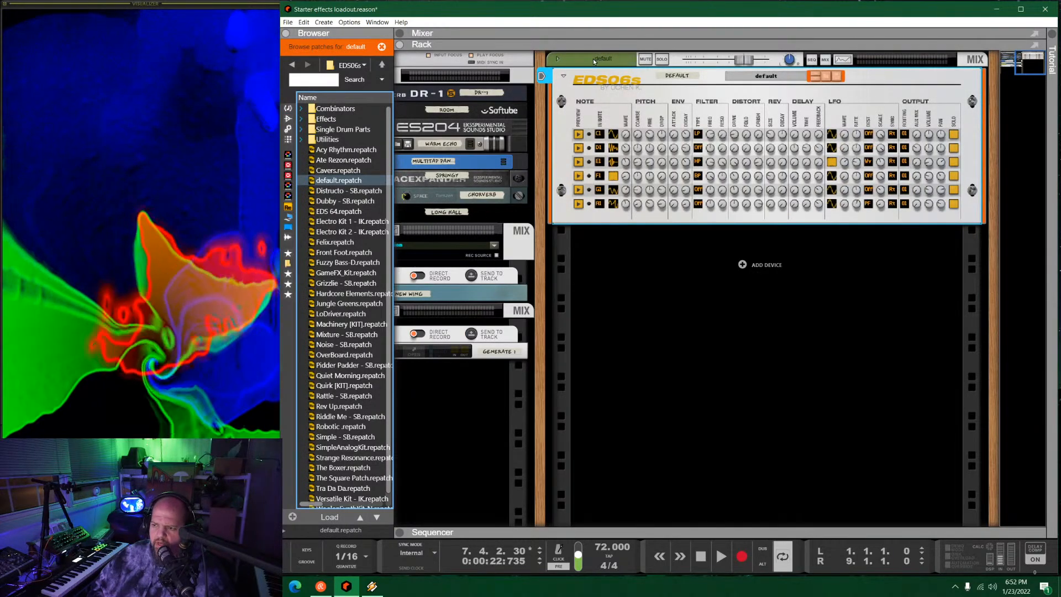
Set the track color of the EDS06s mix channel to Deep Purple.
{"action": "right_click", "coordinate": [593, 61]}
{"action": "mouse_move", "coordinate": [689, 377]}
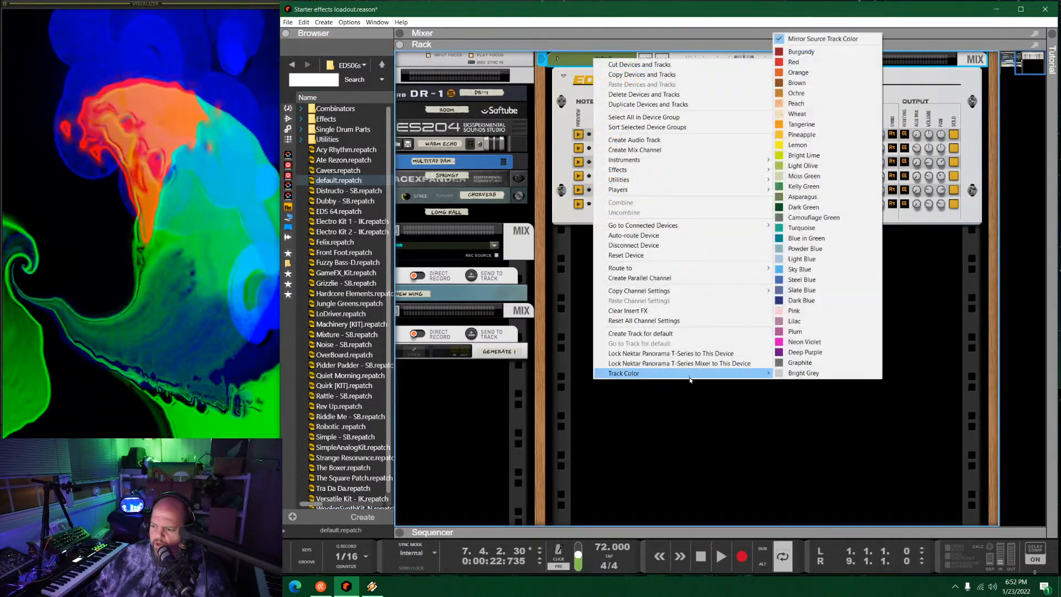
{"action": "left_click", "coordinate": [805, 354]}
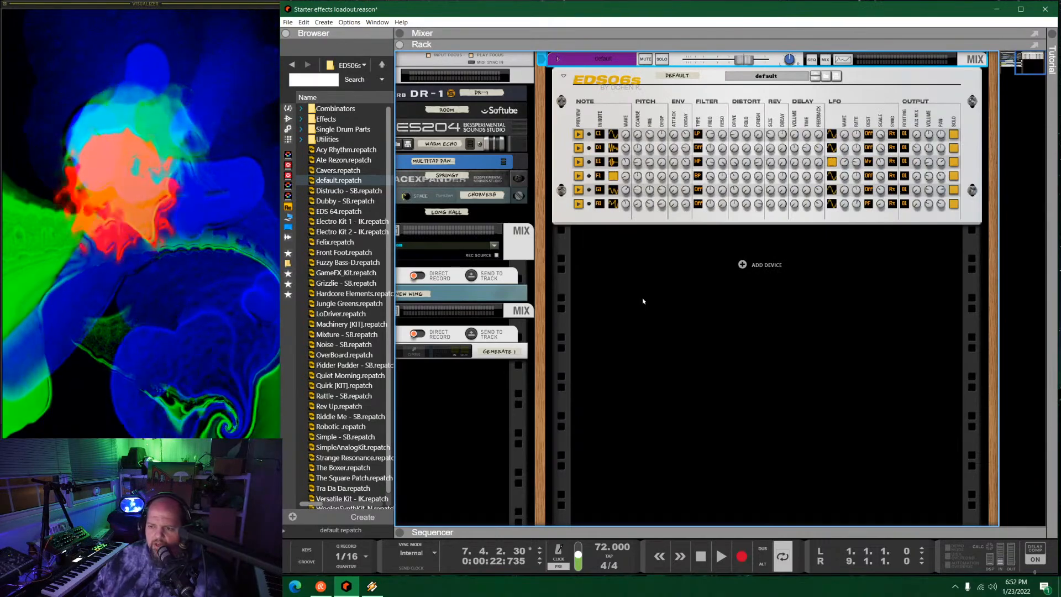
Add a Drum Sequencer player to the EDS06s and start it running.
{"action": "left_click", "coordinate": [289, 140]}
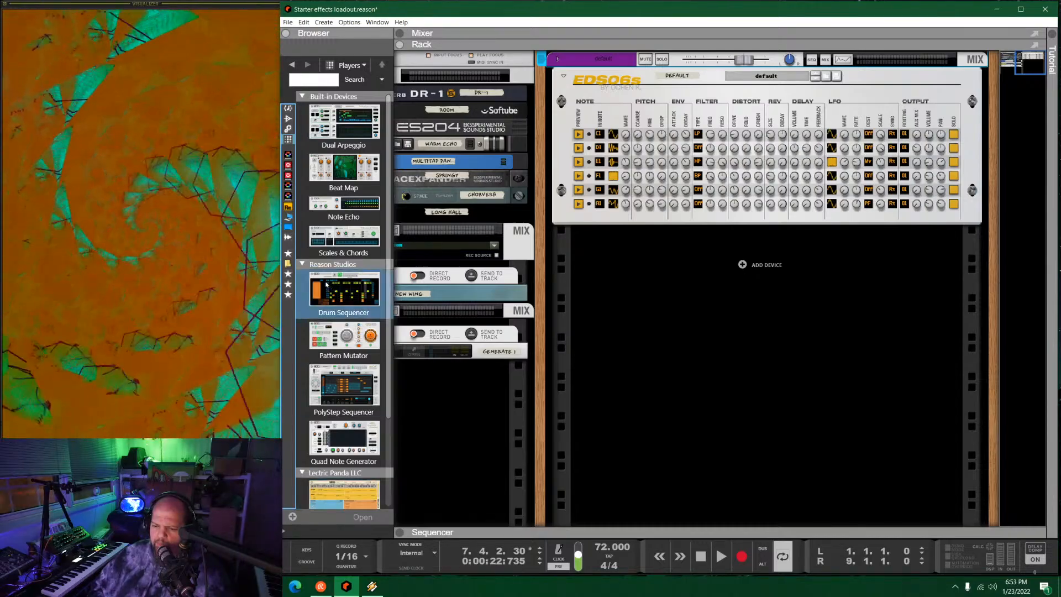
{"action": "left_click_drag", "start_coordinate": [326, 285], "coordinate": [691, 80]}
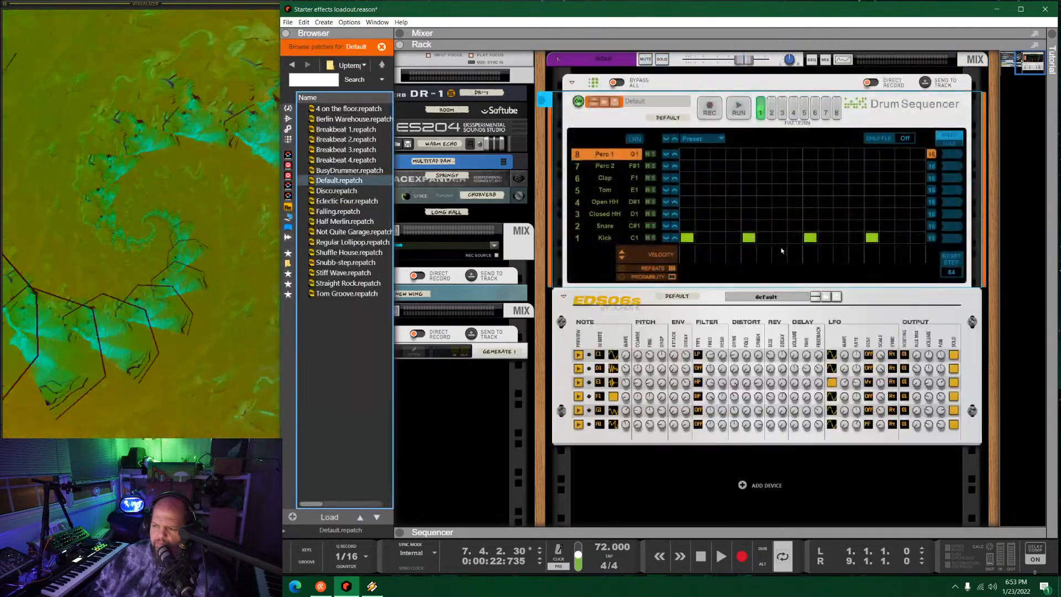
{"action": "left_click", "coordinate": [740, 109]}
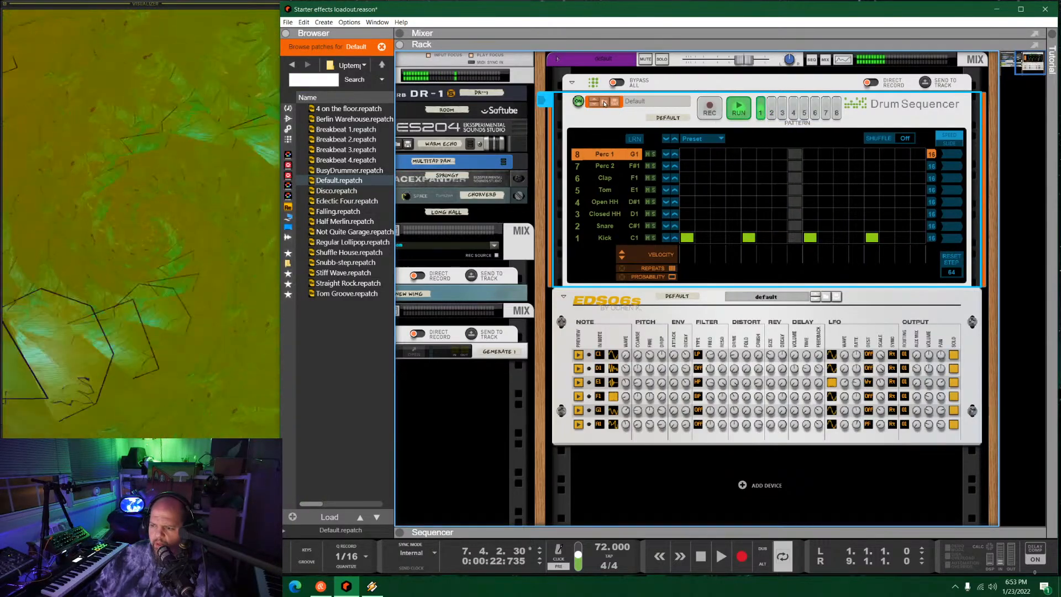
Load the Berlin Warehouse patch into the Drum Sequencer and switch it to pattern 2.
{"action": "left_click", "coordinate": [363, 130]}
{"action": "left_click", "coordinate": [354, 119]}
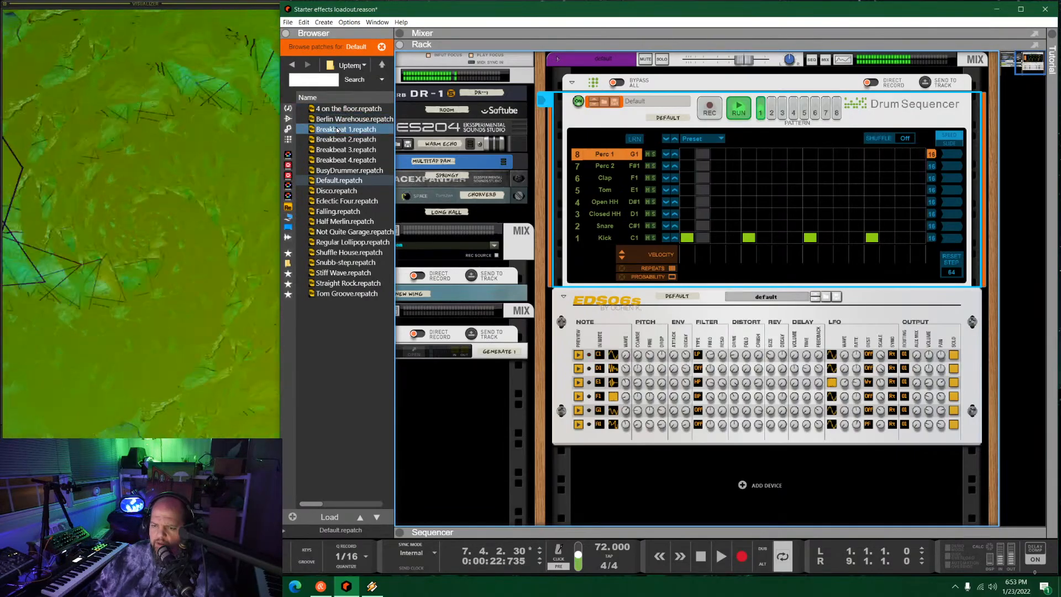
{"action": "left_click_drag", "start_coordinate": [354, 119], "coordinate": [716, 144]}
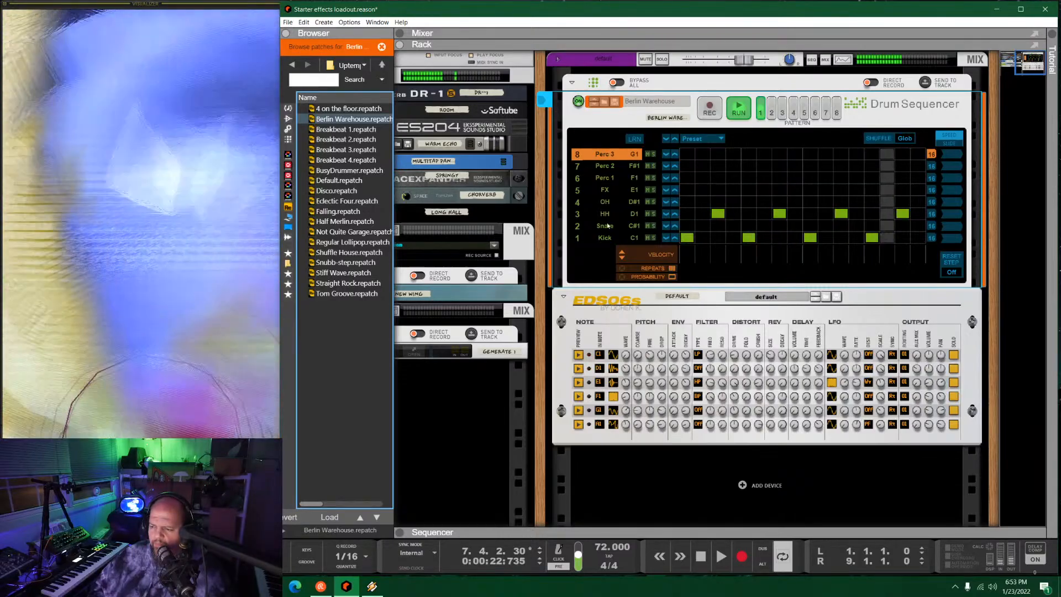
{"action": "left_click", "coordinate": [772, 110]}
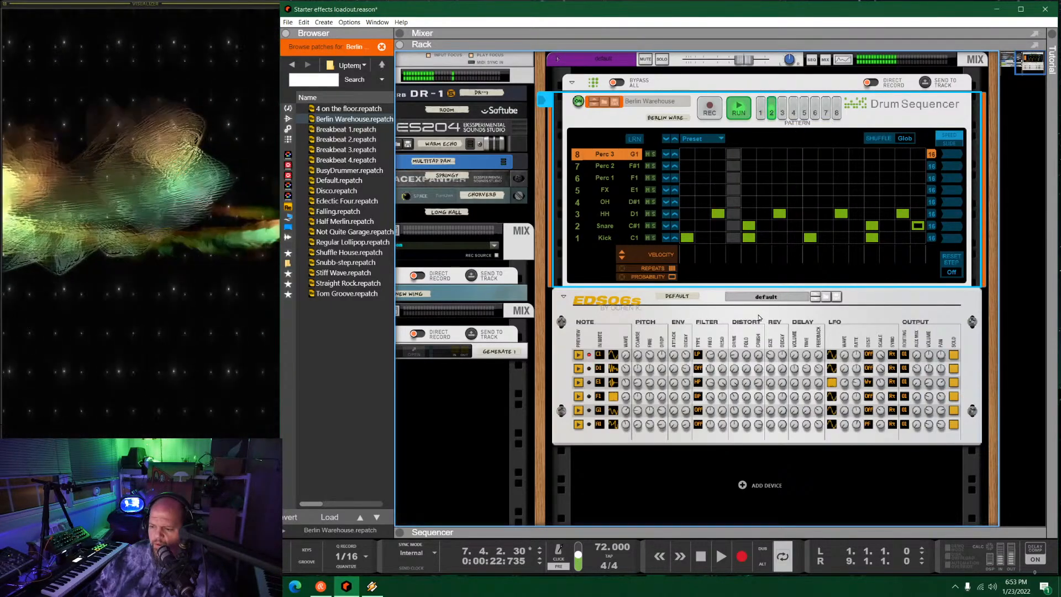
Stop playback and solo the EDS06s mix channel.
{"action": "key", "text": "space"}
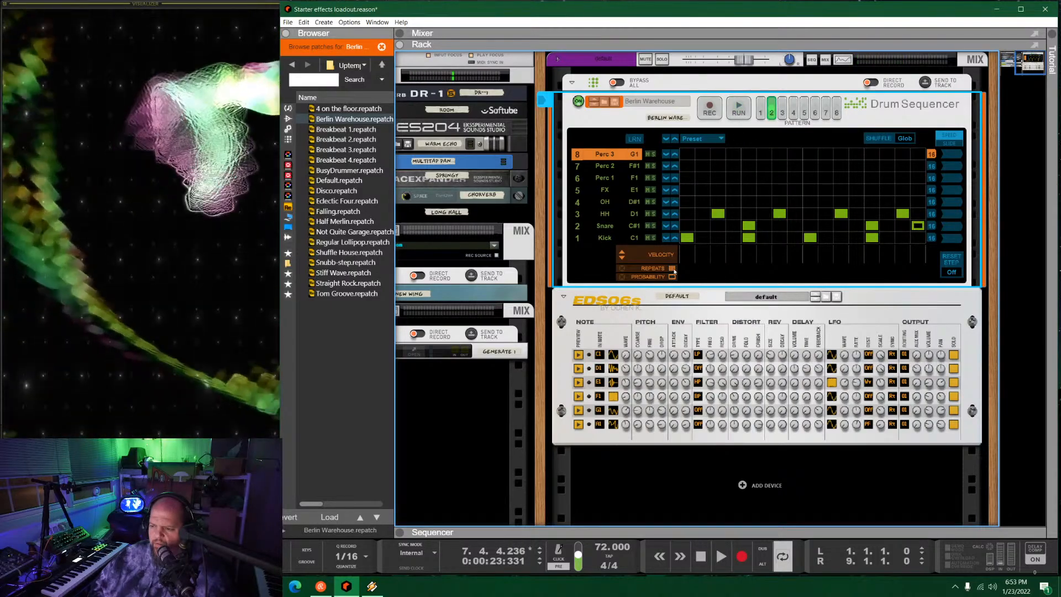
{"action": "left_click", "coordinate": [663, 58]}
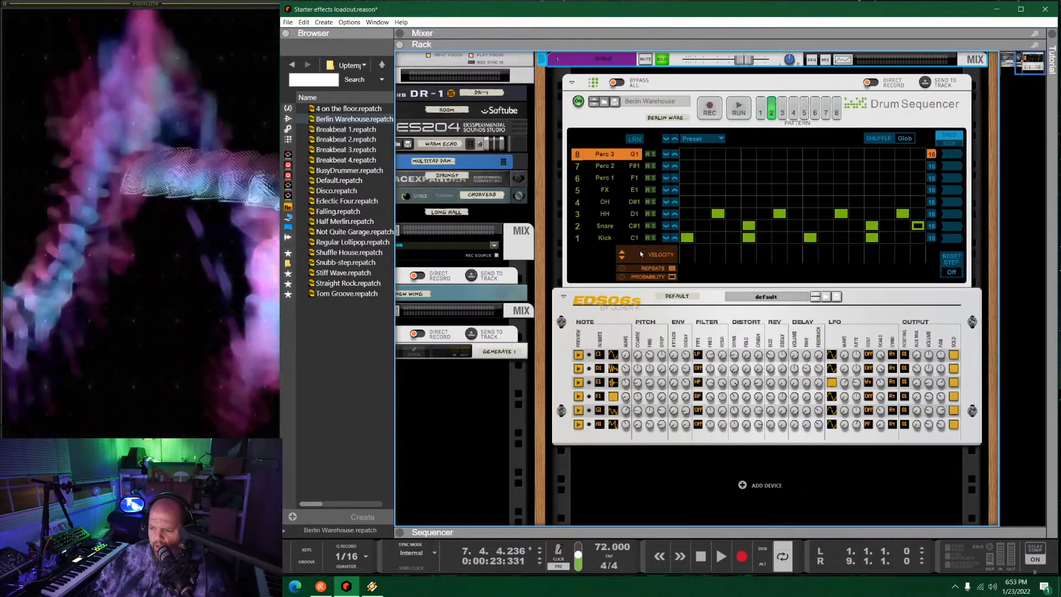
Reassign the Drum Sequencer lane notes: Snare to D1, HH to E1, OH to F1, FX to G1 and Perc 1 to A1.
{"action": "left_click", "coordinate": [636, 226]}
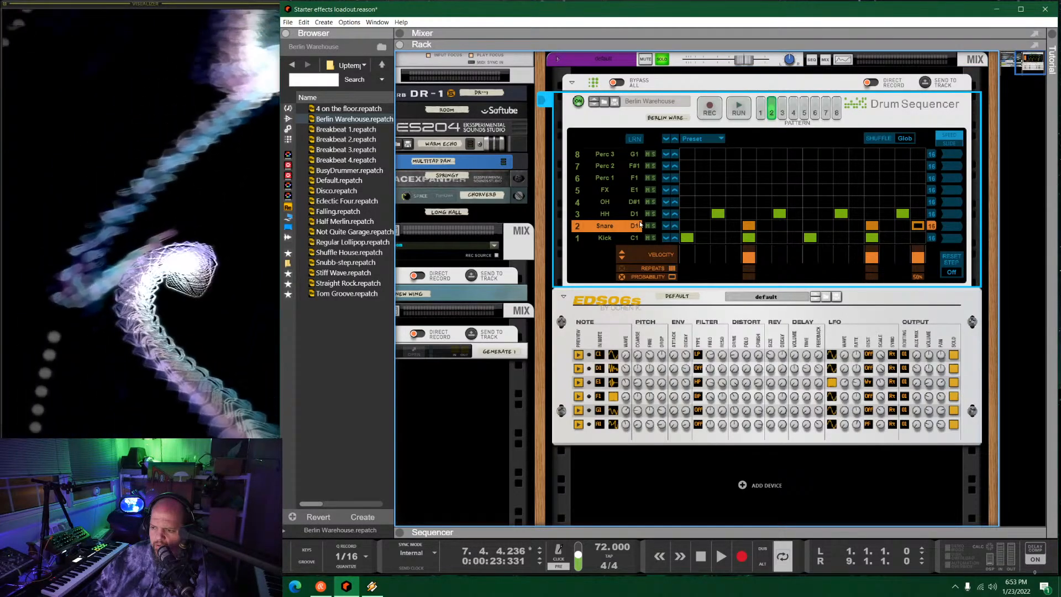
{"action": "left_click", "coordinate": [638, 215]}
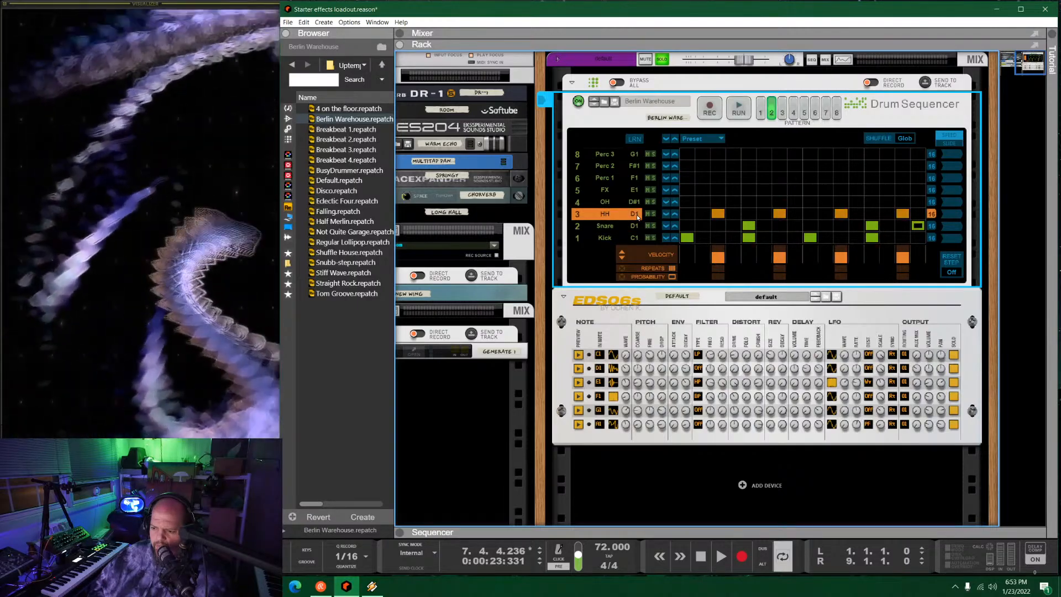
{"action": "left_click_drag", "start_coordinate": [637, 215], "coordinate": [639, 211]}
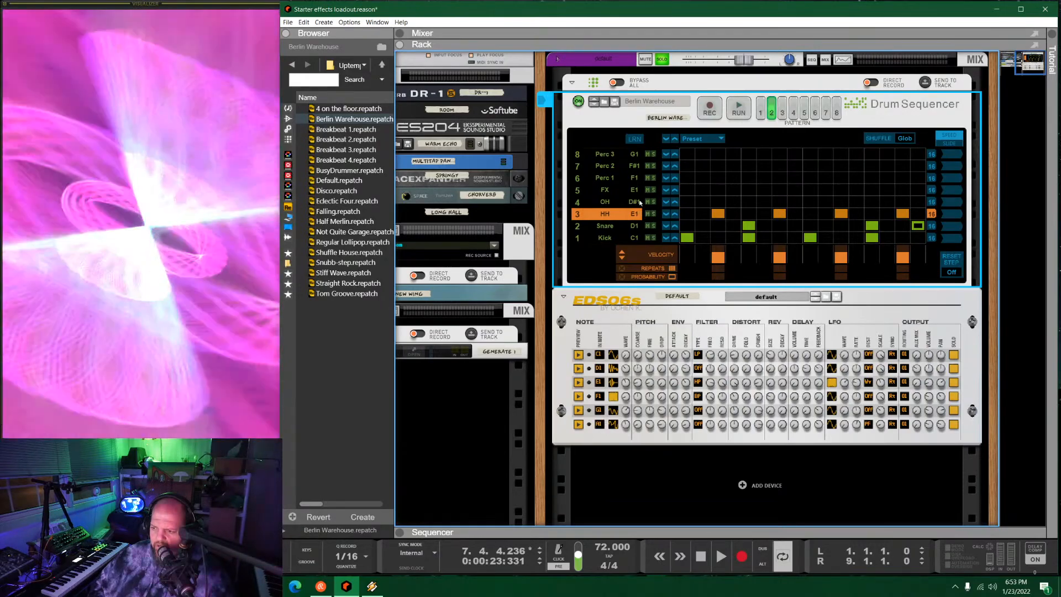
{"action": "left_click_drag", "start_coordinate": [632, 204], "coordinate": [641, 200]}
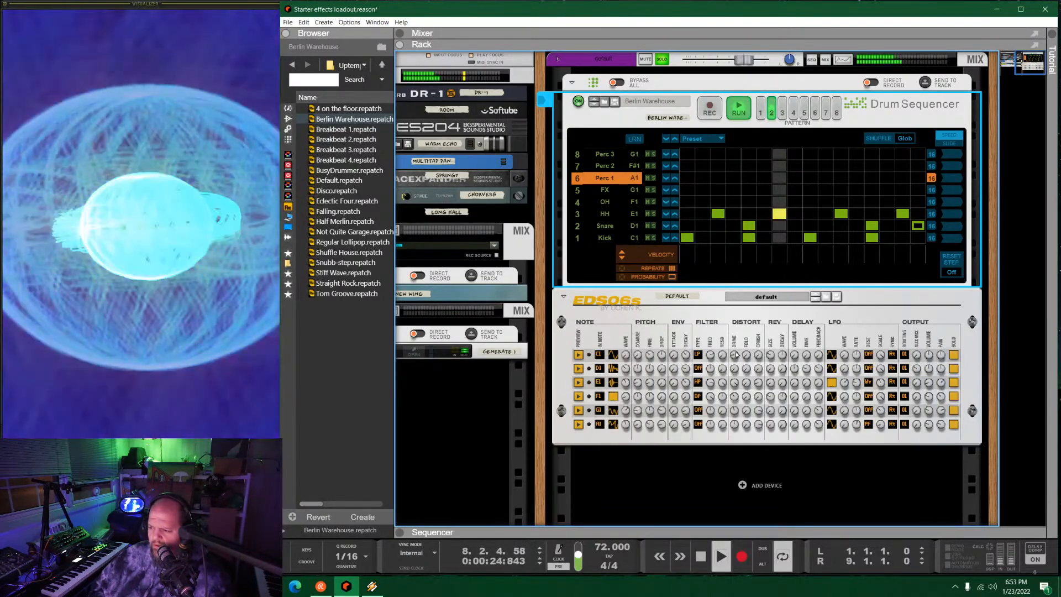
Load the Distructo - SB patch into the EDS06s drum synth.
{"action": "scroll", "coordinate": [713, 296], "scroll_direction": "down", "scroll_amount": 1}
{"action": "left_click", "coordinate": [826, 264]}
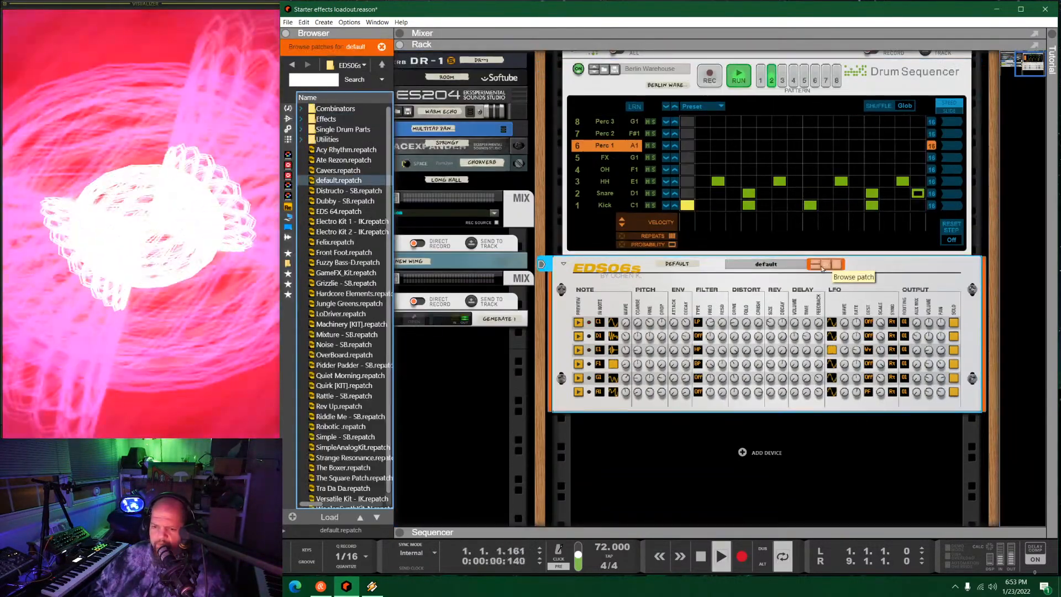
{"action": "left_click", "coordinate": [330, 191]}
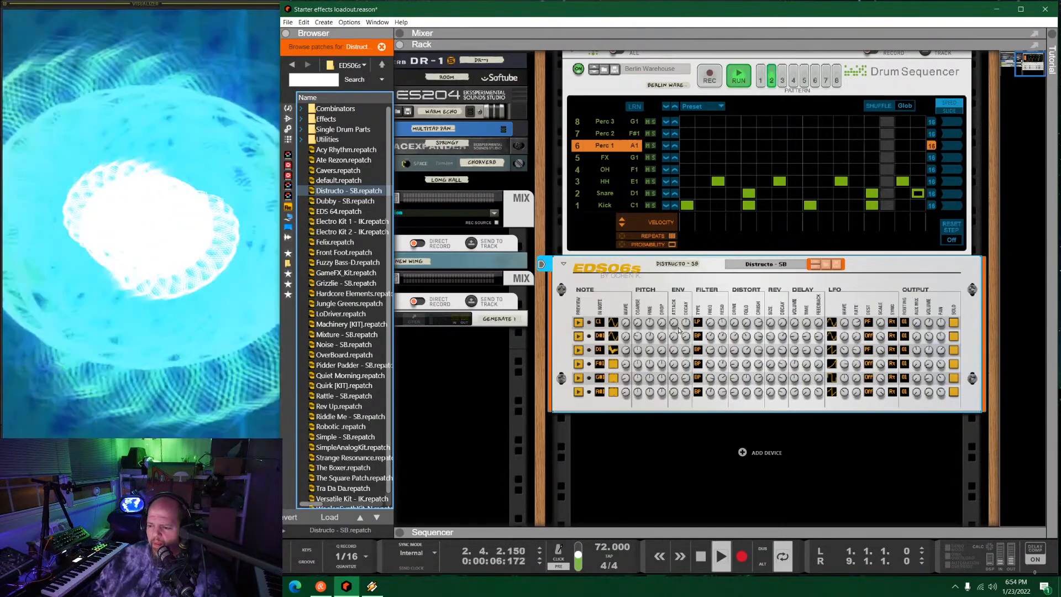
{"action": "left_click", "coordinate": [600, 335]}
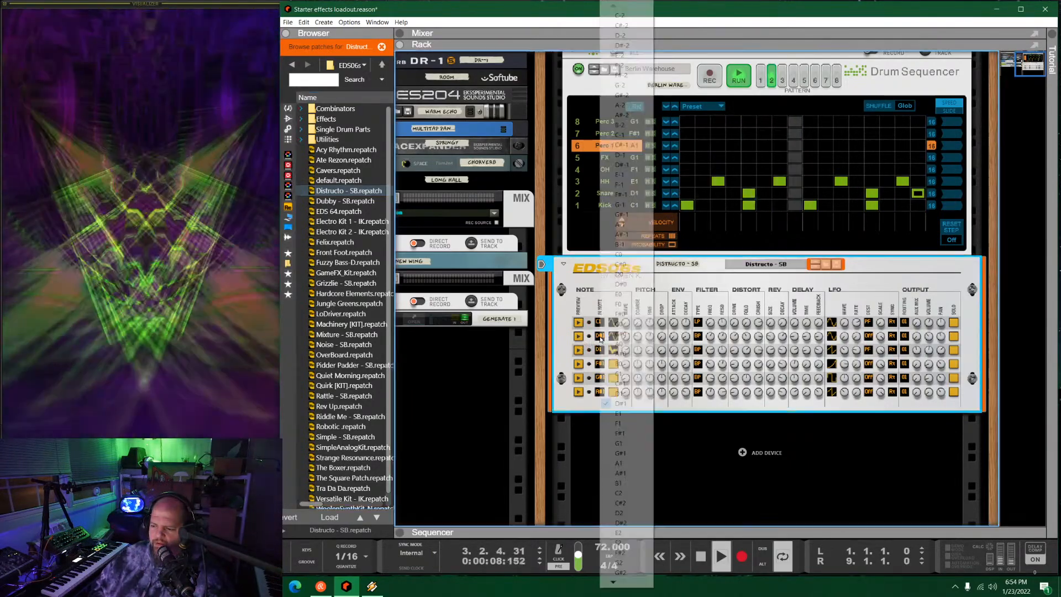
{"action": "left_click", "coordinate": [605, 344]}
{"action": "left_click", "coordinate": [598, 335]}
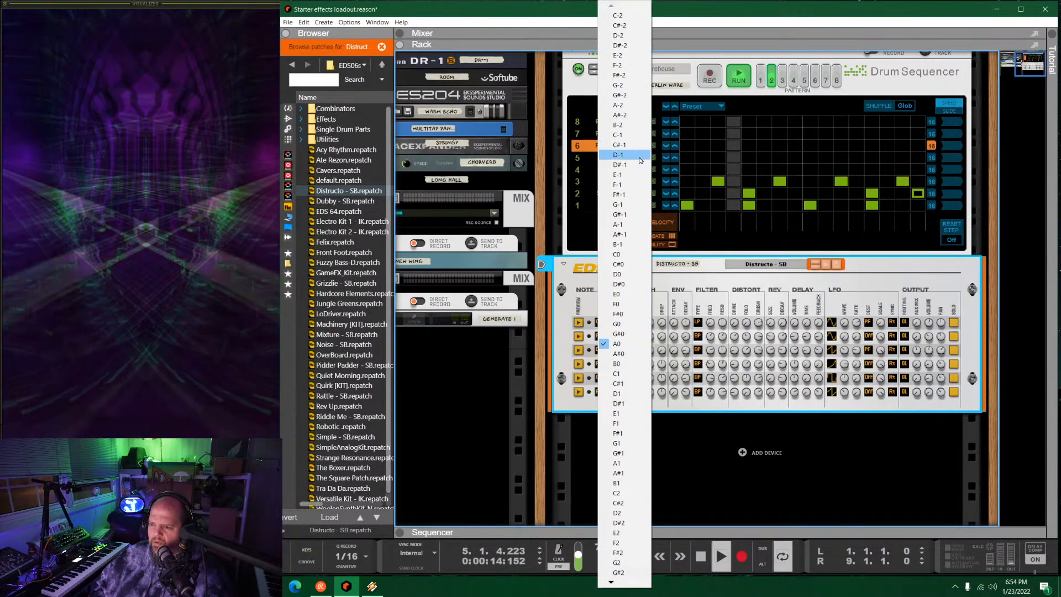
{"action": "left_click", "coordinate": [639, 159]}
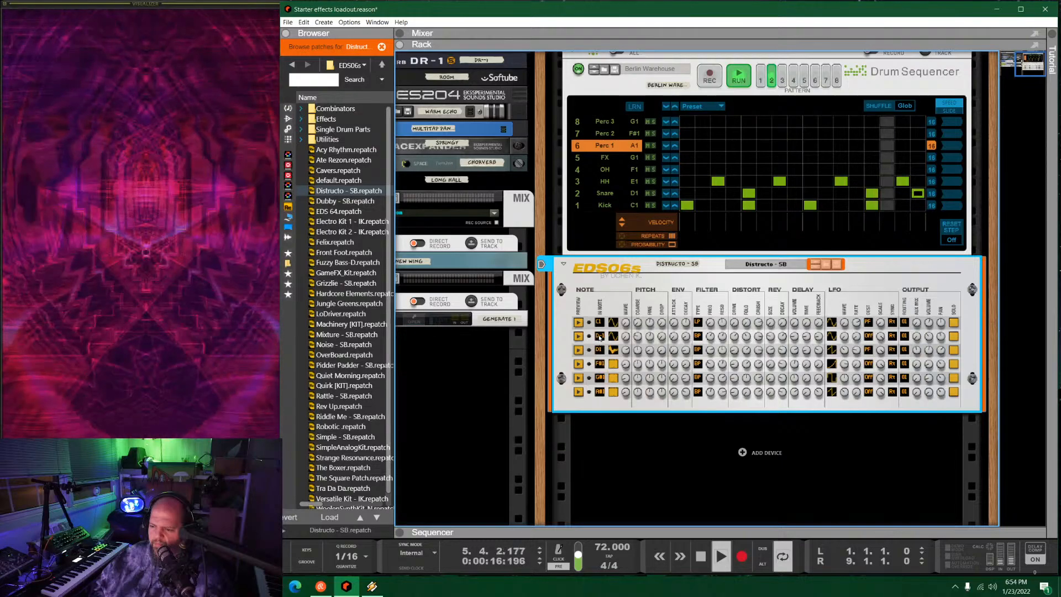
Assign EDS06s channels 2 to 6 the MIDI notes D1, E1, F1, G1 and A1 to match the sequencer lanes.
{"action": "left_click", "coordinate": [600, 336]}
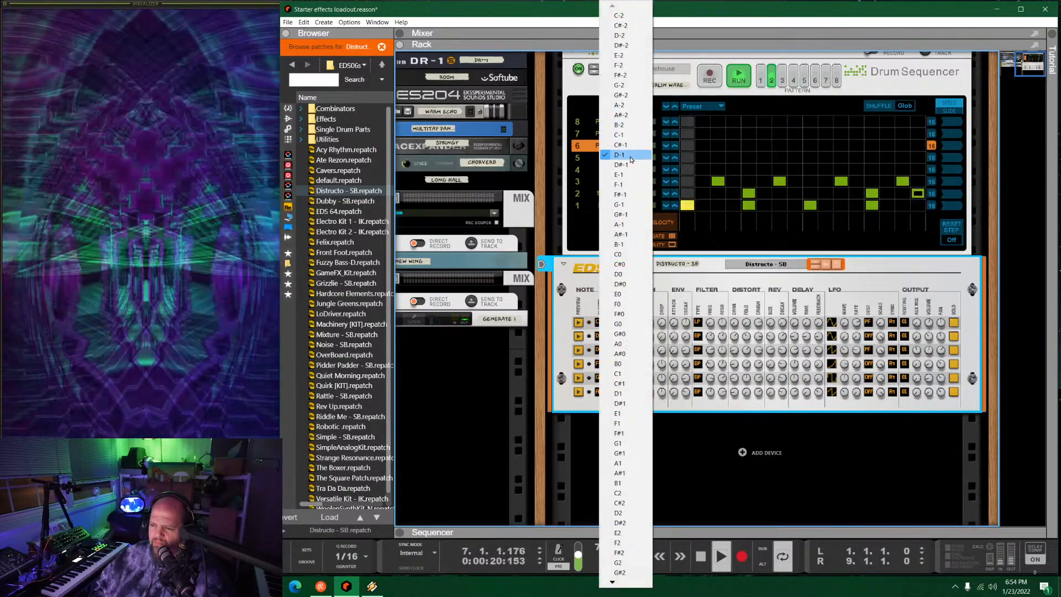
{"action": "left_click", "coordinate": [619, 394]}
{"action": "left_click", "coordinate": [599, 350]}
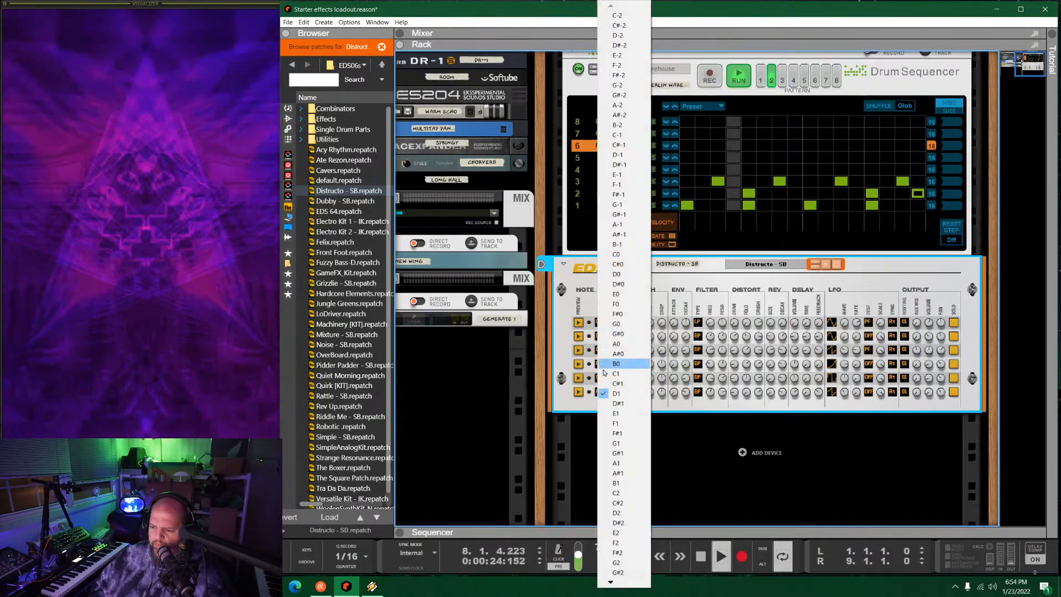
{"action": "left_click", "coordinate": [628, 435]}
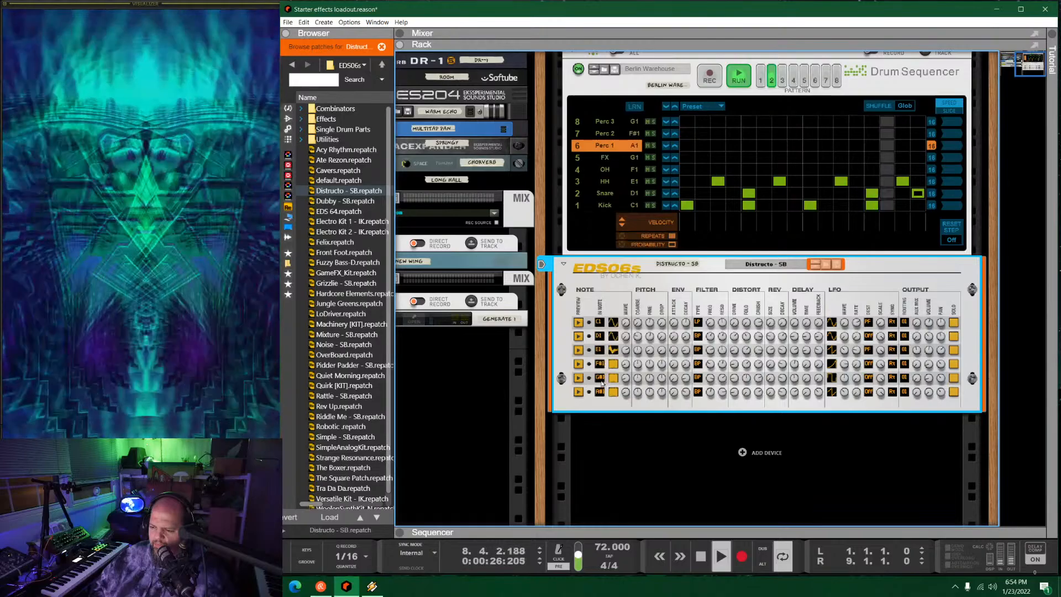
{"action": "left_click", "coordinate": [600, 364]}
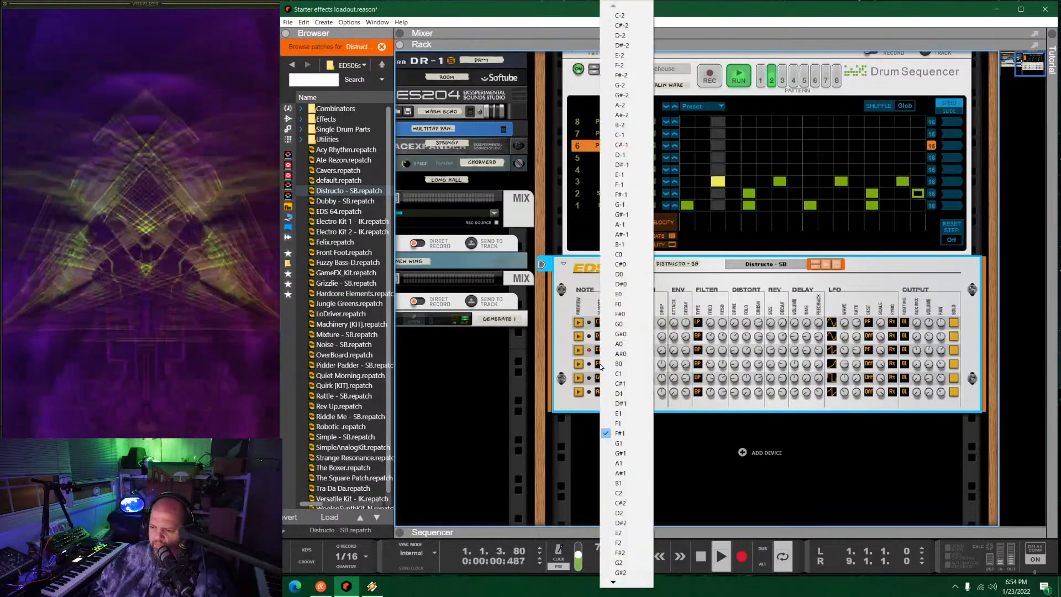
{"action": "left_click", "coordinate": [620, 424]}
{"action": "left_click", "coordinate": [599, 378]}
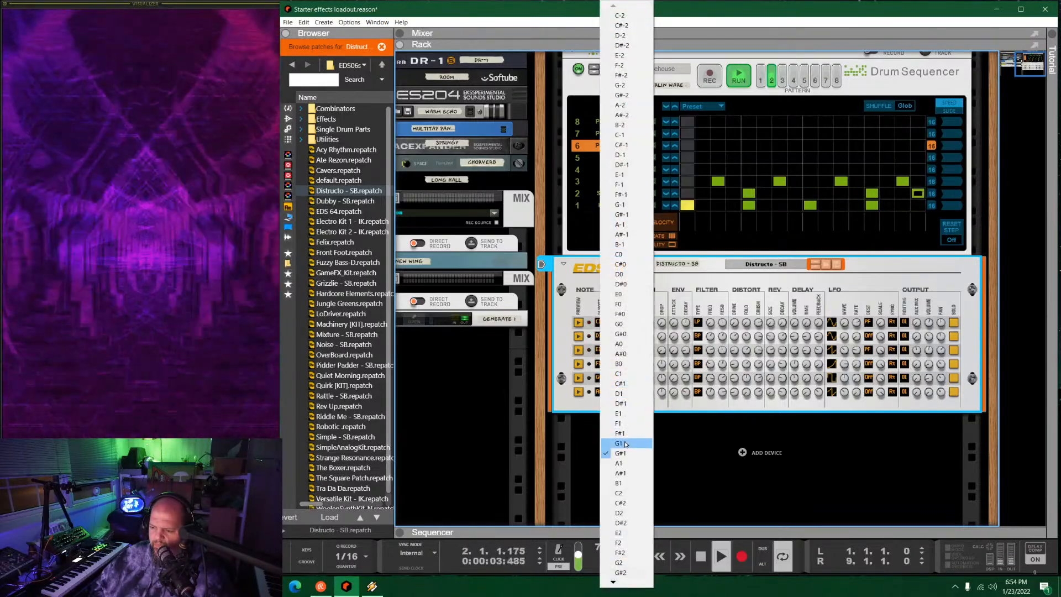
{"action": "left_click", "coordinate": [619, 414]}
{"action": "left_click", "coordinate": [600, 392]}
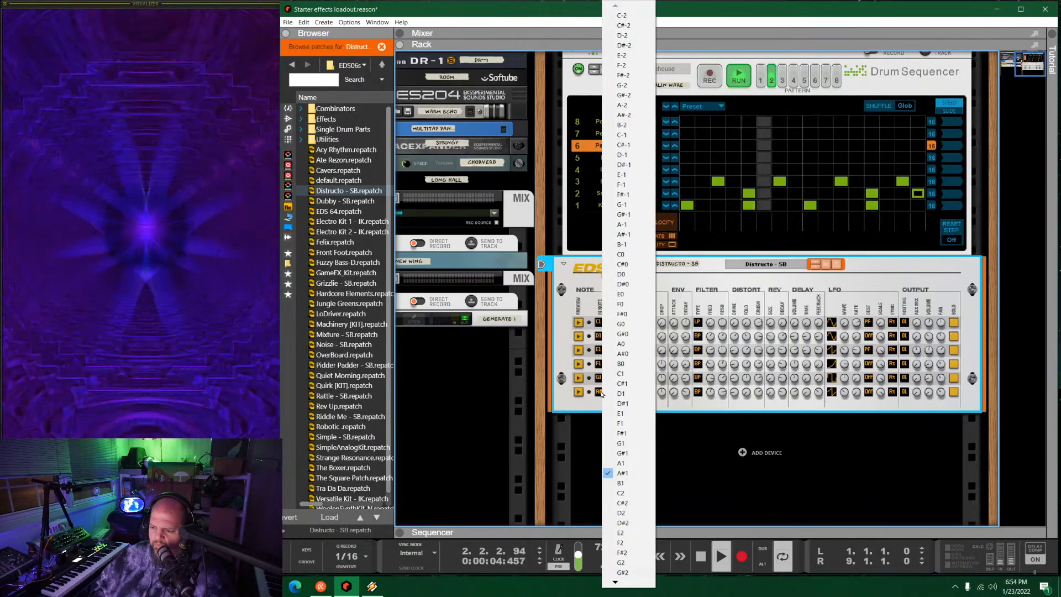
{"action": "left_click", "coordinate": [622, 459]}
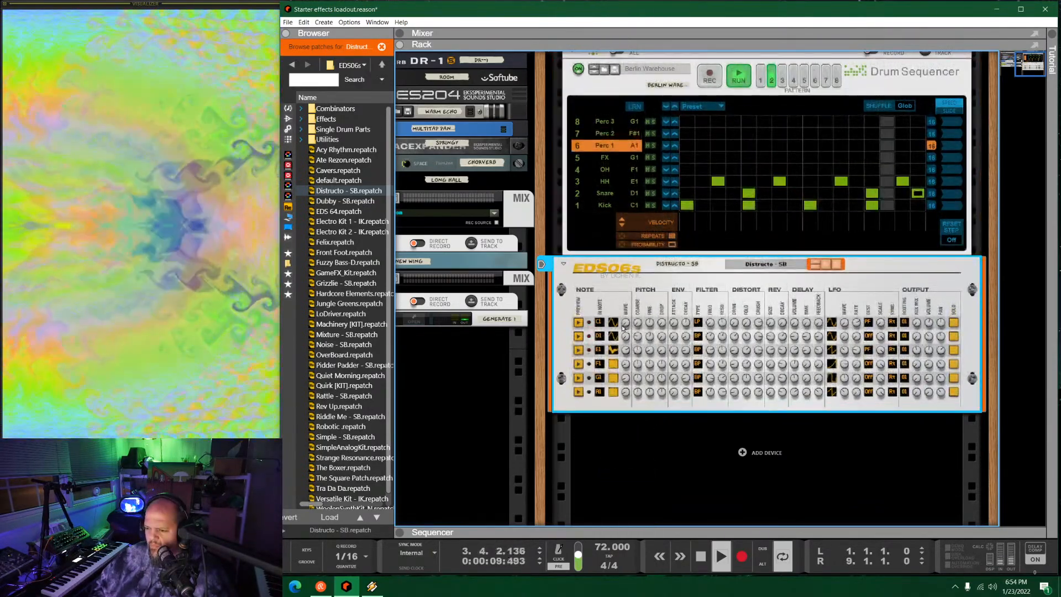
Shape the channel 1 kick by trying other waveforms and adjusting its distortion, pitch and envelope decay.
{"action": "left_click_drag", "start_coordinate": [627, 317], "coordinate": [627, 311]}
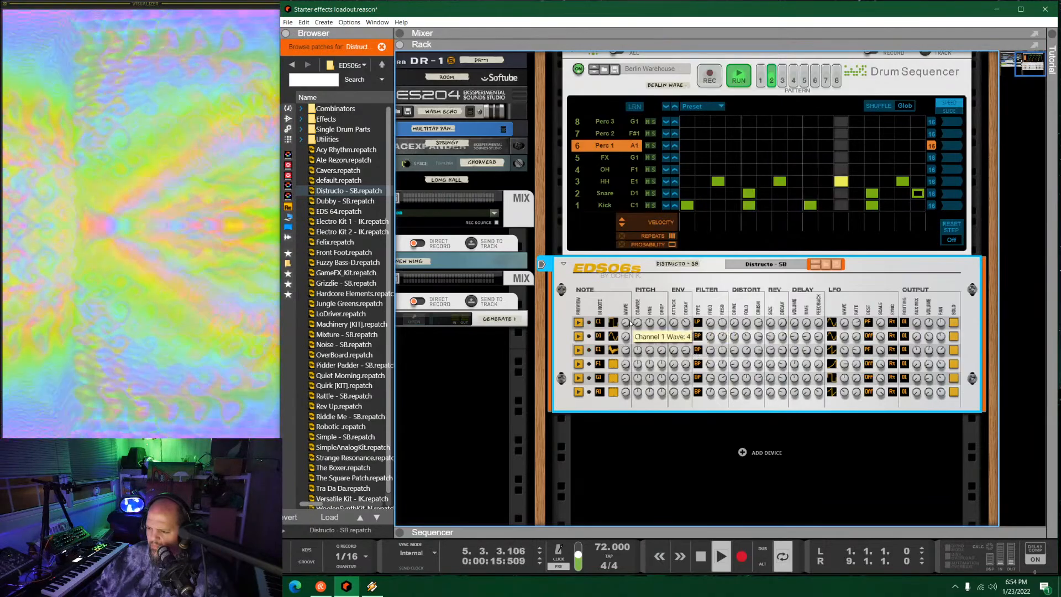
{"action": "left_click_drag", "start_coordinate": [630, 325], "coordinate": [631, 334]}
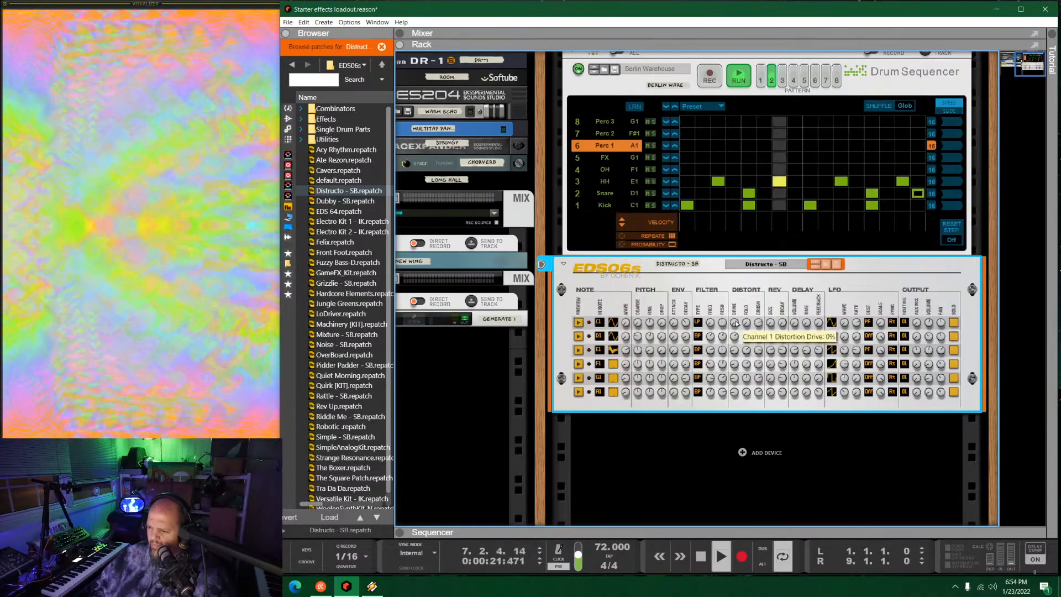
{"action": "left_click_drag", "start_coordinate": [734, 321], "coordinate": [760, 319]}
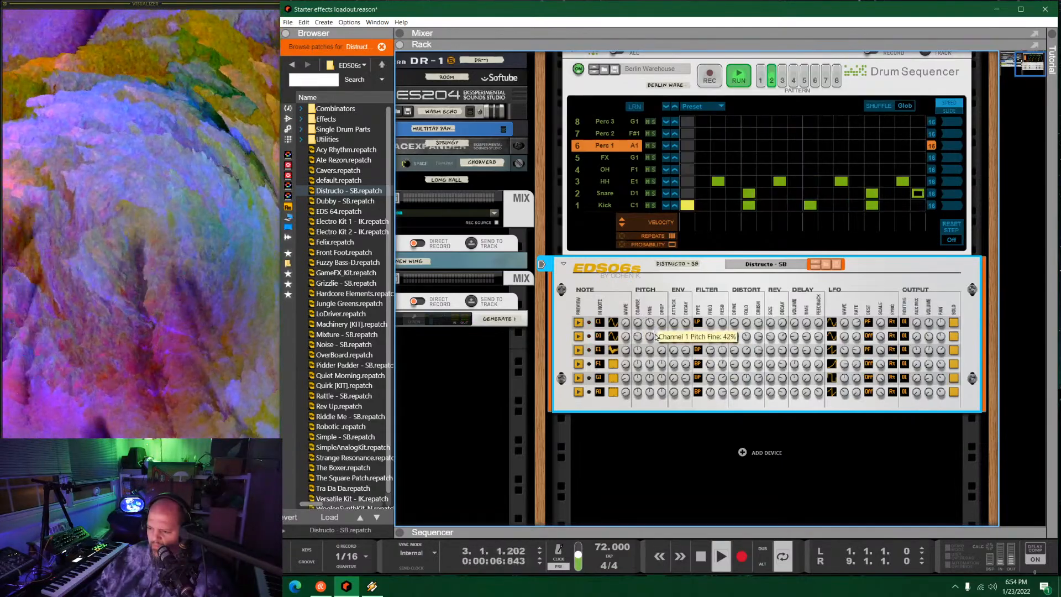
{"action": "left_click_drag", "start_coordinate": [656, 338], "coordinate": [659, 328]}
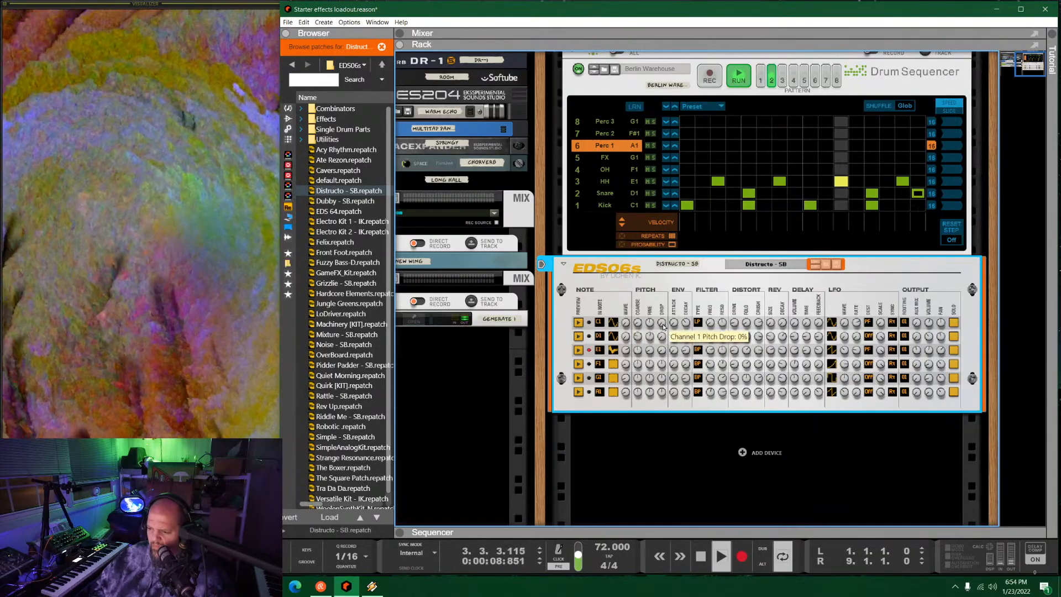
{"action": "left_click_drag", "start_coordinate": [667, 316], "coordinate": [688, 334]}
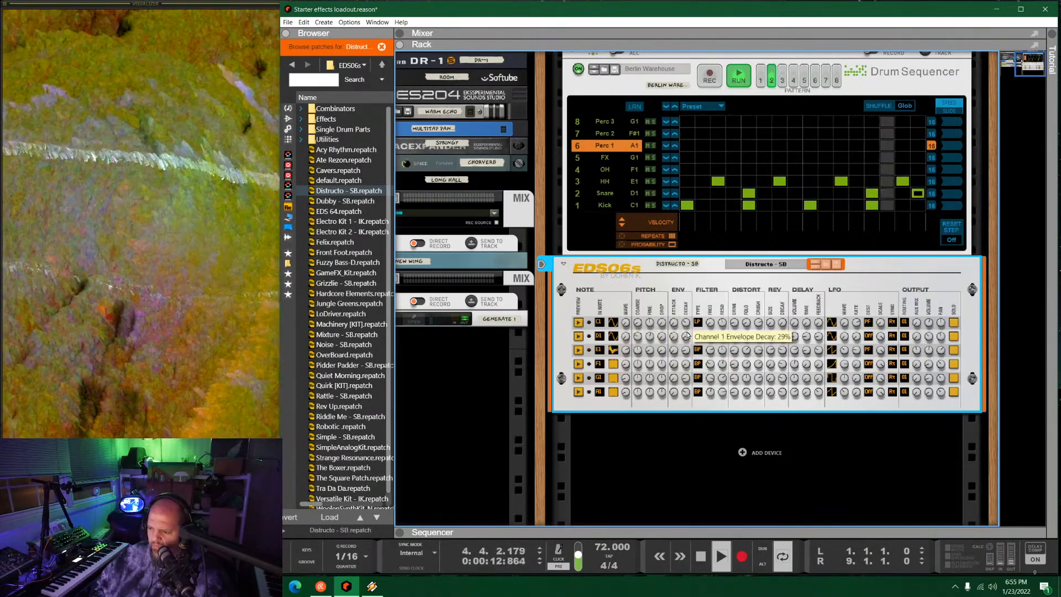
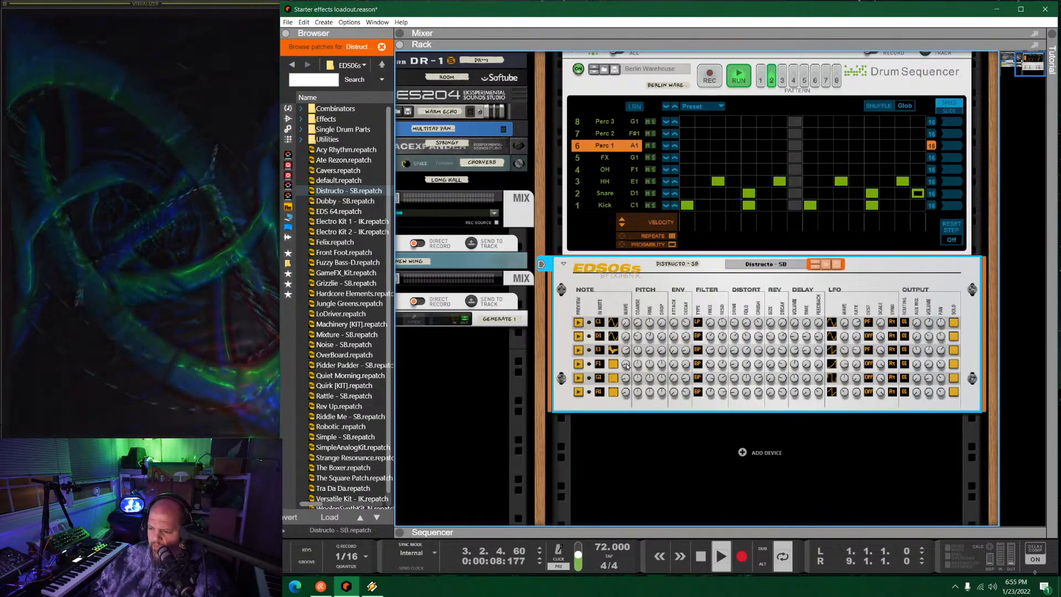
Reshape the channel 3 hi-hat with a different waveform and adjusted coarse pitch and distortion.
{"action": "left_click_drag", "start_coordinate": [614, 354], "coordinate": [638, 389]}
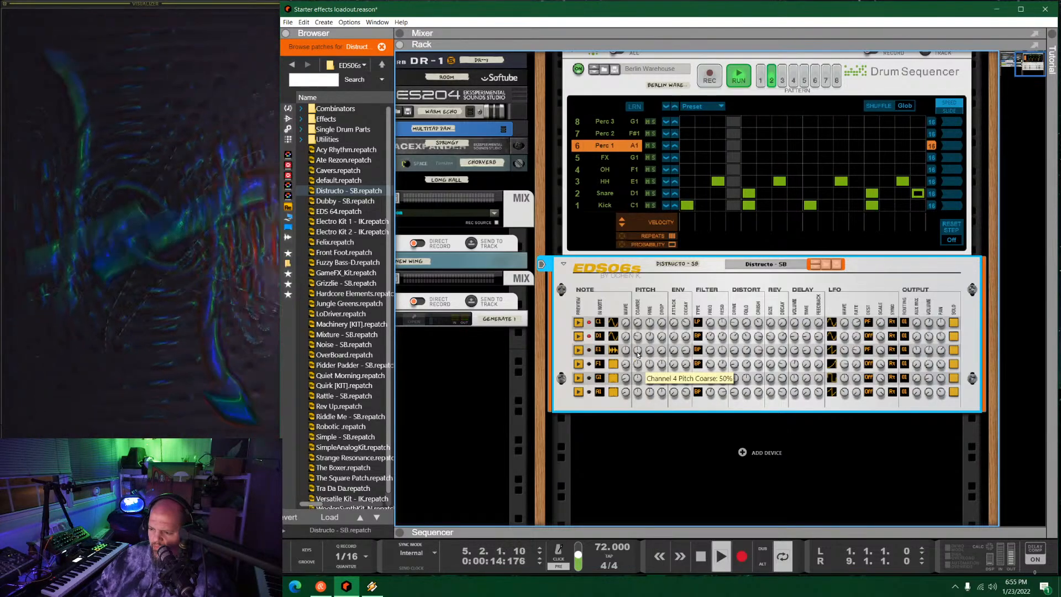
{"action": "left_click_drag", "start_coordinate": [640, 351], "coordinate": [652, 323]}
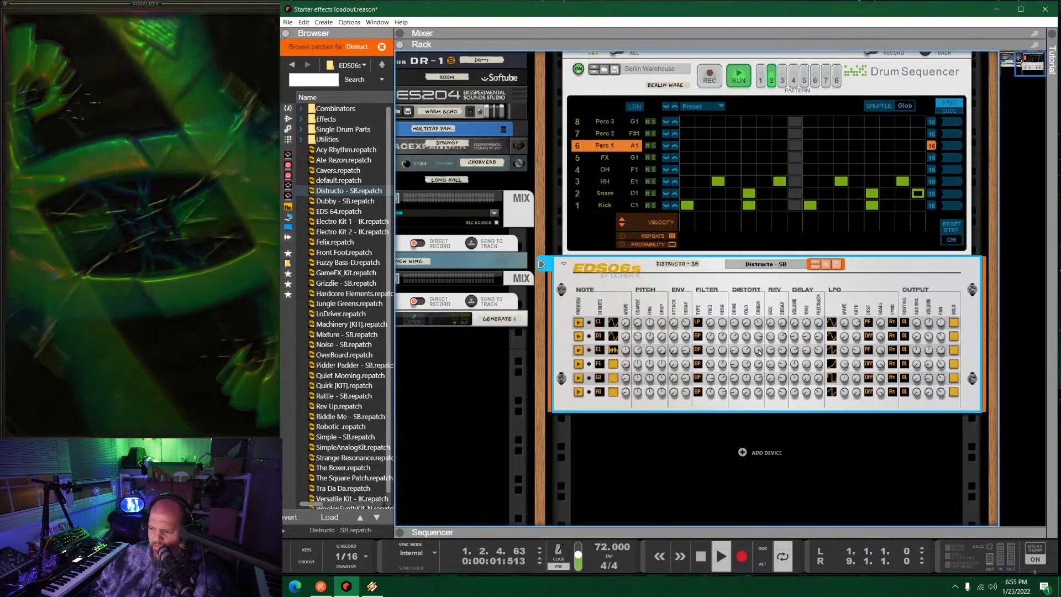
{"action": "left_click_drag", "start_coordinate": [760, 358], "coordinate": [748, 331]}
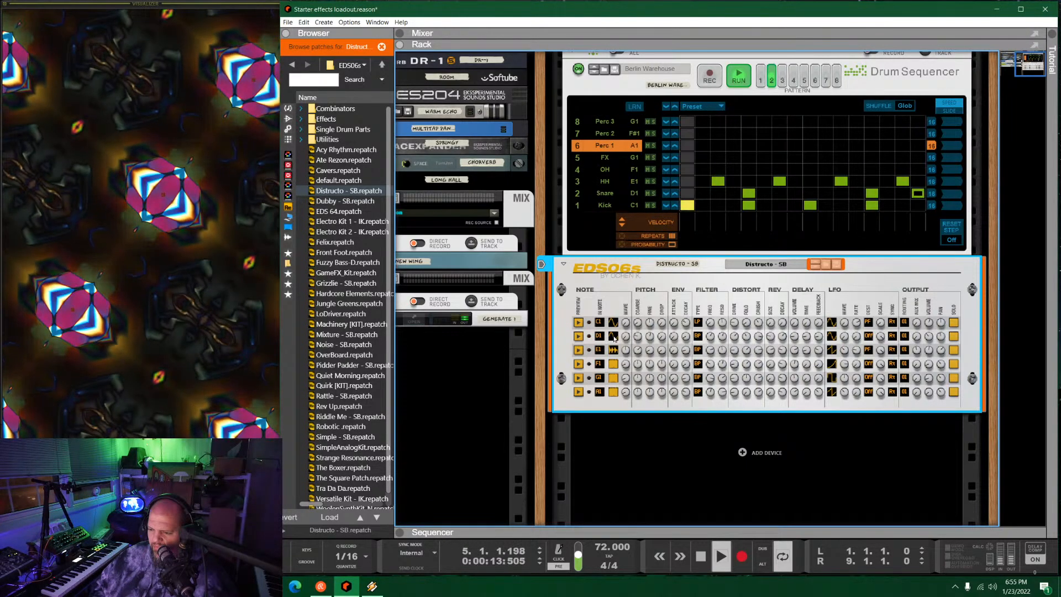
Give the channel 2 snare the same waveform as channels 4 to 6 and check its filter type options.
{"action": "left_click_drag", "start_coordinate": [625, 336], "coordinate": [636, 314]}
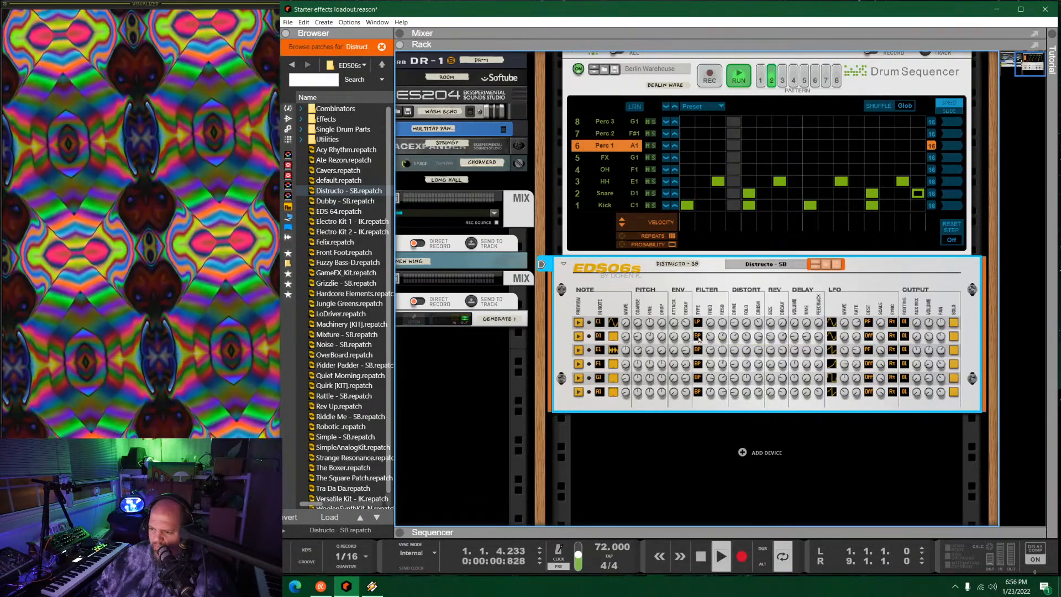
{"action": "left_click", "coordinate": [698, 337]}
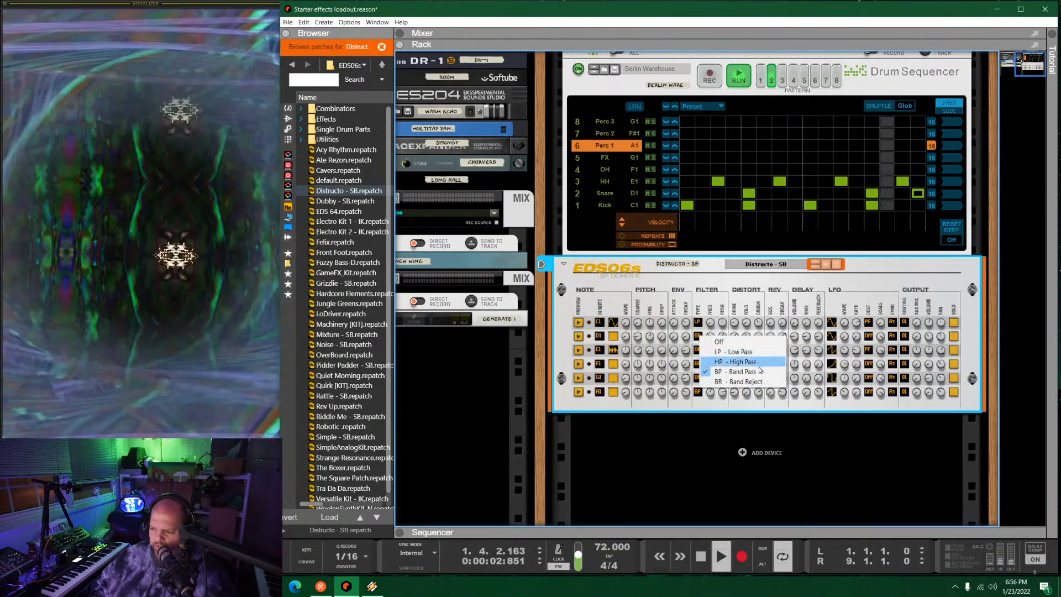
{"action": "left_click", "coordinate": [731, 298]}
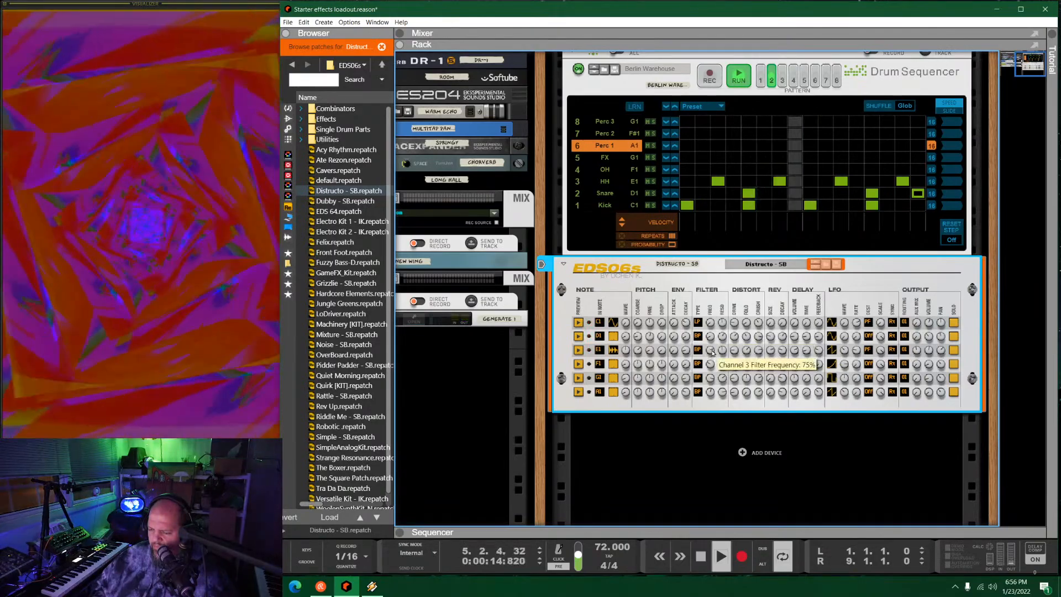
Set the channel 3 hi-hat's filter type to High Pass and adjust its frequency and resonance.
{"action": "left_click_drag", "start_coordinate": [713, 352], "coordinate": [715, 367]}
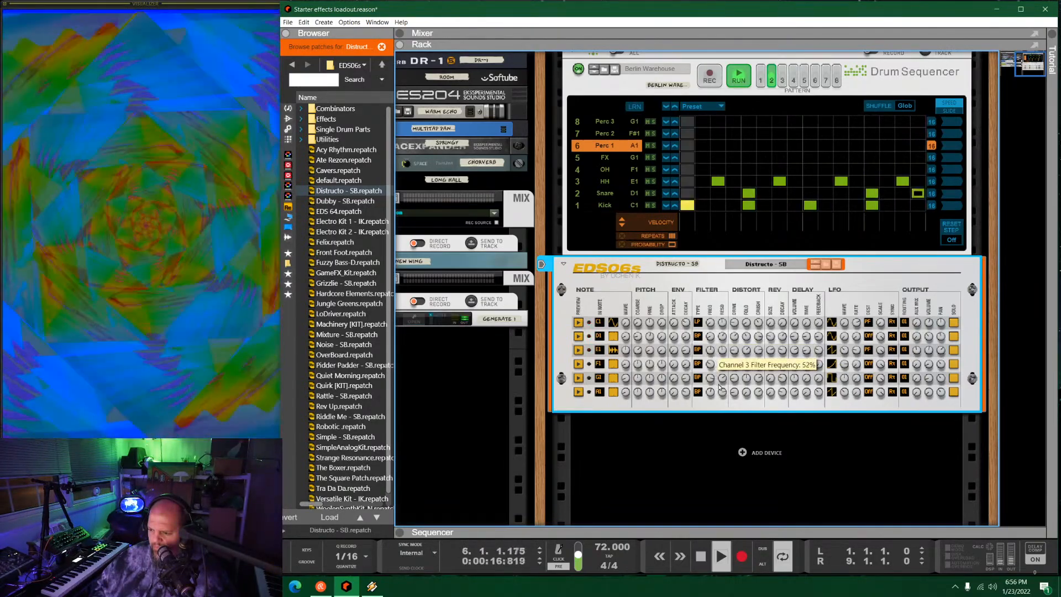
{"action": "left_click", "coordinate": [698, 350]}
{"action": "left_click", "coordinate": [741, 373]}
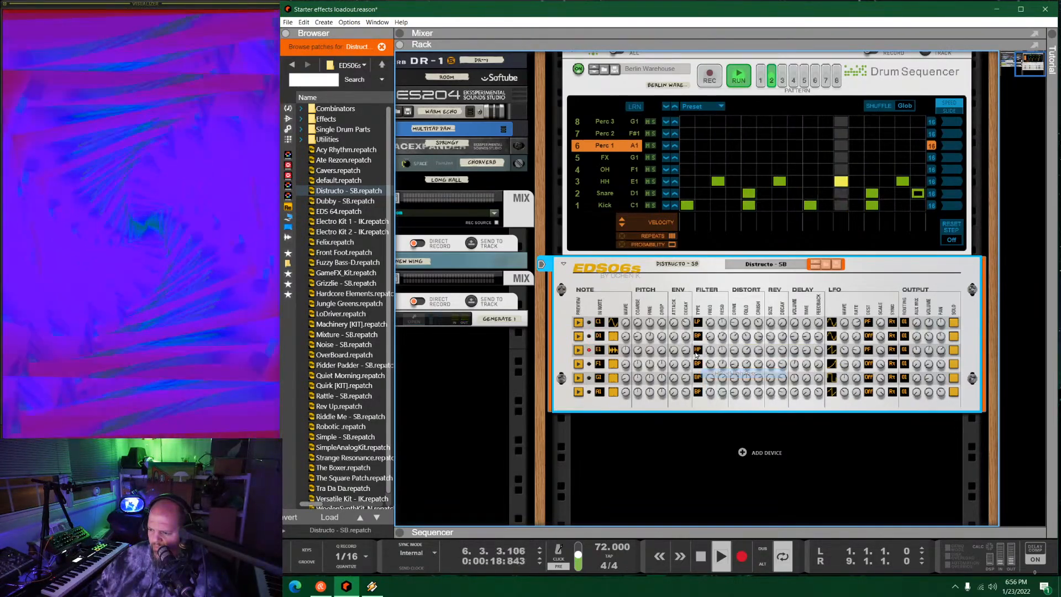
{"action": "left_click_drag", "start_coordinate": [732, 321], "coordinate": [758, 427]}
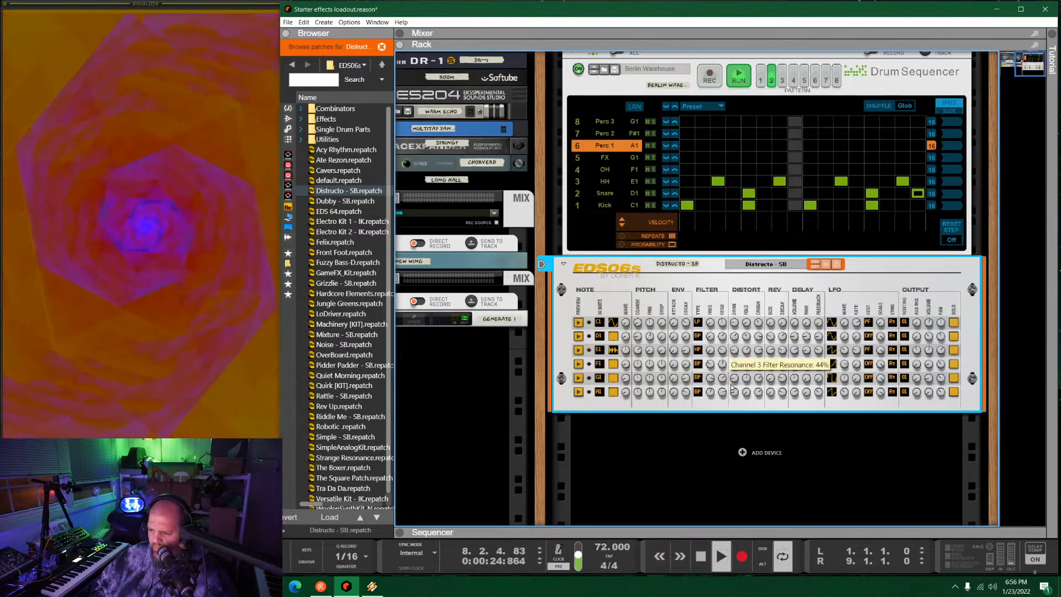
{"action": "left_click_drag", "start_coordinate": [711, 349], "coordinate": [724, 328]}
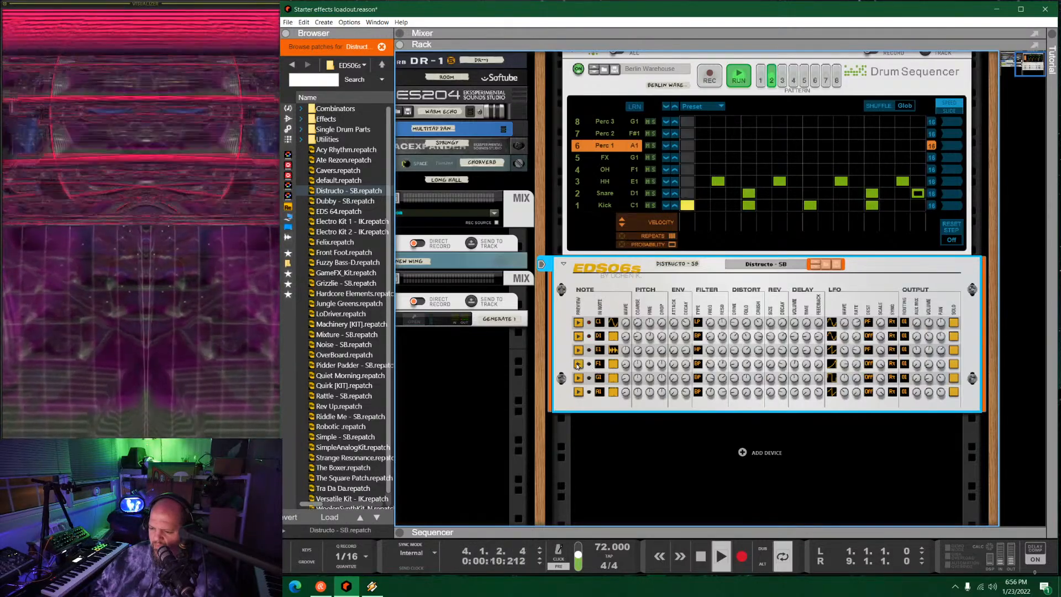
Audition the EDS06s channel 4 sound and Drum Sequencer pattern 3, and stop the sequencer.
{"action": "left_click", "coordinate": [578, 367]}
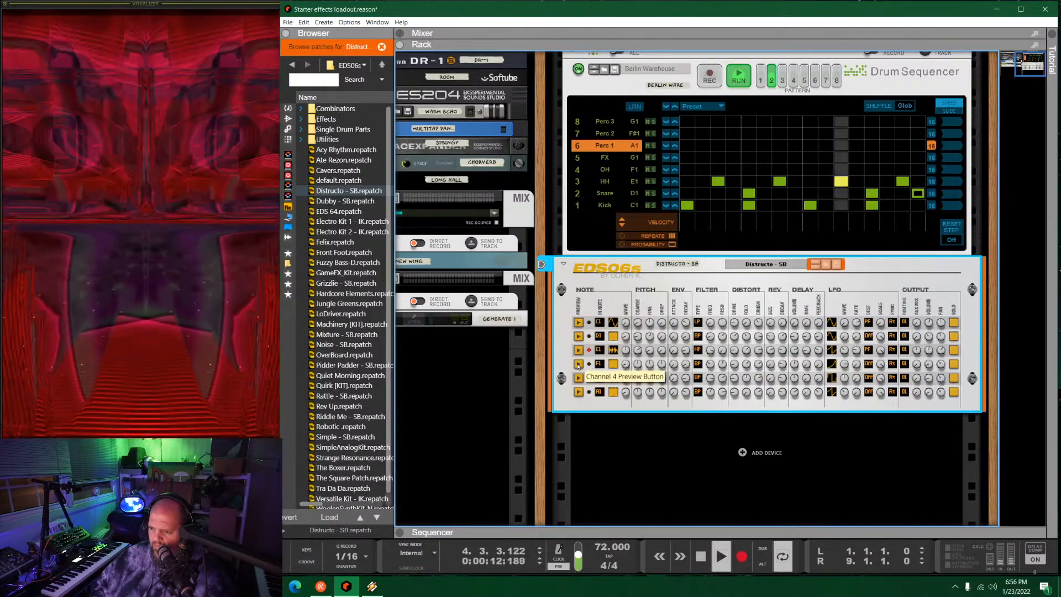
{"action": "left_click", "coordinate": [783, 79]}
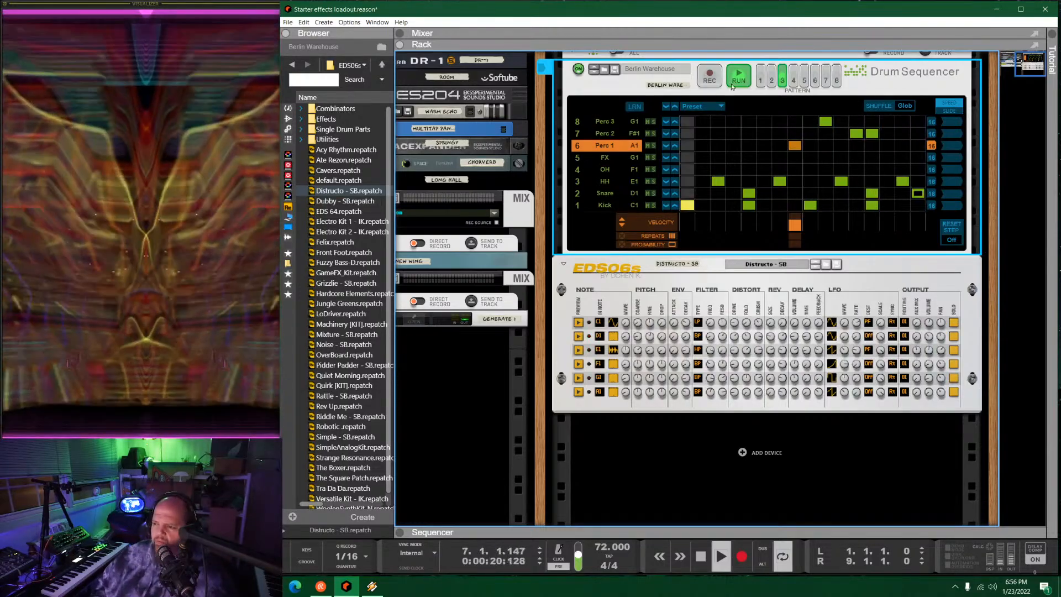
{"action": "left_click", "coordinate": [739, 78]}
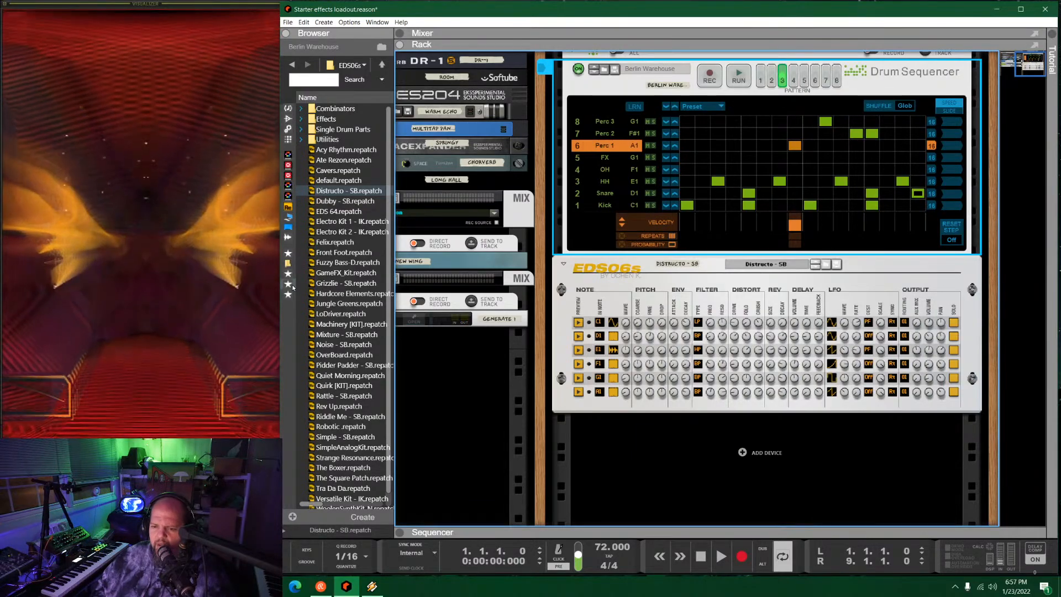
Replace the Drum Sequencer above the EDS06s with the Lectric Panda Evolution Sequencer player.
{"action": "left_click", "coordinate": [288, 139]}
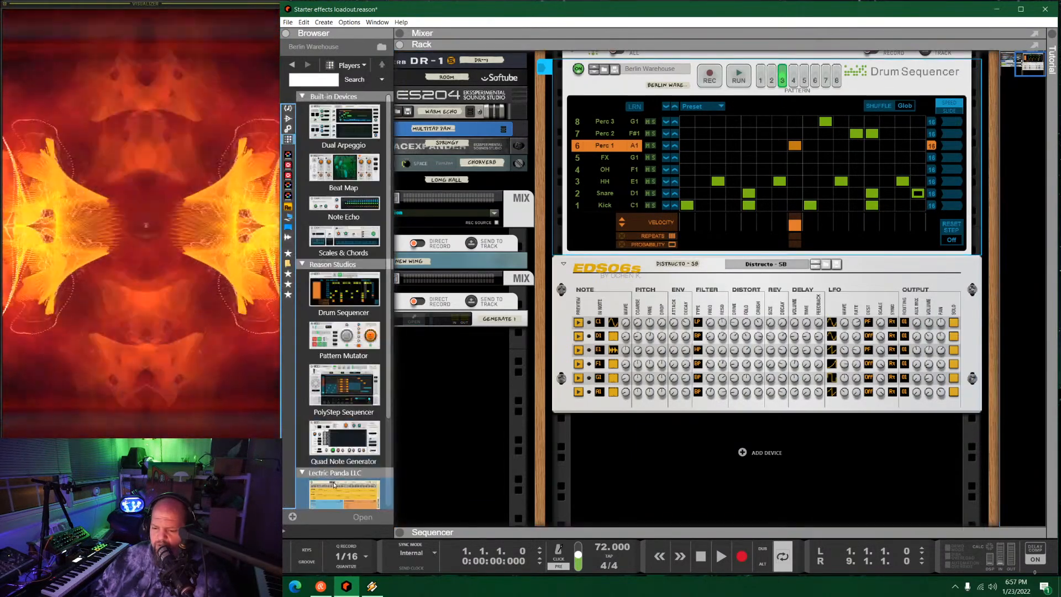
{"action": "scroll", "coordinate": [346, 393], "scroll_direction": "down", "scroll_amount": 1}
{"action": "scroll", "coordinate": [346, 394], "scroll_direction": "down", "scroll_amount": 3}
{"action": "left_click_drag", "start_coordinate": [344, 453], "coordinate": [677, 140]}
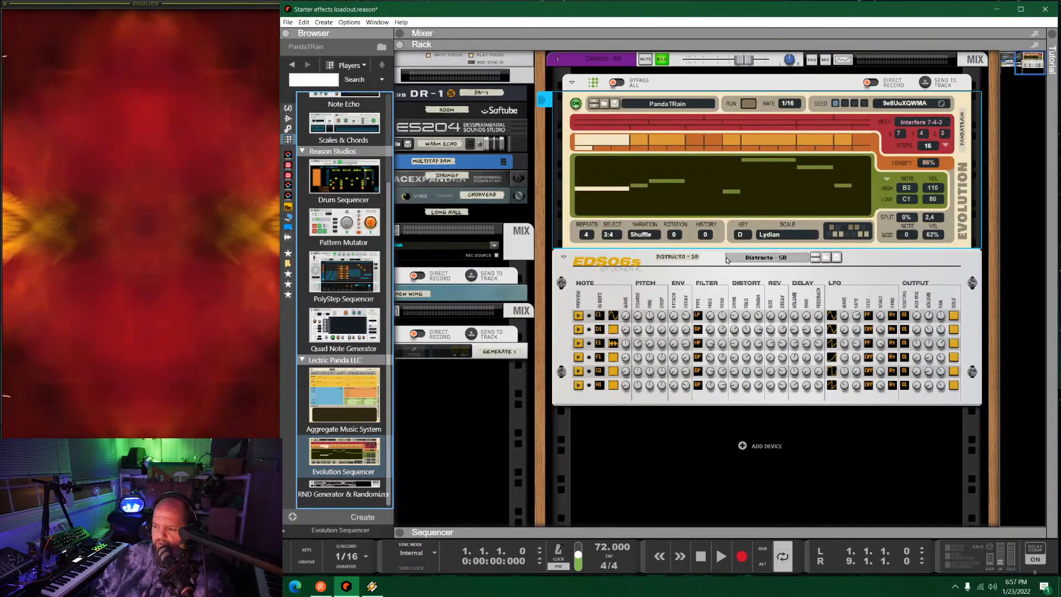
Set the Evolution Sequencer's key to C and its scale to Custom with every scale note cleared.
{"action": "left_click", "coordinate": [744, 234]}
{"action": "left_click", "coordinate": [779, 238]}
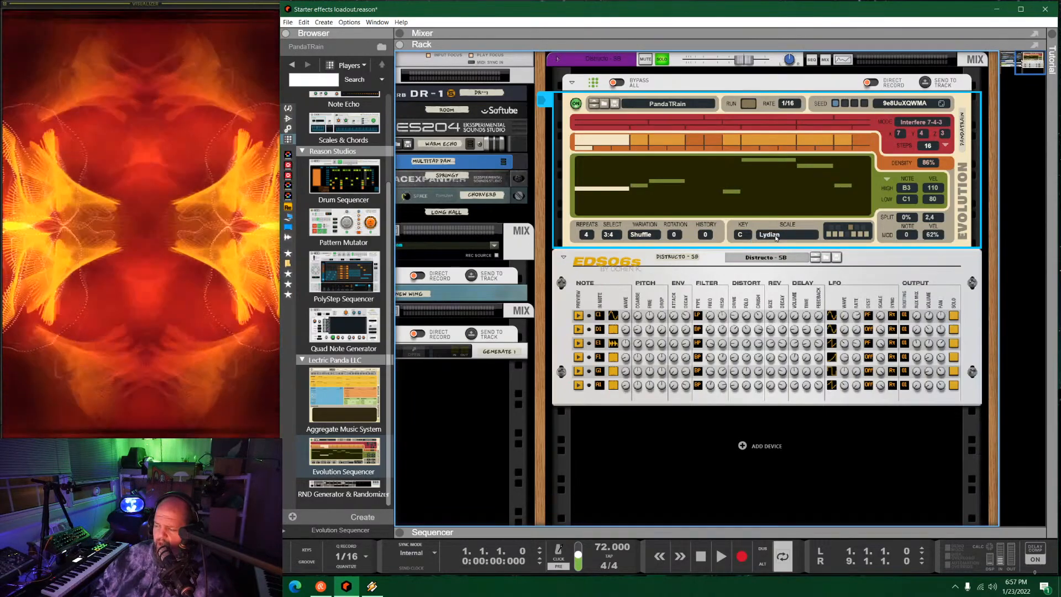
{"action": "left_click", "coordinate": [776, 237]}
{"action": "left_click", "coordinate": [777, 226]}
{"action": "left_click", "coordinate": [779, 233]}
{"action": "left_click", "coordinate": [839, 243]}
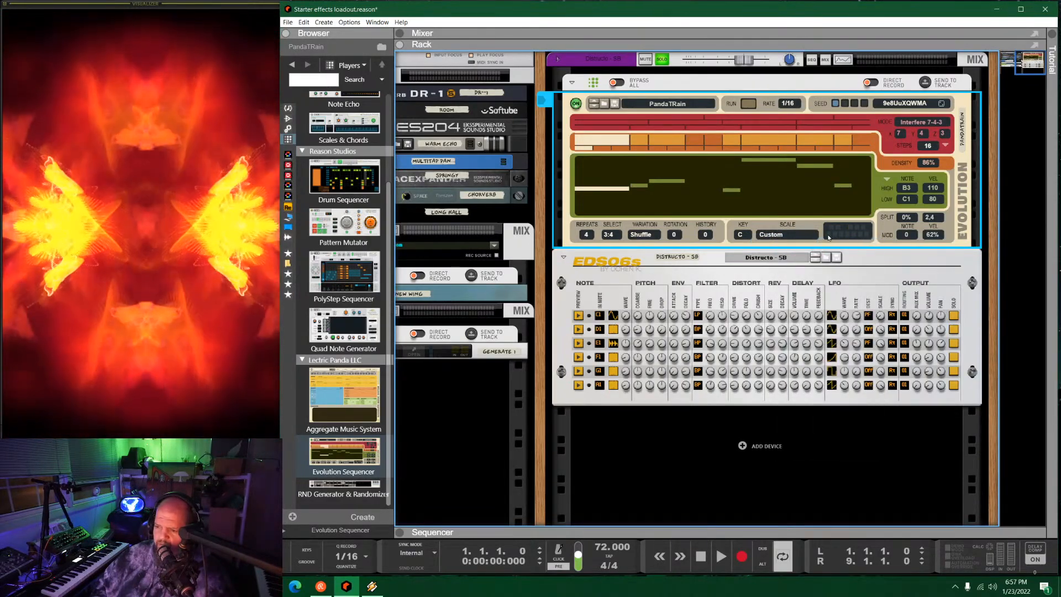
Enable the notes C, D, E, F, G and A in the Evolution Sequencer's custom scale.
{"action": "left_click", "coordinate": [829, 237]}
{"action": "left_click", "coordinate": [835, 236]}
{"action": "left_click", "coordinate": [841, 236]}
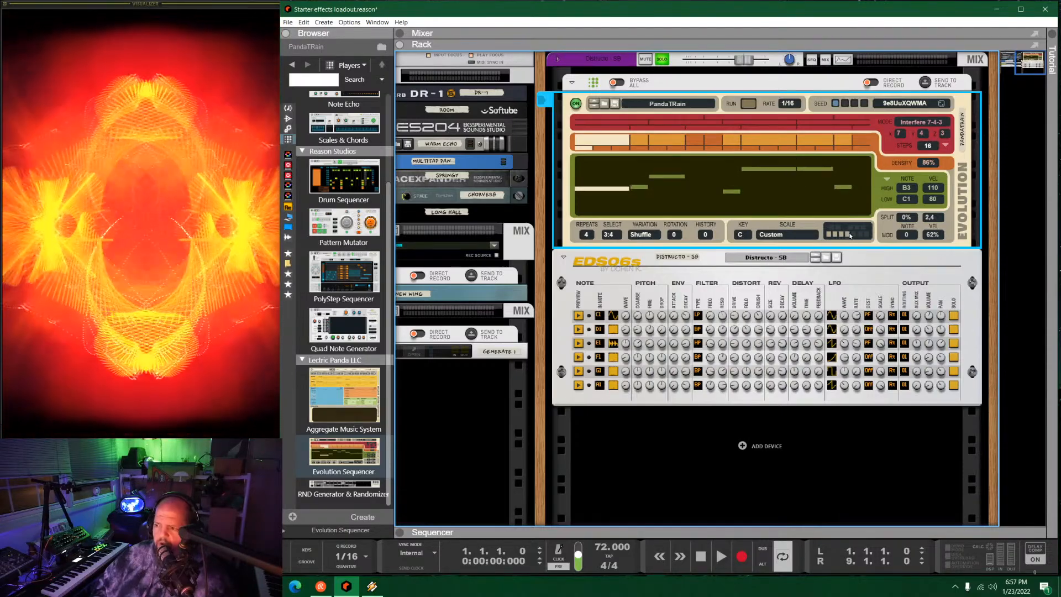
{"action": "left_click", "coordinate": [854, 235]}
{"action": "left_click", "coordinate": [861, 236]}
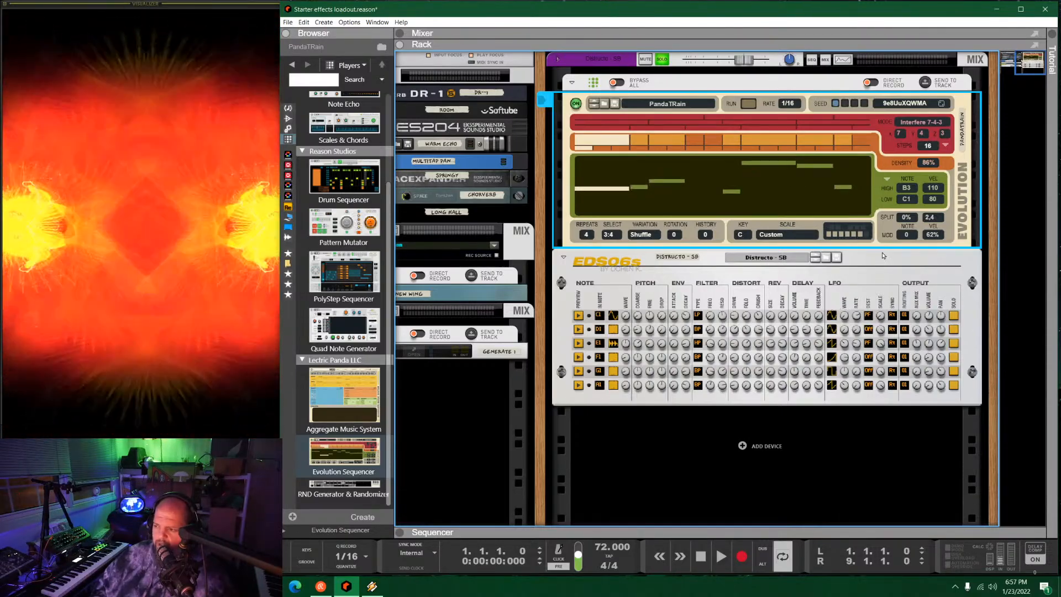
Set the Evolution Sequencer's high note to A1, its high and low velocities to 127 and 43, and its length to 32 steps.
{"action": "left_click_drag", "start_coordinate": [905, 192], "coordinate": [918, 139]}
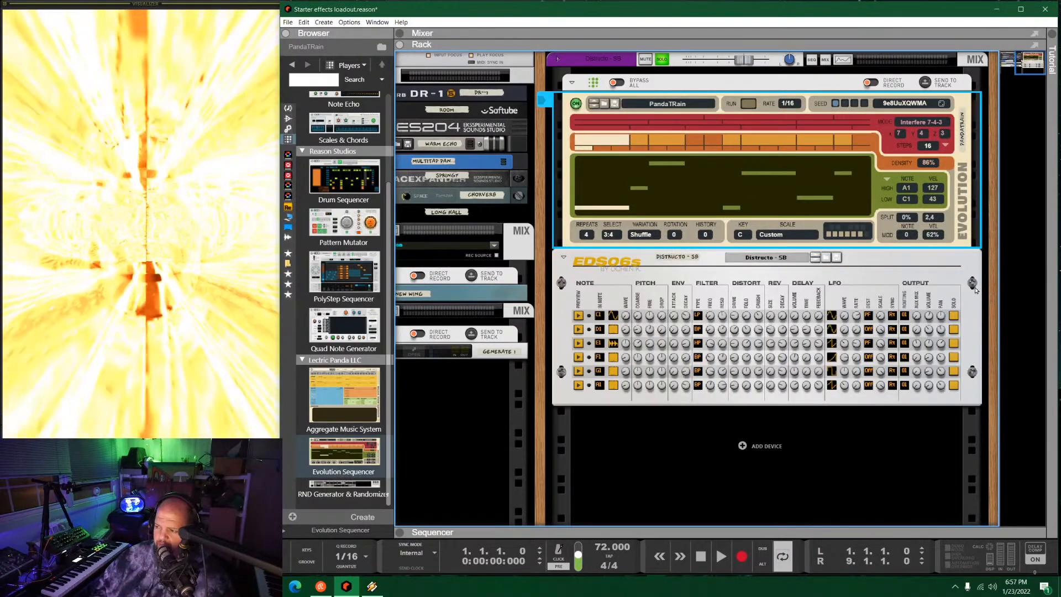
{"action": "left_click", "coordinate": [945, 146]}
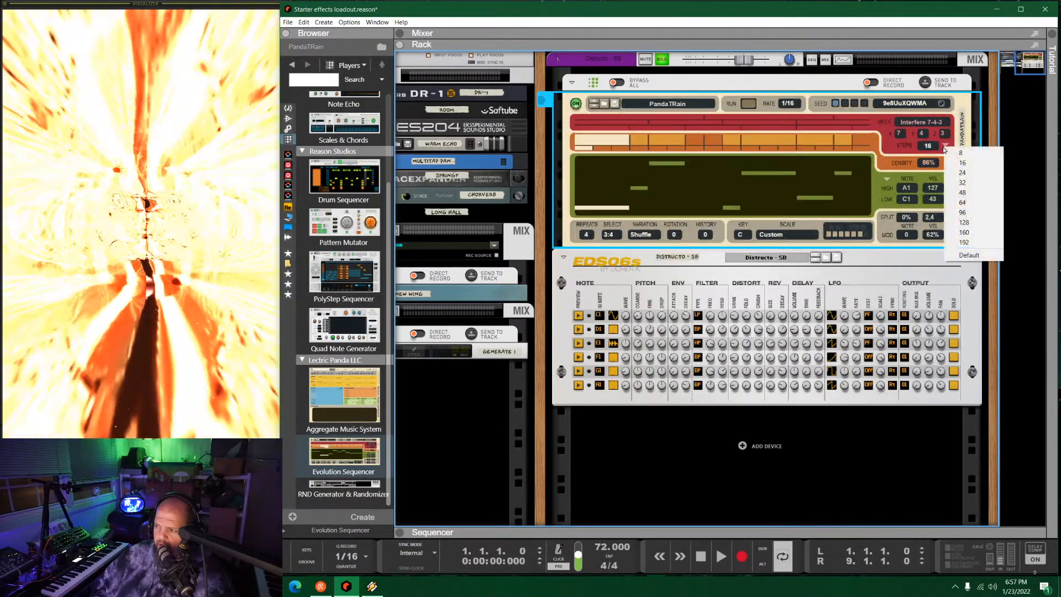
{"action": "left_click", "coordinate": [976, 203]}
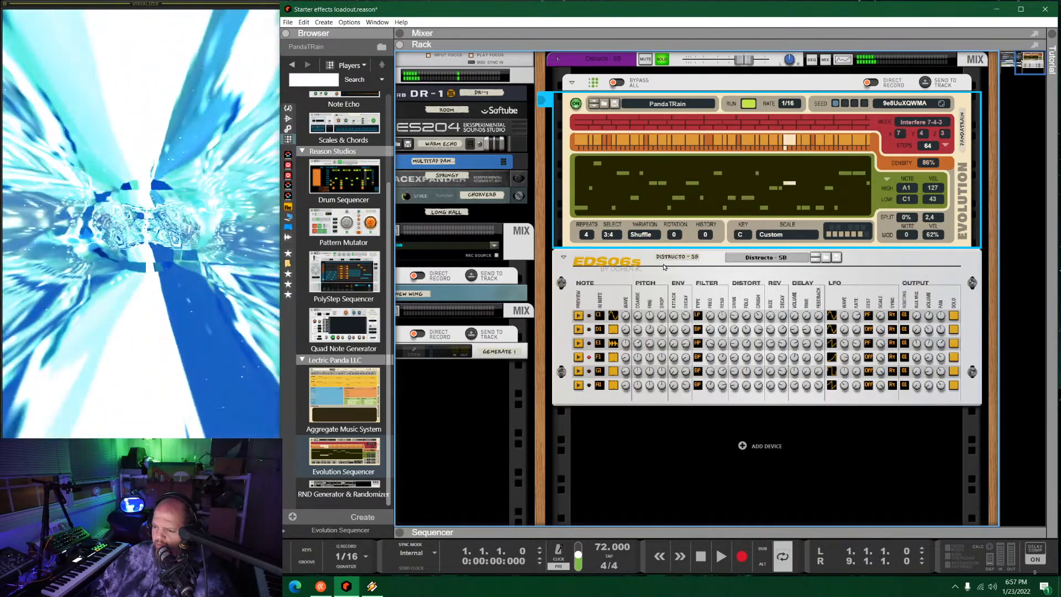
{"action": "left_click", "coordinate": [941, 146]}
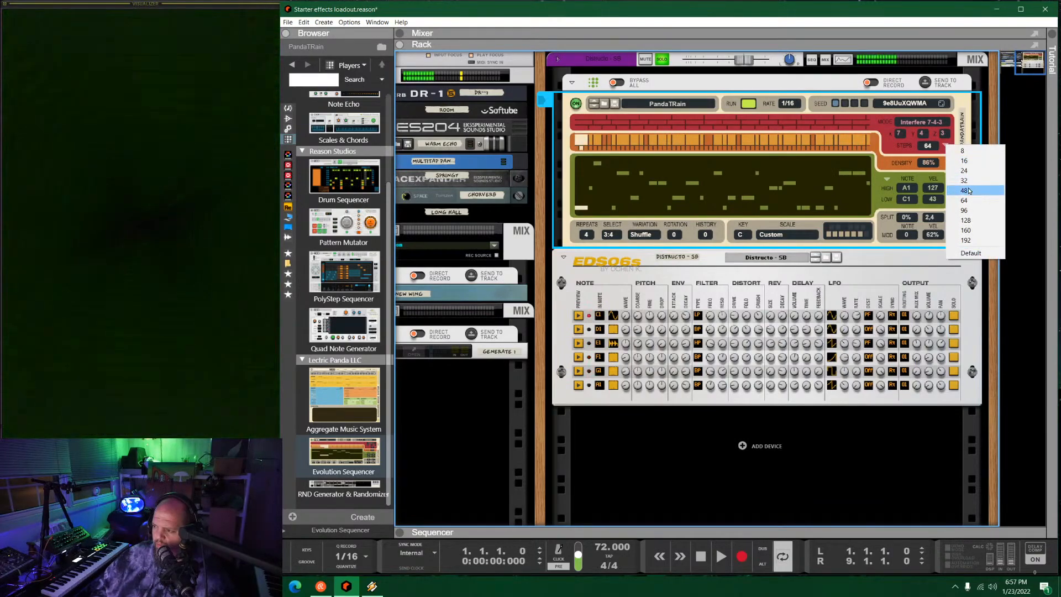
{"action": "left_click", "coordinate": [970, 185]}
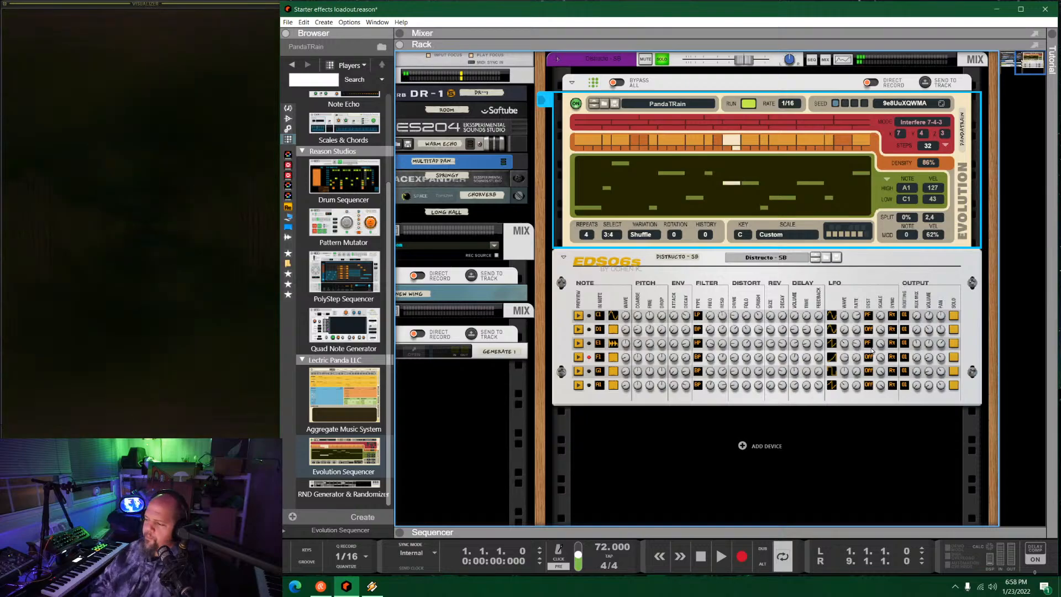
Add The Echo as an insert effect on the Distructo - SB mix channel.
{"action": "left_click", "coordinate": [558, 60]}
{"action": "left_click", "coordinate": [289, 119]}
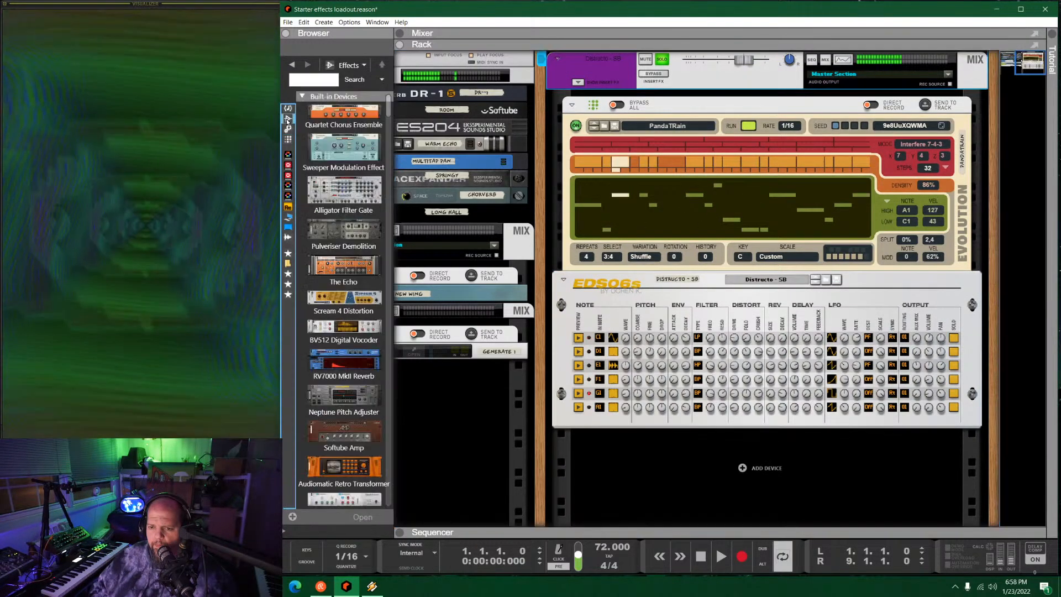
{"action": "left_click_drag", "start_coordinate": [341, 264], "coordinate": [723, 77]}
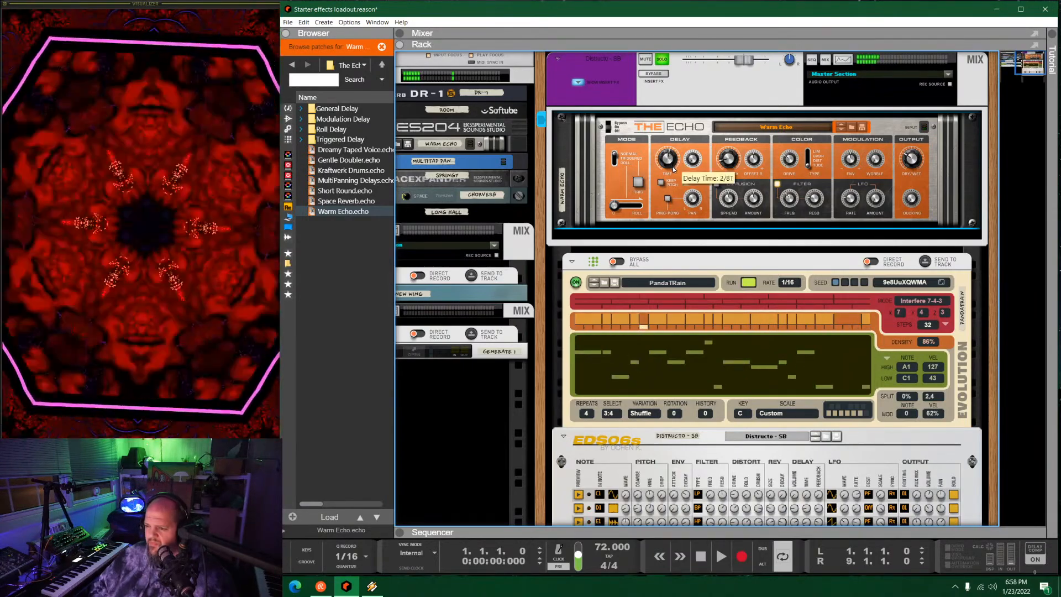
Set The Echo's delay time to 2/8T, turn on its ping pong mode and adjust the ping pong pan.
{"action": "left_click_drag", "start_coordinate": [676, 173], "coordinate": [679, 178]}
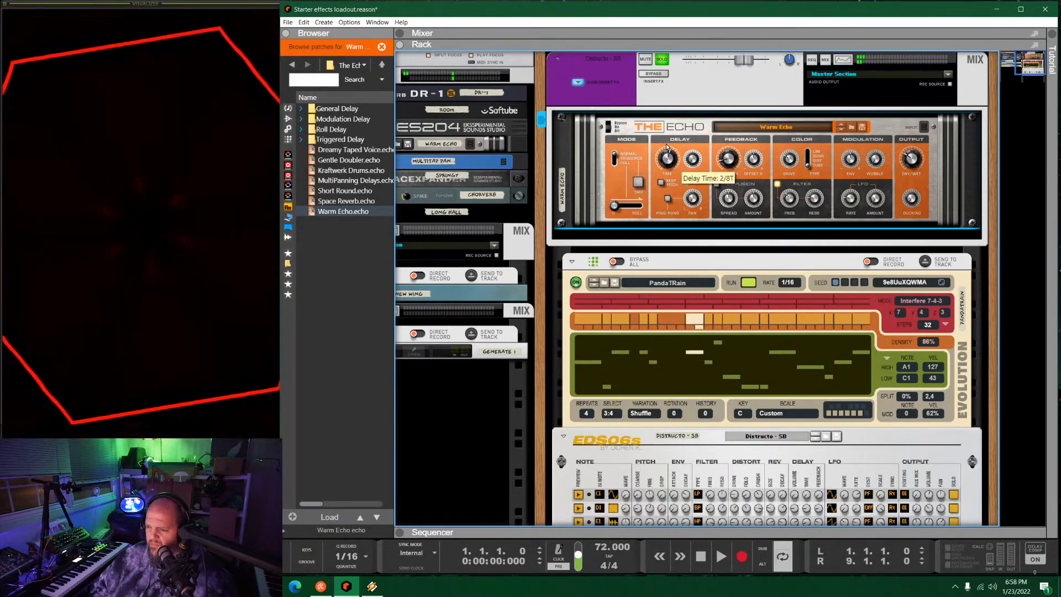
{"action": "left_click", "coordinate": [669, 199]}
{"action": "left_click_drag", "start_coordinate": [695, 202], "coordinate": [699, 168]}
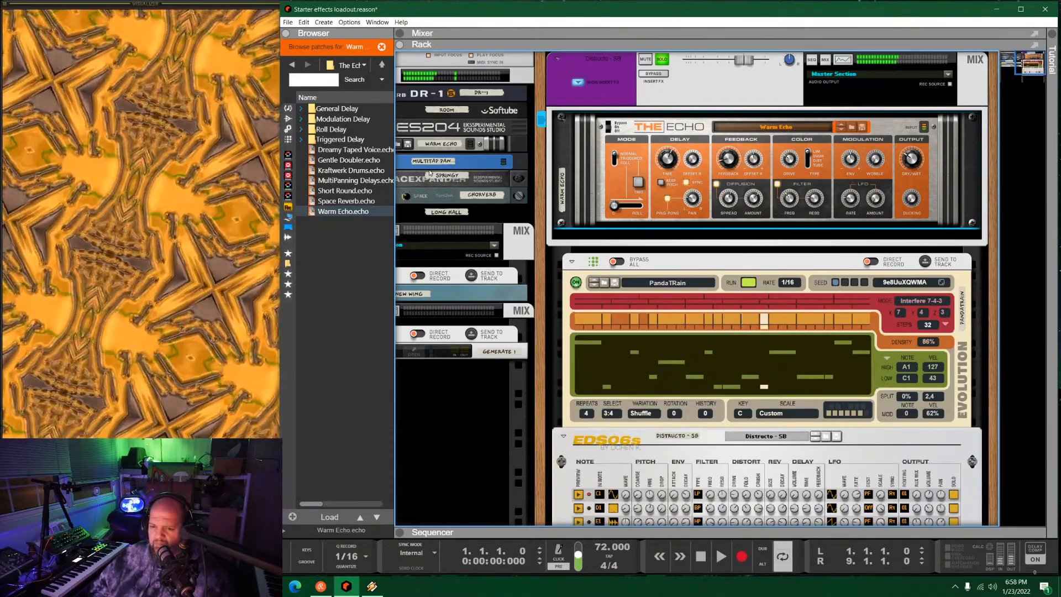
Browse The Echo's General Delay patches and highlight Tape P-P Bounce.
{"action": "double_click", "coordinate": [337, 110]}
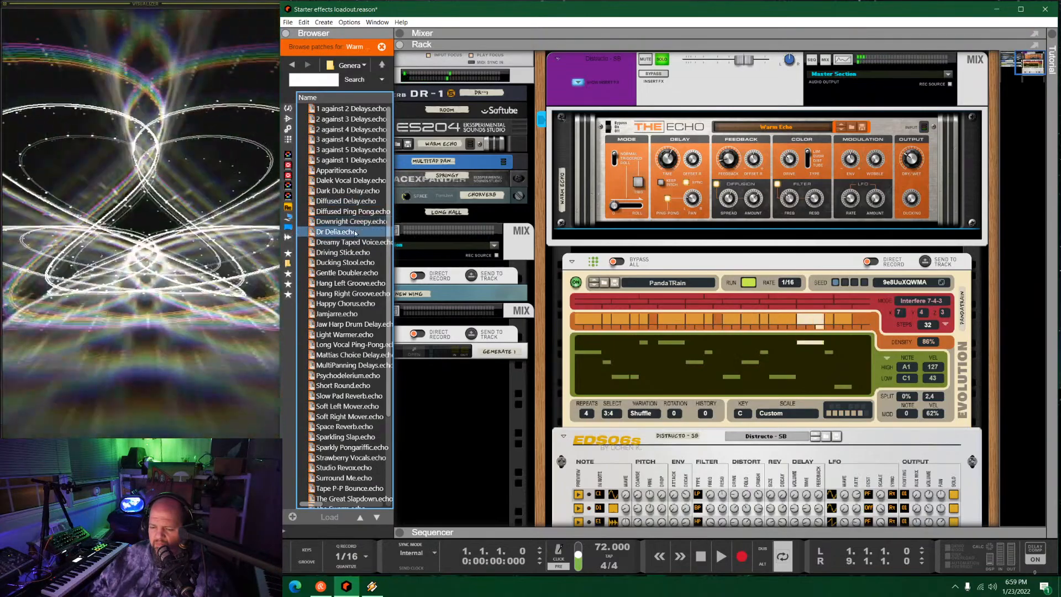
{"action": "scroll", "coordinate": [354, 237], "scroll_direction": "down", "scroll_amount": 4}
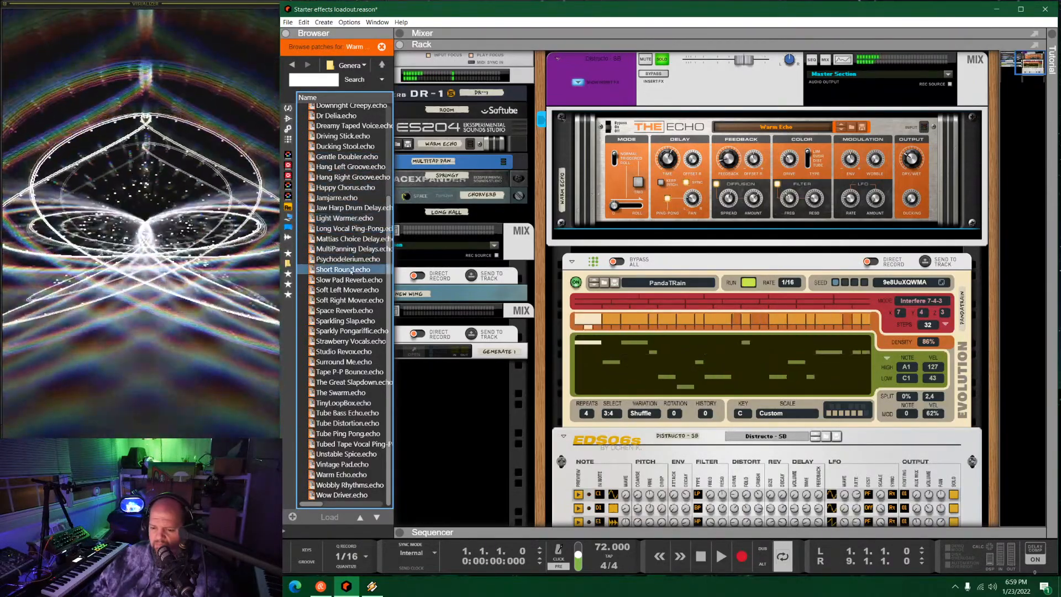
{"action": "left_click", "coordinate": [333, 372]}
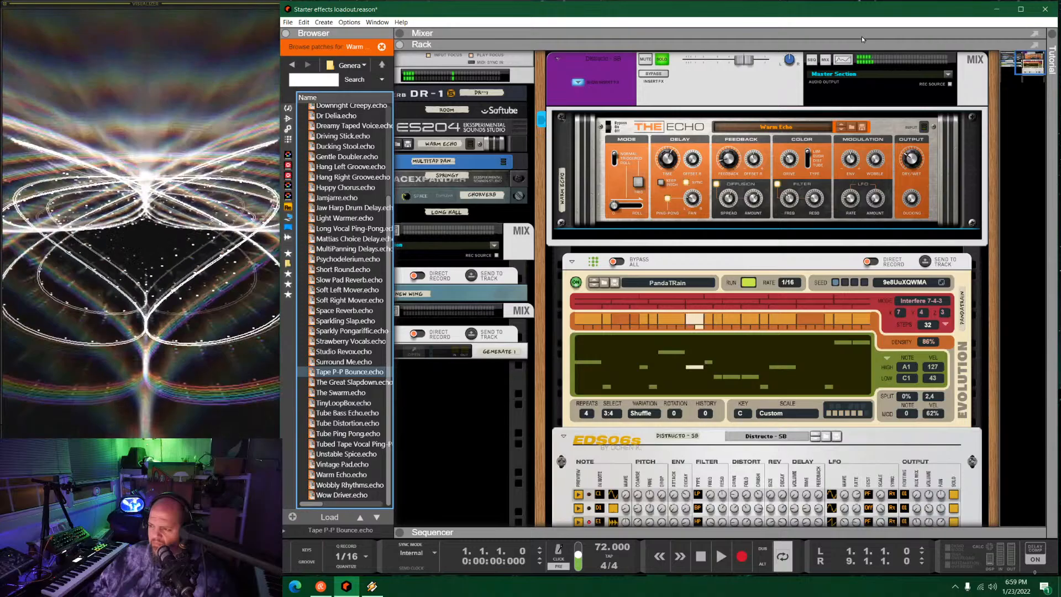
Enable sends 1 and 2 on the Distructo - SB mixer channel and adjust the send 1 level.
{"action": "left_click_drag", "start_coordinate": [862, 42], "coordinate": [862, 353]}
{"action": "scroll", "coordinate": [879, 166], "scroll_direction": "up", "scroll_amount": 3}
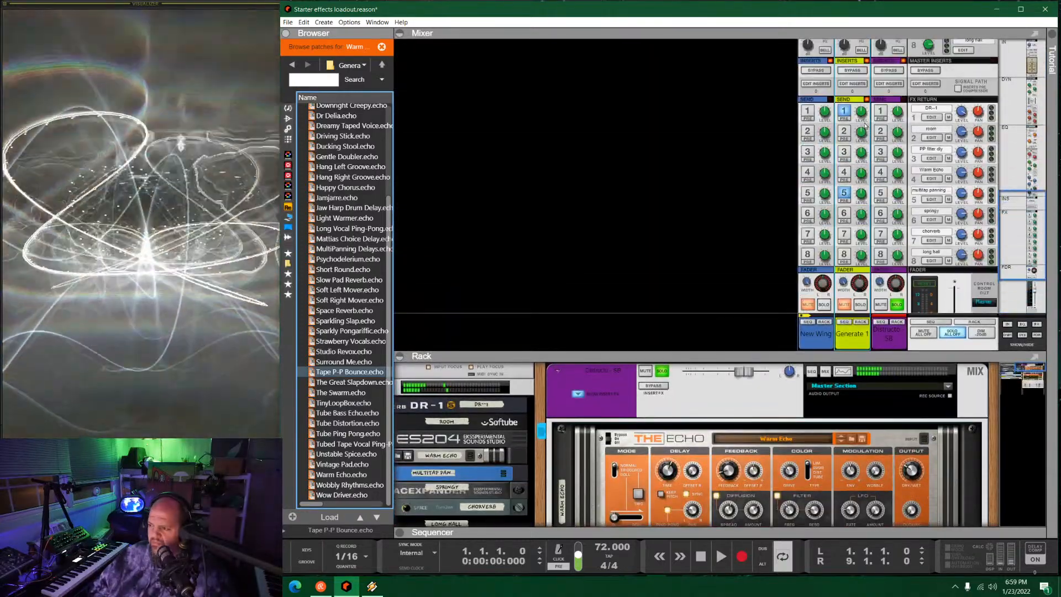
{"action": "left_click", "coordinate": [877, 112]}
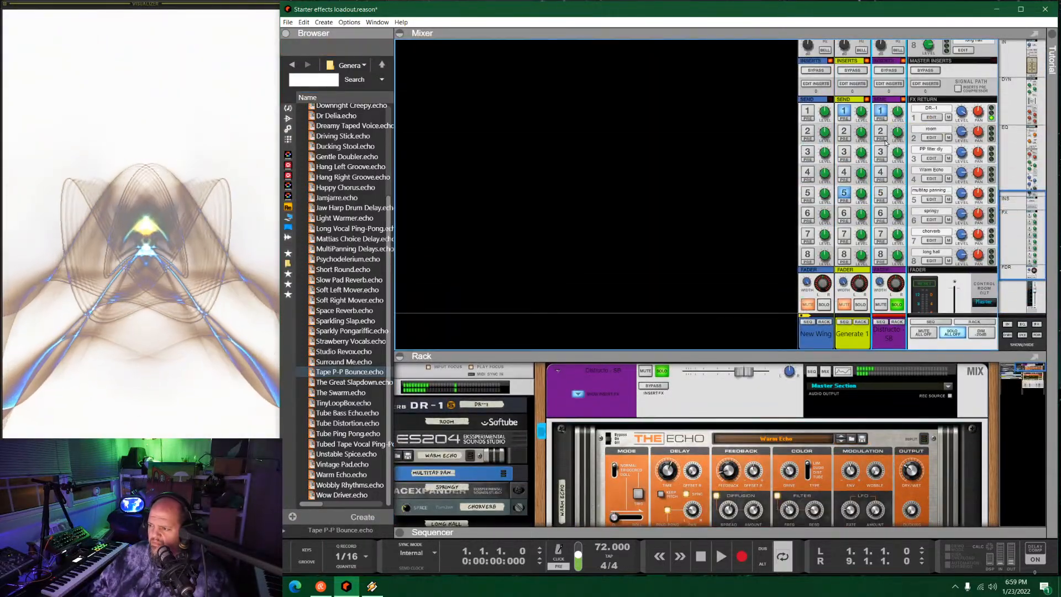
{"action": "left_click_drag", "start_coordinate": [899, 114], "coordinate": [904, 124]}
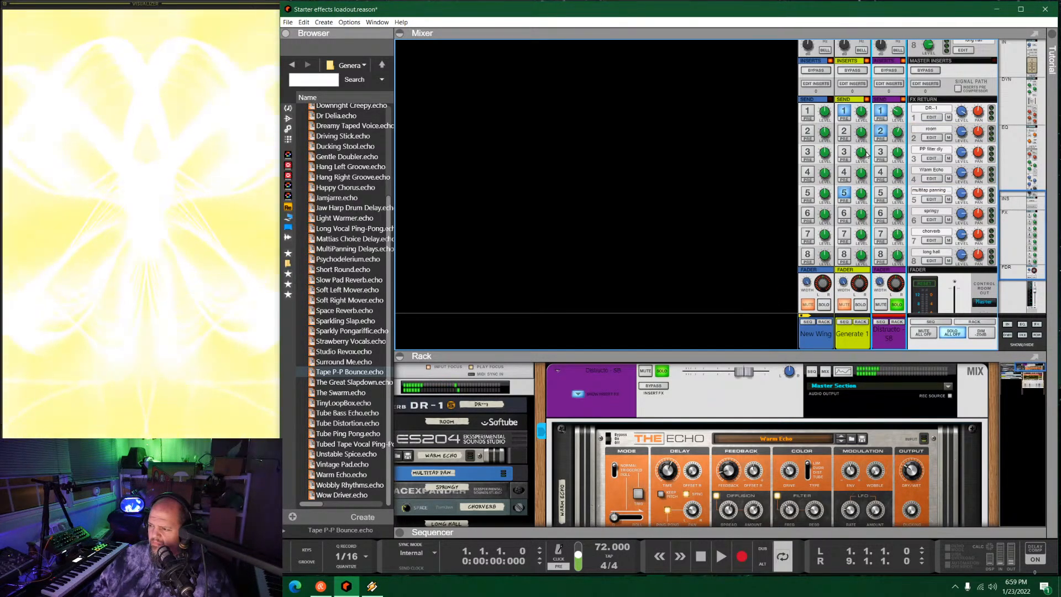
{"action": "left_click_drag", "start_coordinate": [922, 356], "coordinate": [922, 136]}
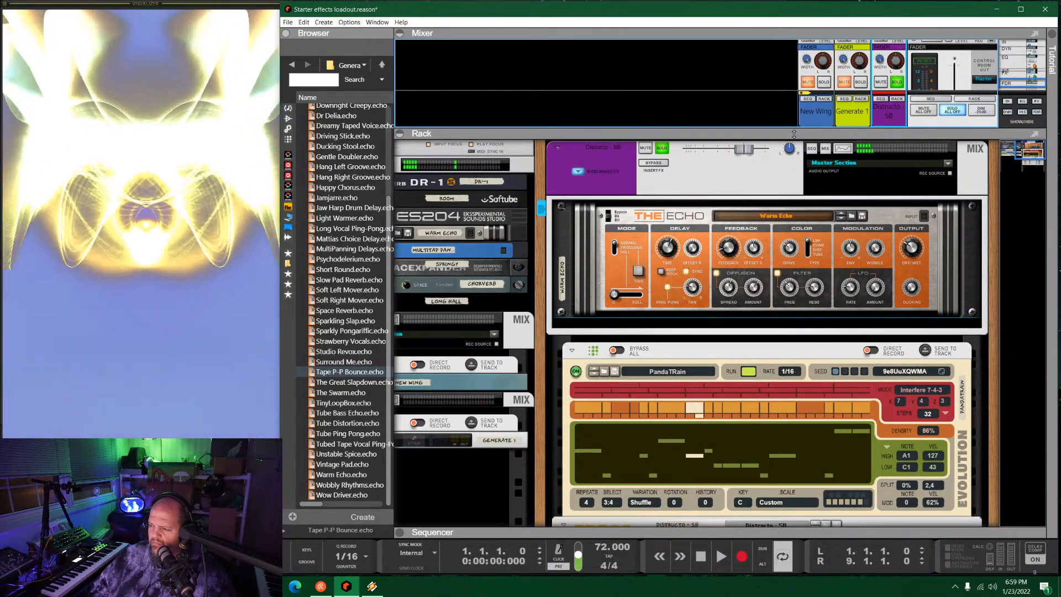
{"action": "left_click_drag", "start_coordinate": [795, 134], "coordinate": [795, 112]}
Play the full mix with the Distructo - SB channel's insert effects and the EDS06s device folded away.
{"action": "left_click", "coordinate": [579, 149]}
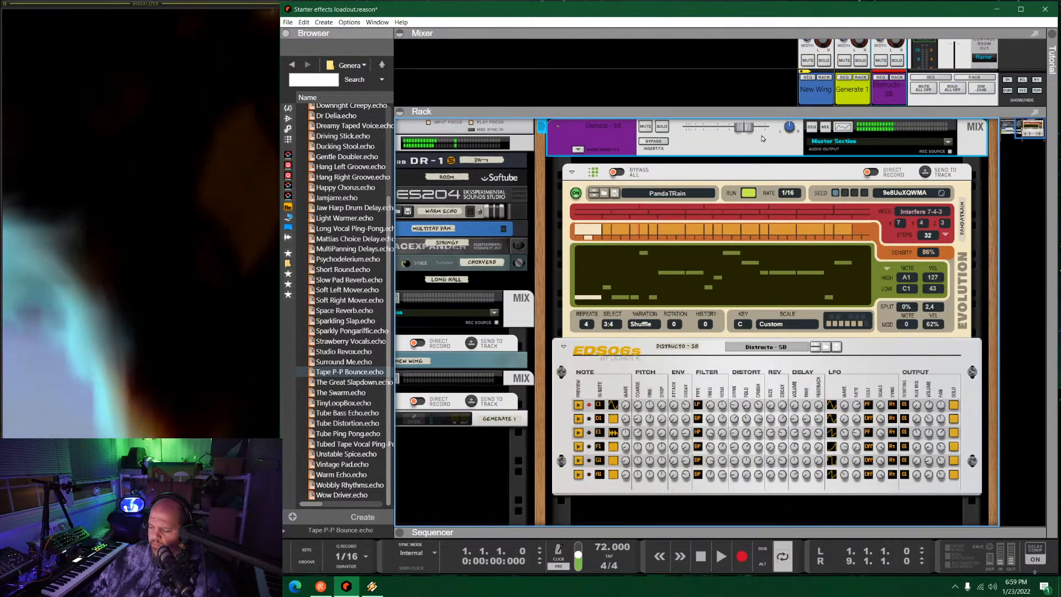
{"action": "key", "text": "space"}
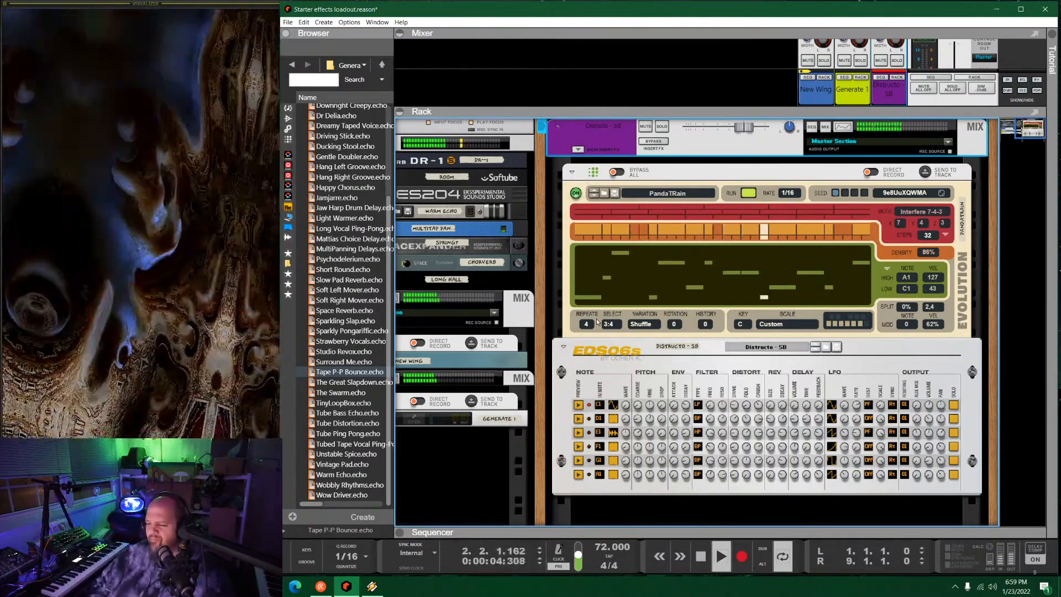
{"action": "left_click", "coordinate": [564, 349]}
{"action": "left_click", "coordinate": [564, 349]}
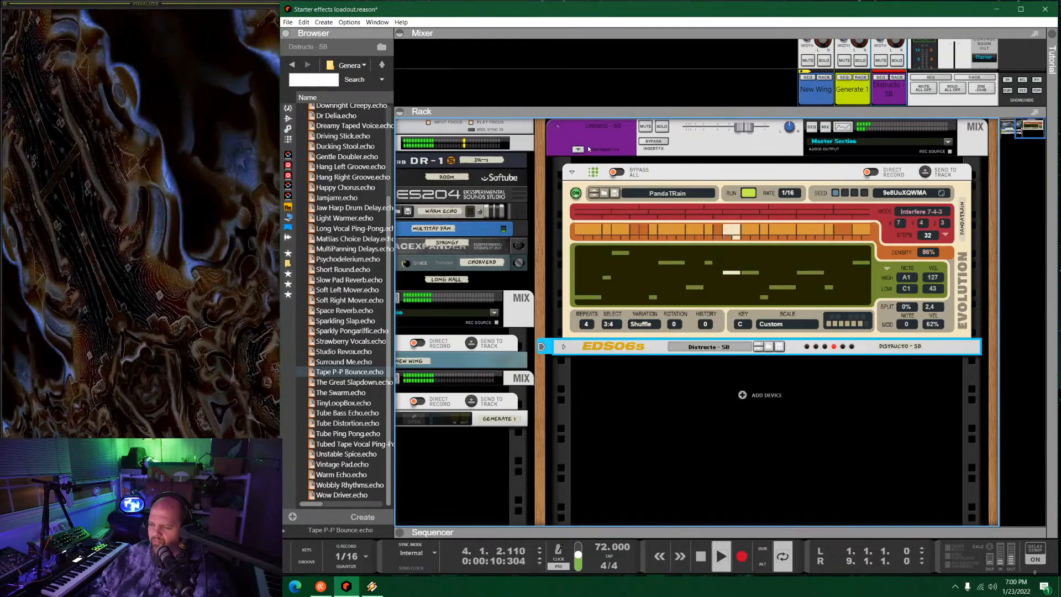
Turn on send 3, PP filter dly, for the Distructo - SB mixer channel.
{"action": "left_click_drag", "start_coordinate": [691, 112], "coordinate": [705, 465]}
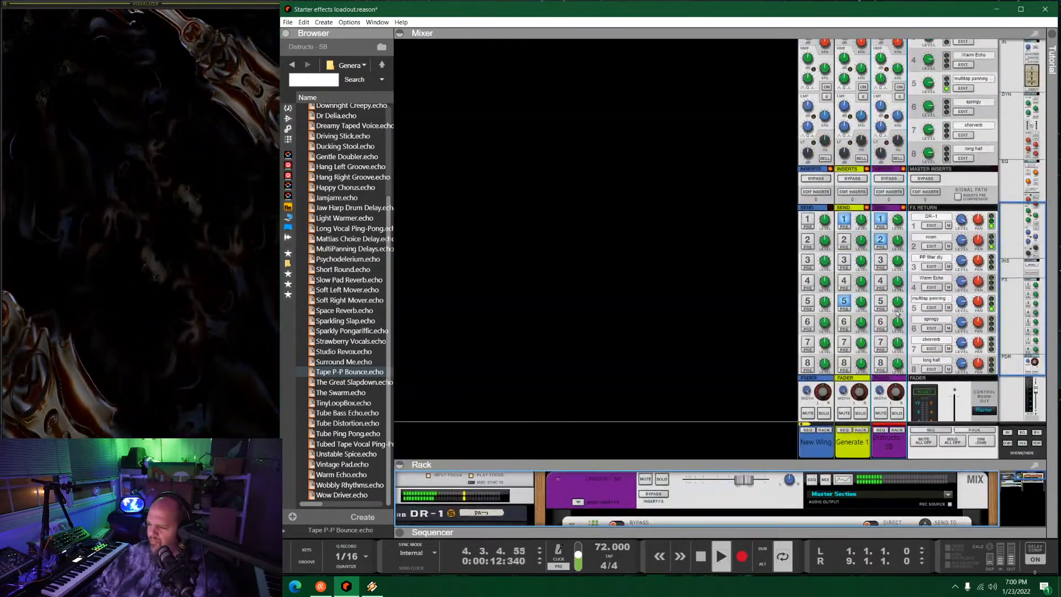
{"action": "left_click", "coordinate": [878, 267]}
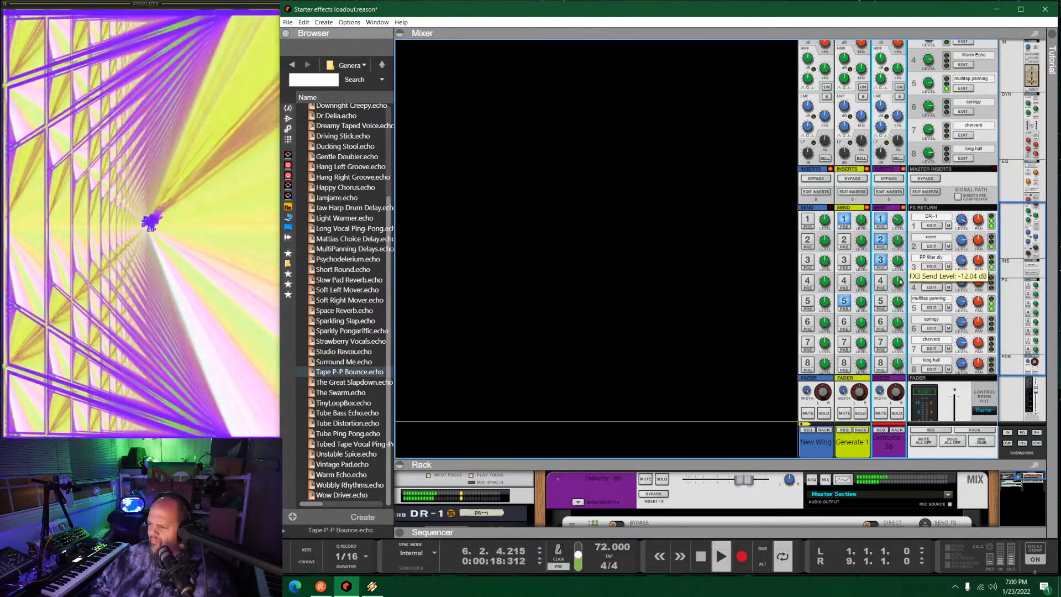
{"action": "left_click_drag", "start_coordinate": [785, 462], "coordinate": [744, 73]}
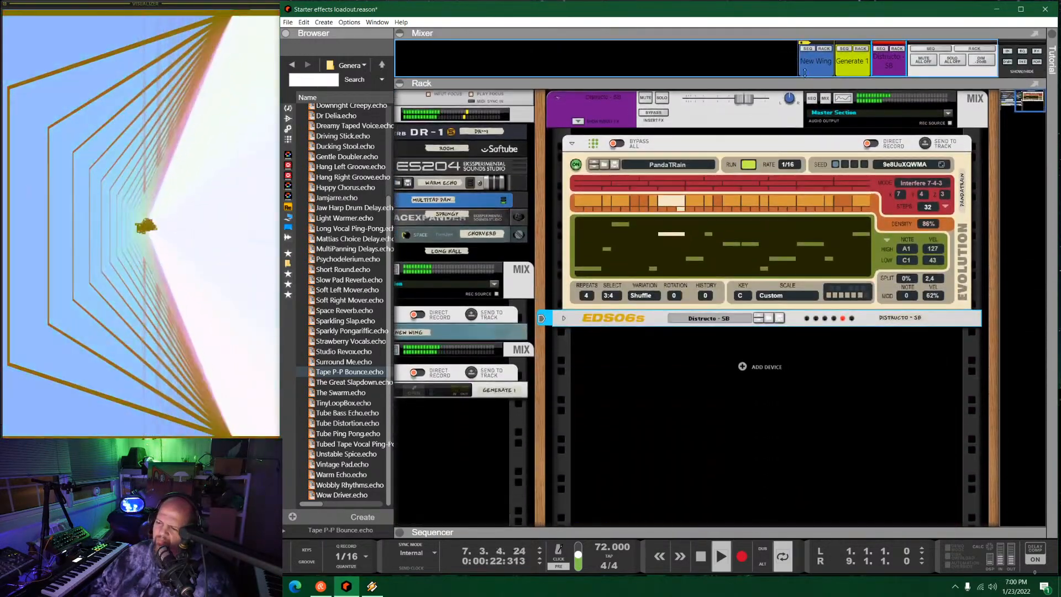
Find Pianoteq 7 among the instruments and add it below the Generate device in the first rack column.
{"action": "left_click_drag", "start_coordinate": [556, 410], "coordinate": [900, 328]}
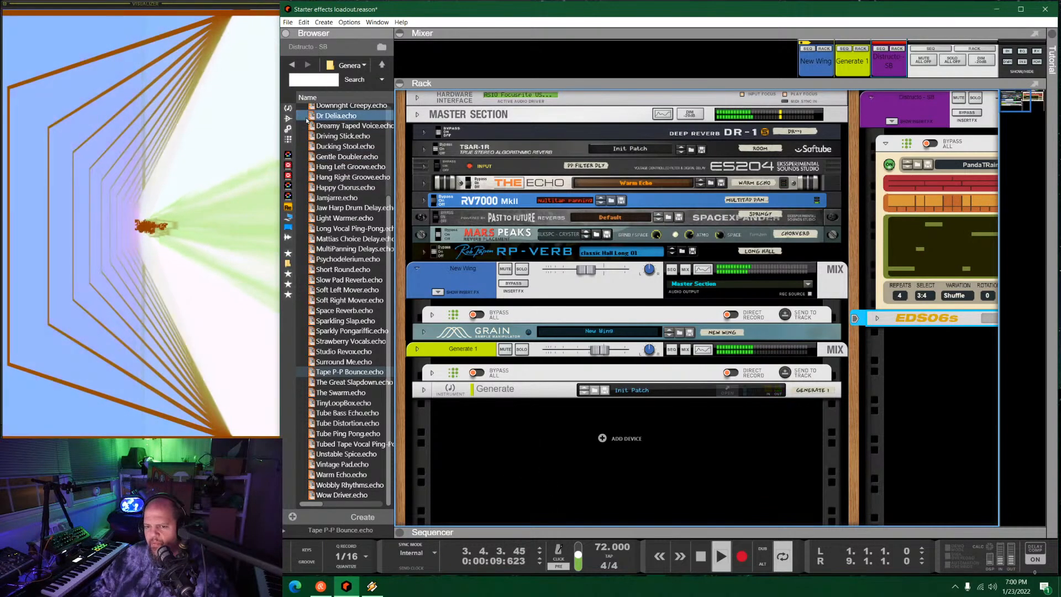
{"action": "left_click", "coordinate": [288, 109]}
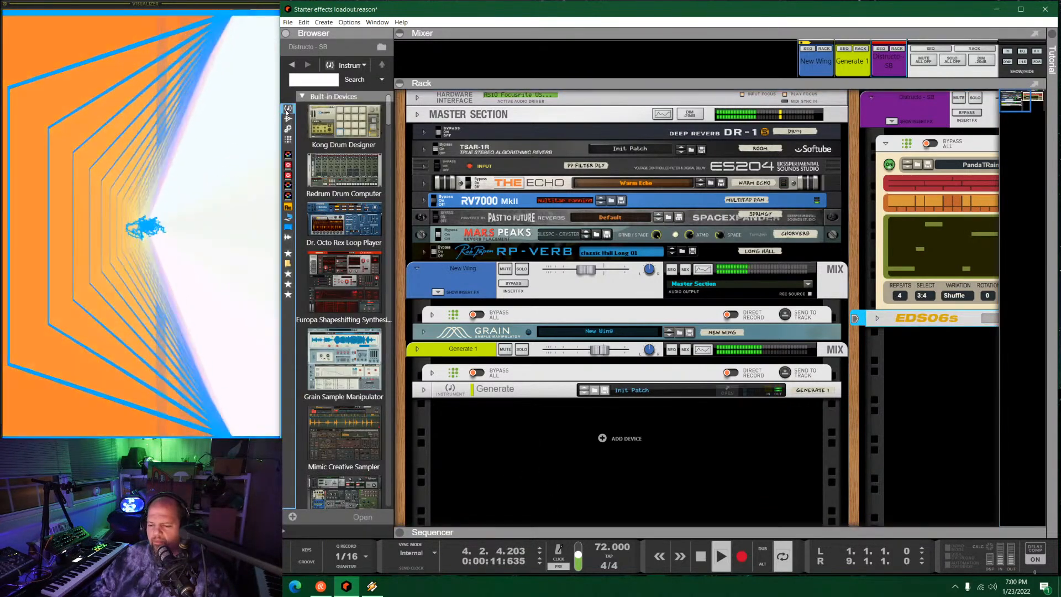
{"action": "scroll", "coordinate": [365, 308], "scroll_direction": "down", "scroll_amount": 15}
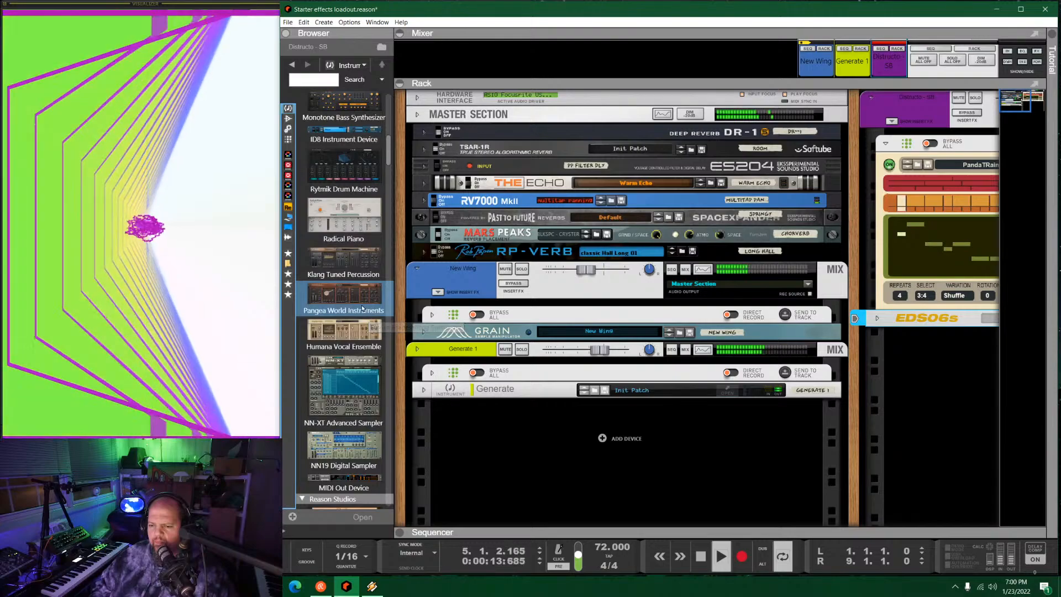
{"action": "scroll", "coordinate": [359, 303], "scroll_direction": "down", "scroll_amount": 5}
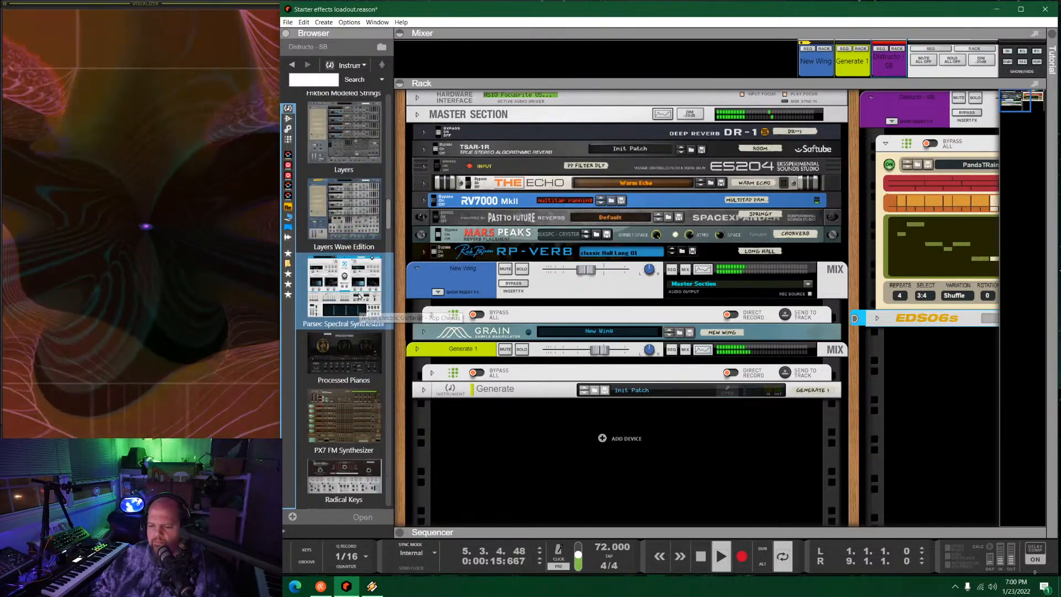
{"action": "scroll", "coordinate": [358, 296], "scroll_direction": "down", "scroll_amount": 3}
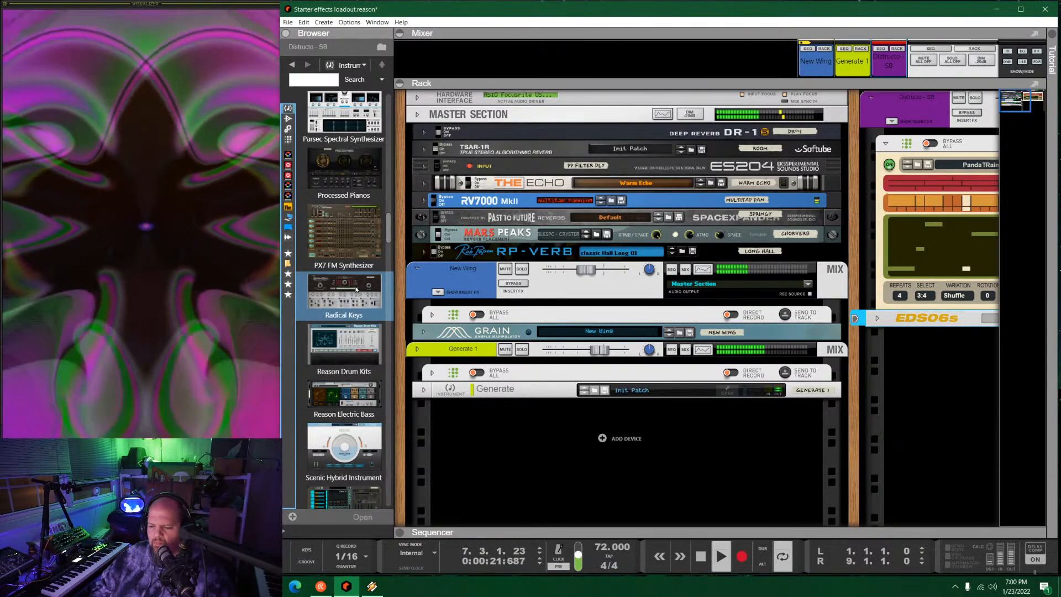
{"action": "scroll", "coordinate": [356, 289], "scroll_direction": "down", "scroll_amount": 3}
{"action": "scroll", "coordinate": [355, 277], "scroll_direction": "up", "scroll_amount": 3}
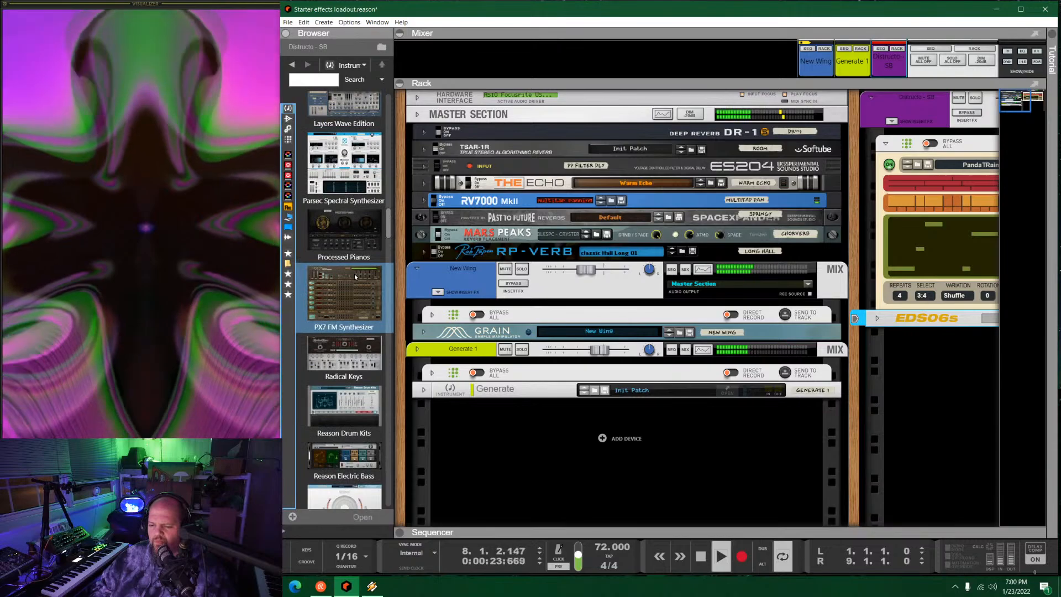
{"action": "scroll", "coordinate": [355, 275], "scroll_direction": "up", "scroll_amount": 3}
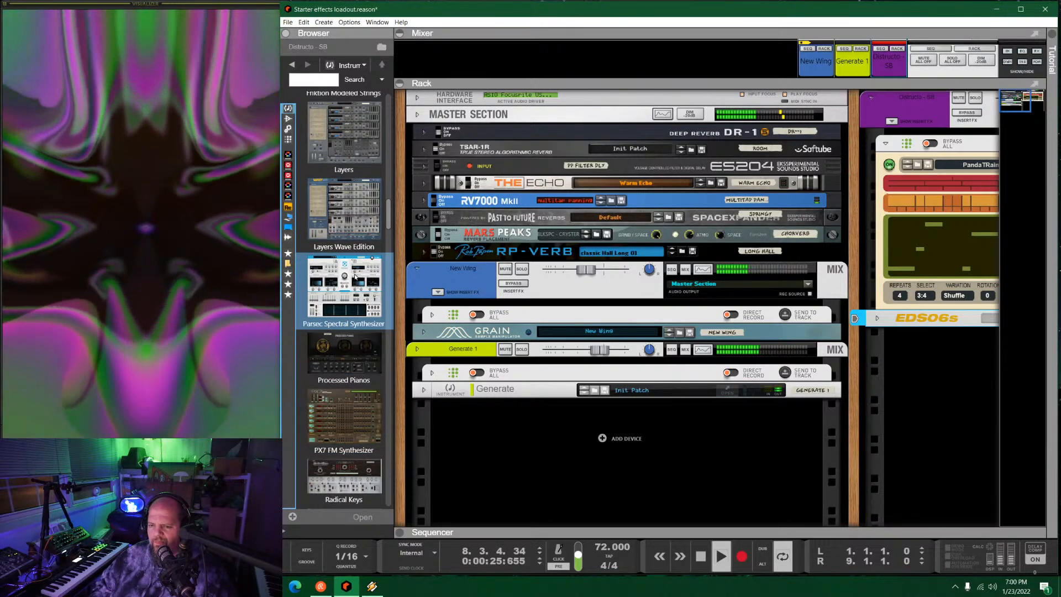
{"action": "scroll", "coordinate": [355, 276], "scroll_direction": "down", "scroll_amount": 2}
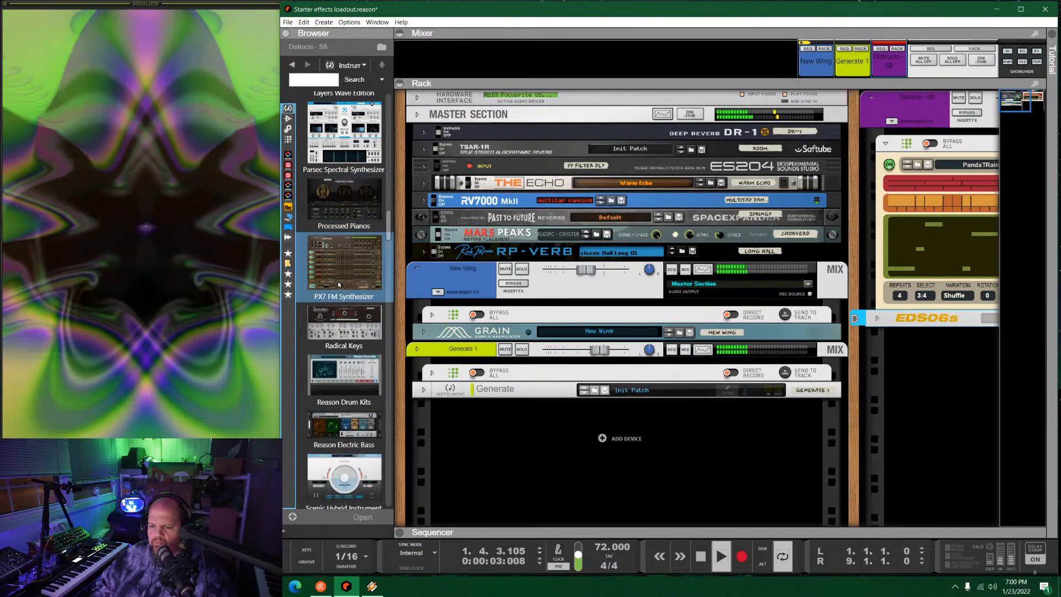
{"action": "scroll", "coordinate": [339, 284], "scroll_direction": "down", "scroll_amount": 10}
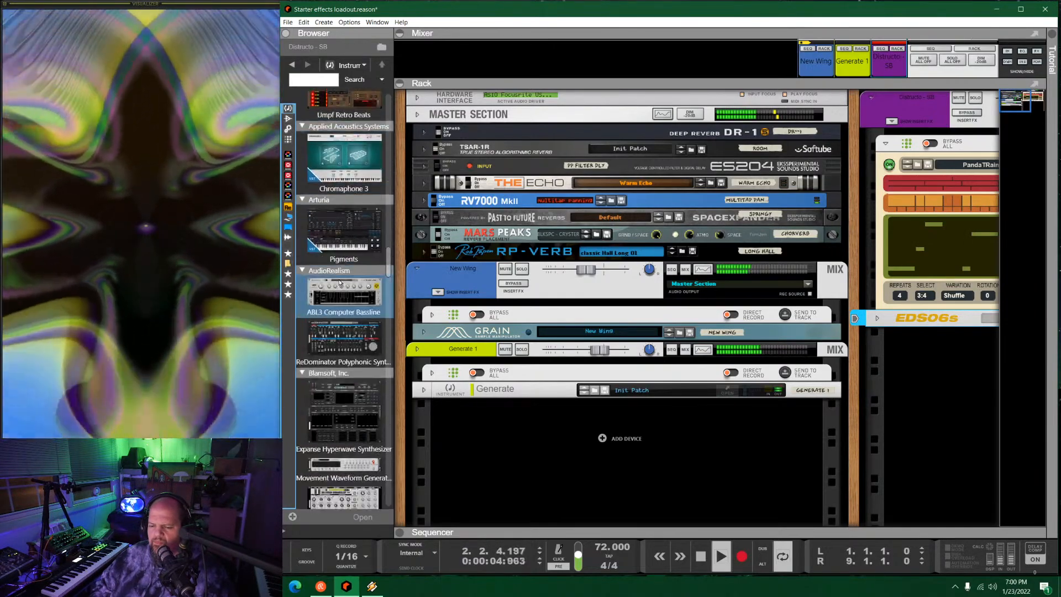
{"action": "scroll", "coordinate": [340, 283], "scroll_direction": "down", "scroll_amount": 15}
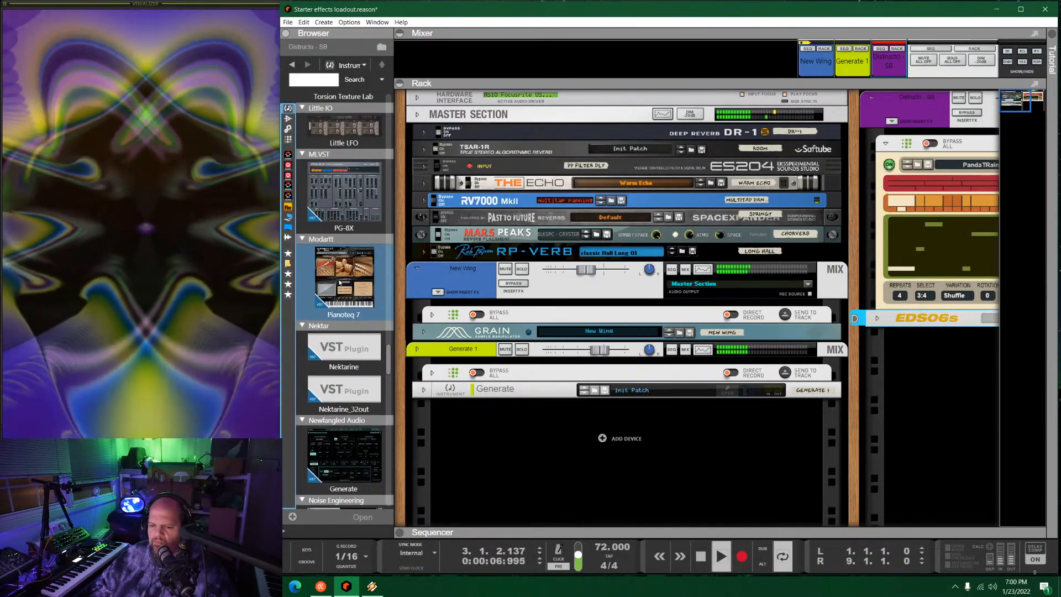
{"action": "left_click_drag", "start_coordinate": [339, 283], "coordinate": [561, 442]}
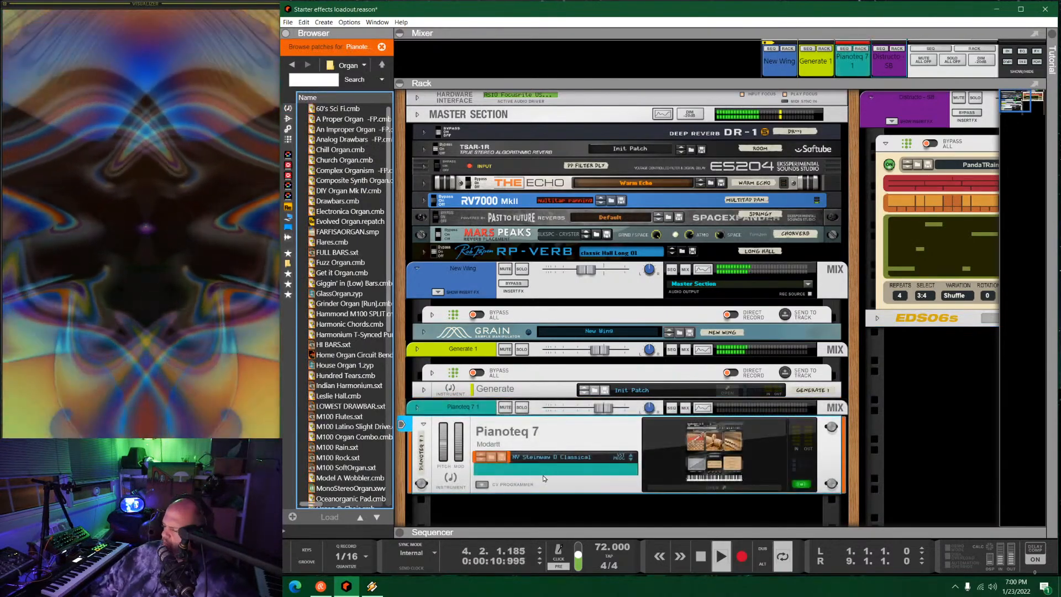
Load the NY Steinway D Player Wide preset in Pianoteq 7 and close the plugin window.
{"action": "left_click", "coordinate": [695, 458]}
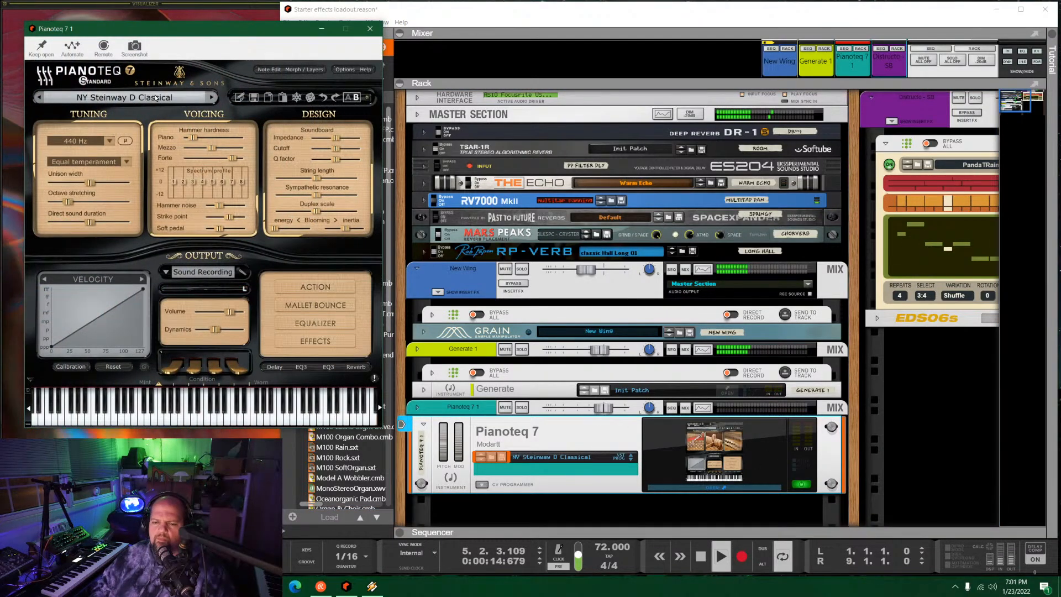
{"action": "left_click", "coordinate": [156, 98]}
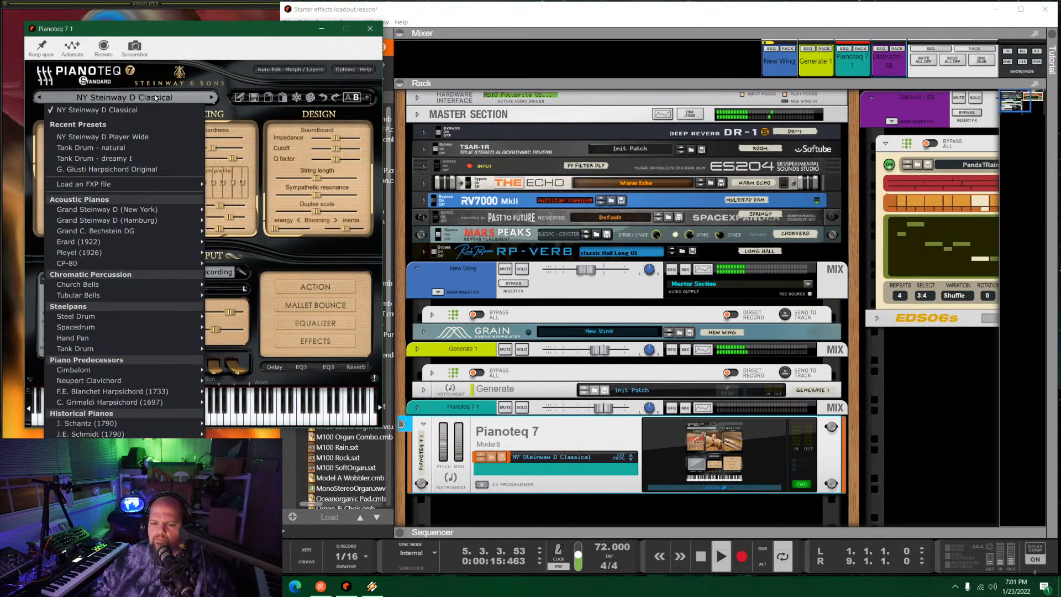
{"action": "left_click", "coordinate": [147, 141]}
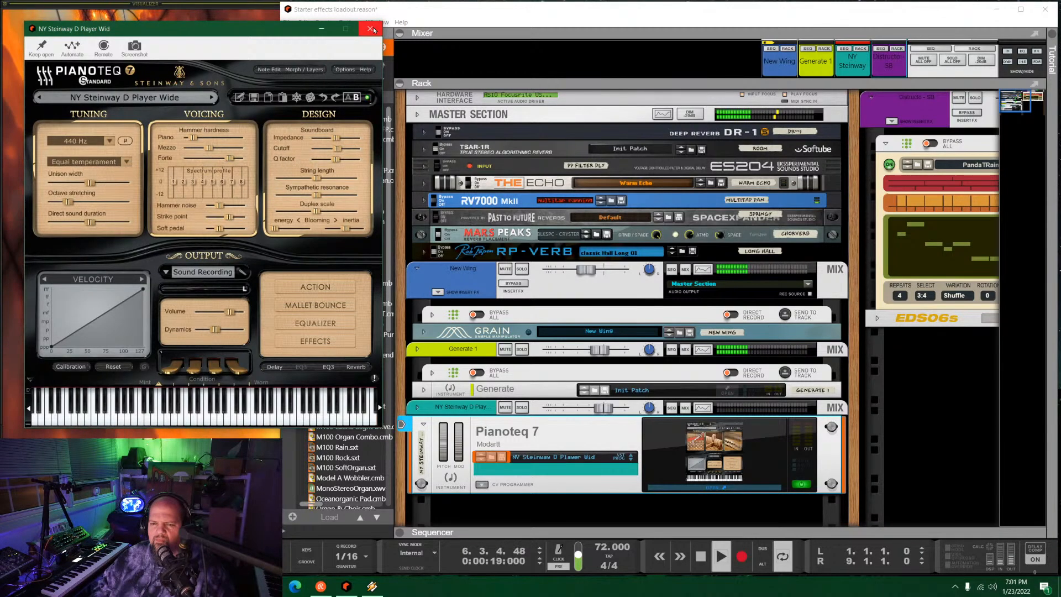
{"action": "left_click_drag", "start_coordinate": [264, 37], "coordinate": [647, 105]}
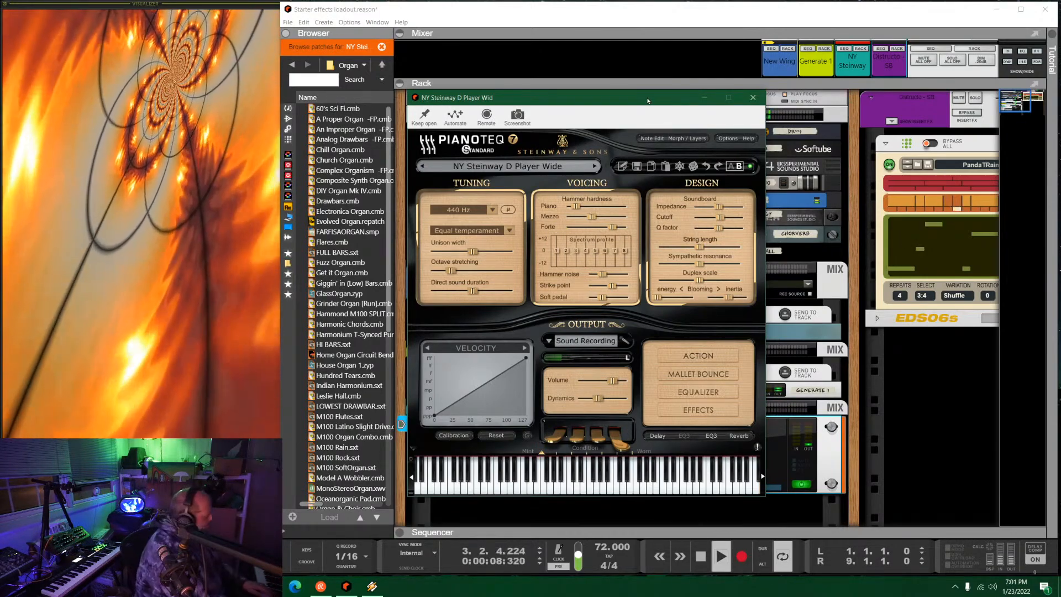
{"action": "left_click", "coordinate": [760, 101]}
Insert the ValhallaSupermassive reverb as an insert effect on the NY Steinway mix channel.
{"action": "scroll", "coordinate": [418, 326], "scroll_direction": "down", "scroll_amount": 3}
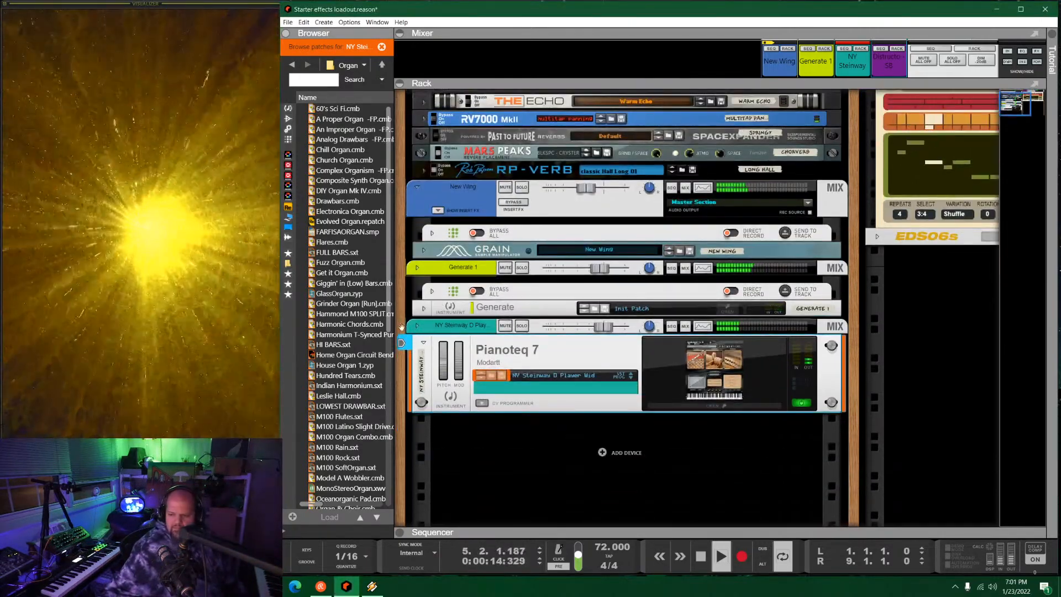
{"action": "left_click", "coordinate": [419, 326]}
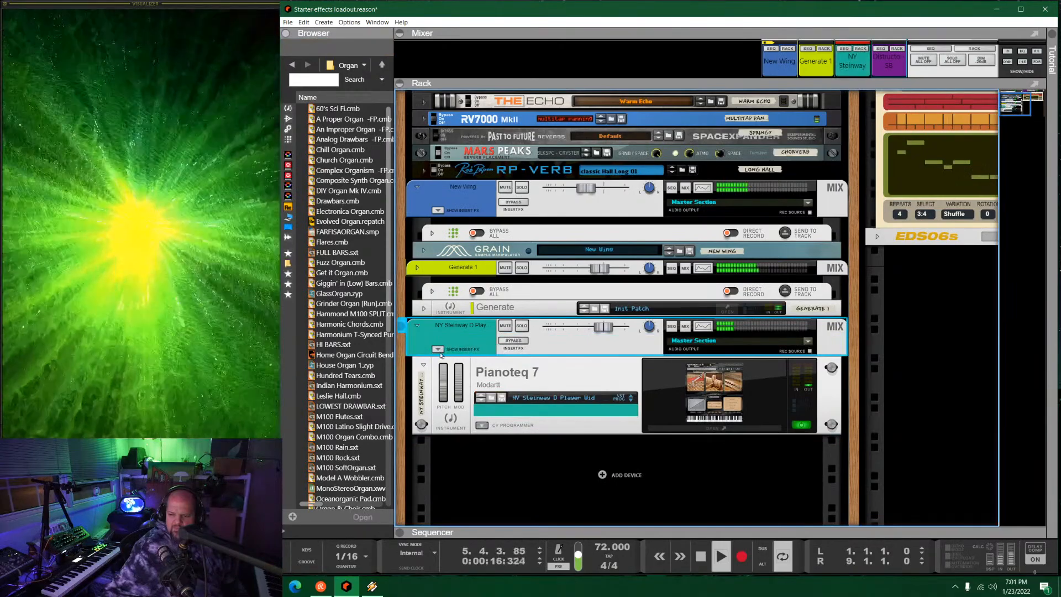
{"action": "left_click", "coordinate": [288, 284]}
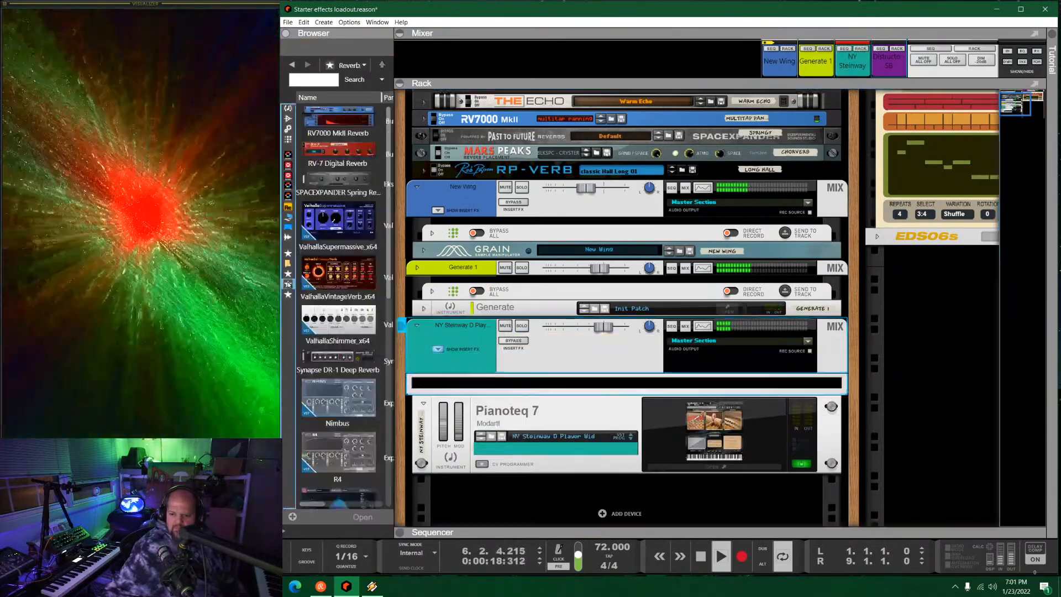
{"action": "left_click_drag", "start_coordinate": [338, 221], "coordinate": [644, 387]}
Load Supermassive's large reverb preset CygnusX1, set Mix to 39.4% and the high EQ to 17490 Hz, and close the plugin window.
{"action": "left_click", "coordinate": [347, 243]}
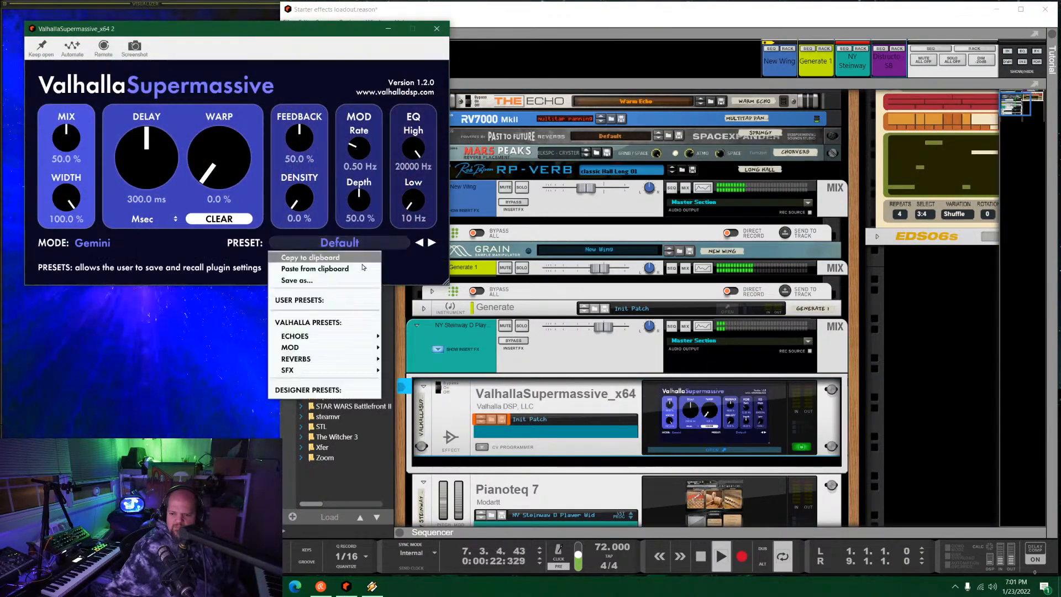
{"action": "mouse_move", "coordinate": [353, 358]}
{"action": "mouse_move", "coordinate": [414, 347]}
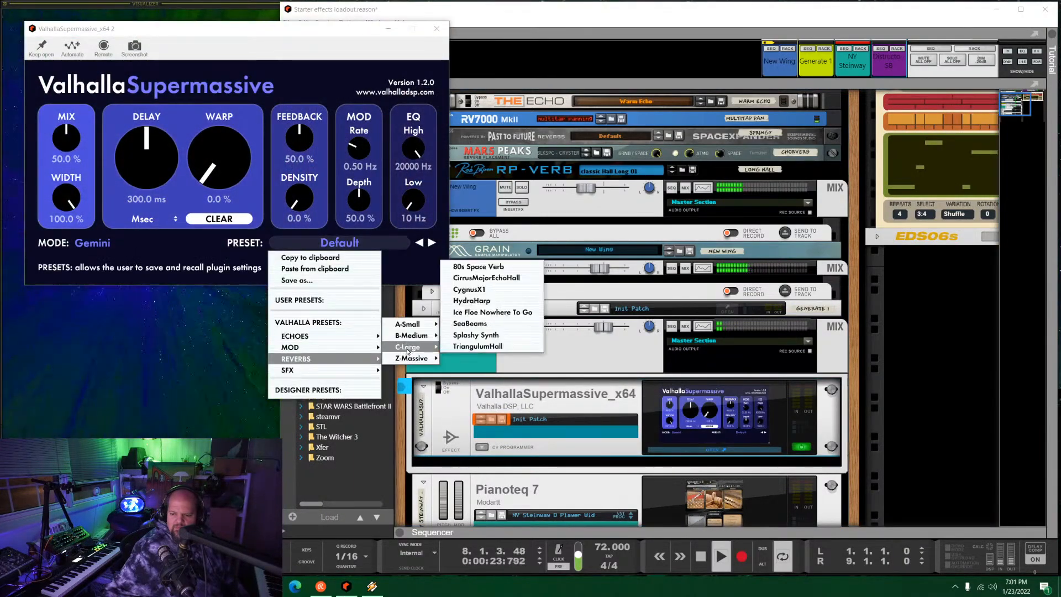
{"action": "left_click", "coordinate": [479, 291]}
{"action": "left_click_drag", "start_coordinate": [64, 151], "coordinate": [64, 151]}
{"action": "left_click_drag", "start_coordinate": [414, 149], "coordinate": [418, 62]}
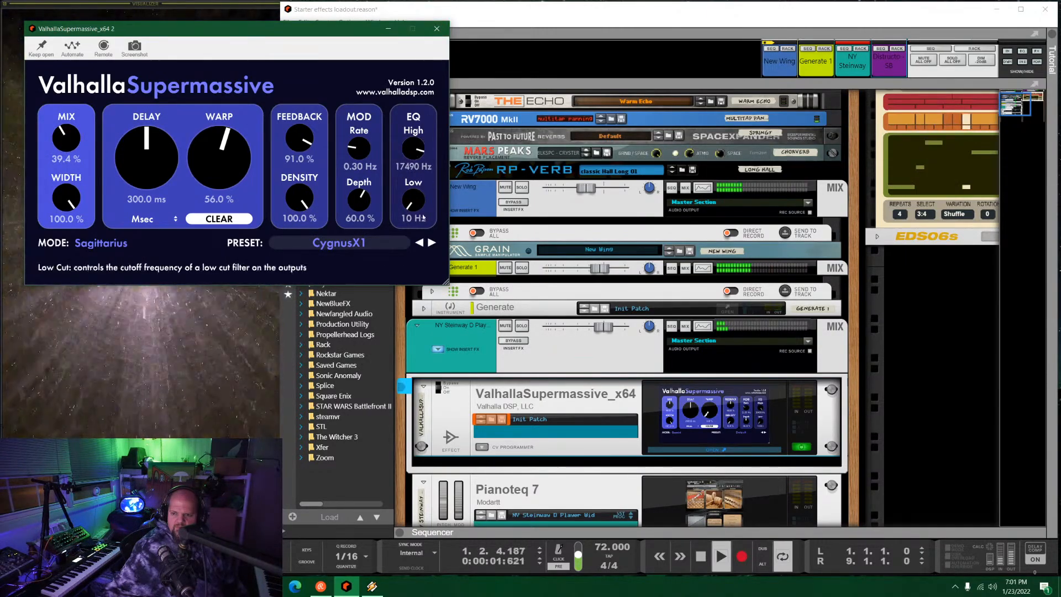
{"action": "left_click", "coordinate": [437, 28]}
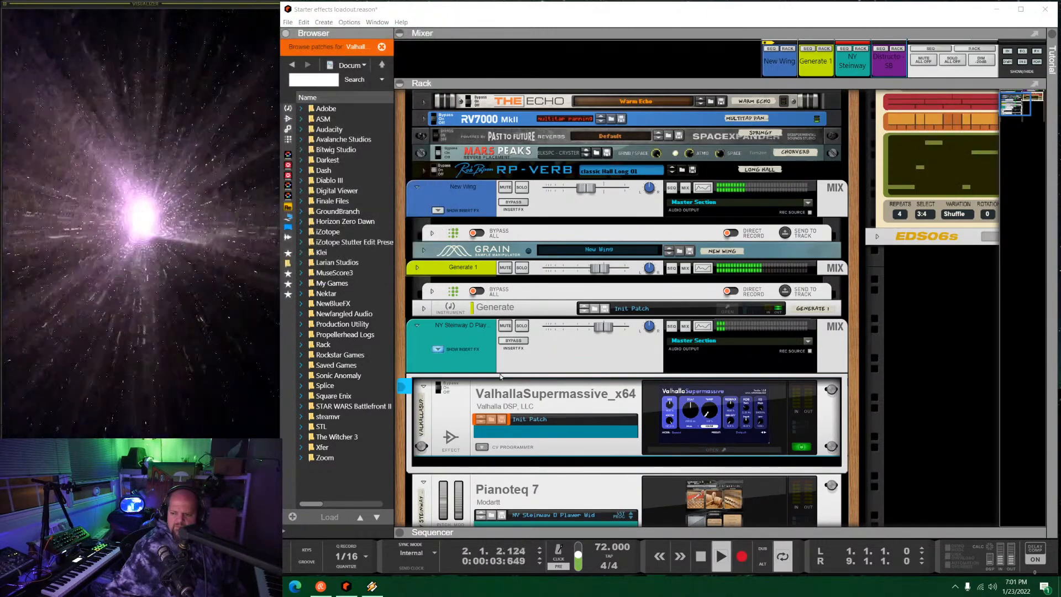
Fold away the NY Steinway channel's insert effects and raise the channel's level slightly.
{"action": "left_click", "coordinate": [438, 349]}
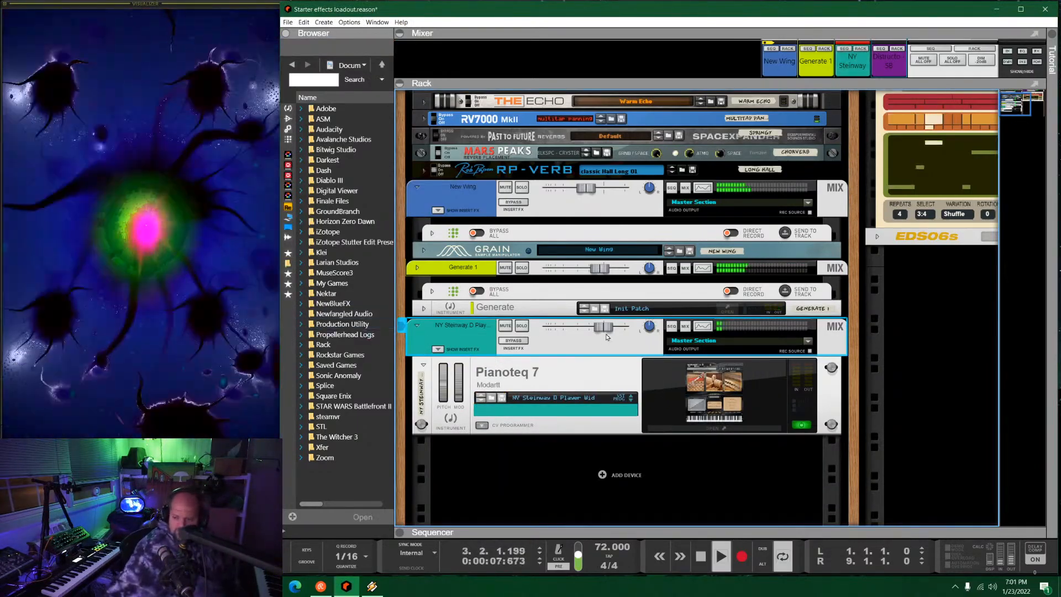
{"action": "left_click_drag", "start_coordinate": [602, 334], "coordinate": [613, 334]}
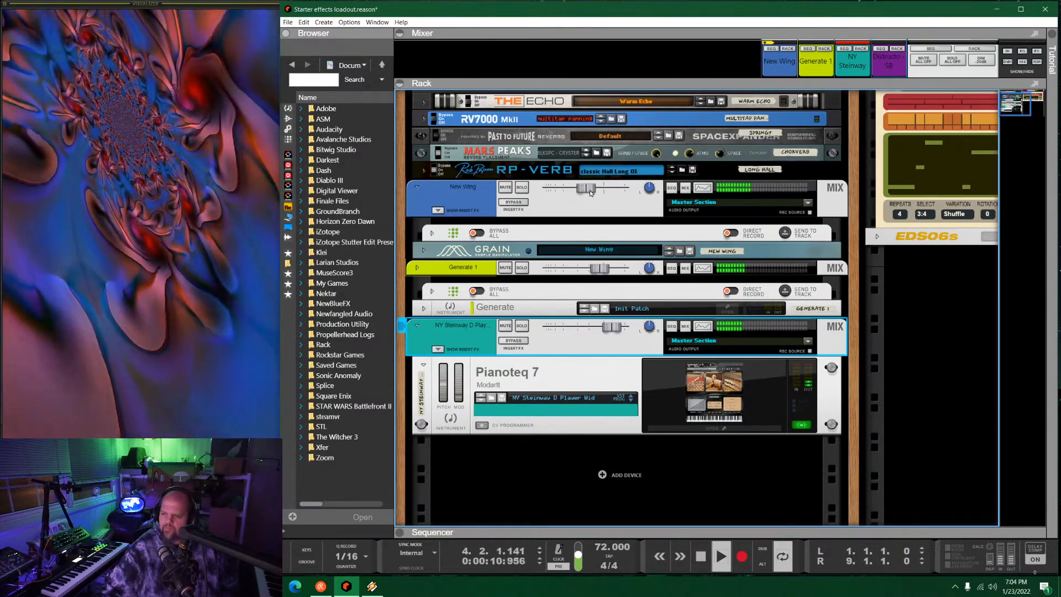
Mute the Distructo - SB channel in the rack and the Generate 1 channel in the enlarged mixer.
{"action": "left_click_drag", "start_coordinate": [854, 166], "coordinate": [576, 248]}
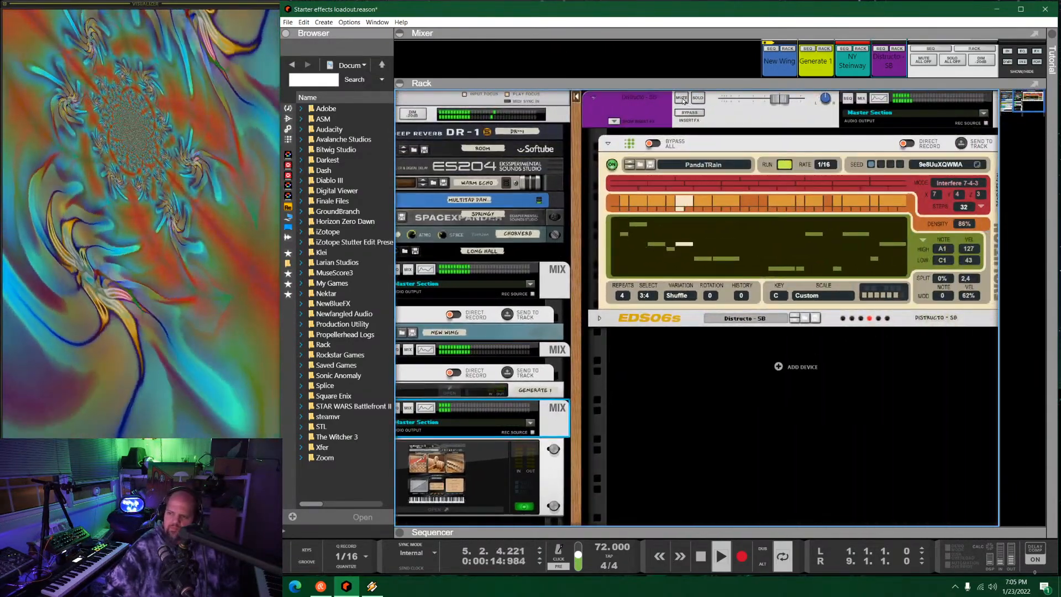
{"action": "left_click", "coordinate": [681, 98]}
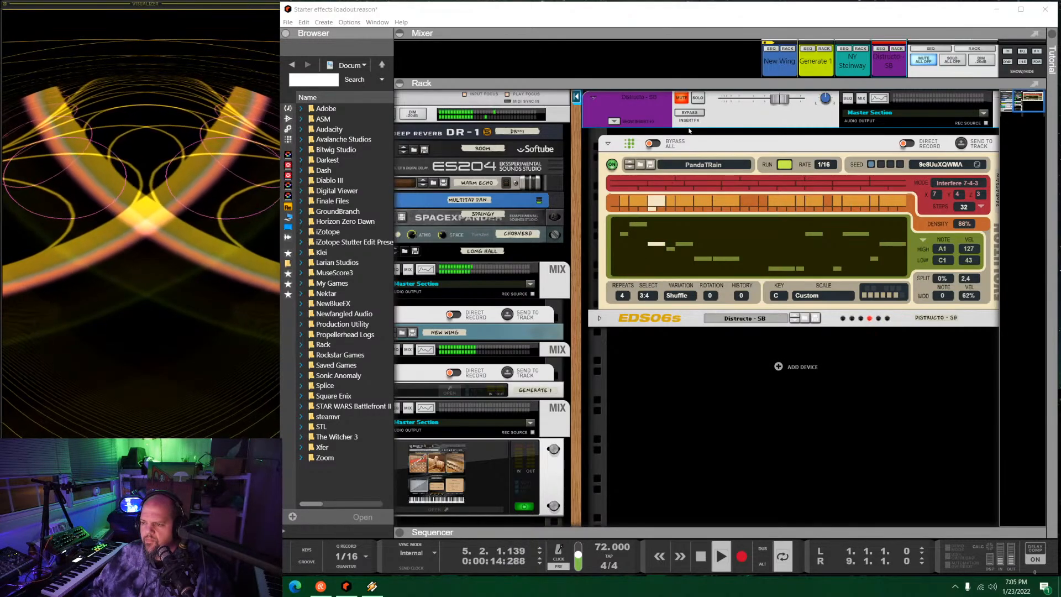
{"action": "left_click_drag", "start_coordinate": [888, 79], "coordinate": [886, 246]}
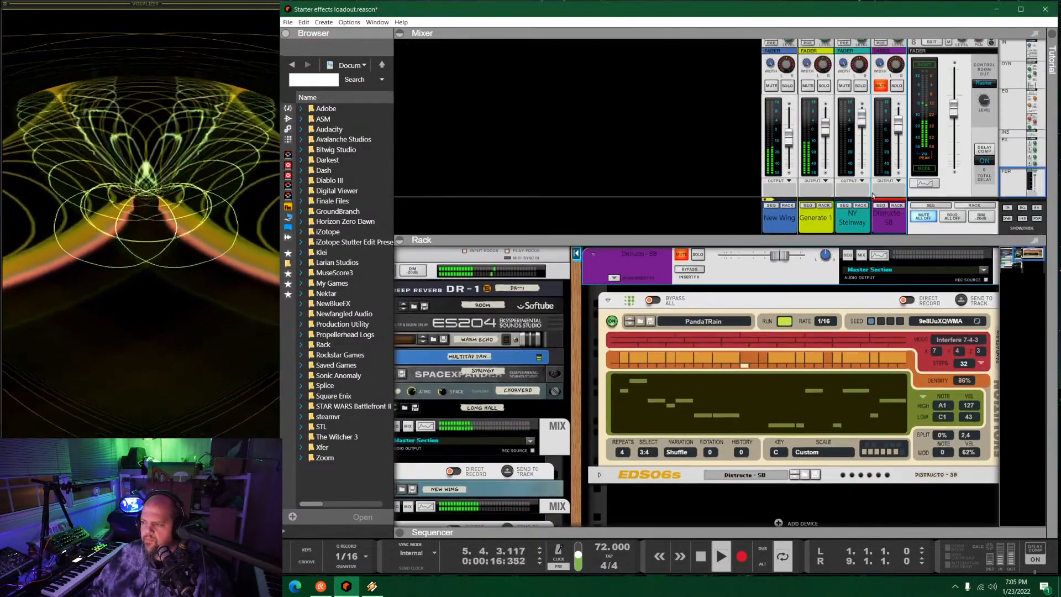
{"action": "left_click", "coordinate": [808, 86]}
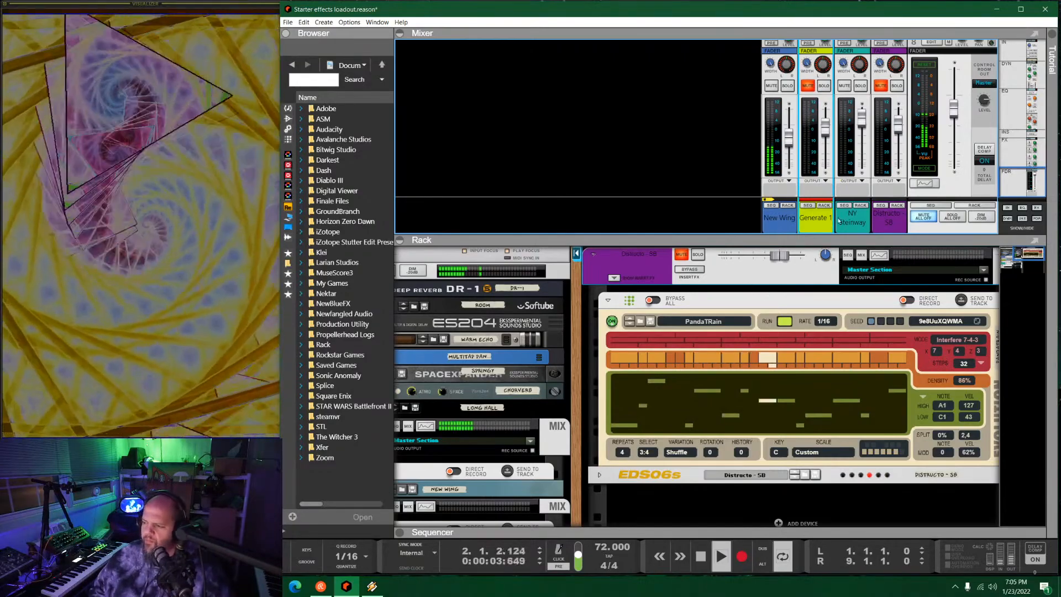
Stop playback and clear the mutes on all mixer channels.
{"action": "key", "text": "space"}
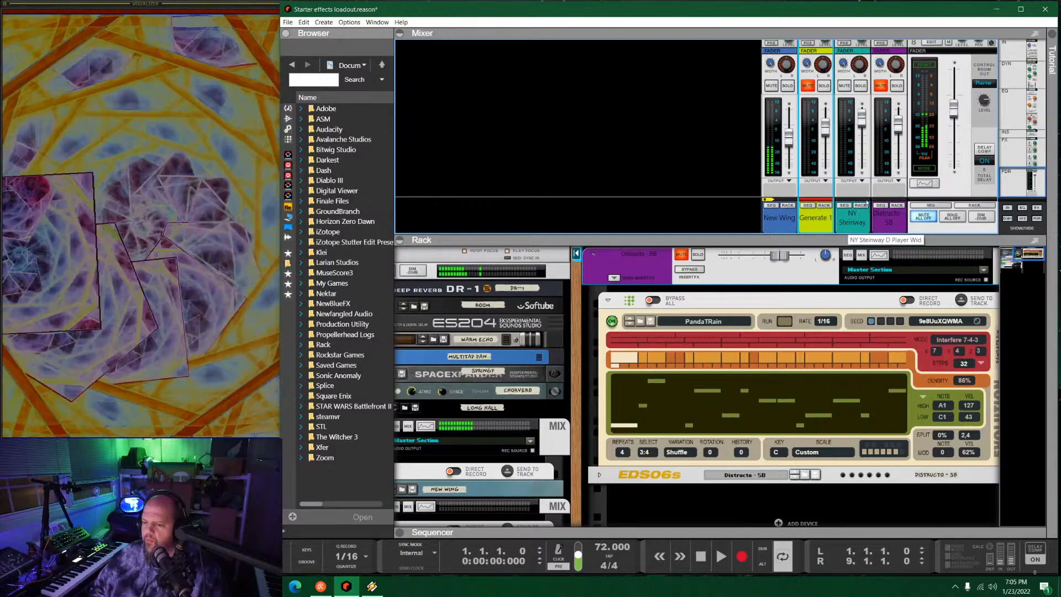
{"action": "left_click", "coordinate": [924, 217]}
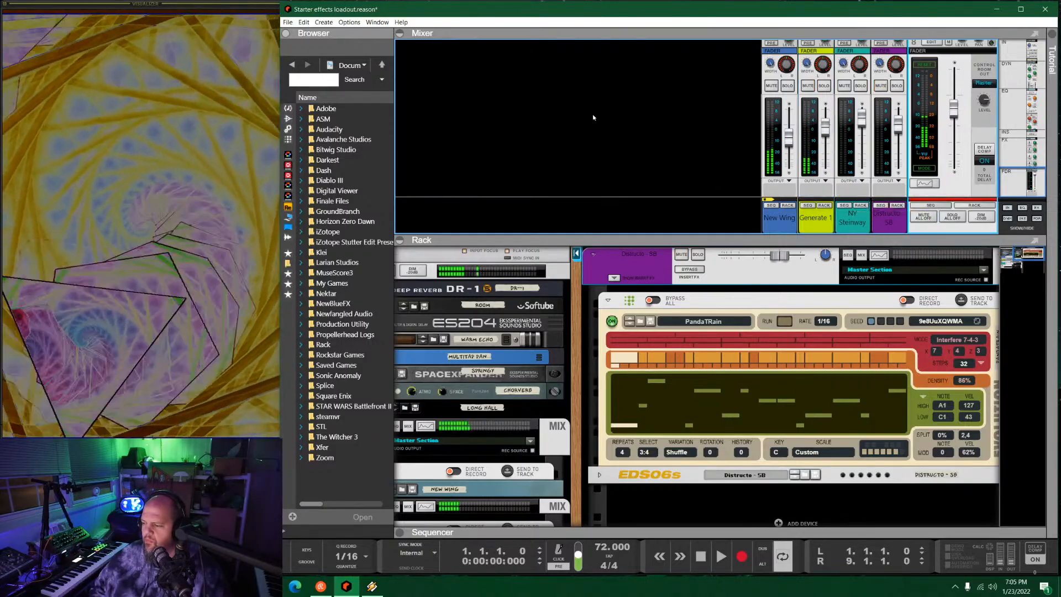
Shrink the mixer area and fold the NY Steinway mix channel, the Pianoteq 7 device and the Distructo - SB mix channel.
{"action": "left_click_drag", "start_coordinate": [575, 314], "coordinate": [880, 252]}
{"action": "left_click_drag", "start_coordinate": [726, 238], "coordinate": [730, 62]}
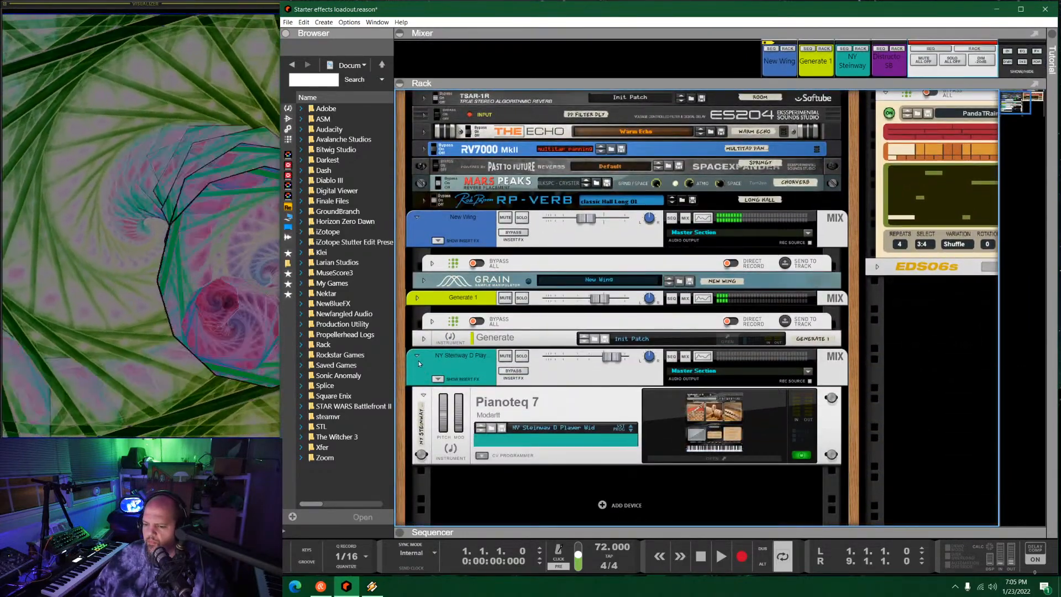
{"action": "left_click", "coordinate": [417, 357]}
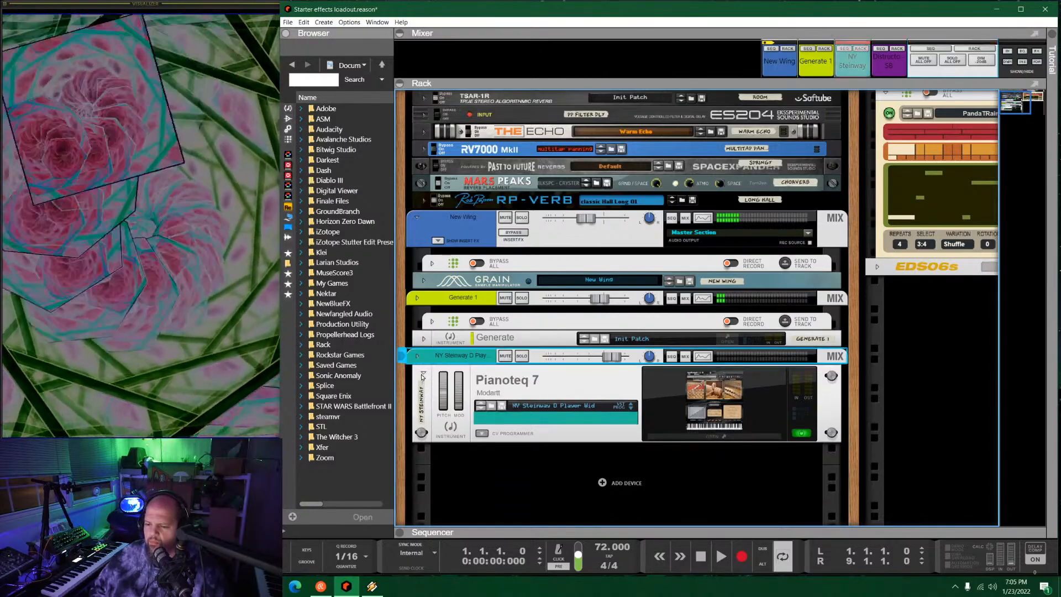
{"action": "left_click", "coordinate": [423, 372]}
{"action": "left_click_drag", "start_coordinate": [849, 344], "coordinate": [431, 389]}
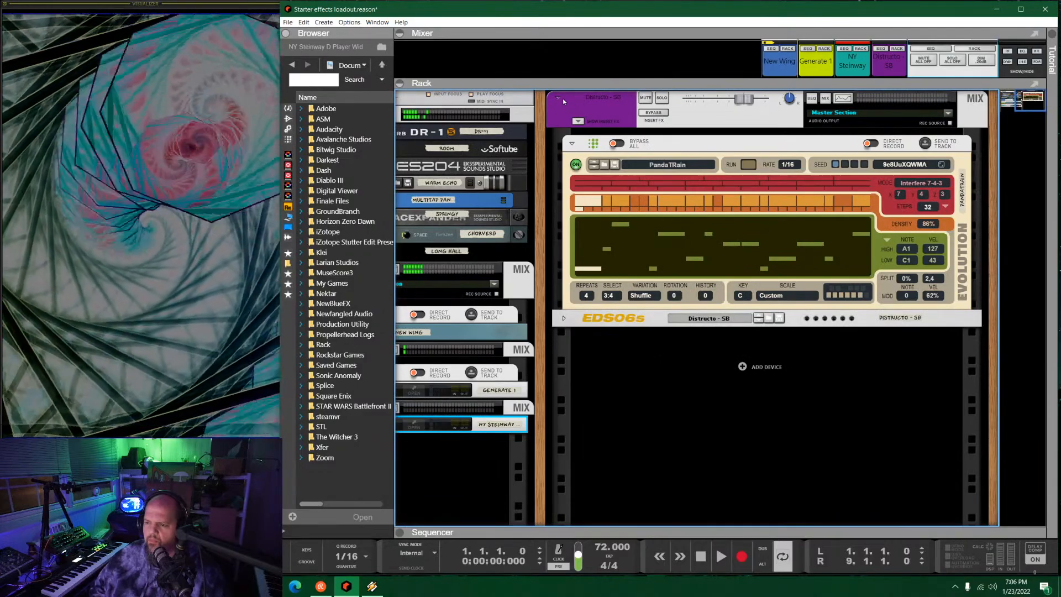
{"action": "left_click", "coordinate": [559, 98]}
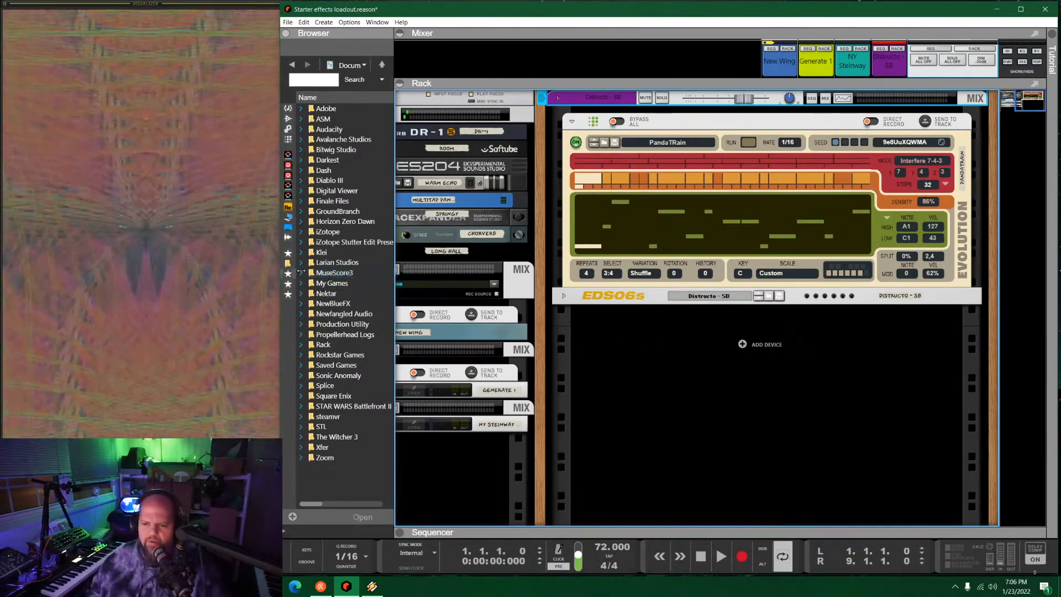
Add a Dr. Octo Rex Loop Player below the EDS06s in the second rack column.
{"action": "left_click", "coordinate": [288, 108]}
{"action": "left_click_drag", "start_coordinate": [343, 221], "coordinate": [760, 442]}
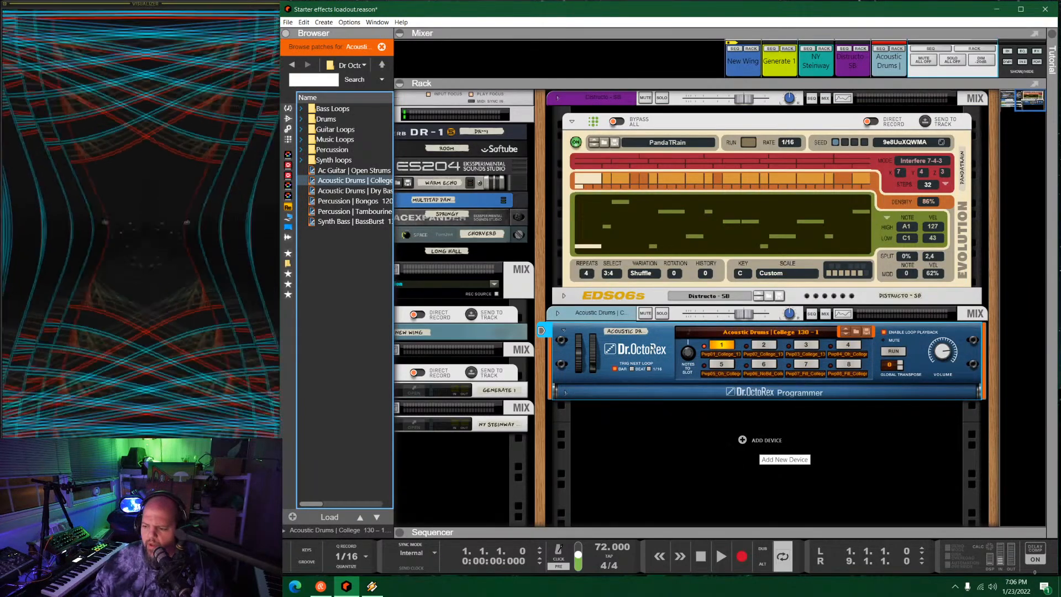
Set the Acoustic Drums mix channel's track color to Deep Purple and unfold the Dr. OctoRex programmer.
{"action": "right_click", "coordinate": [614, 313]}
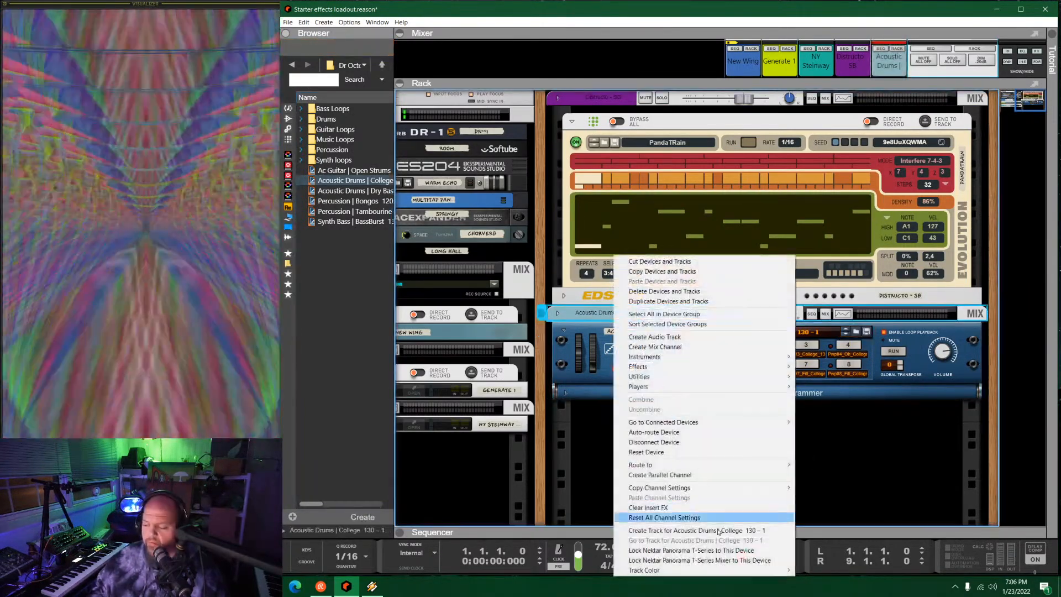
{"action": "mouse_move", "coordinate": [713, 575]}
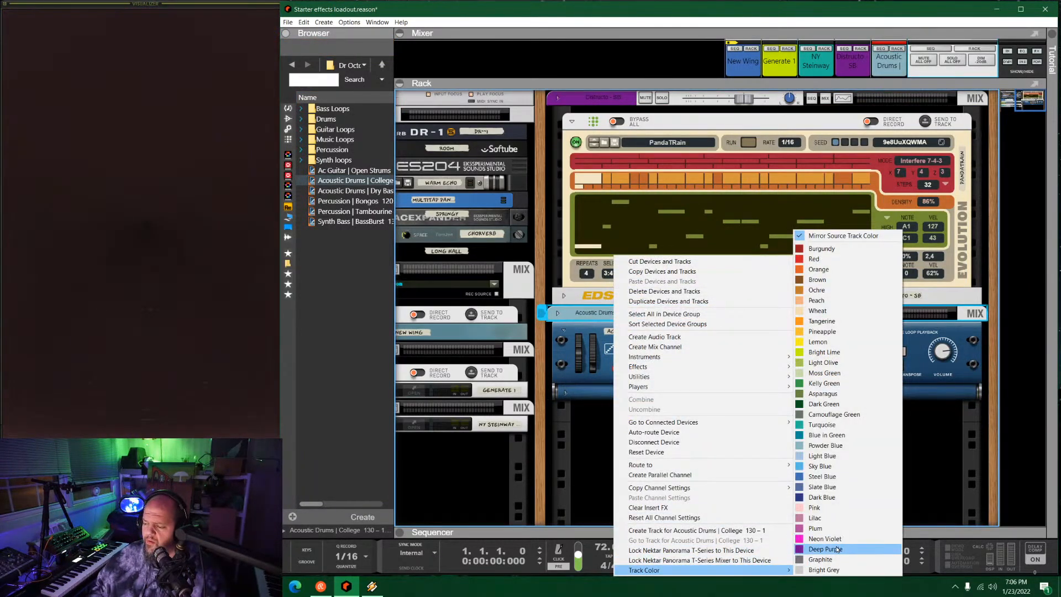
{"action": "left_click", "coordinate": [829, 544]}
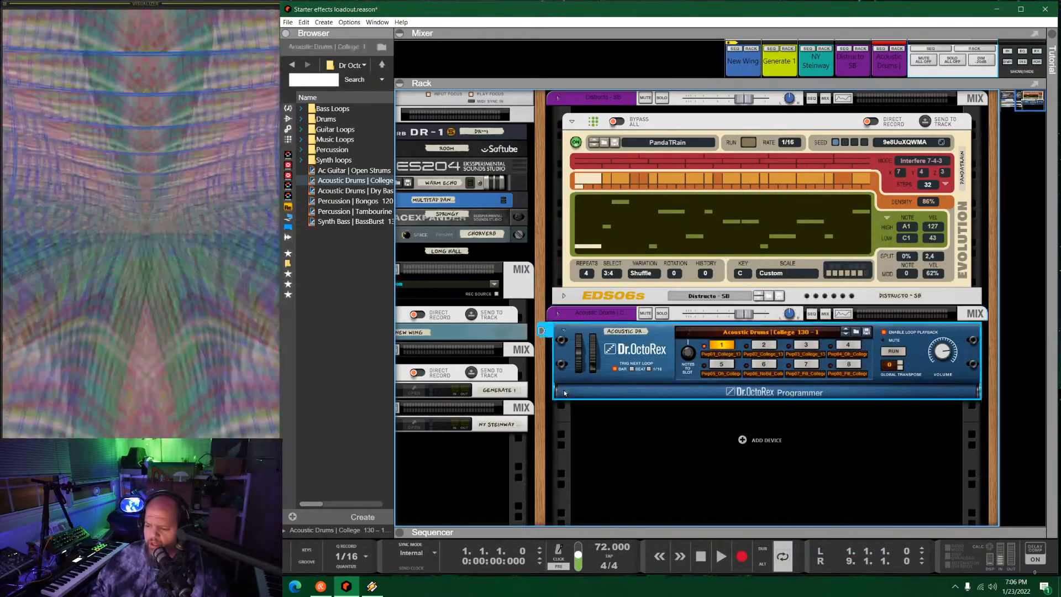
{"action": "left_click", "coordinate": [565, 393]}
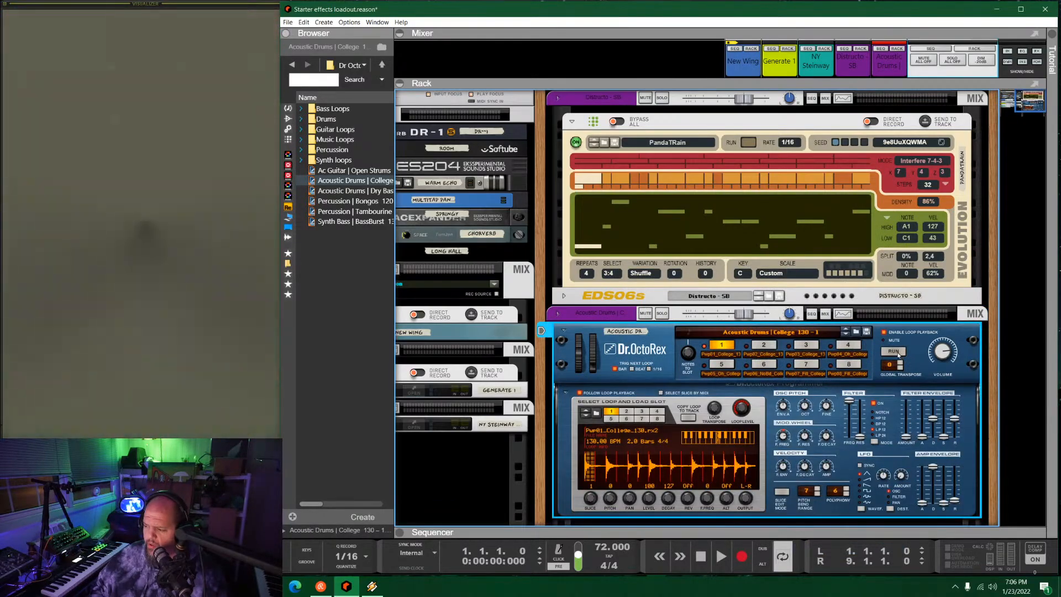
Audition the Dr. OctoRex loop and check the device's cabling on the rear of the rack.
{"action": "left_click", "coordinate": [897, 352]}
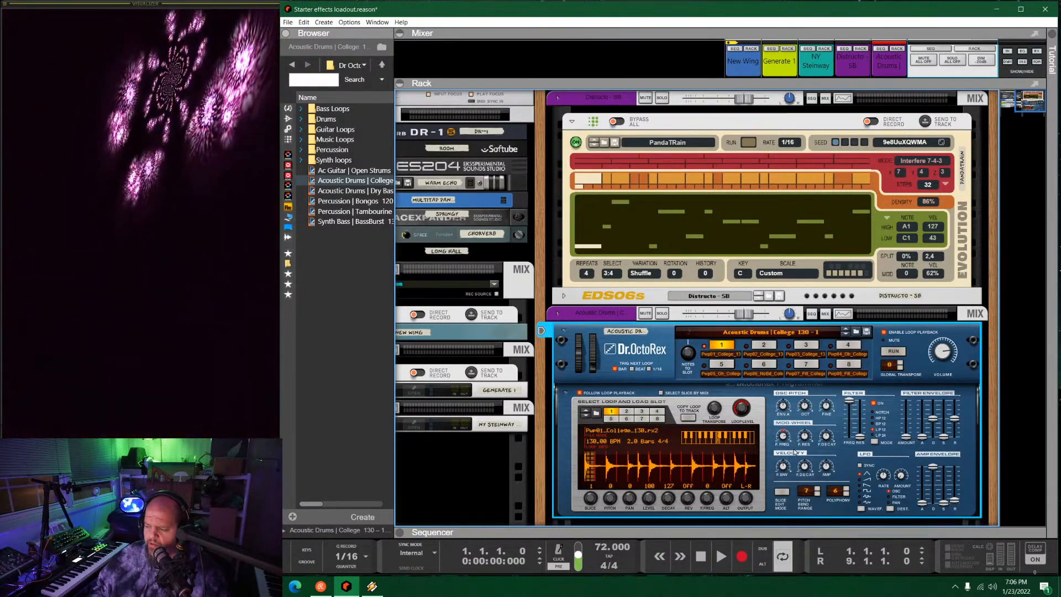
{"action": "scroll", "coordinate": [660, 412], "scroll_direction": "down", "scroll_amount": 3}
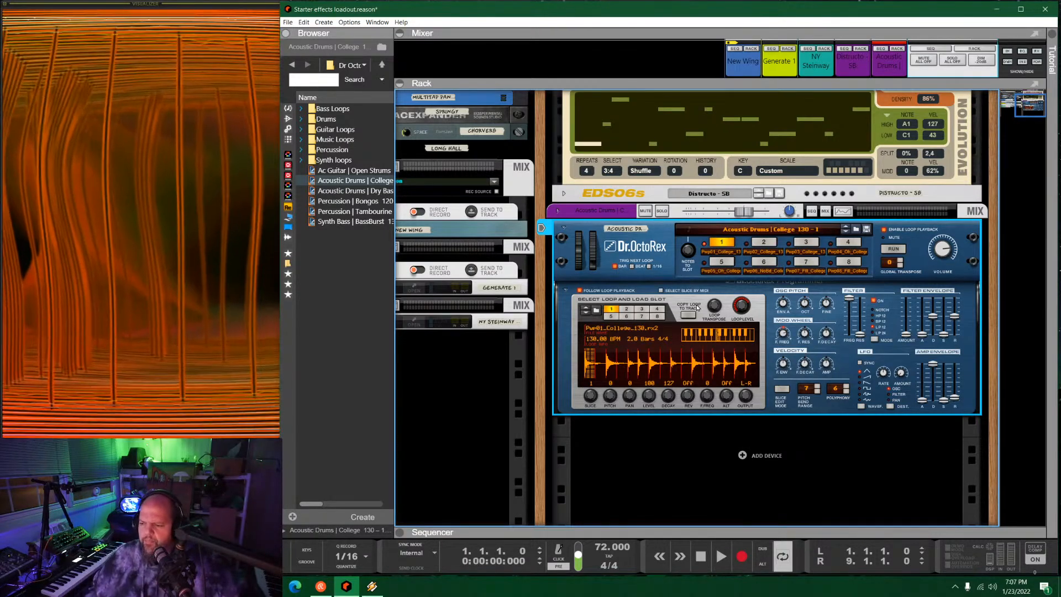
{"action": "key", "text": "Tab"}
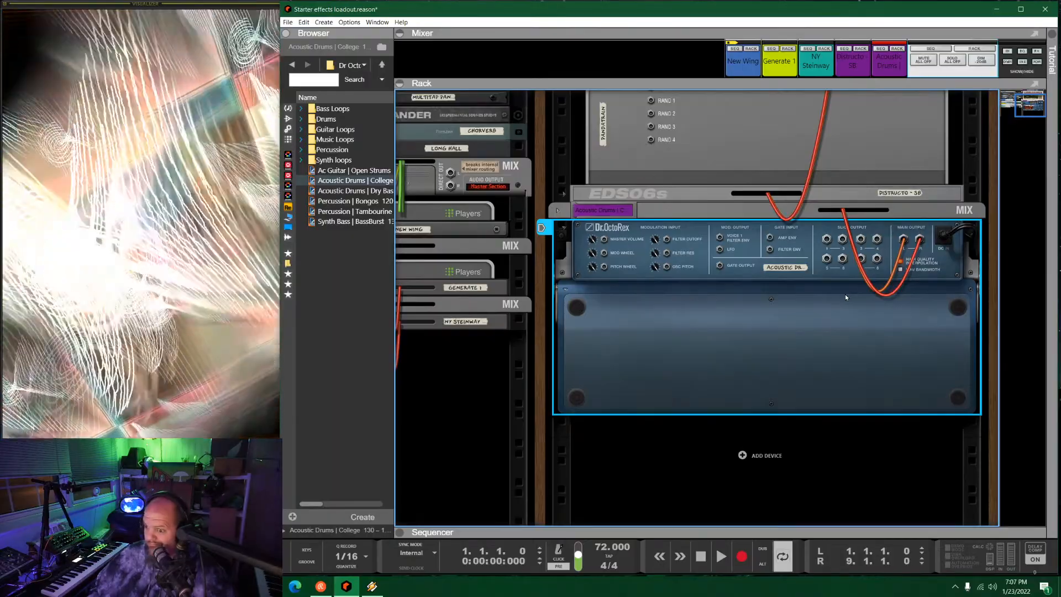
{"action": "key", "text": "Tab"}
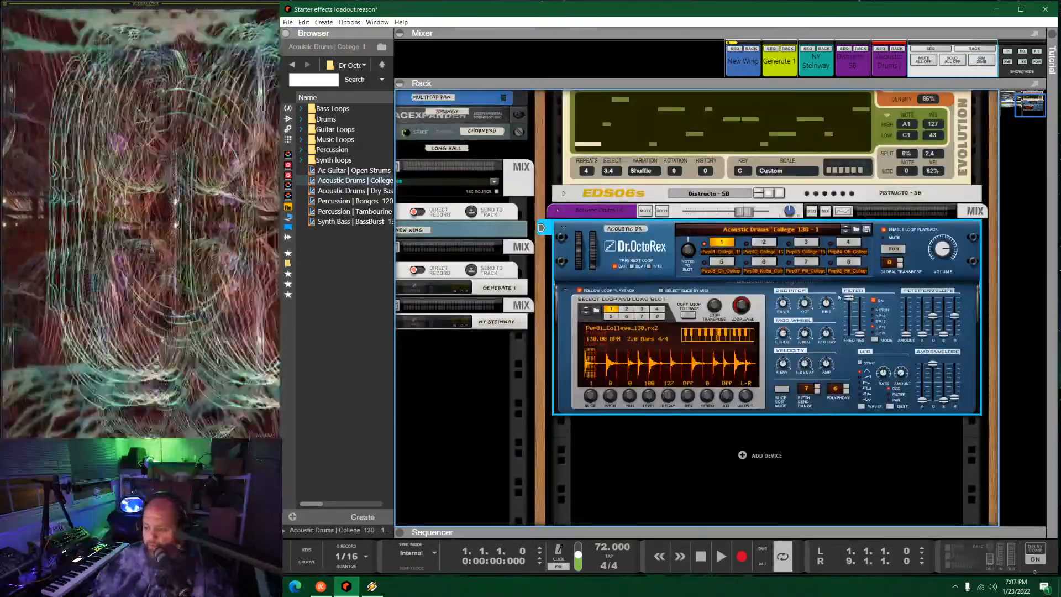
Step through several Dr. OctoRex loop slots and check the list of College loops available for slot 2.
{"action": "left_click", "coordinate": [765, 242]}
{"action": "left_click", "coordinate": [729, 243]}
{"action": "left_click", "coordinate": [856, 250]}
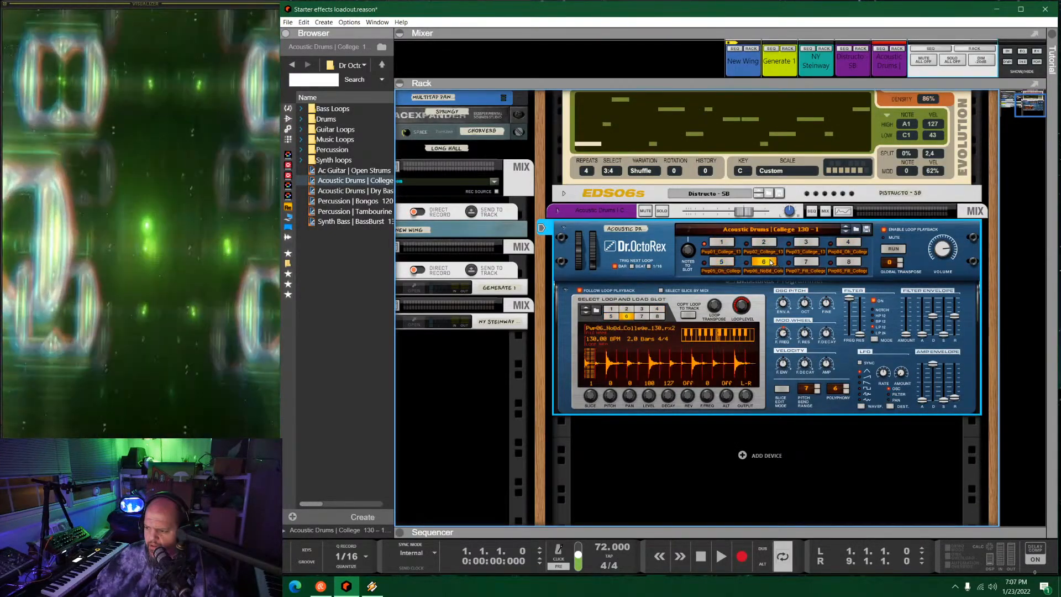
{"action": "left_click", "coordinate": [848, 263]}
{"action": "left_click", "coordinate": [722, 244]}
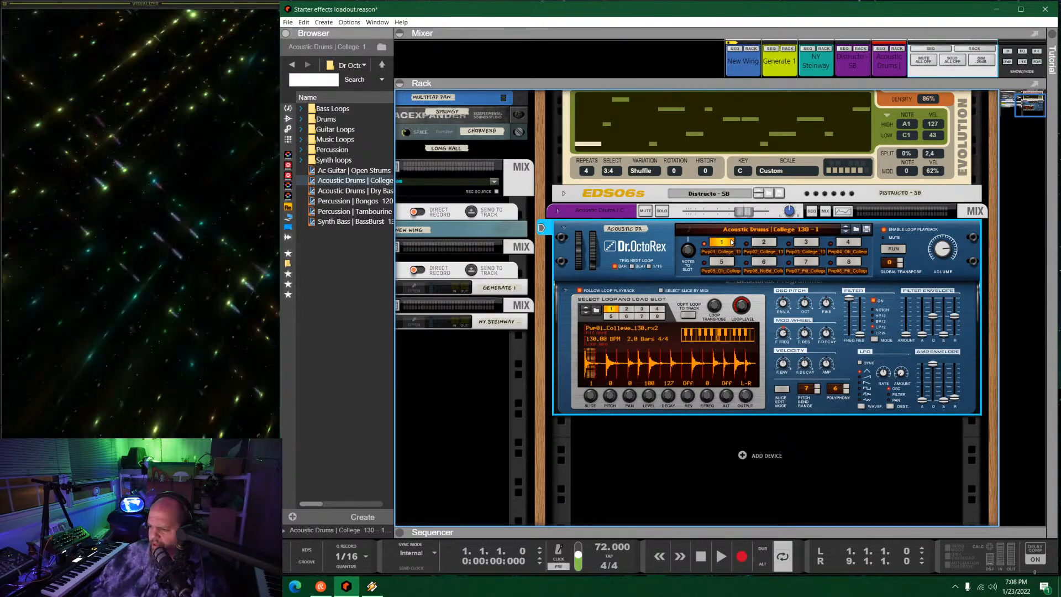
{"action": "left_click", "coordinate": [767, 253]}
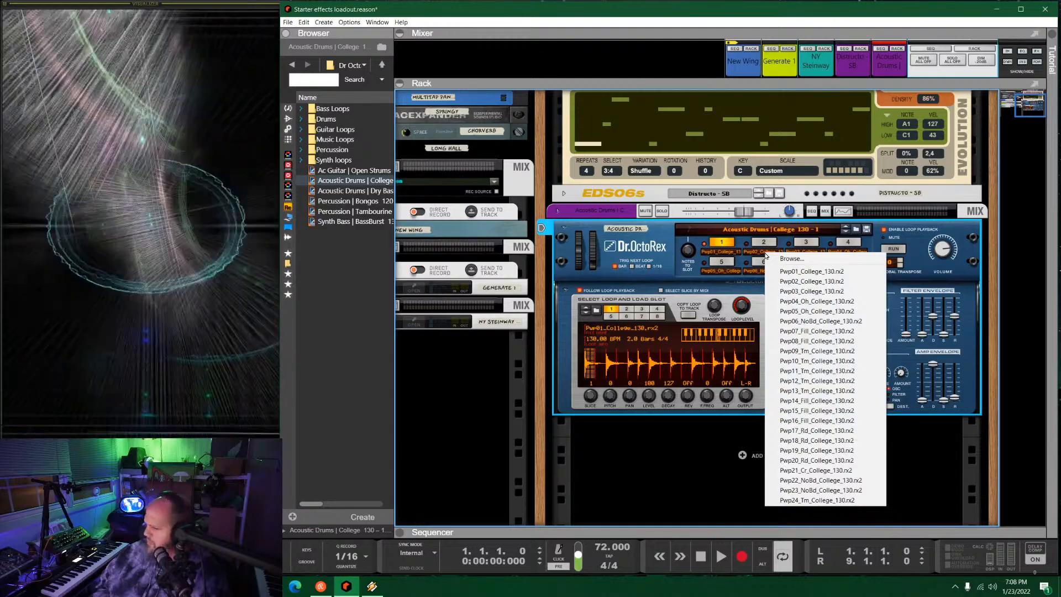
{"action": "key", "text": "Escape"}
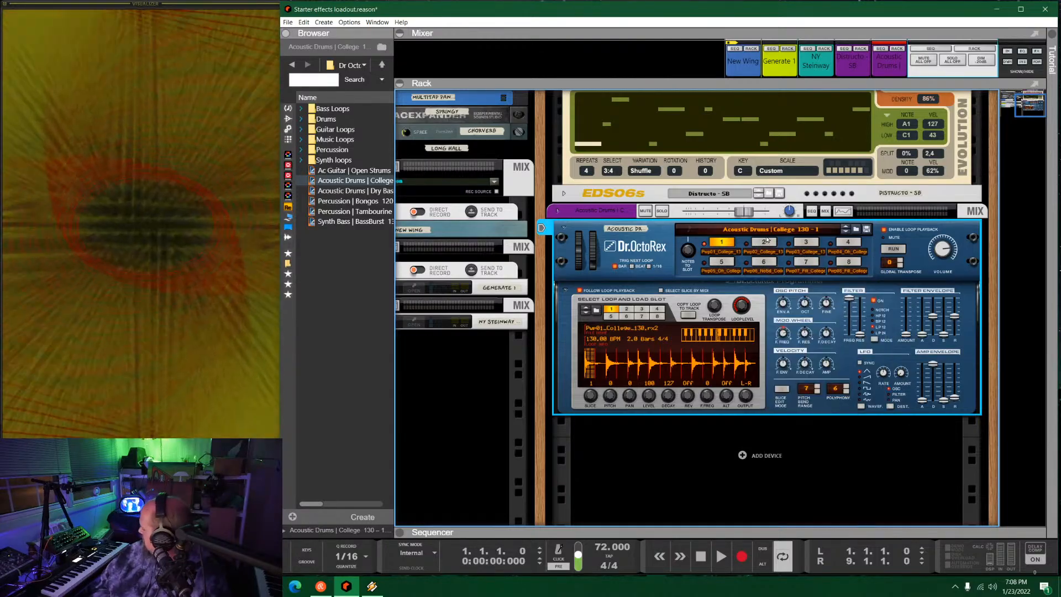
{"action": "left_click", "coordinate": [768, 242]}
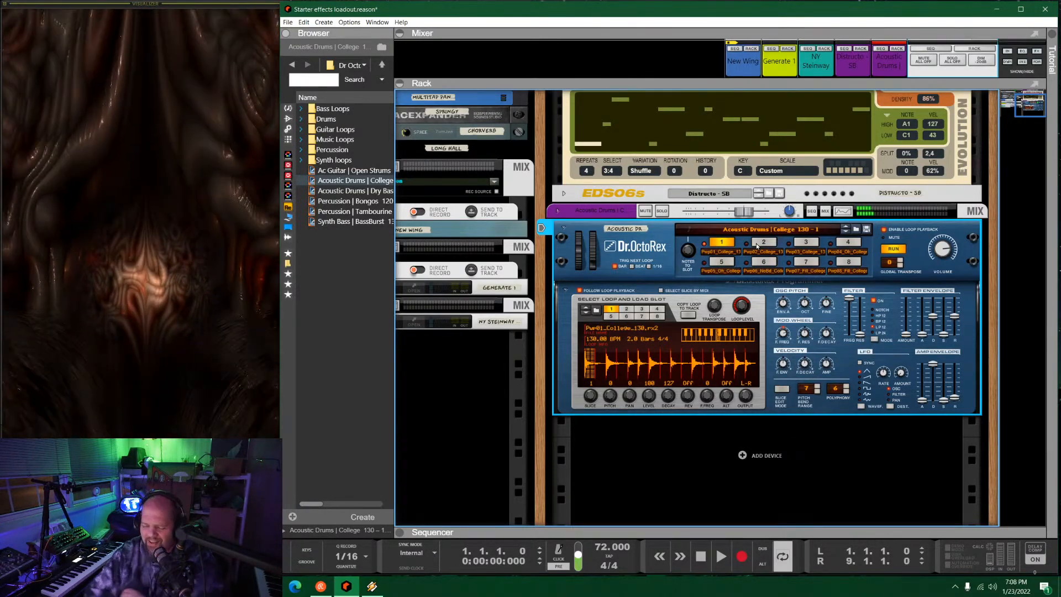
Play the drum loop briefly with the other tracks, stop playback, and solo the Acoustic Drums mix channel.
{"action": "key", "text": "space"}
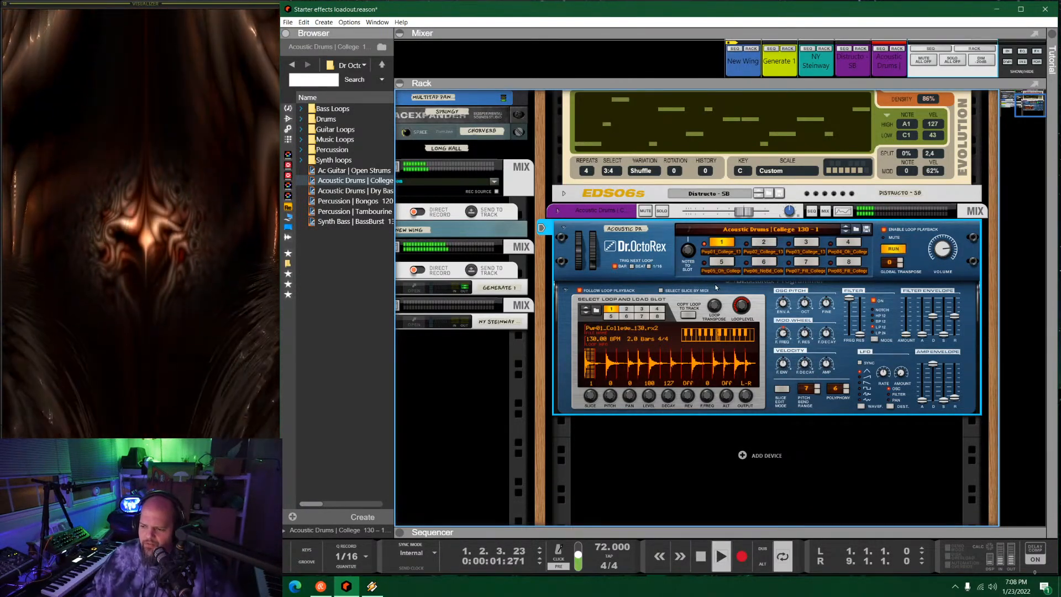
{"action": "key", "text": "space"}
{"action": "left_click", "coordinate": [661, 210]}
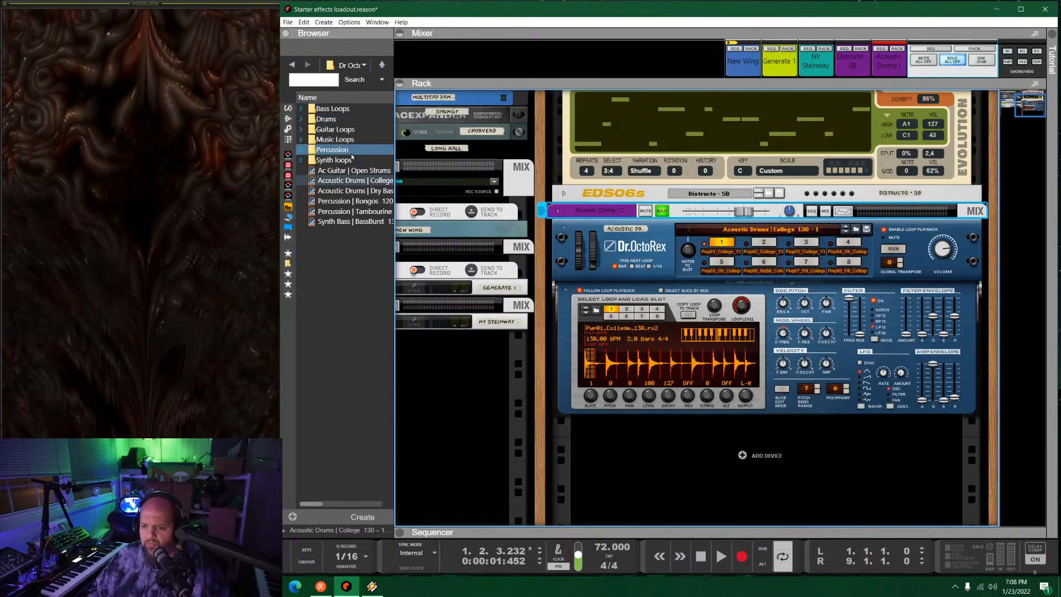
Load the Bomb Squad | Beats 80-89 bpm patch from the Bomb Squad drum folder into the Dr. OctoRex, with the browser widened.
{"action": "double_click", "coordinate": [329, 119]}
{"action": "double_click", "coordinate": [346, 119]}
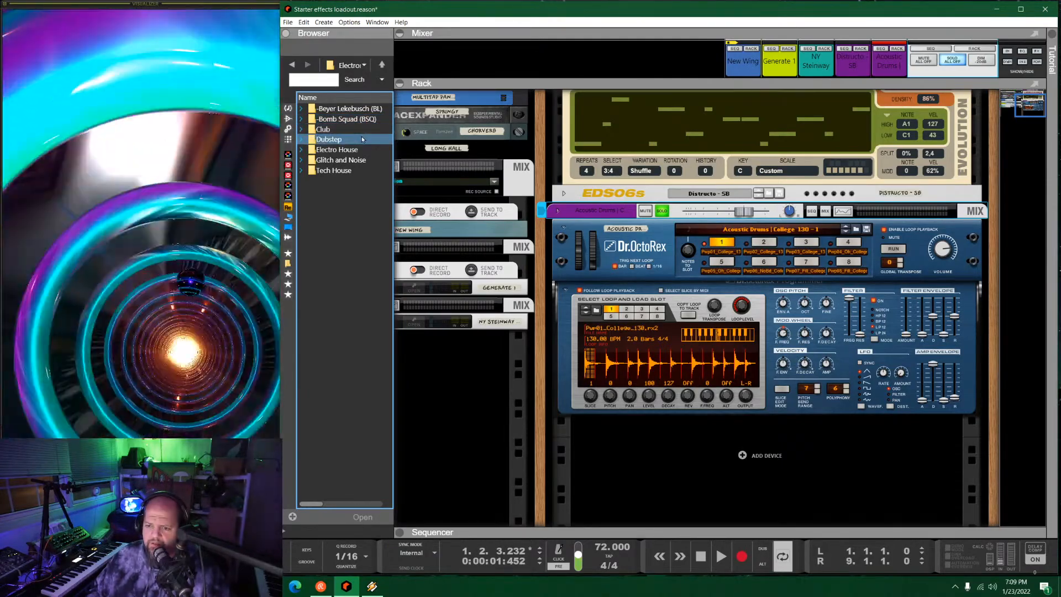
{"action": "double_click", "coordinate": [341, 119]}
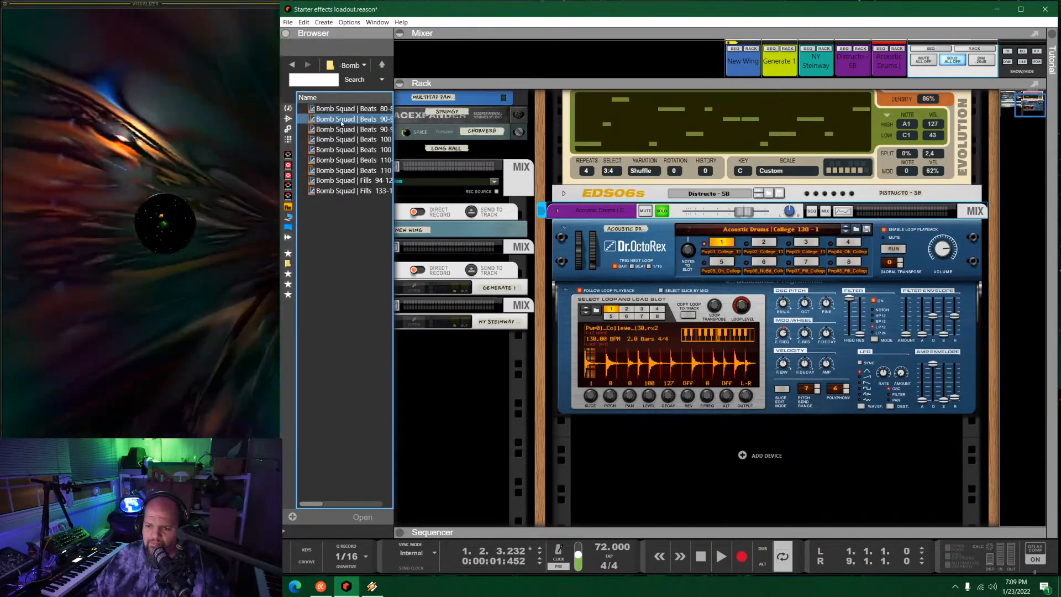
{"action": "left_click_drag", "start_coordinate": [395, 120], "coordinate": [688, 261]}
{"action": "left_click", "coordinate": [360, 108]}
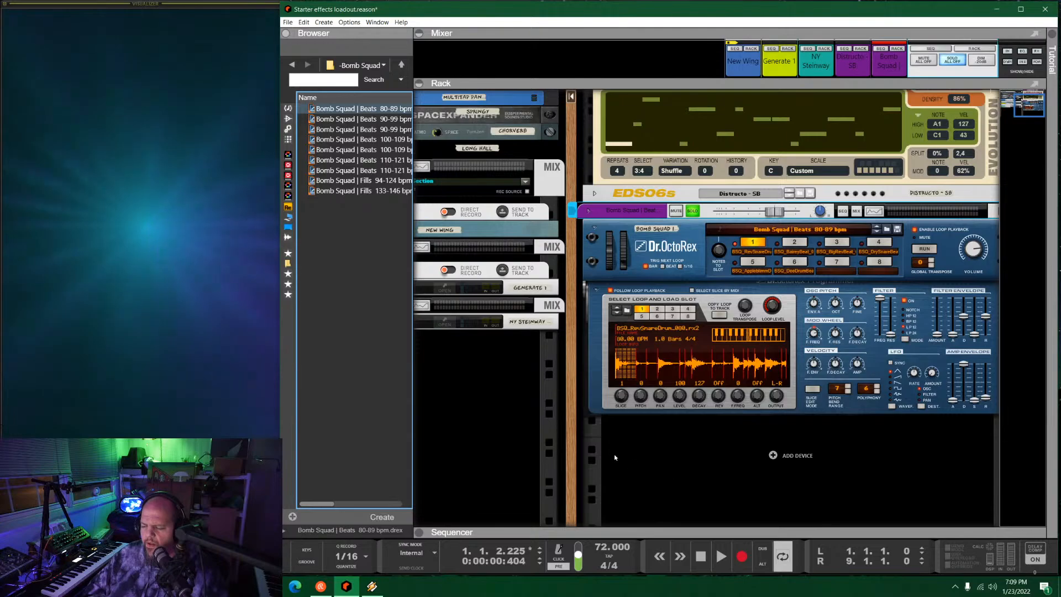
Add a built-in MIDI Out Device below the Dr. OctoRex in the rack.
{"action": "right_click", "coordinate": [767, 453]}
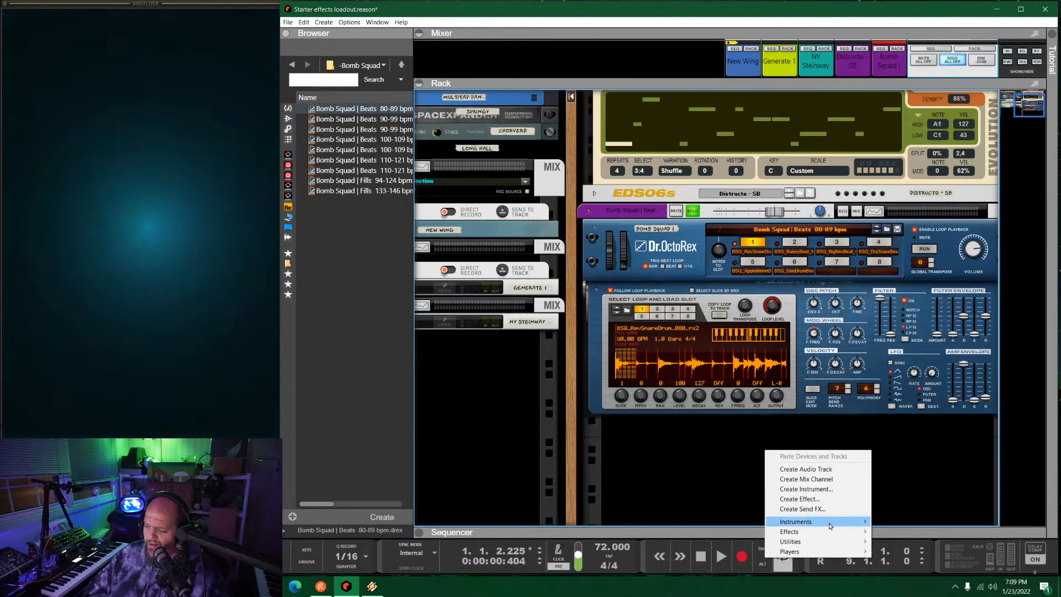
{"action": "mouse_move", "coordinate": [834, 524]}
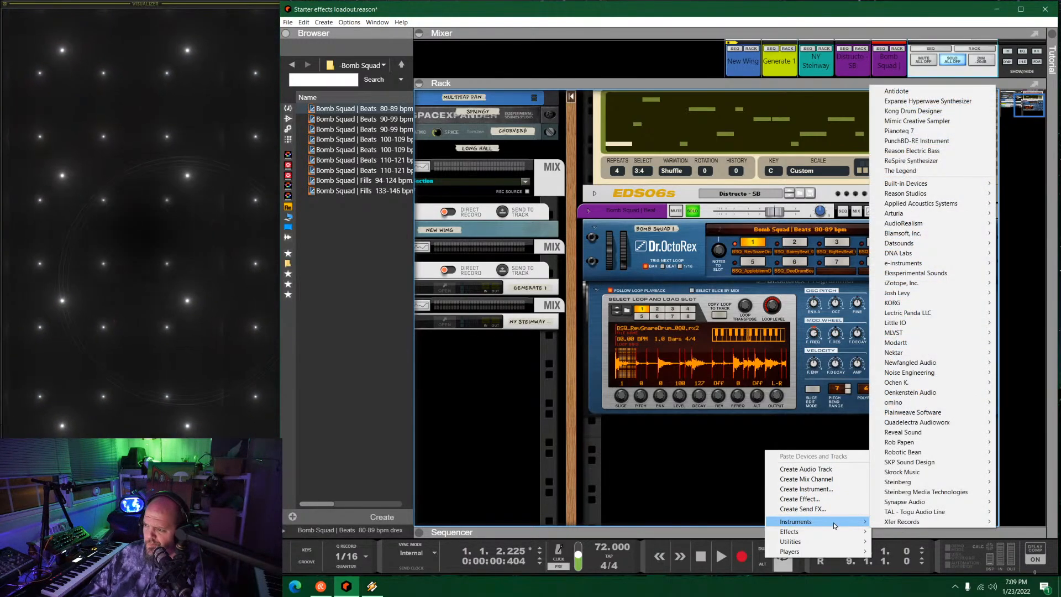
{"action": "mouse_move", "coordinate": [938, 188]}
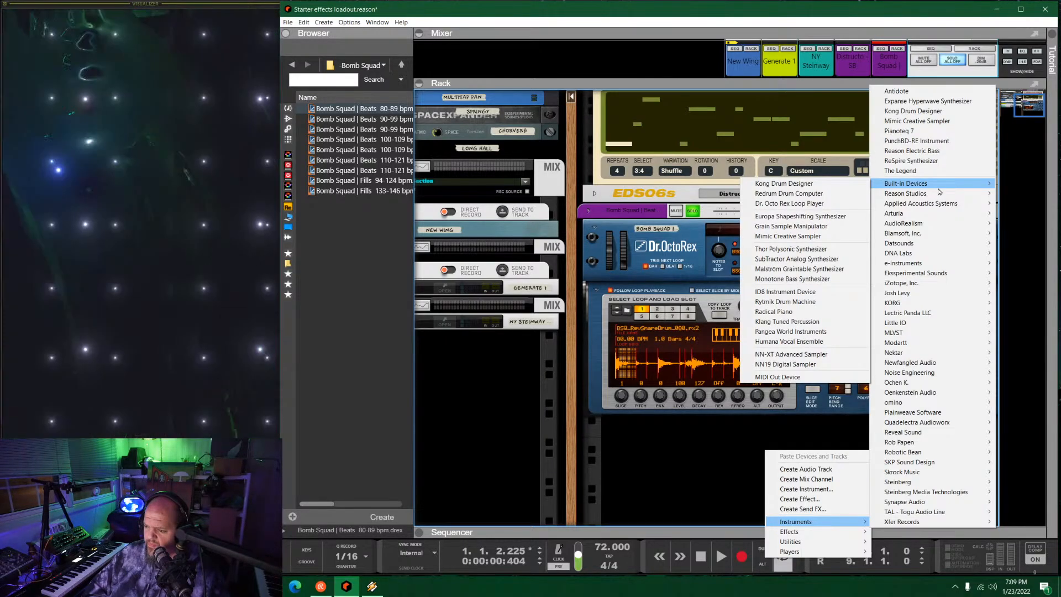
{"action": "left_click", "coordinate": [778, 377]}
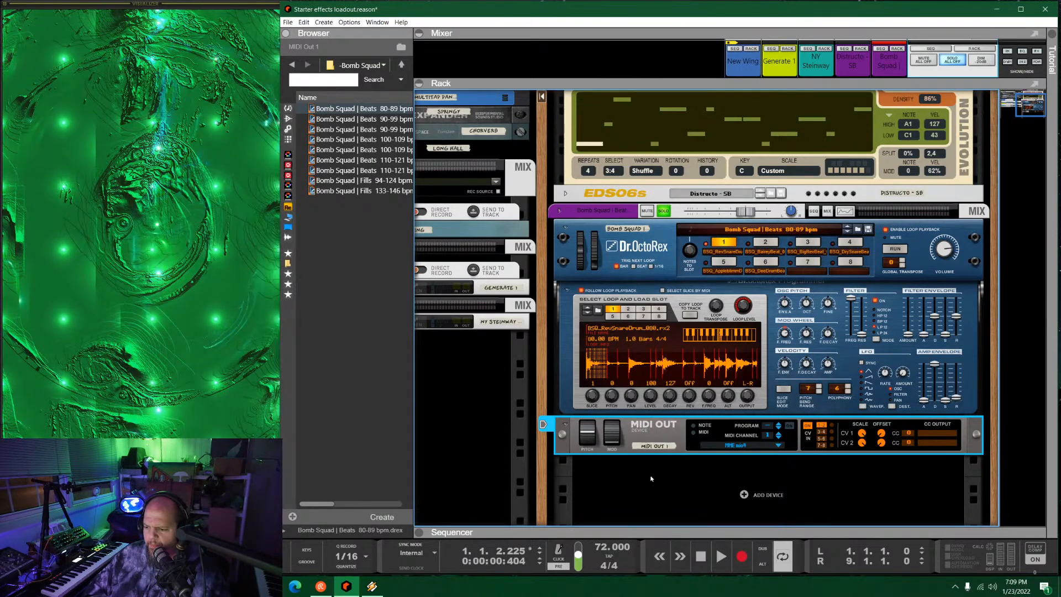
{"action": "scroll", "coordinate": [646, 465], "scroll_direction": "down", "scroll_amount": 2}
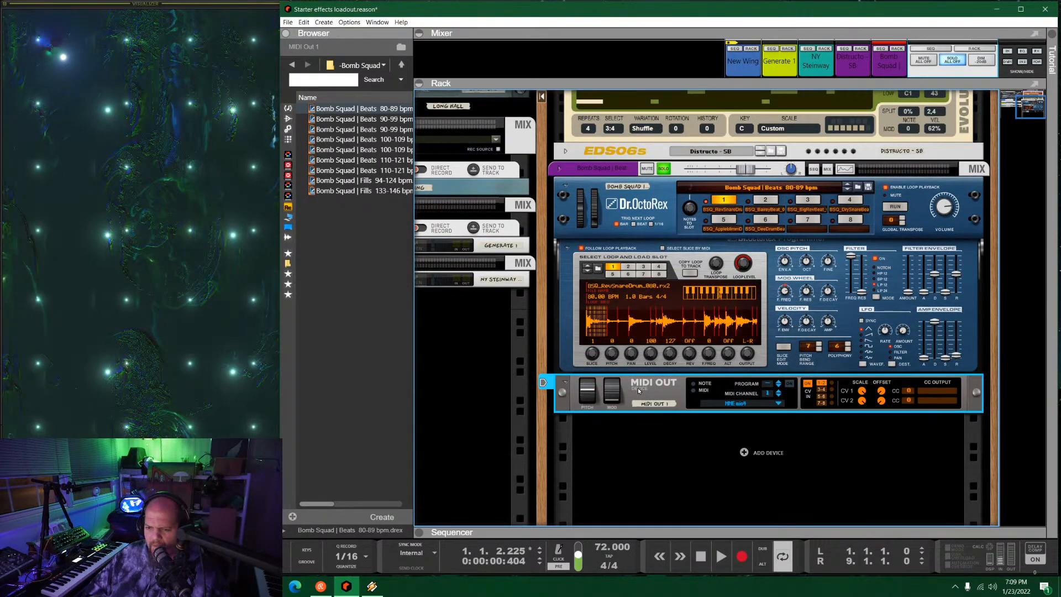
Add an Evolution Sequencer player to the MIDI Out device.
{"action": "left_click", "coordinate": [288, 139]}
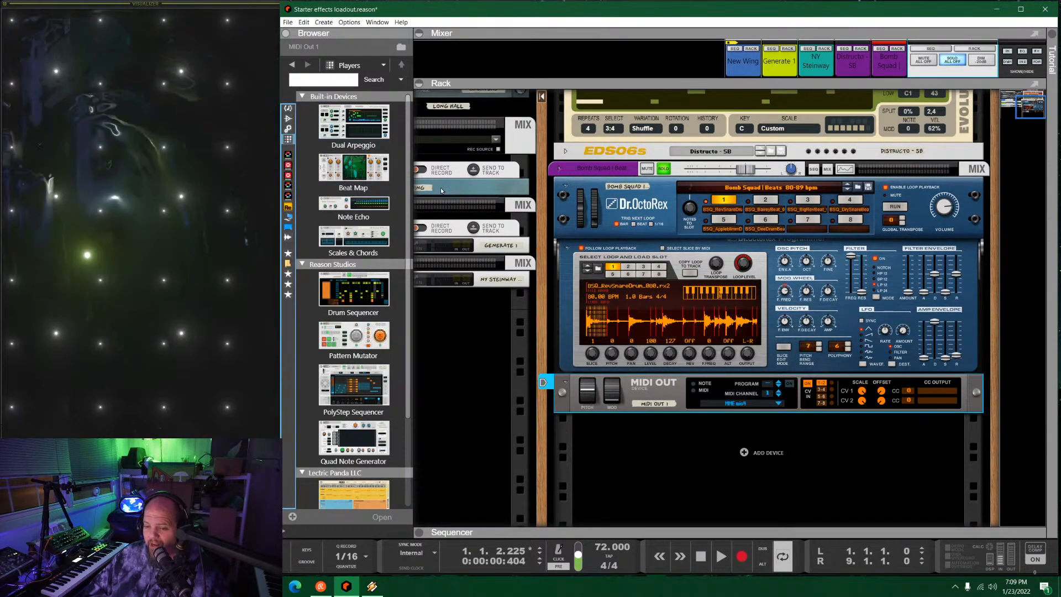
{"action": "left_click", "coordinate": [349, 171]}
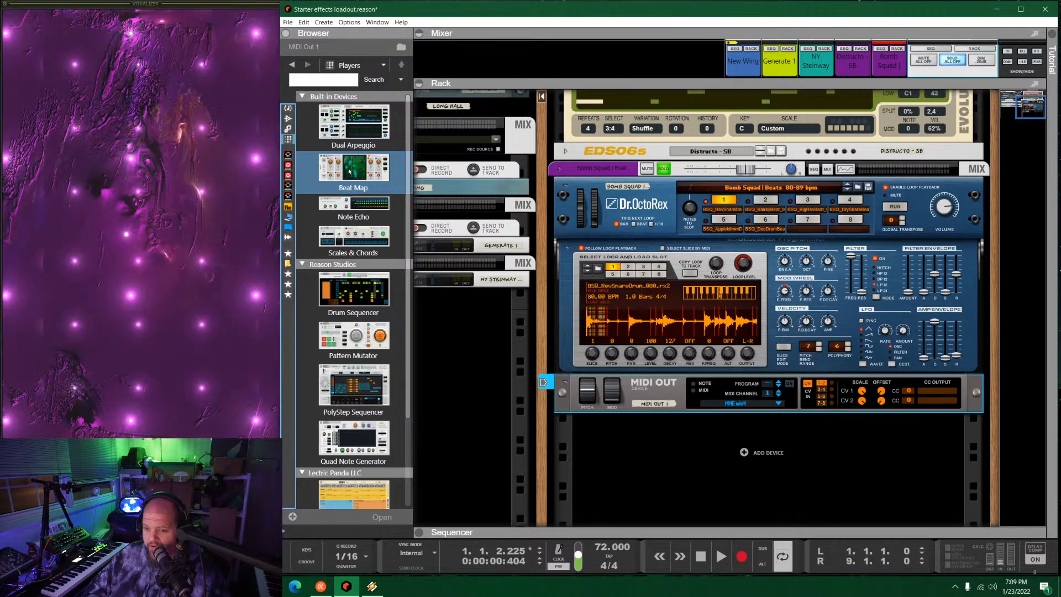
{"action": "scroll", "coordinate": [354, 387], "scroll_direction": "down", "scroll_amount": 3}
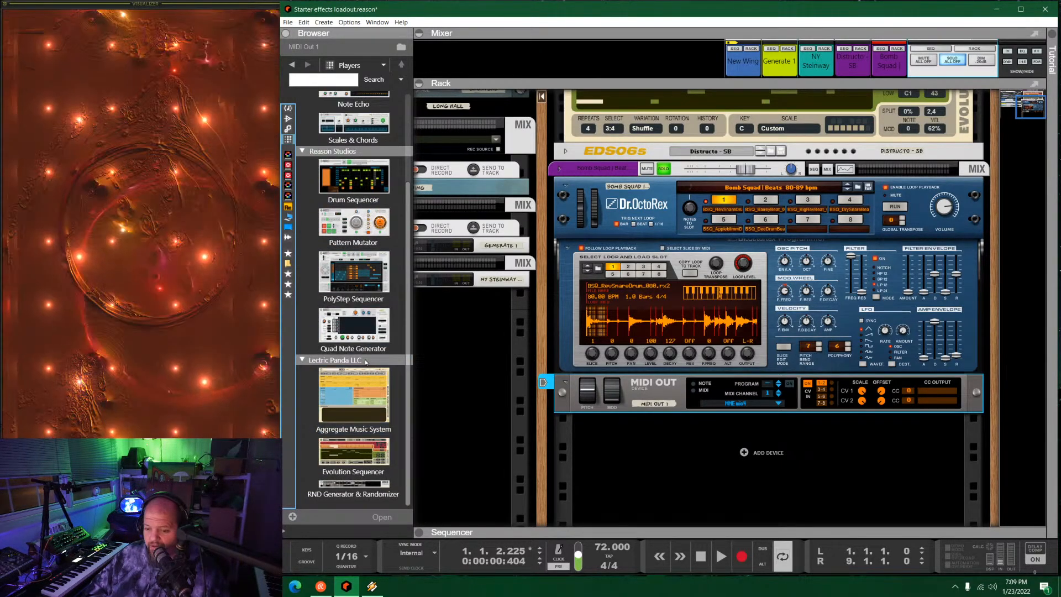
{"action": "left_click_drag", "start_coordinate": [337, 453], "coordinate": [702, 404]}
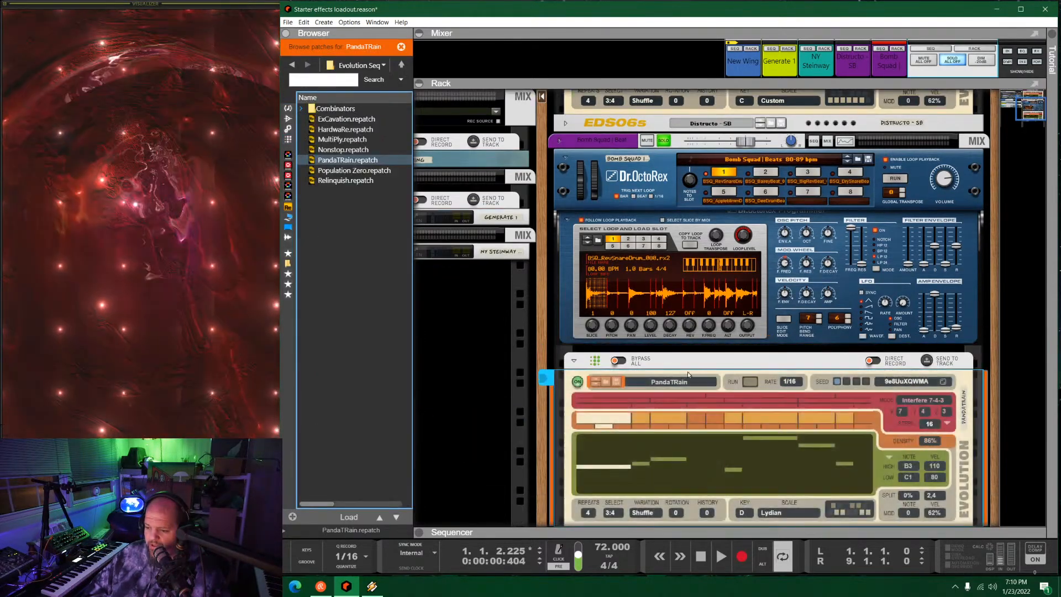
{"action": "scroll", "coordinate": [658, 327], "scroll_direction": "down", "scroll_amount": 3}
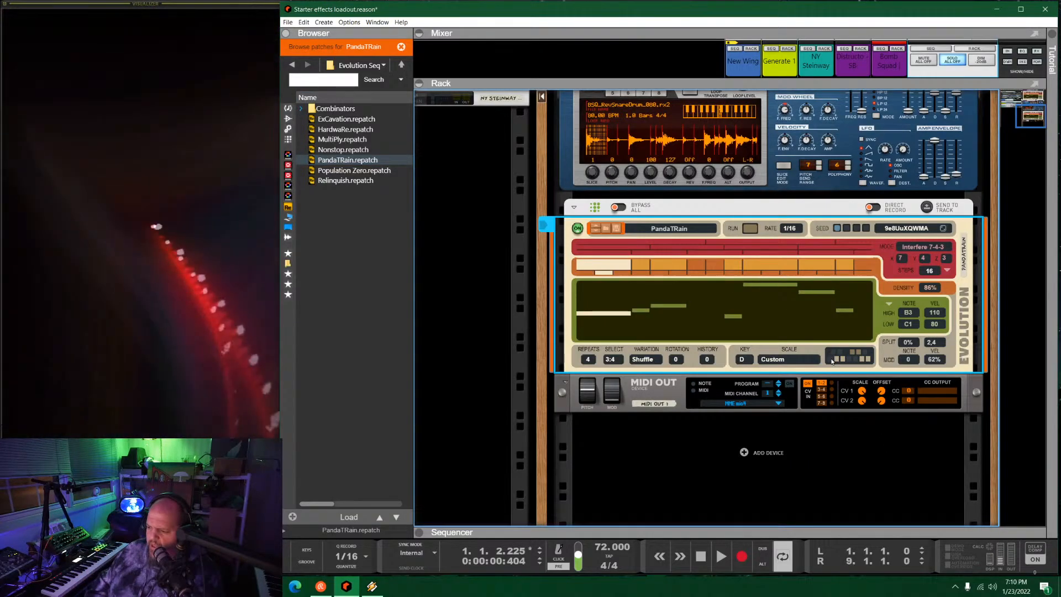
Customize the new Evolution sequencer's scale so that only the white-key notes are enabled.
{"action": "left_click", "coordinate": [832, 357]}
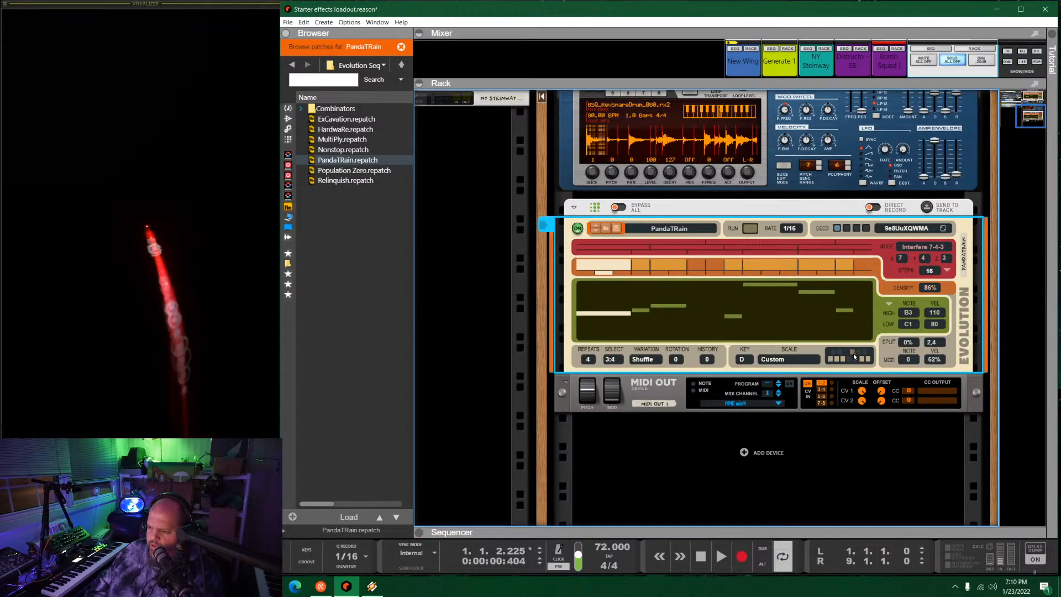
{"action": "left_click", "coordinate": [858, 360]}
{"action": "left_click", "coordinate": [868, 360]}
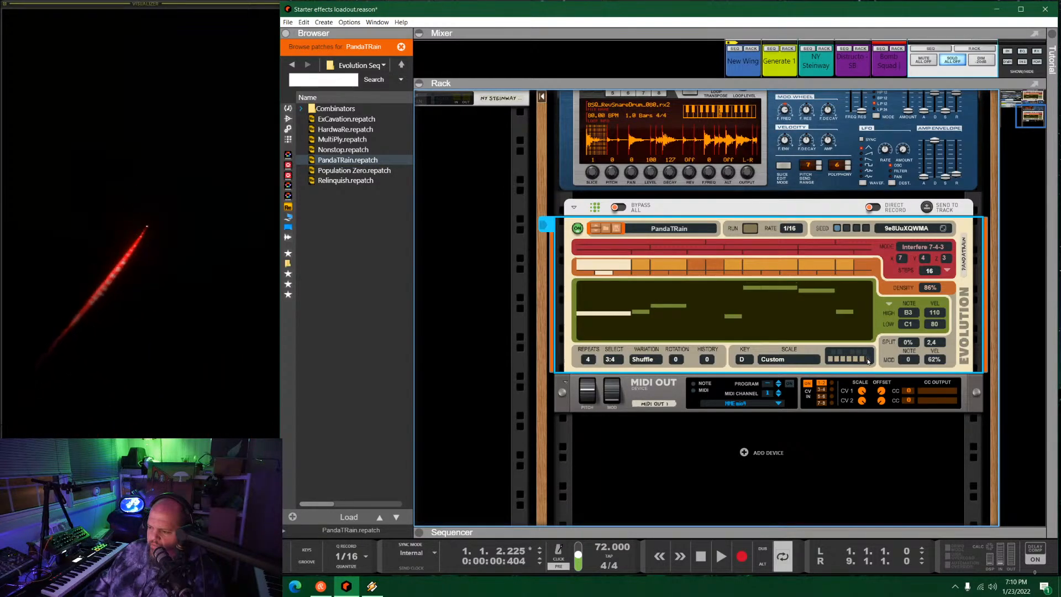
Set the Evolution sequencer's high note to F1, its high velocity to 127 and its low velocity to 101.
{"action": "left_click_drag", "start_coordinate": [908, 313], "coordinate": [924, 367]}
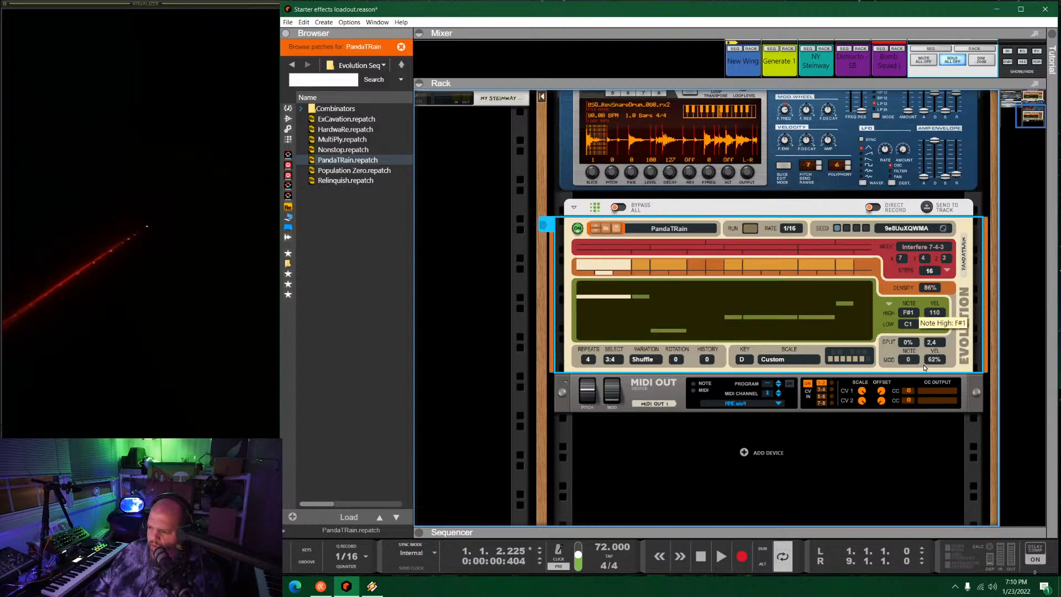
{"action": "left_click_drag", "start_coordinate": [926, 368], "coordinate": [927, 371]}
{"action": "left_click_drag", "start_coordinate": [940, 321], "coordinate": [949, 287]}
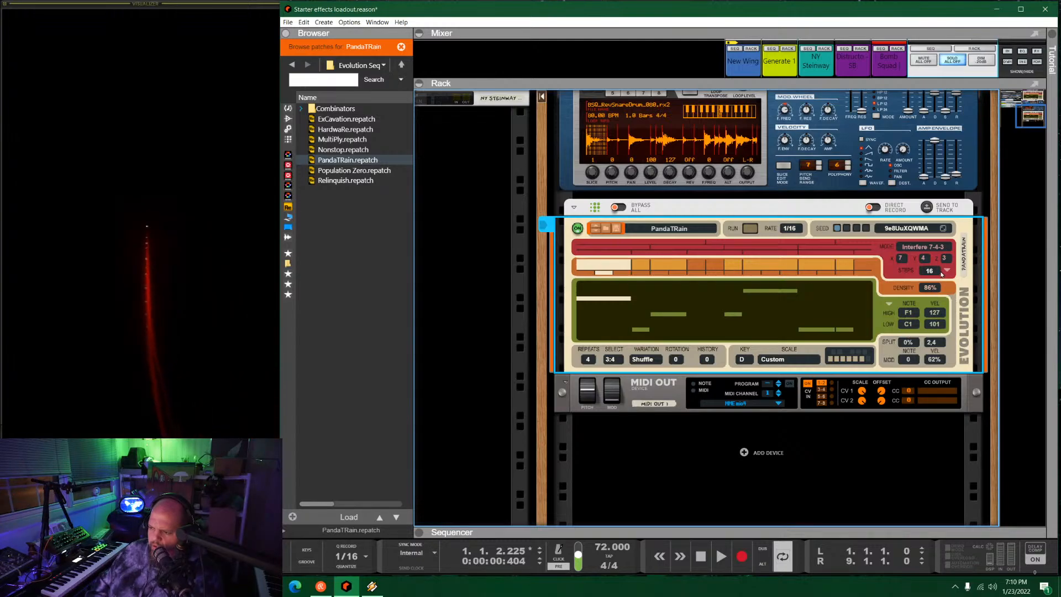
Set the Evolution sequencer's rate to 2/4 and turn on Run.
{"action": "left_click", "coordinate": [790, 229]}
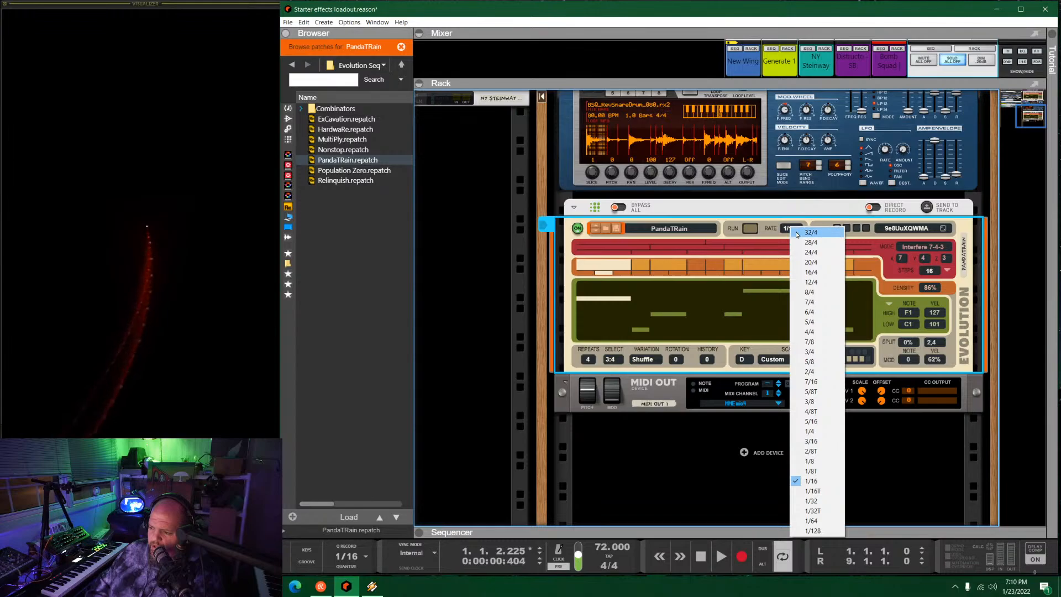
{"action": "left_click", "coordinate": [810, 371]}
{"action": "left_click", "coordinate": [750, 228]}
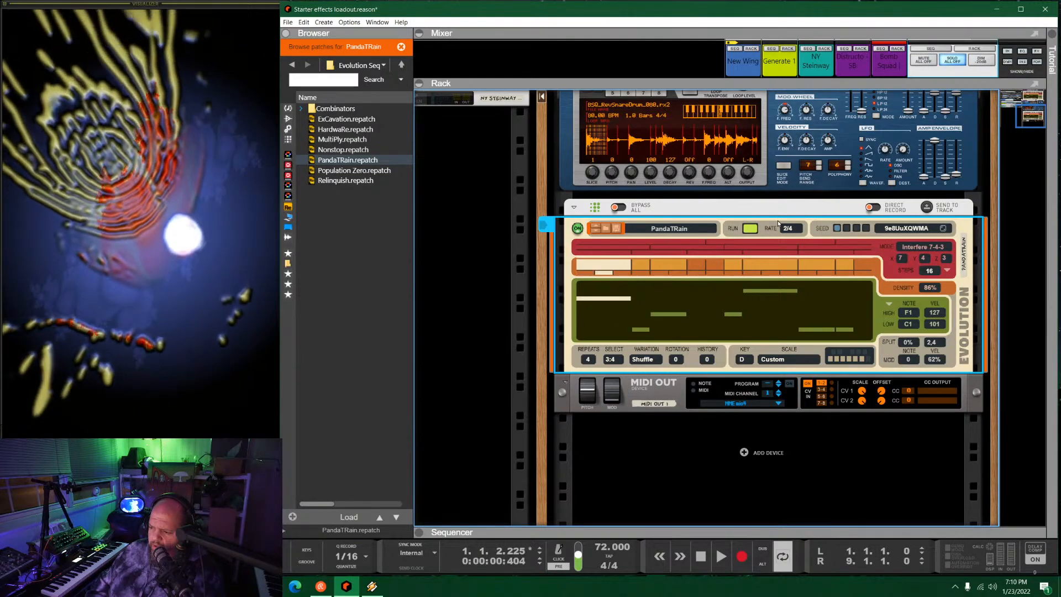
Try the MIDI Out device's output on MME MIDIOUT2 (PANORAMA T6) and on MME MIDIOUT3 (PANORAMA T6), toggling its program change.
{"action": "left_click", "coordinate": [744, 403]}
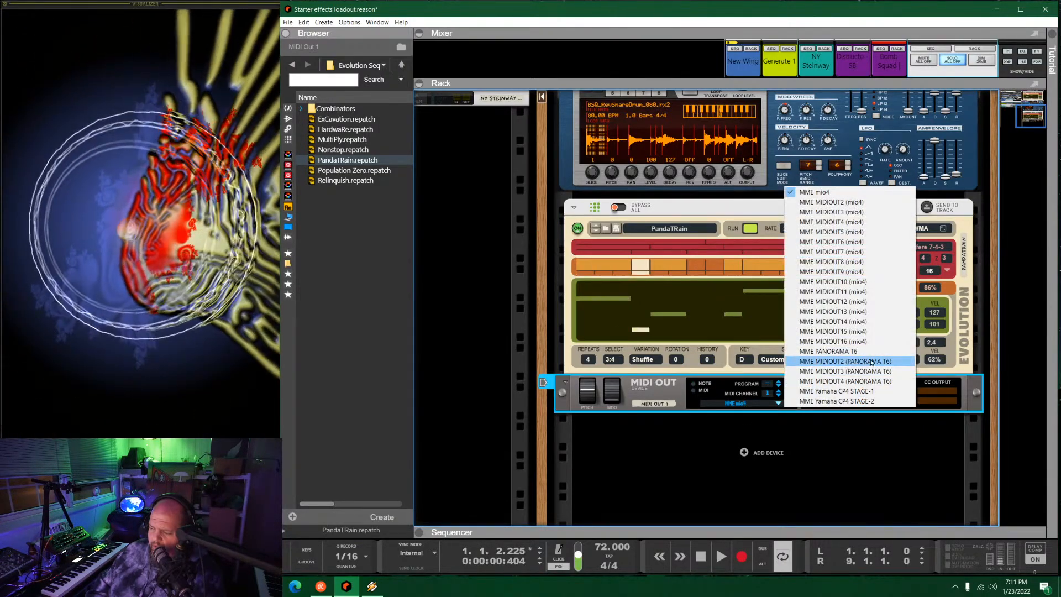
{"action": "left_click", "coordinate": [841, 362]}
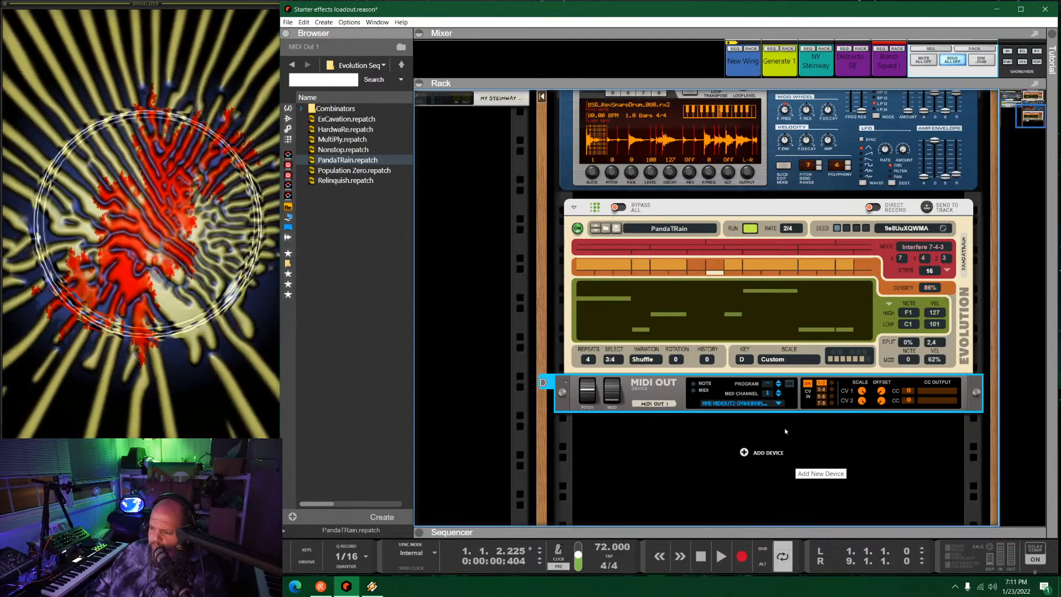
{"action": "left_click", "coordinate": [790, 384]}
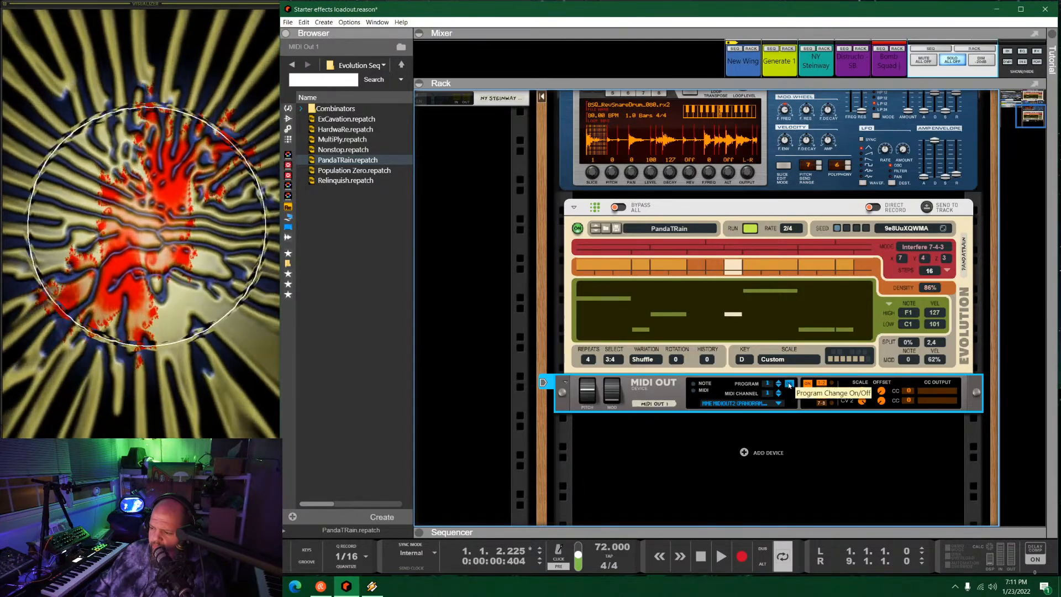
{"action": "left_click", "coordinate": [738, 403]}
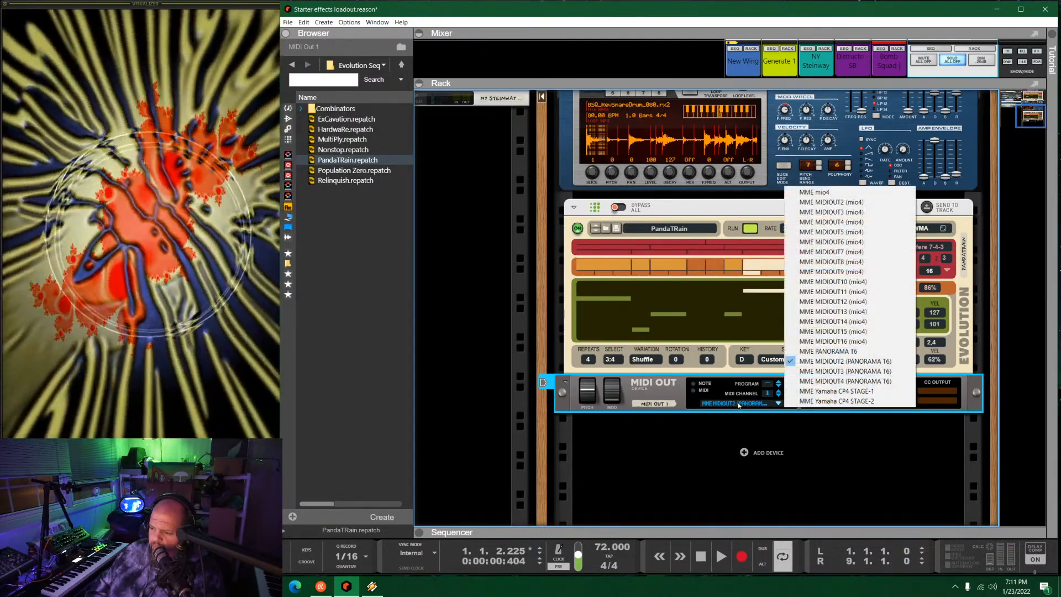
{"action": "left_click", "coordinate": [870, 372]}
{"action": "left_click", "coordinate": [750, 228]}
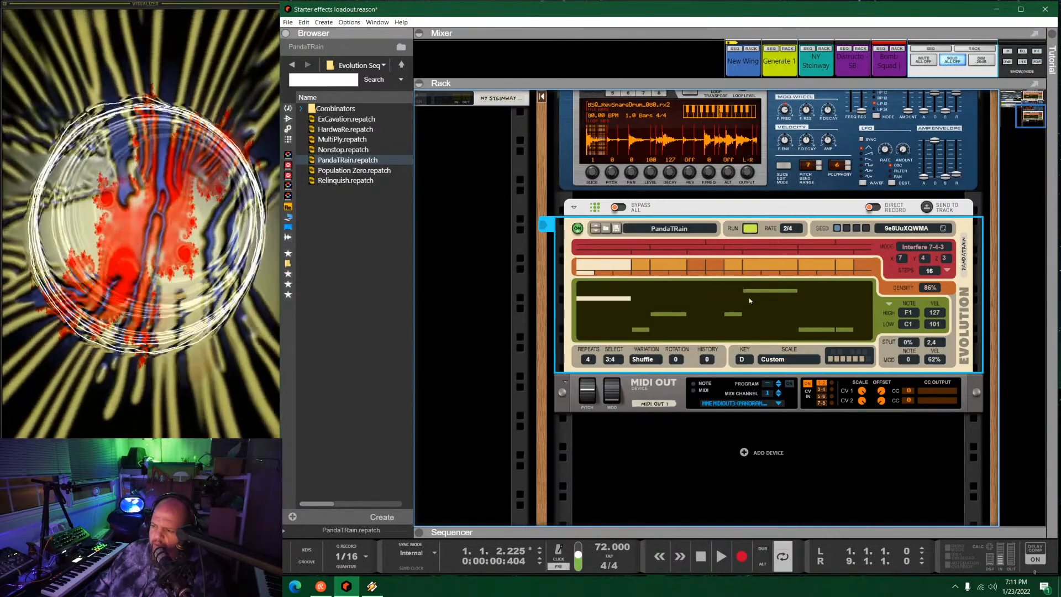
Lock the Nektar Panorama T-Series control surface to the Bomb Squad Dr. OctoRex.
{"action": "scroll", "coordinate": [751, 296], "scroll_direction": "up", "scroll_amount": 3}
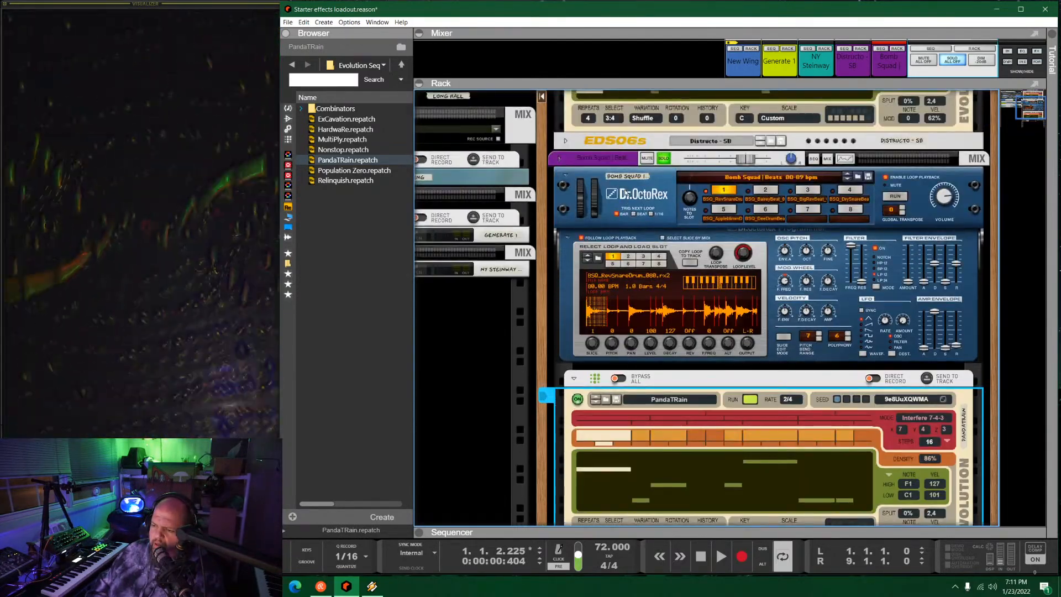
{"action": "left_click", "coordinate": [626, 193]}
{"action": "right_click", "coordinate": [626, 192]}
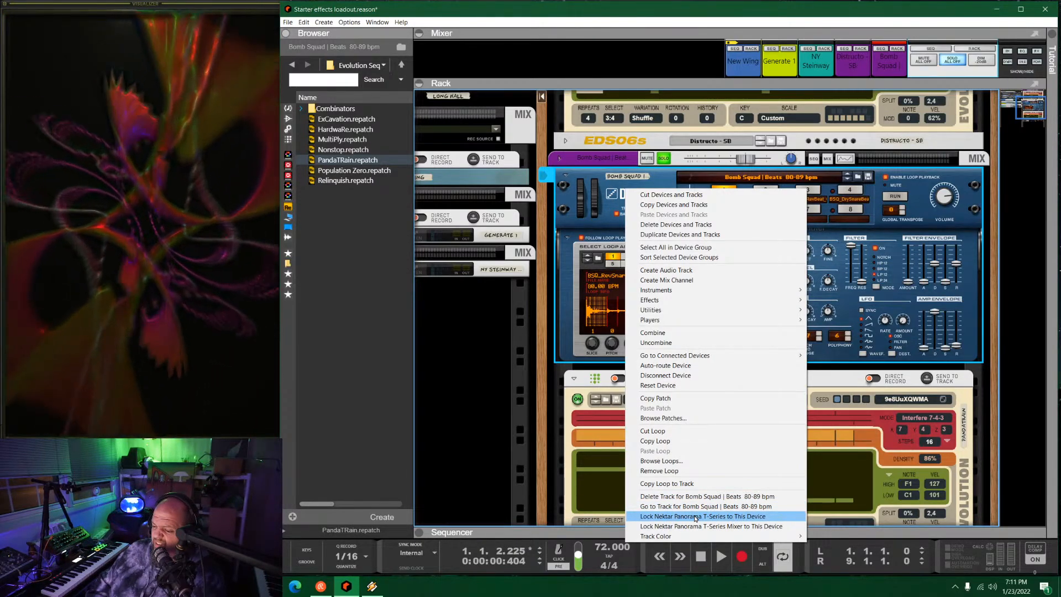
{"action": "left_click", "coordinate": [696, 517]}
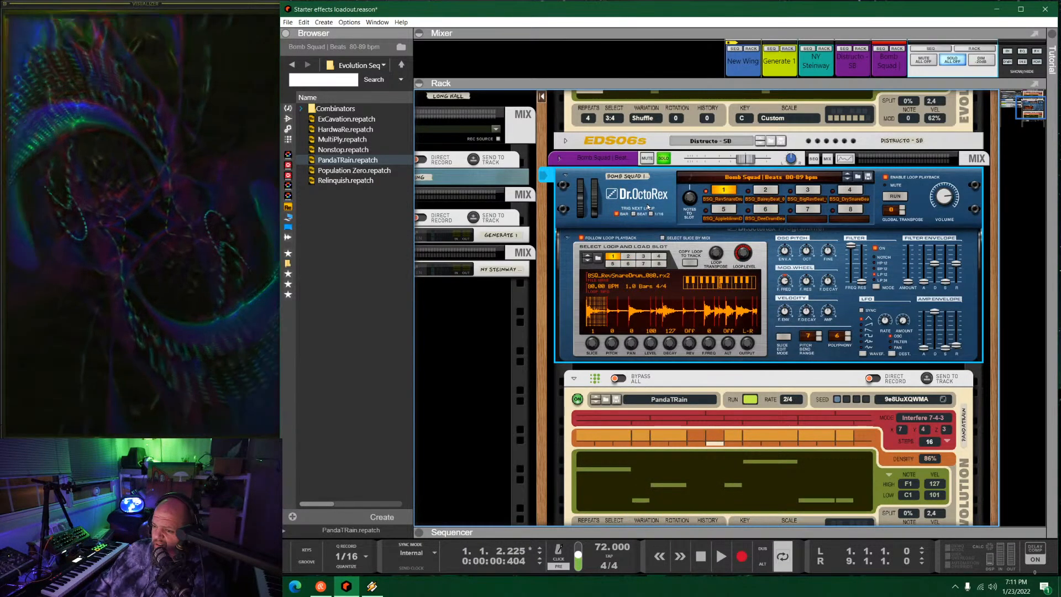
{"action": "scroll", "coordinate": [648, 208], "scroll_direction": "down", "scroll_amount": 3}
{"action": "scroll", "coordinate": [648, 207], "scroll_direction": "up", "scroll_amount": 3}
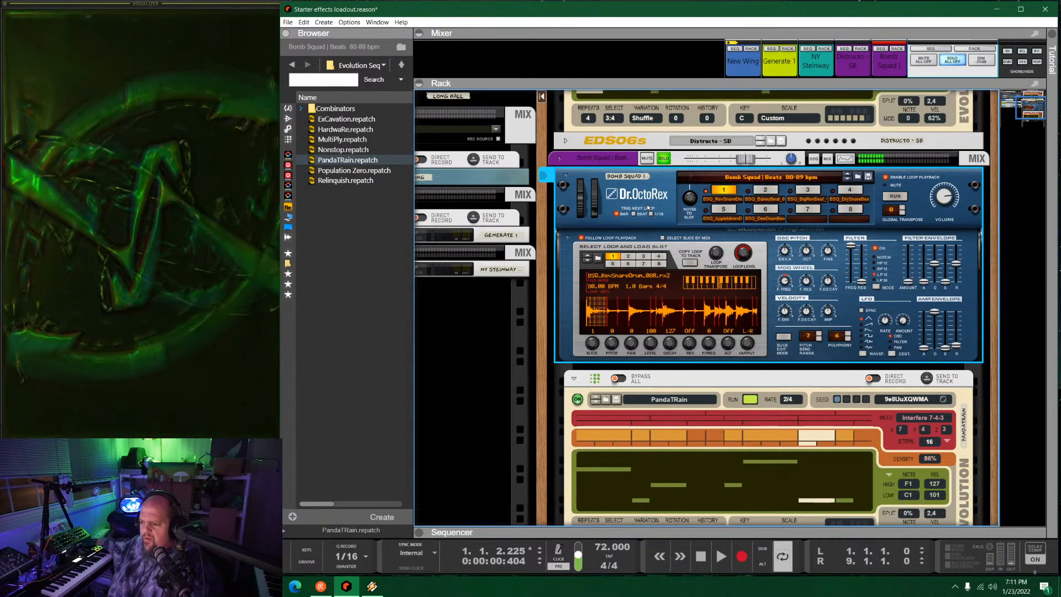
Play the track from the start and check how the Dr. OctoRex loops respond to the MIDI Out device's Evolution sequencer.
{"action": "key", "text": "space"}
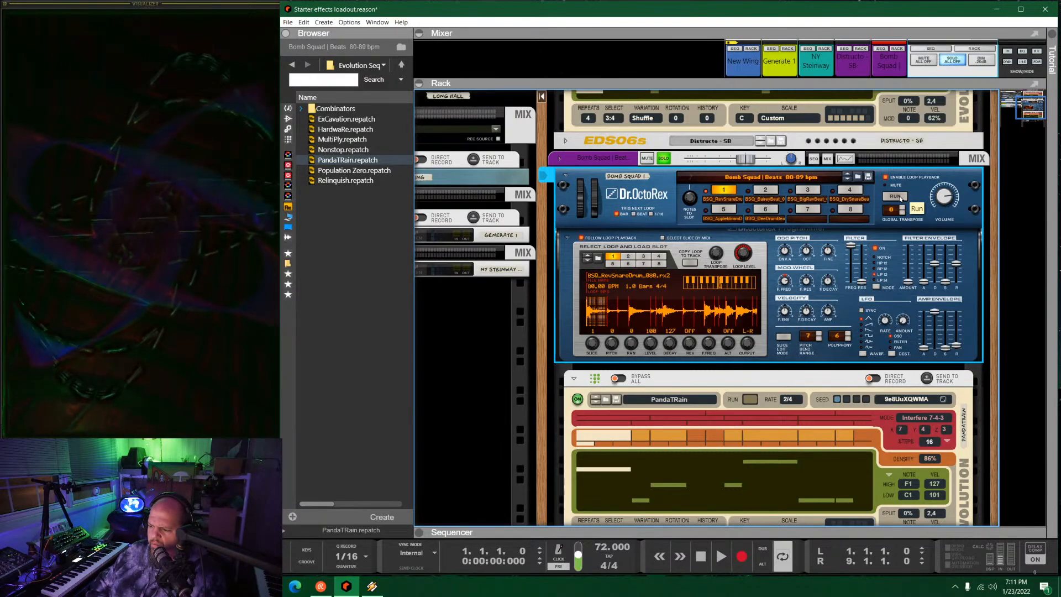
{"action": "key", "text": "space"}
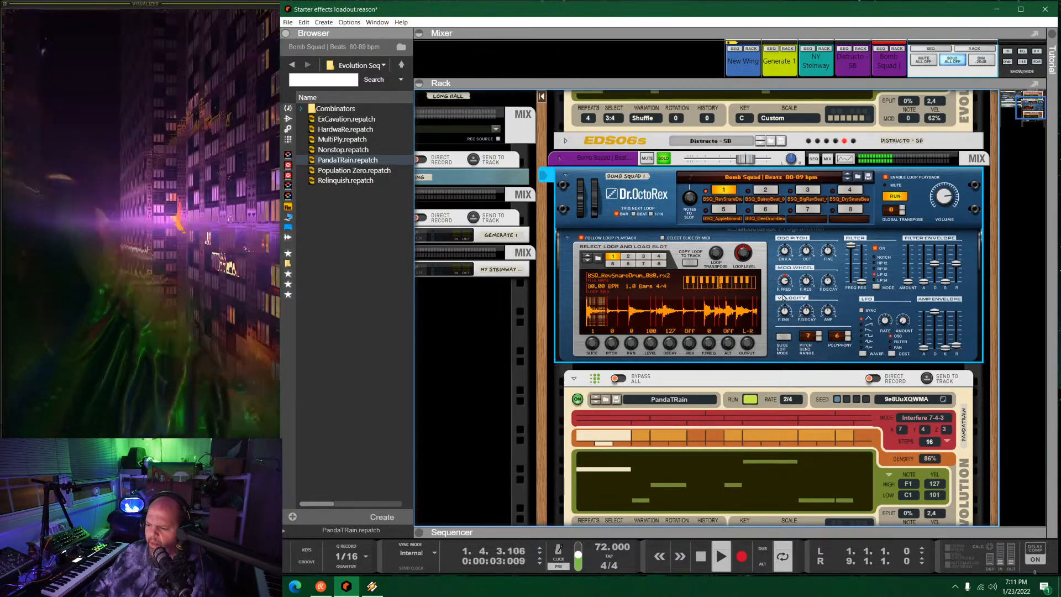
{"action": "scroll", "coordinate": [774, 276], "scroll_direction": "down", "scroll_amount": 4}
{"action": "scroll", "coordinate": [764, 249], "scroll_direction": "up", "scroll_amount": 3}
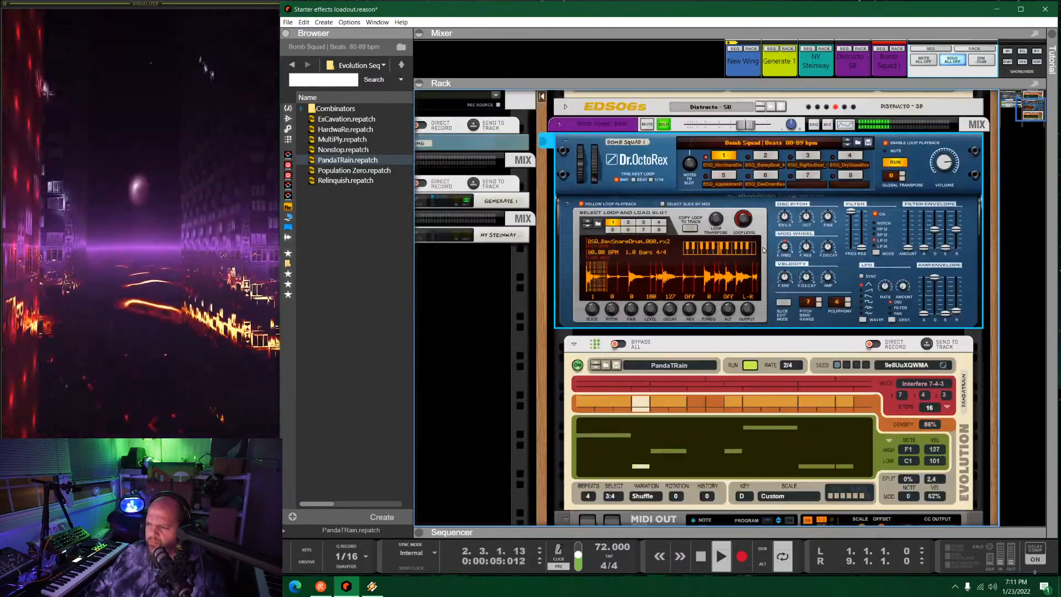
{"action": "scroll", "coordinate": [755, 263], "scroll_direction": "down", "scroll_amount": 4}
{"action": "scroll", "coordinate": [755, 260], "scroll_direction": "up", "scroll_amount": 2}
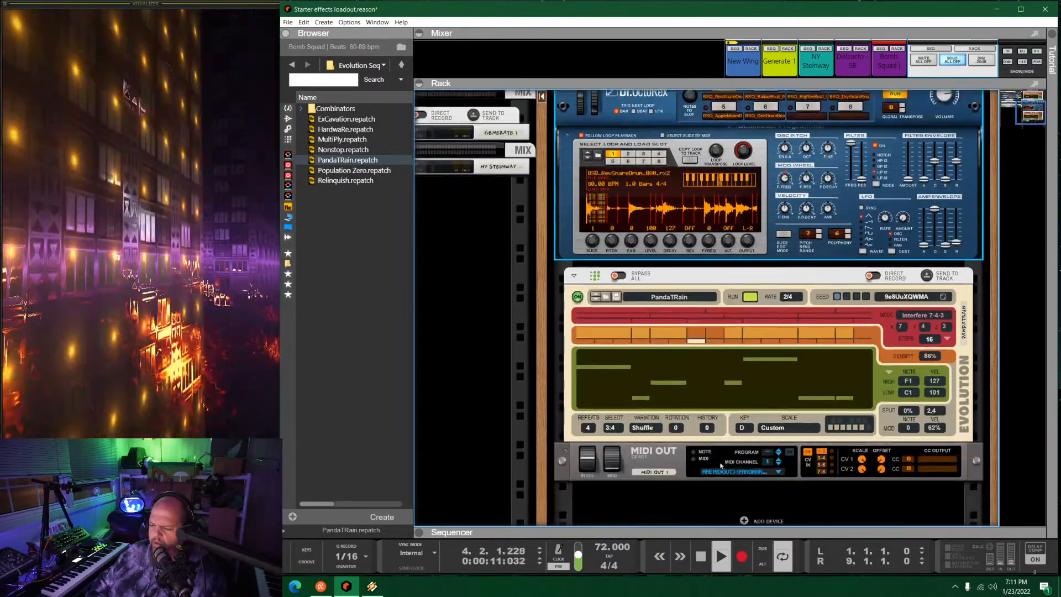
{"action": "scroll", "coordinate": [727, 467], "scroll_direction": "up", "scroll_amount": 4}
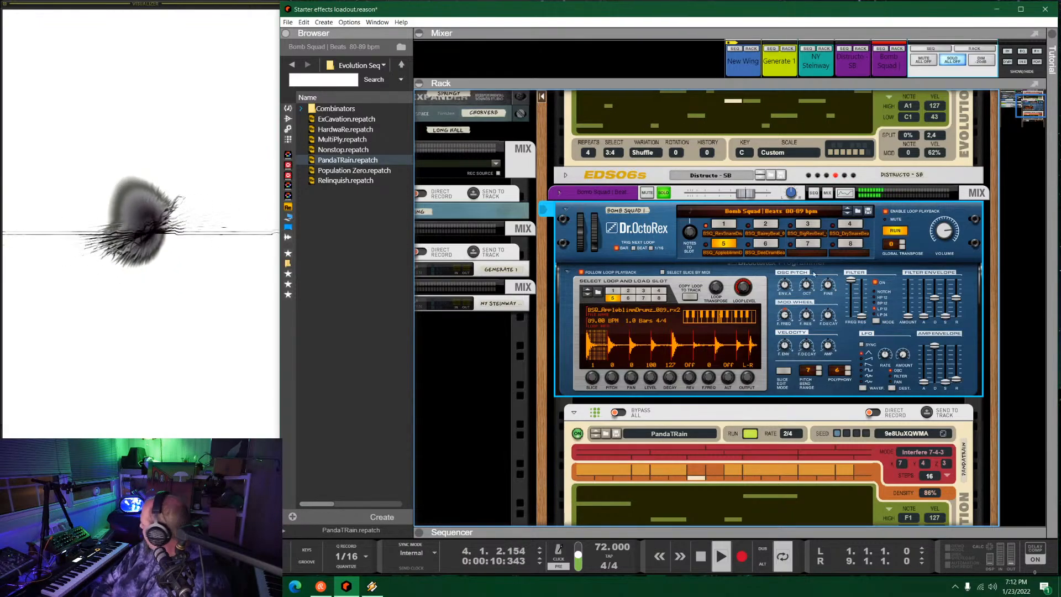
Try routing the MIDI Out device to MME MIDIOUT2 (PANORAMA T6) and to MME MIDIOUT4 (PANORAMA T6) during playback.
{"action": "scroll", "coordinate": [897, 328], "scroll_direction": "down", "scroll_amount": 3}
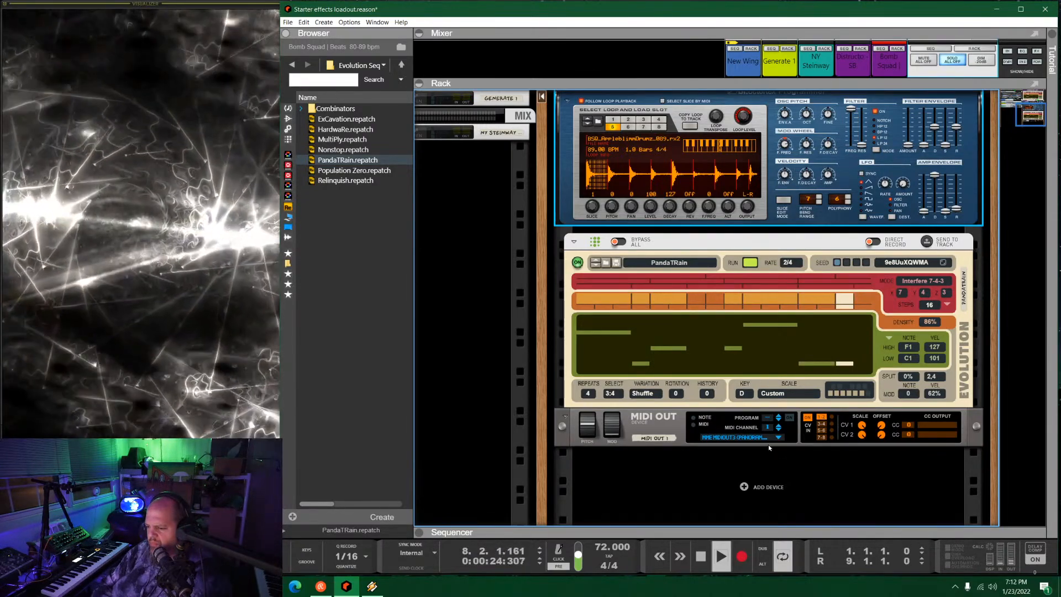
{"action": "left_click", "coordinate": [768, 438]}
{"action": "left_click", "coordinate": [845, 396]}
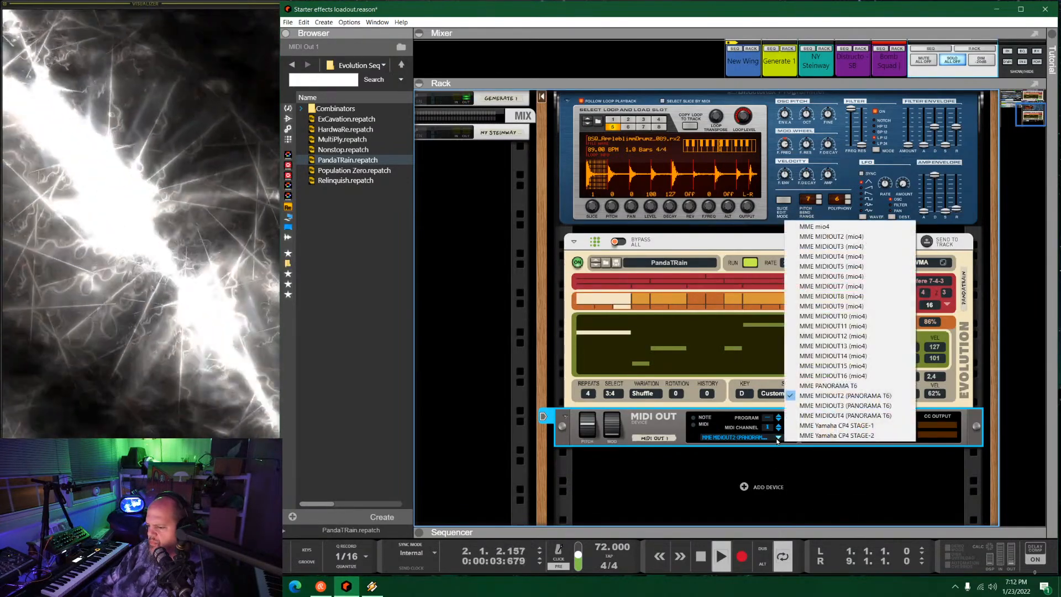
{"action": "left_click", "coordinate": [824, 415]}
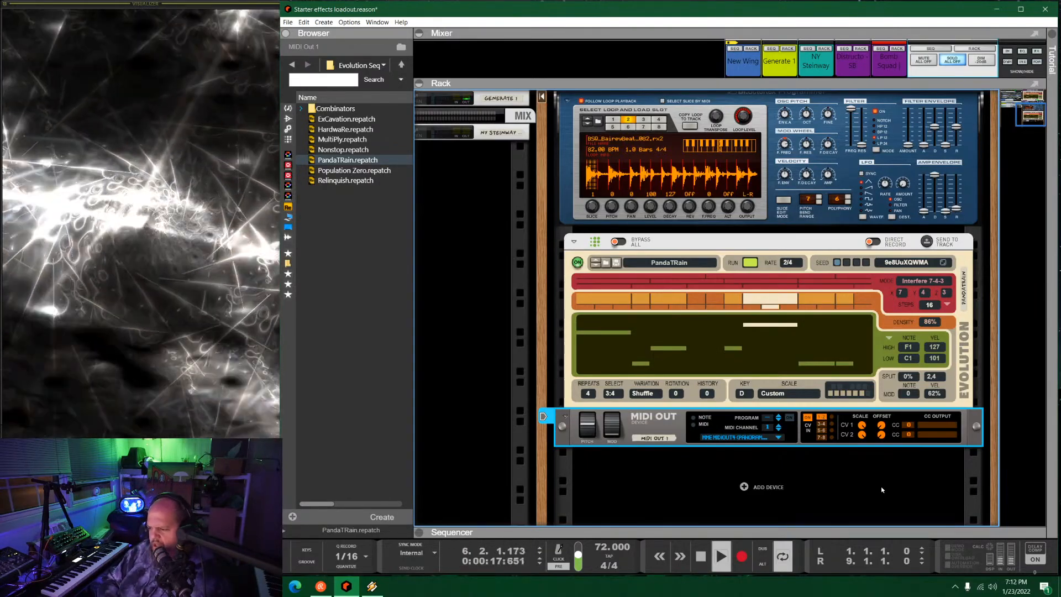
Set the Evolution sequencer on the MIDI Out device to 64 steps and 100% density, and restart playback to test it.
{"action": "left_click", "coordinate": [945, 303]}
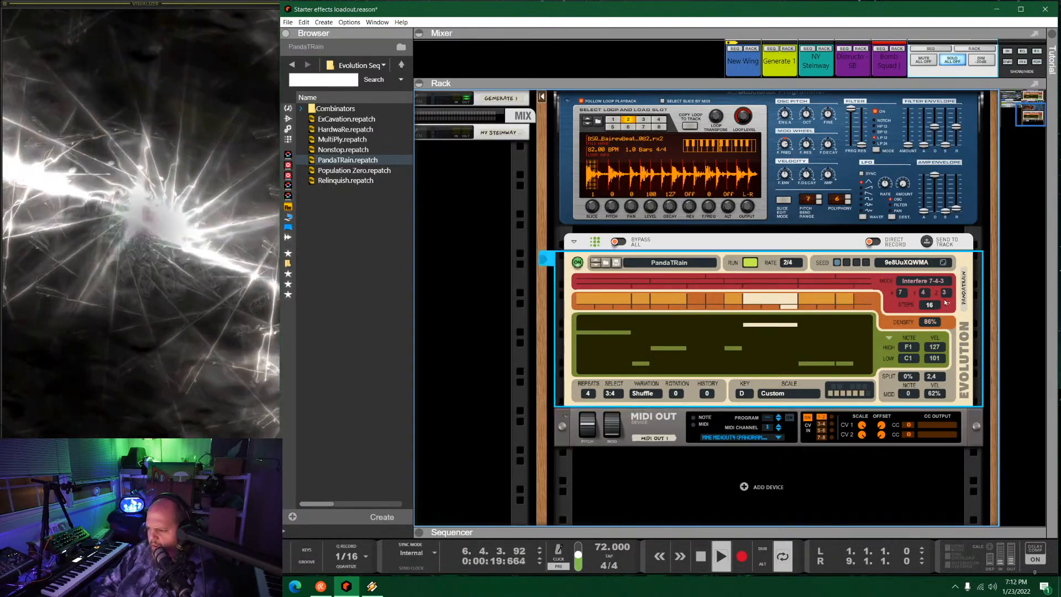
{"action": "left_click", "coordinate": [946, 303]}
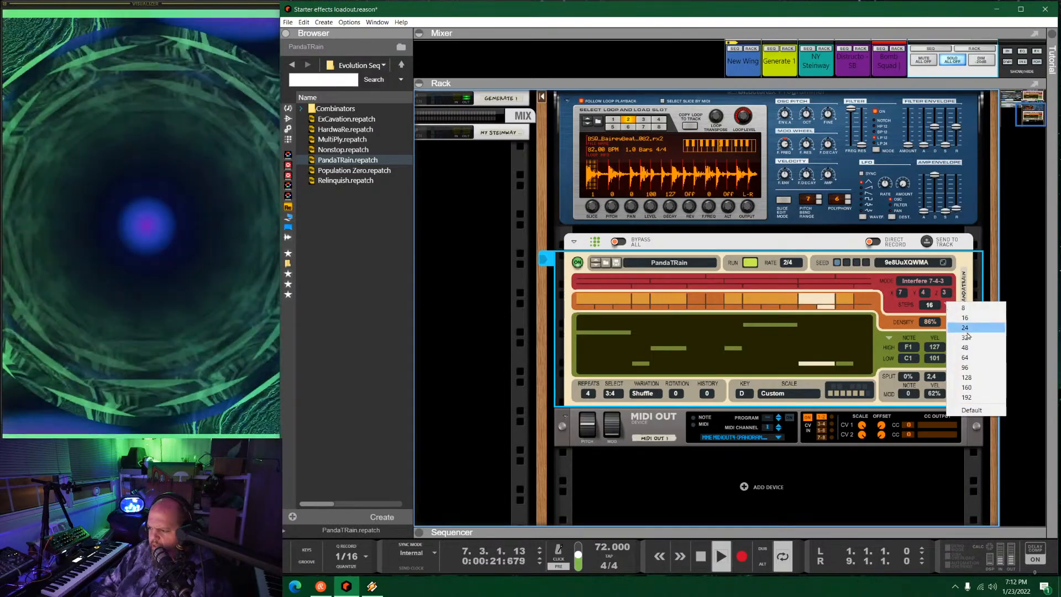
{"action": "left_click", "coordinate": [965, 358]}
{"action": "left_click_drag", "start_coordinate": [932, 323], "coordinate": [948, 243]}
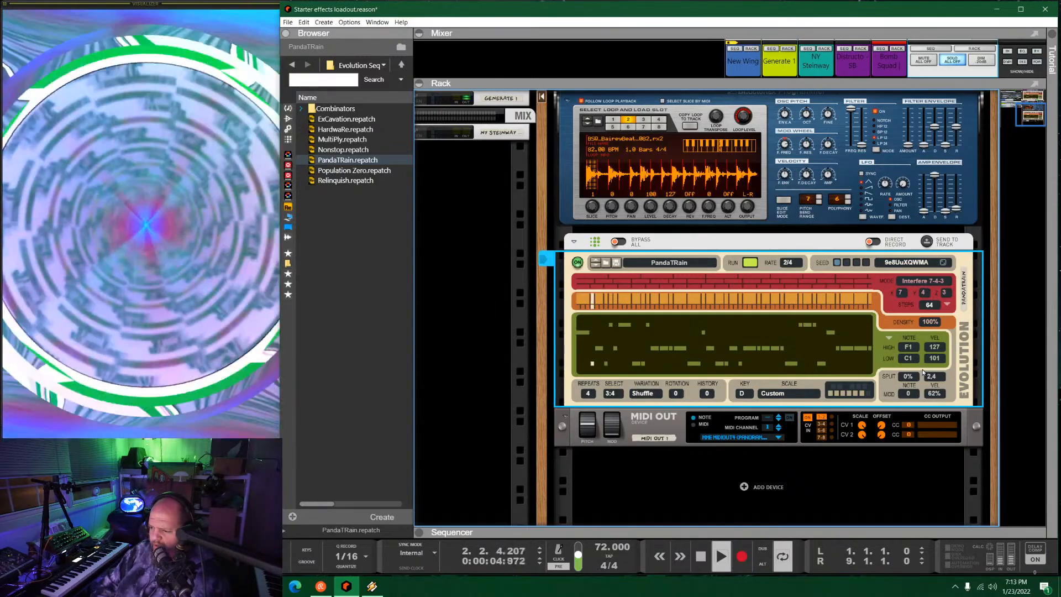
{"action": "key", "text": "space"}
{"action": "key", "text": "space"}
{"action": "key", "text": "space"}
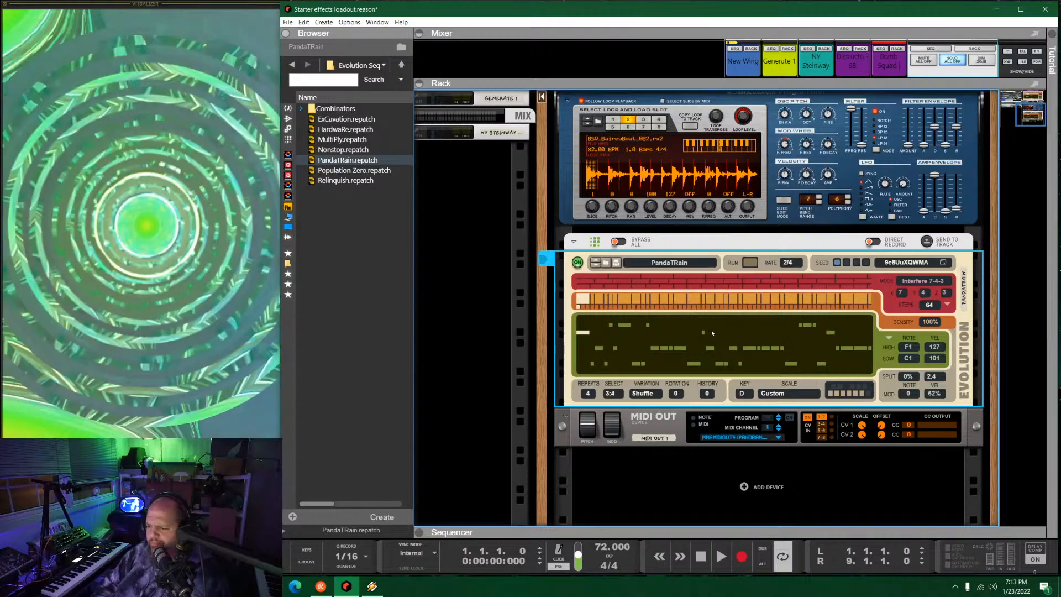
Set the MIDI Out device's output port to MME PANORAMA T6 and test it with a short playback.
{"action": "left_click", "coordinate": [768, 438]}
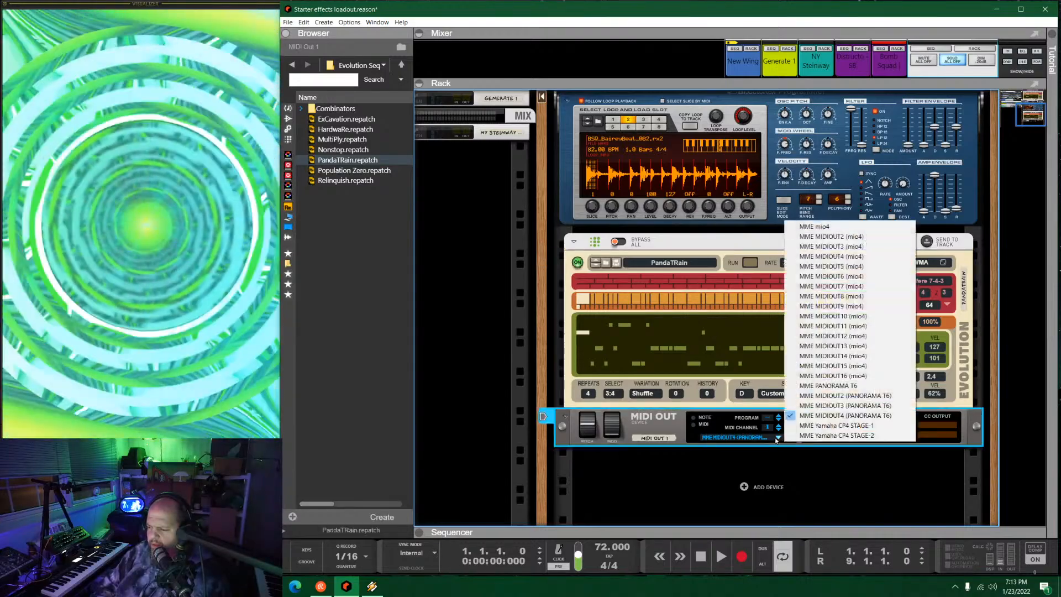
{"action": "left_click", "coordinate": [833, 386]}
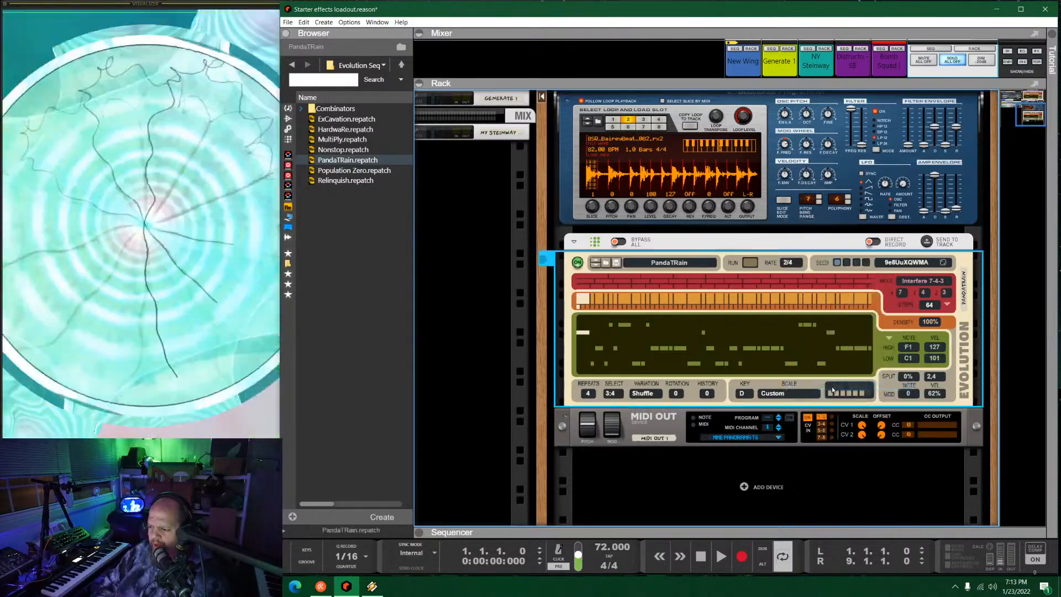
{"action": "key", "text": "space"}
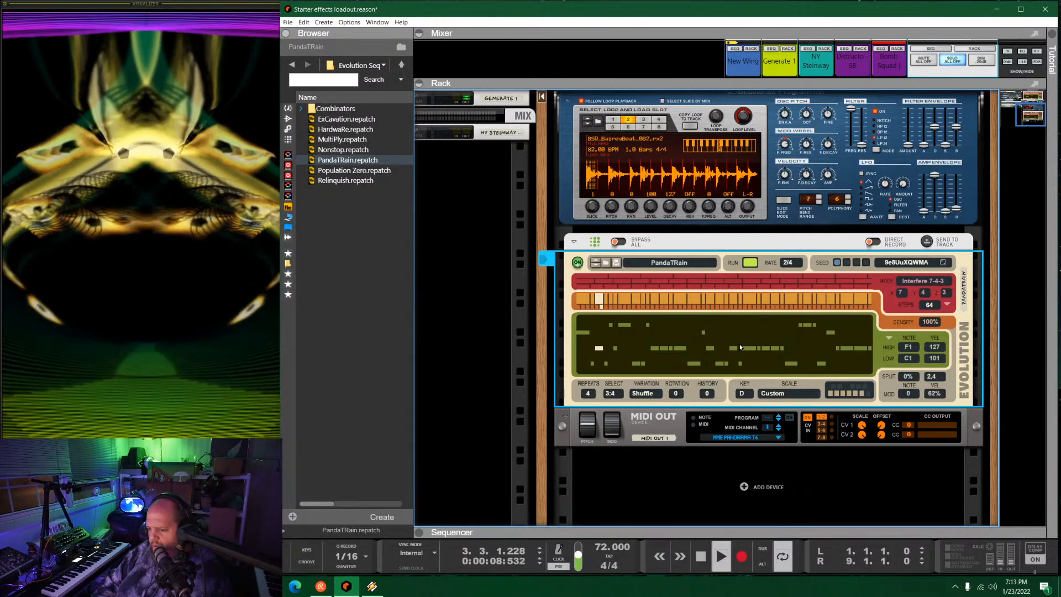
{"action": "key", "text": "space"}
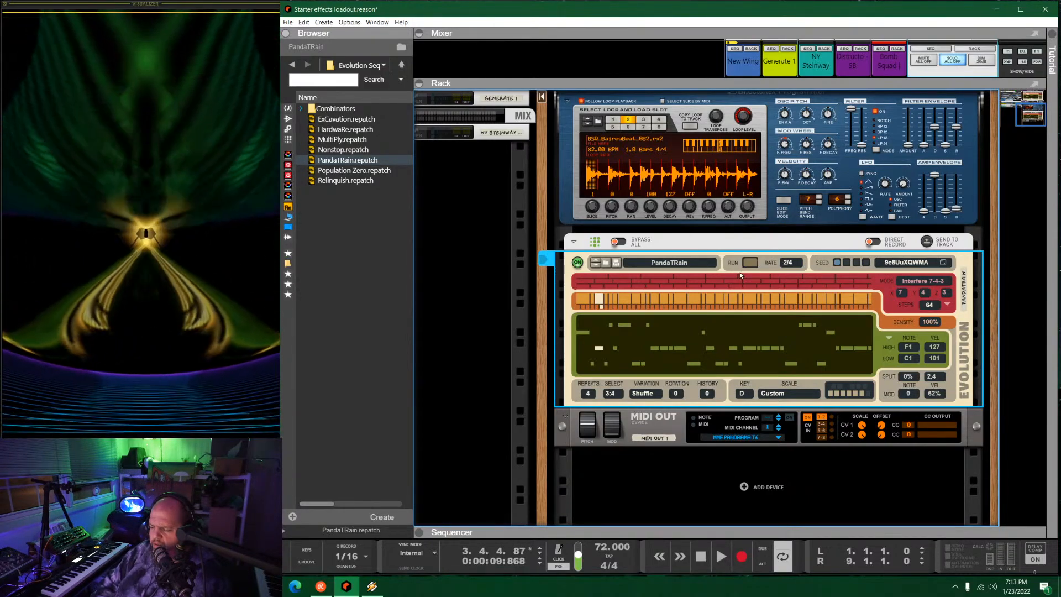
Replay the song from the start with the MIDI Out device selected to check whether it triggers the Dr. OctoRex, and return to the beginning.
{"action": "left_click", "coordinate": [658, 426]}
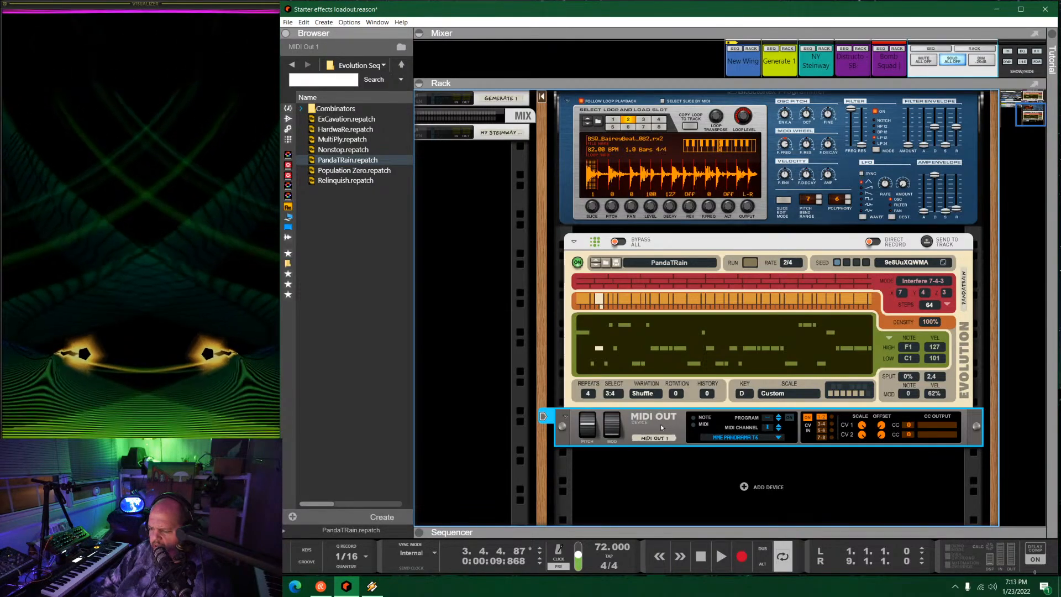
{"action": "key", "text": "shift+Return"}
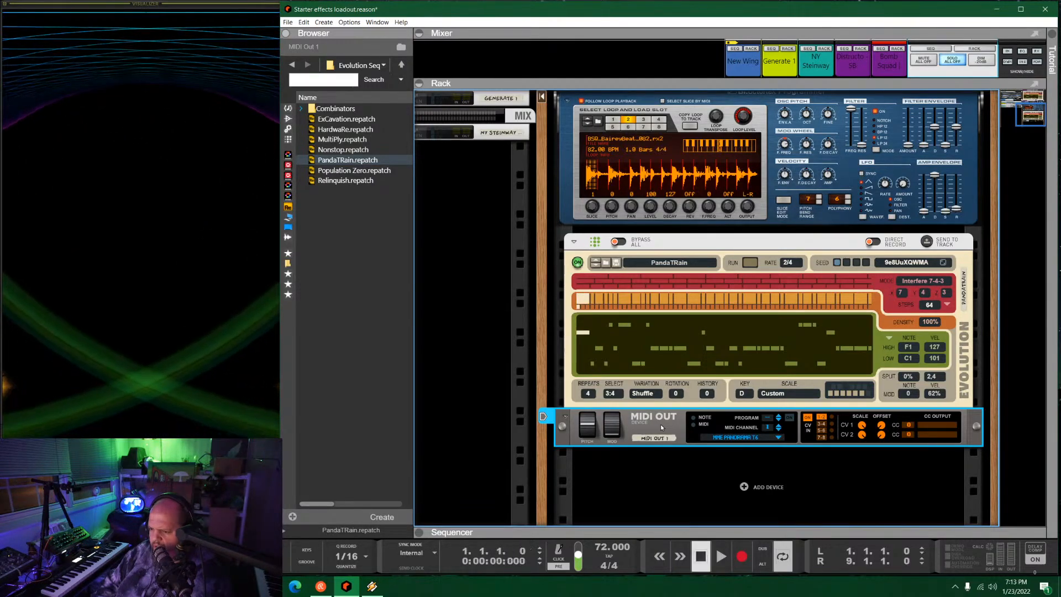
{"action": "key", "text": "space"}
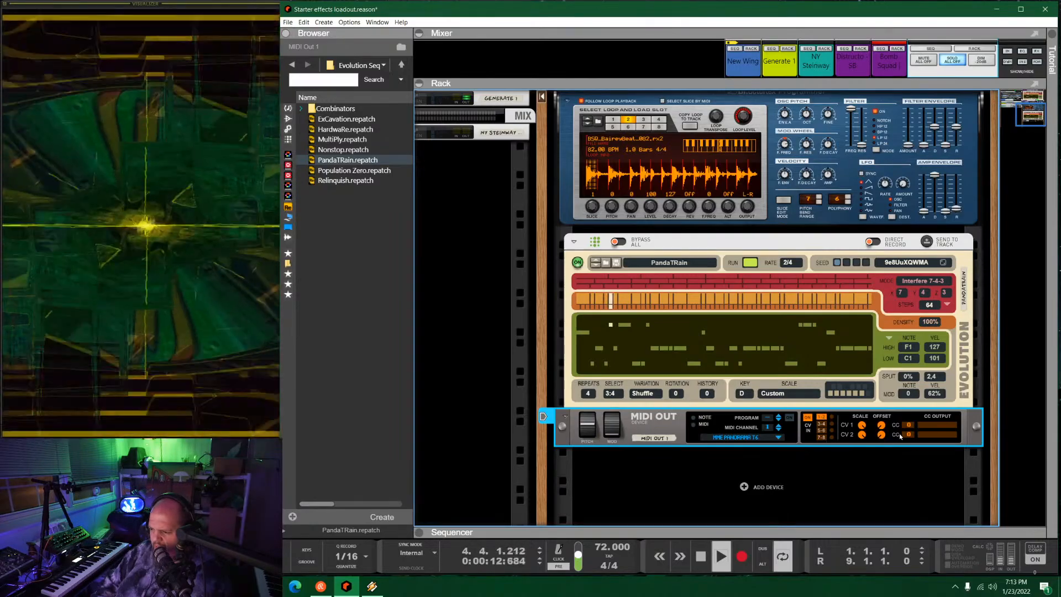
{"action": "key", "text": "space"}
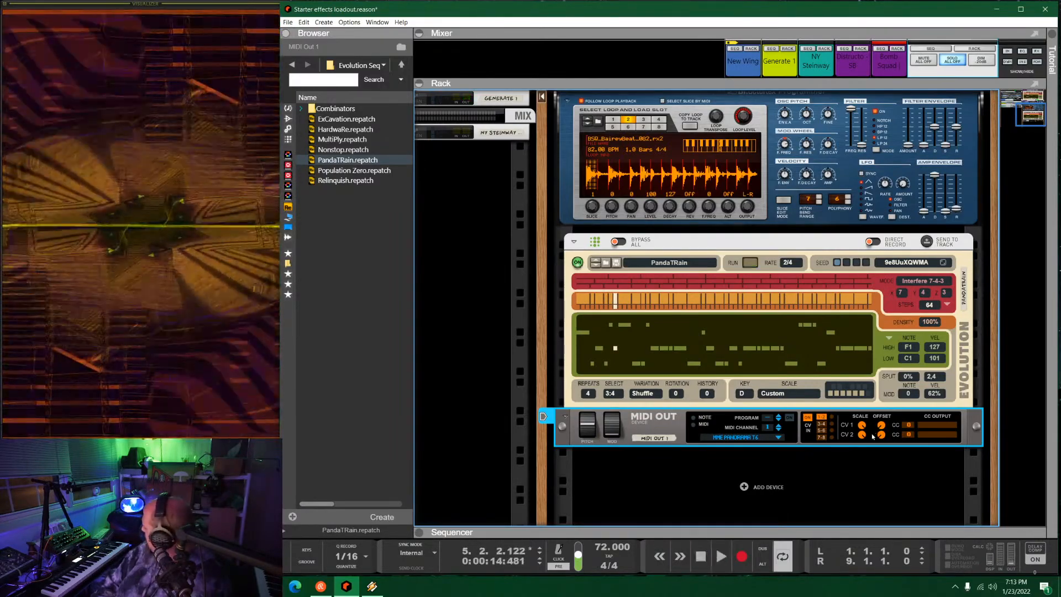
{"action": "key", "text": "shift+Return"}
{"action": "key", "text": "shift+Return"}
{"action": "key", "text": "shift+Return"}
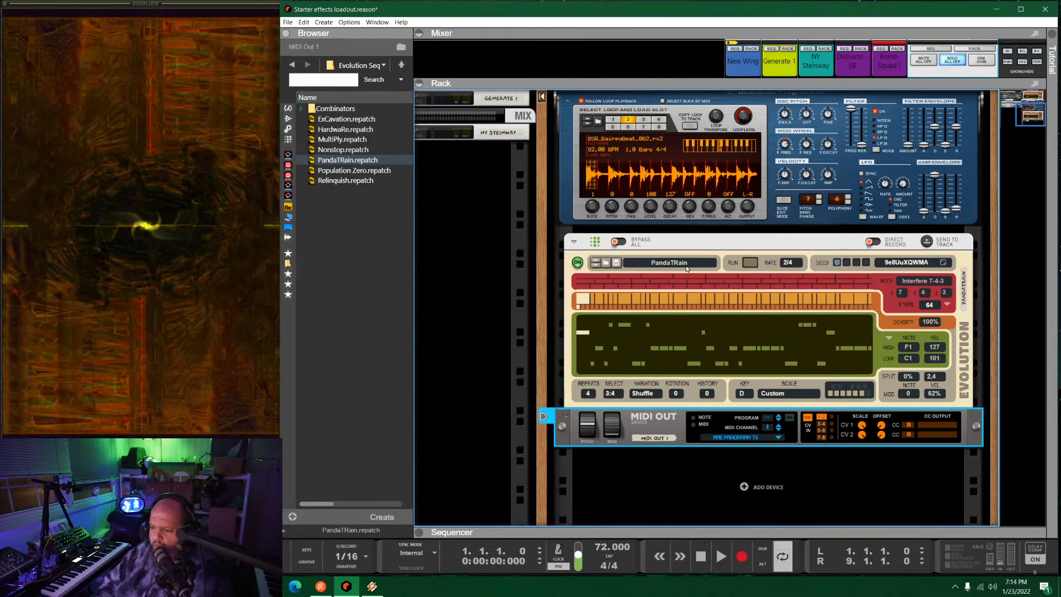
Delete the PandaTRain Evolution player and the MIDI Out device below the Dr. OctoRex.
{"action": "left_click", "coordinate": [685, 251]}
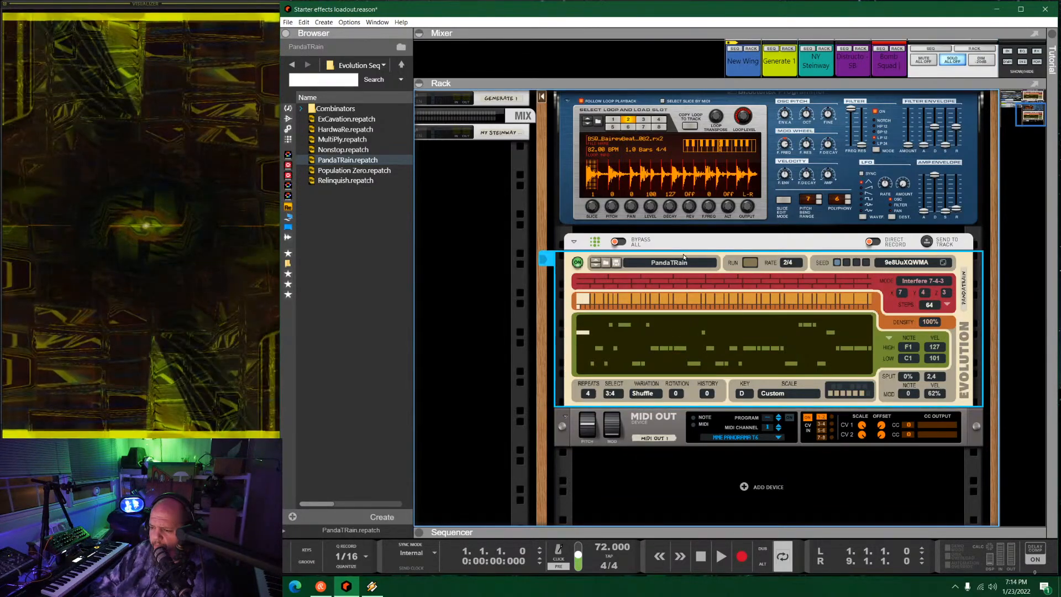
{"action": "key", "text": "Delete"}
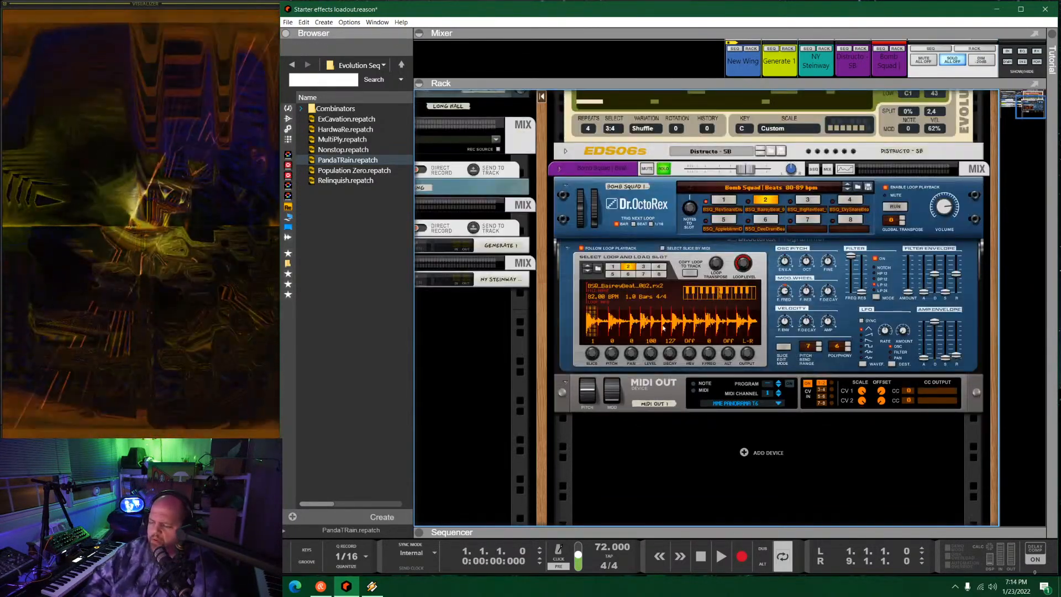
{"action": "left_click", "coordinate": [680, 411]}
{"action": "key", "text": "Delete"}
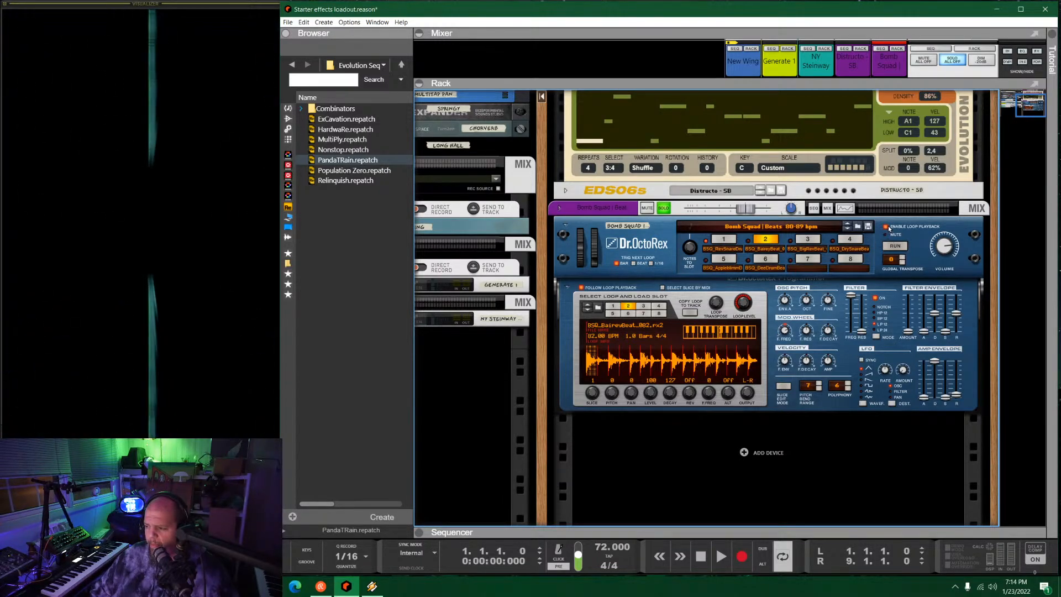
Turn off loop playback on the Dr. OctoRex and enable it again.
{"action": "left_click", "coordinate": [886, 227]}
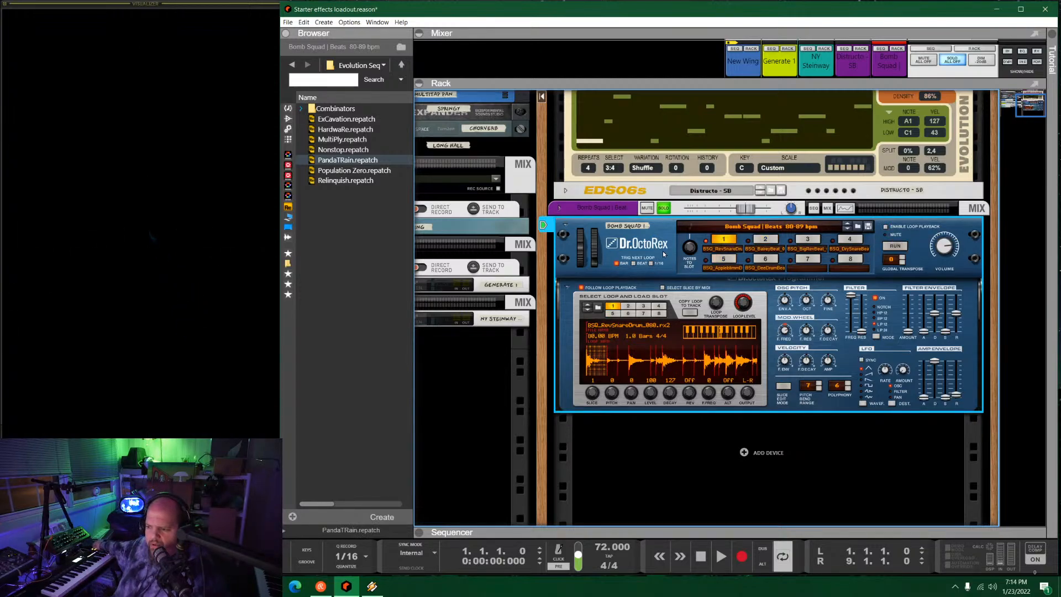
{"action": "left_click", "coordinate": [886, 227]}
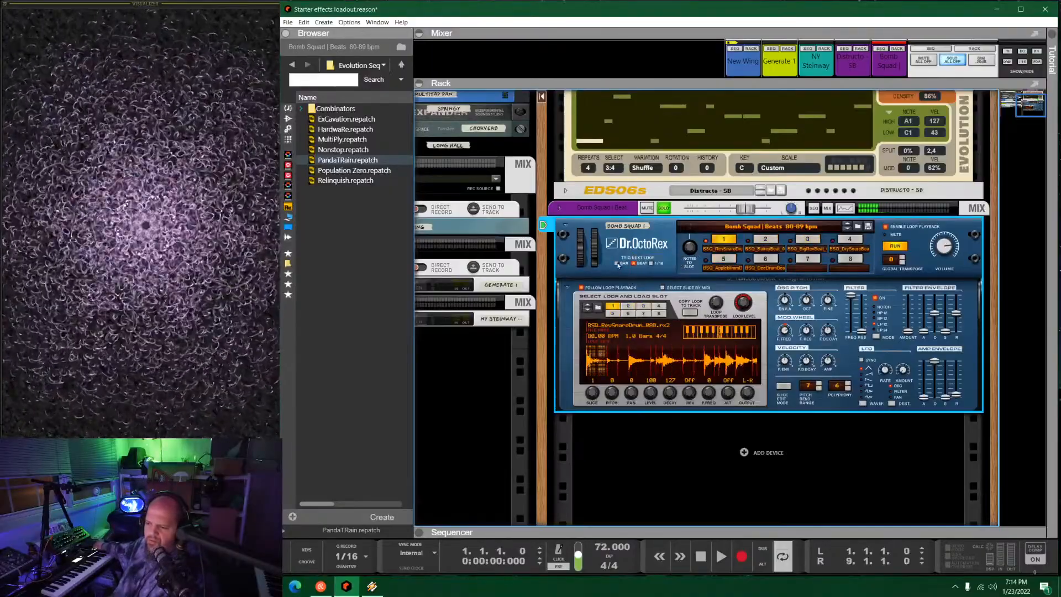
Set the Dr. OctoRex to trigger the next loop on the bar, test it with a short playback, and return to the song start.
{"action": "left_click", "coordinate": [618, 265]}
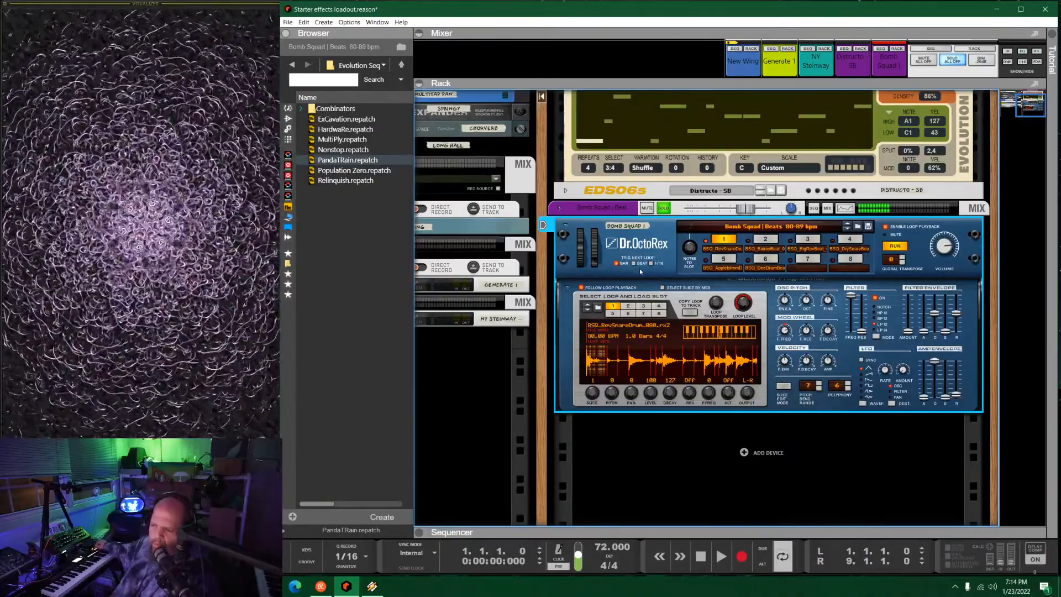
{"action": "key", "text": "space"}
{"action": "key", "text": "space"}
{"action": "key", "text": "shift+Return"}
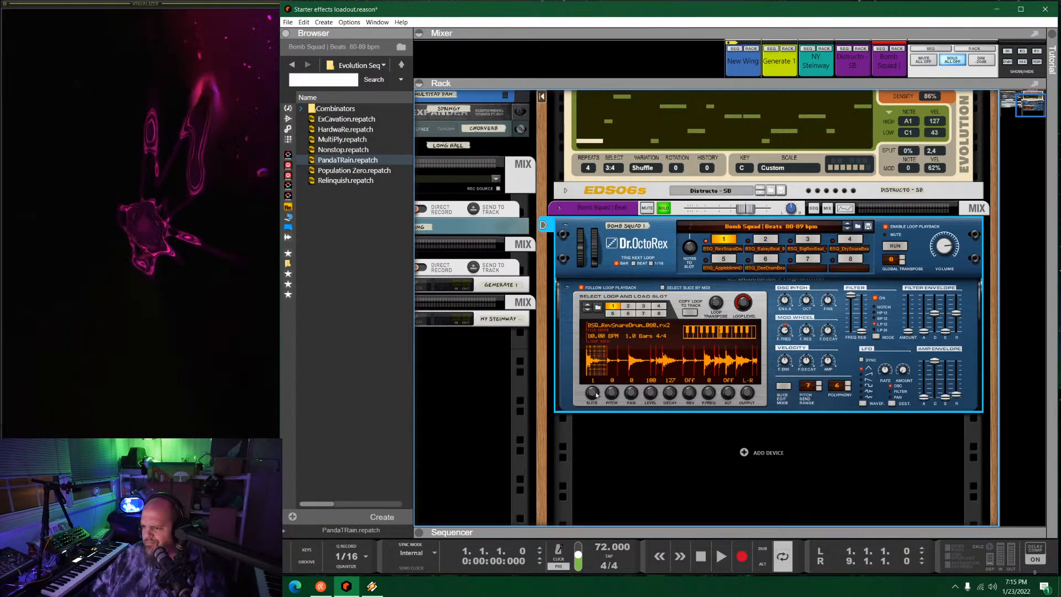
Take the Bomb Squad channel out of solo and play the song to hear the drum loop in the full mix.
{"action": "scroll", "coordinate": [735, 325], "scroll_direction": "up", "scroll_amount": 3}
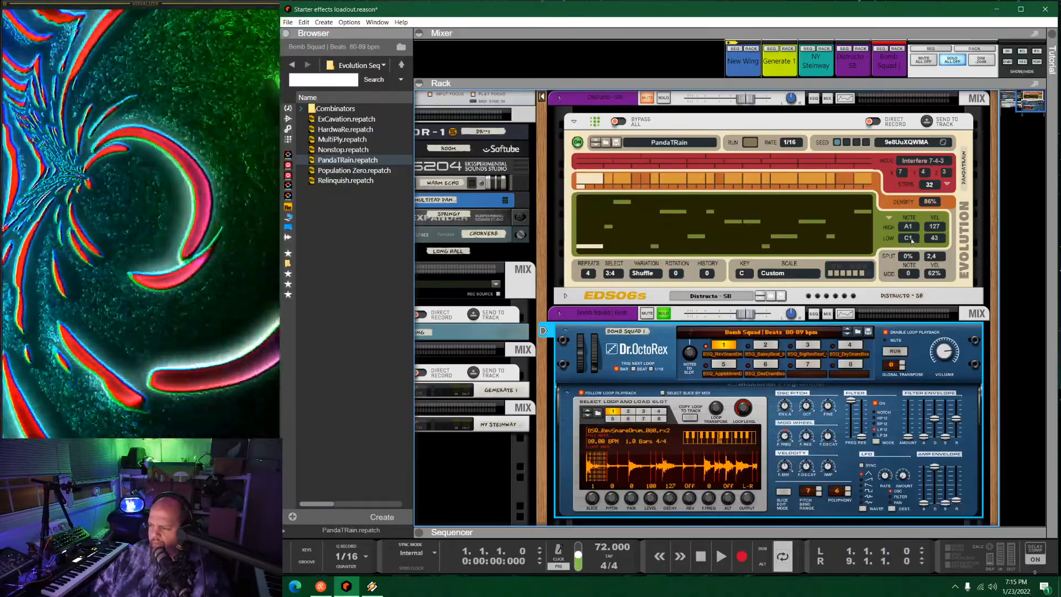
{"action": "scroll", "coordinate": [700, 292], "scroll_direction": "down", "scroll_amount": 3}
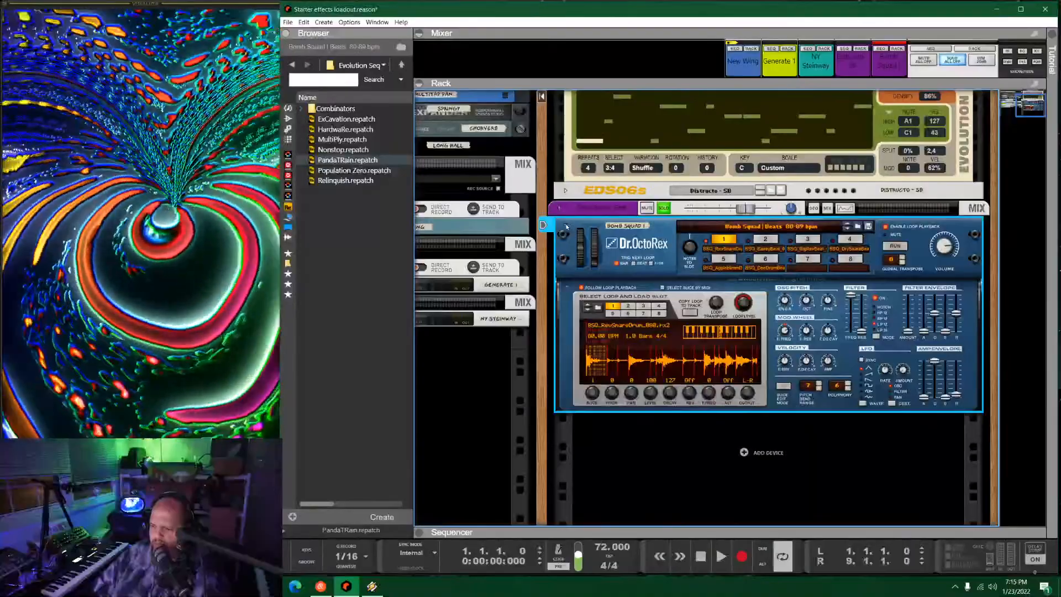
{"action": "left_click", "coordinate": [663, 208]}
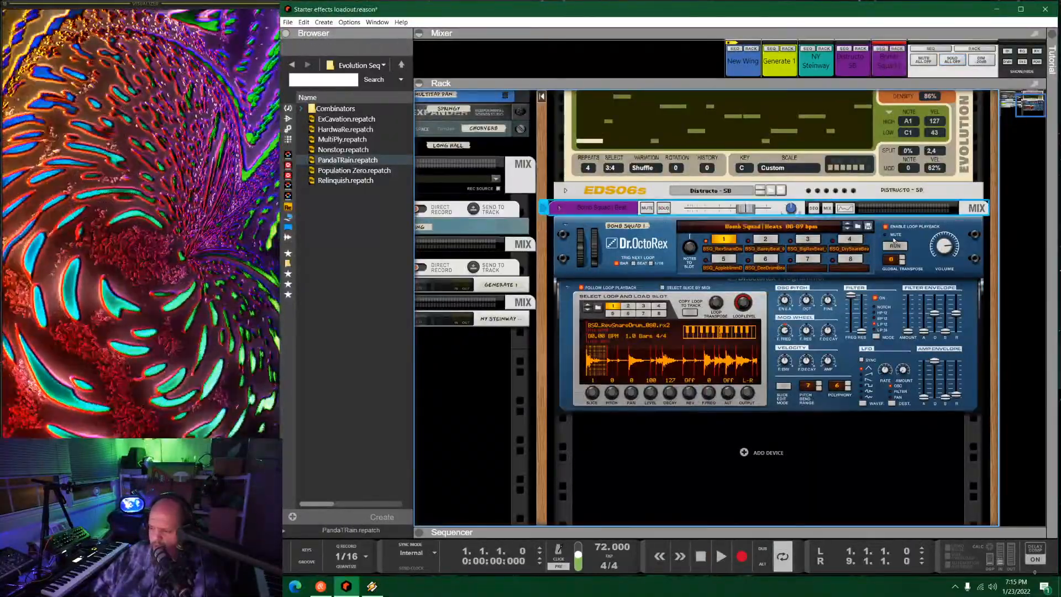
{"action": "key", "text": "space"}
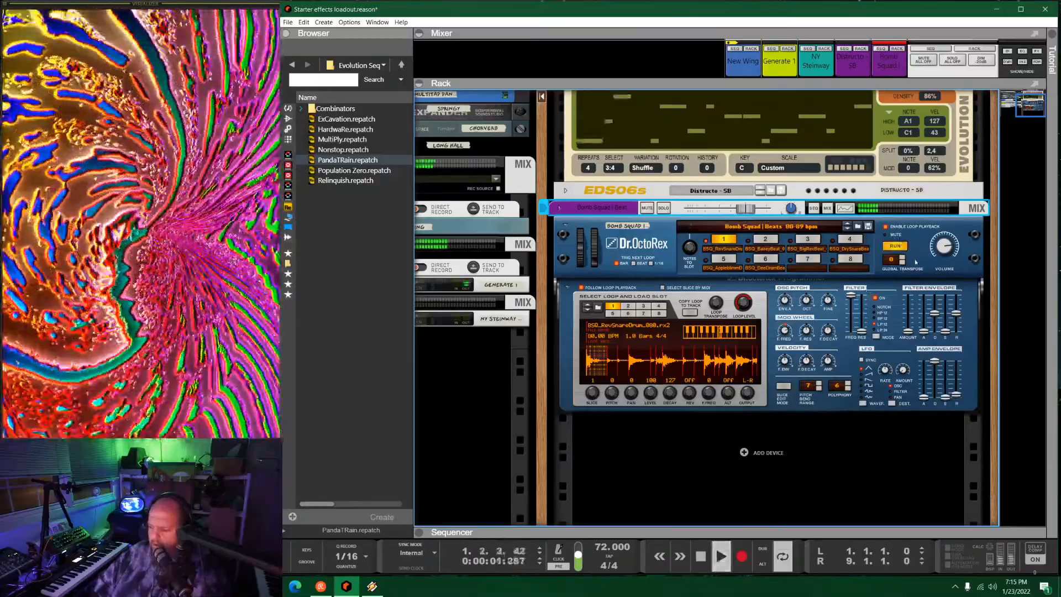
{"action": "left_click", "coordinate": [943, 249]}
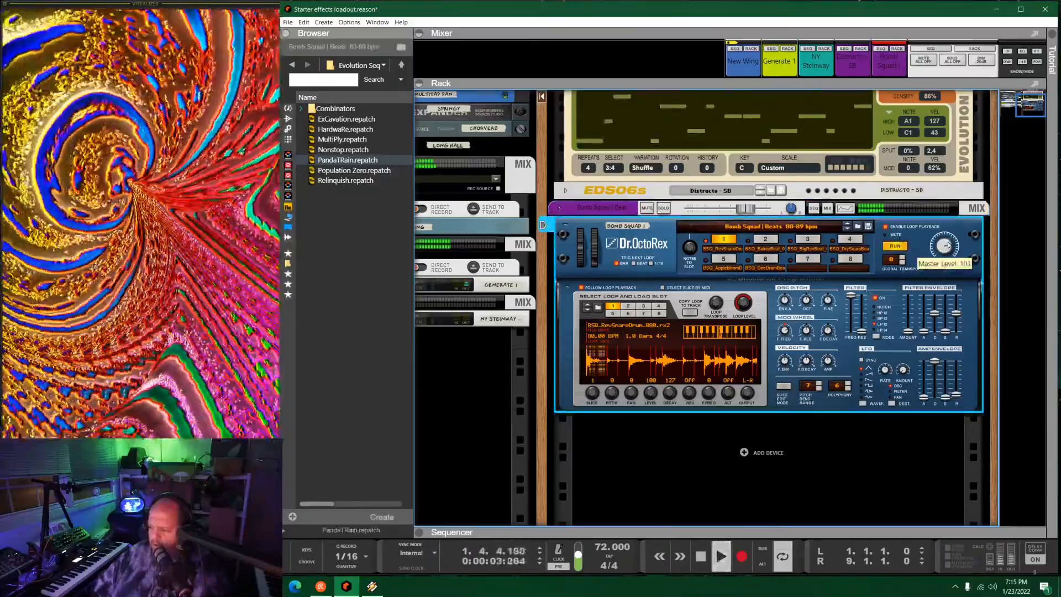
Switch the Dr. OctoRex to loop slot 2 and on to slot 3 during playback, and collapse its programmer section.
{"action": "left_click", "coordinate": [766, 240]}
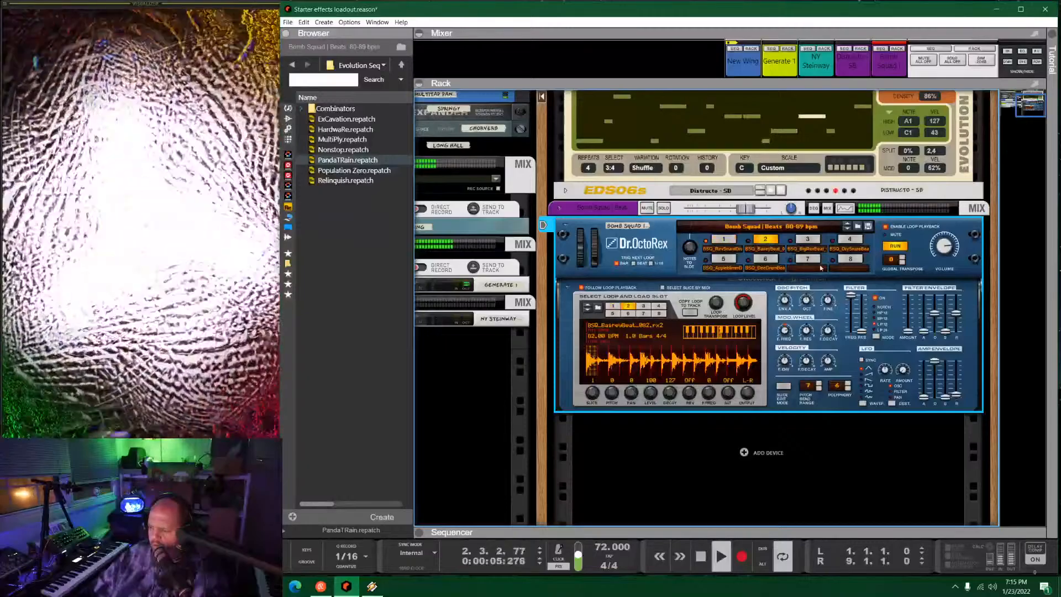
{"action": "left_click", "coordinate": [808, 241]}
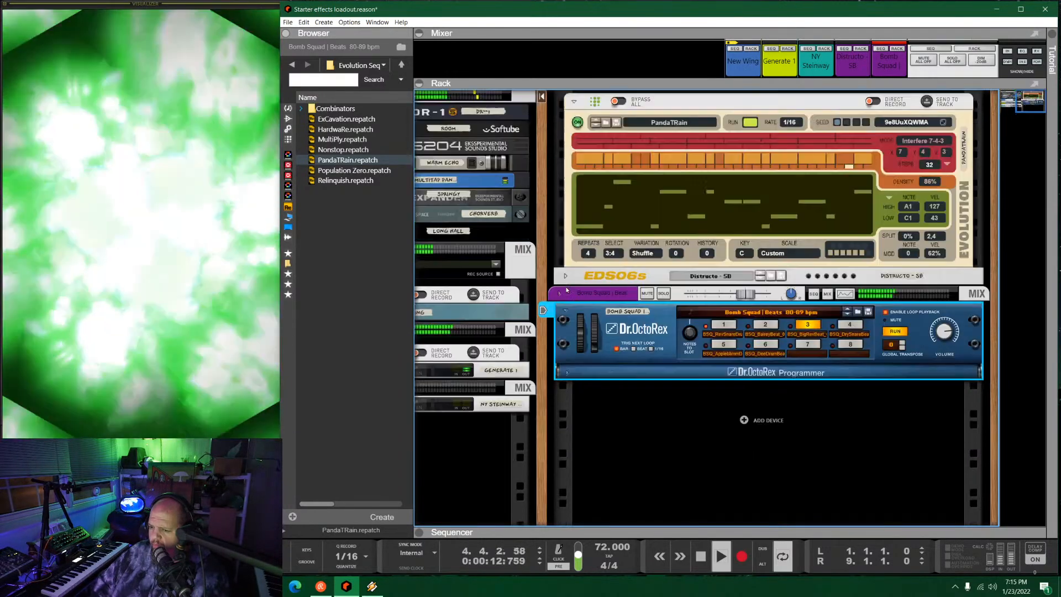
{"action": "left_click", "coordinate": [568, 288]}
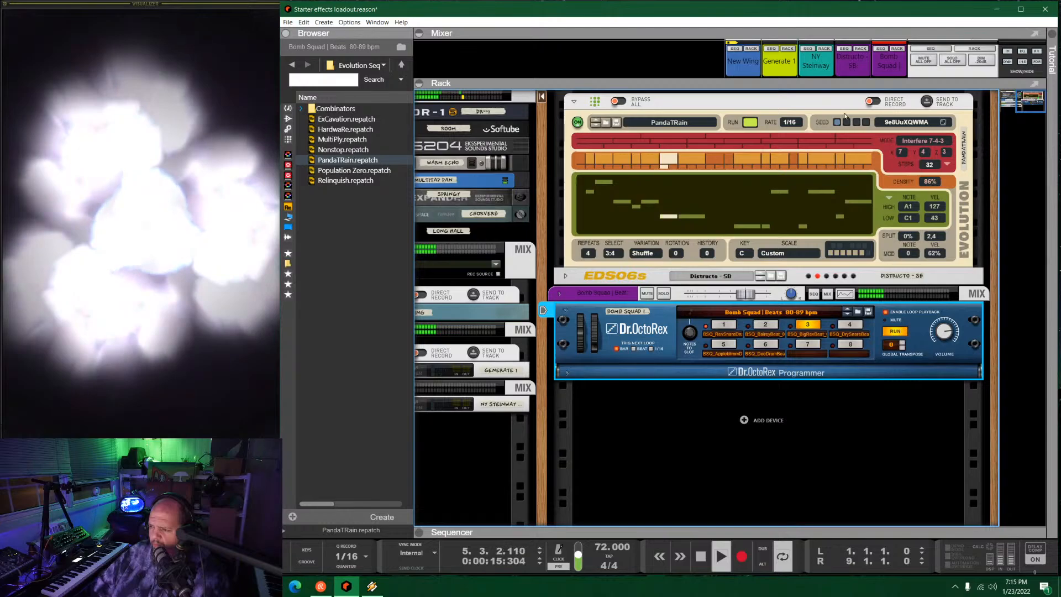
Enable the room reverb on send 2 of the Bomb Squad mixer channel and raise its fader to about 3.3 dB.
{"action": "left_click_drag", "start_coordinate": [837, 81], "coordinate": [862, 452]}
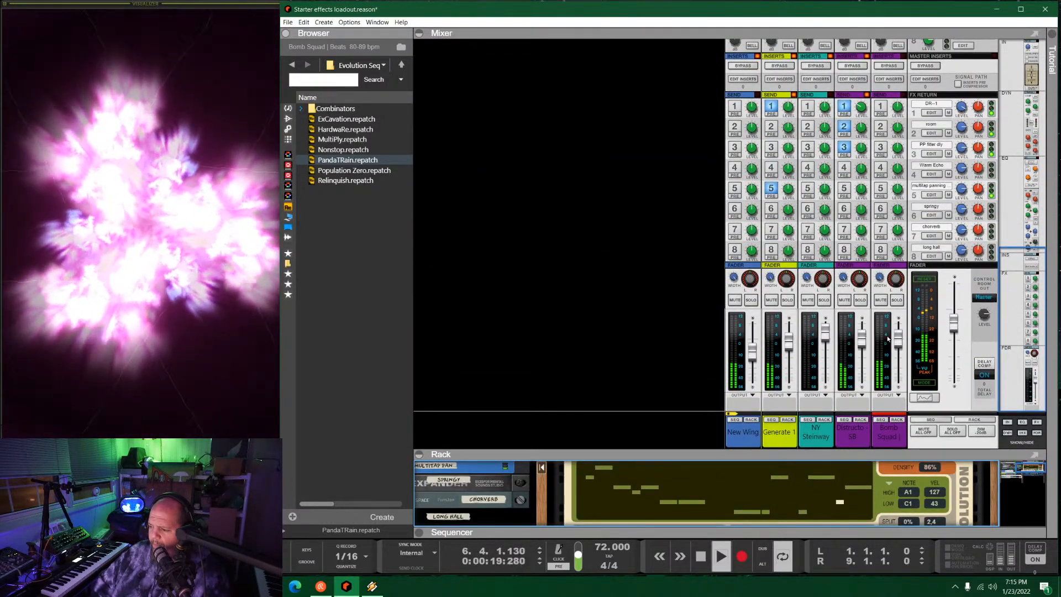
{"action": "left_click", "coordinate": [880, 125]}
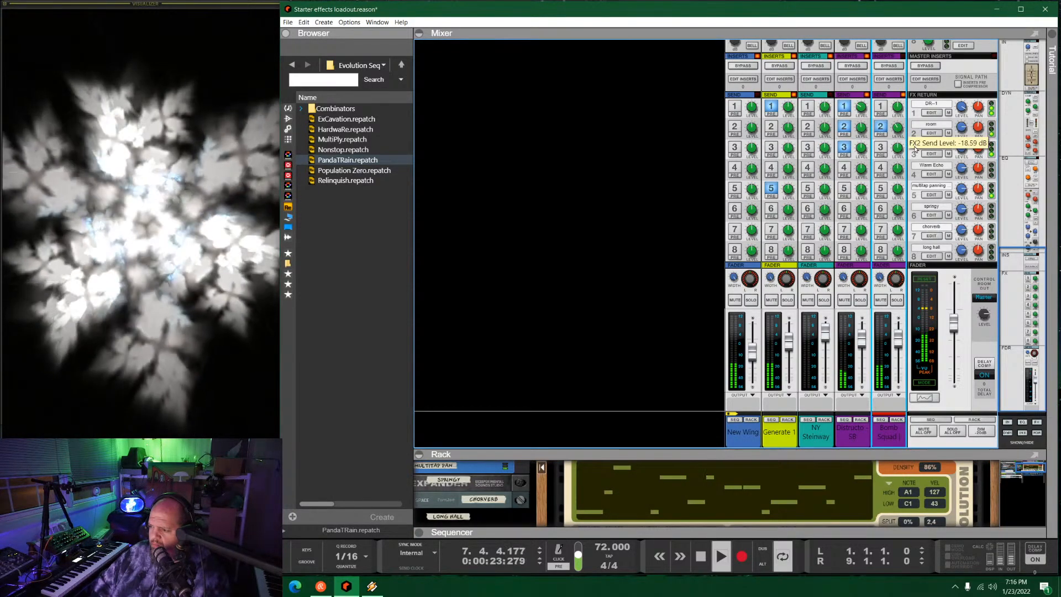
{"action": "left_click_drag", "start_coordinate": [900, 339], "coordinate": [900, 336]}
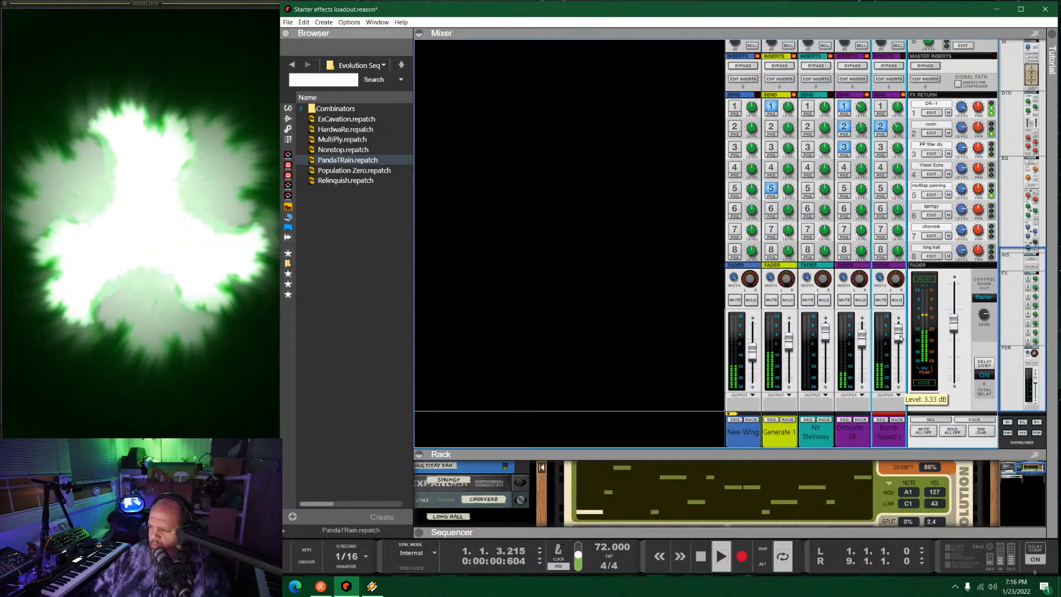
{"action": "left_click_drag", "start_coordinate": [866, 450], "coordinate": [859, 79]}
In the Bomb Squad channel's Spectrum EQ, enable the low-pass filter at about 2.3 kHz and turn on the EQ with E Mode.
{"action": "left_click", "coordinate": [845, 295]}
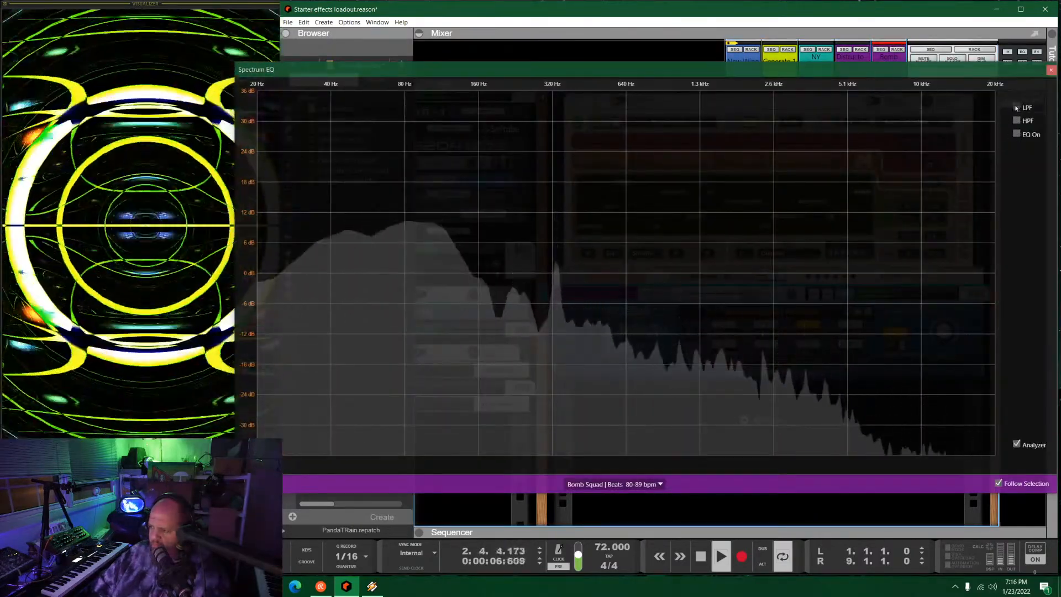
{"action": "left_click", "coordinate": [1017, 107]}
{"action": "left_click_drag", "start_coordinate": [798, 253], "coordinate": [686, 258]}
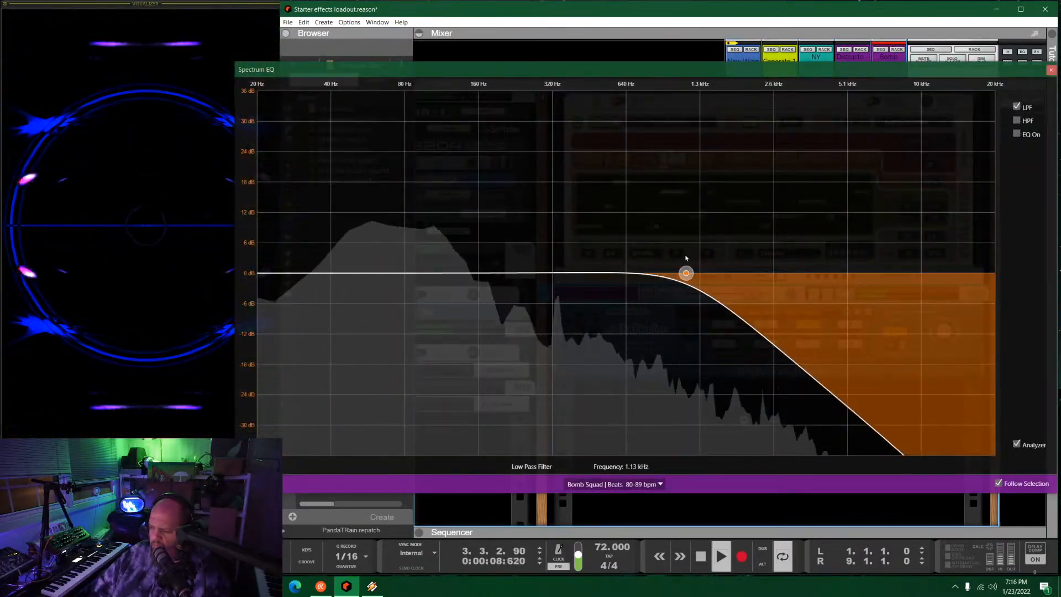
{"action": "left_click", "coordinate": [1017, 134]}
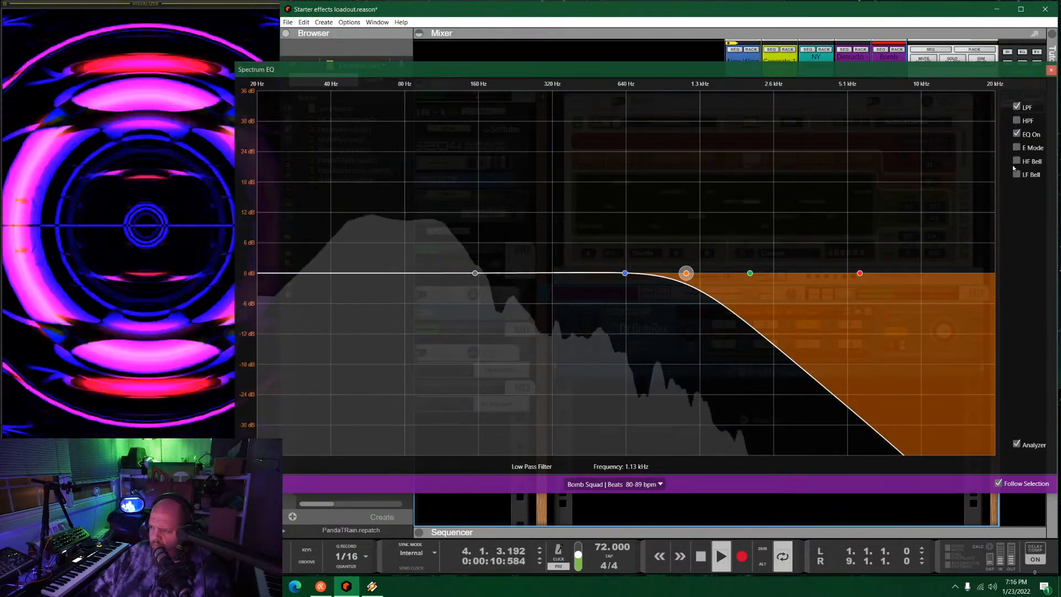
{"action": "left_click", "coordinate": [1017, 148]}
{"action": "left_click_drag", "start_coordinate": [689, 275], "coordinate": [763, 276]}
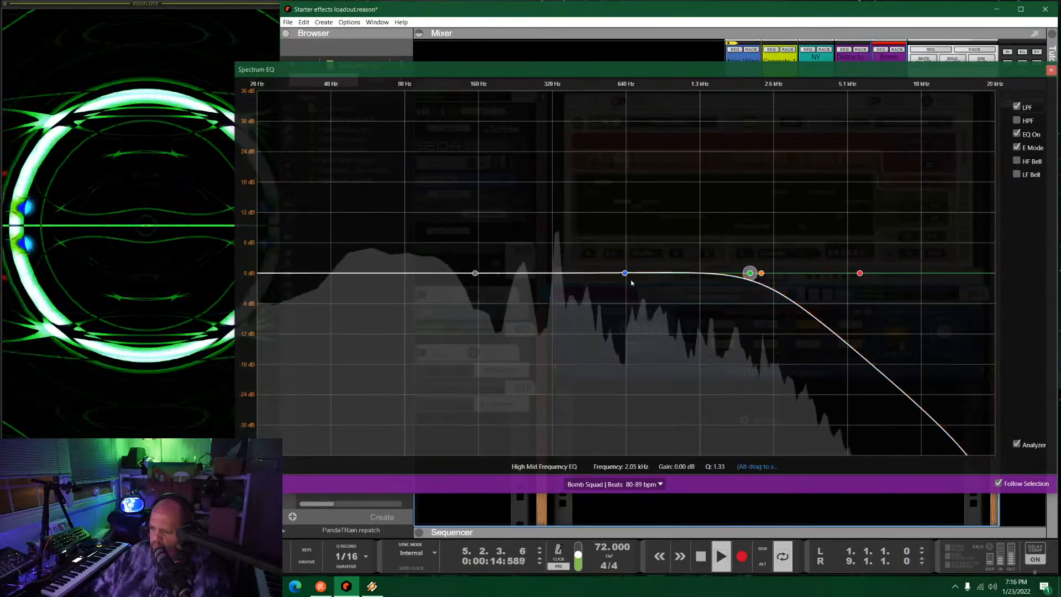
Boost the low-mid band by about 8.3 dB at 855 Hz, boost the low band around 40 Hz, and close the Spectrum EQ.
{"action": "left_click_drag", "start_coordinate": [625, 273], "coordinate": [657, 233]}
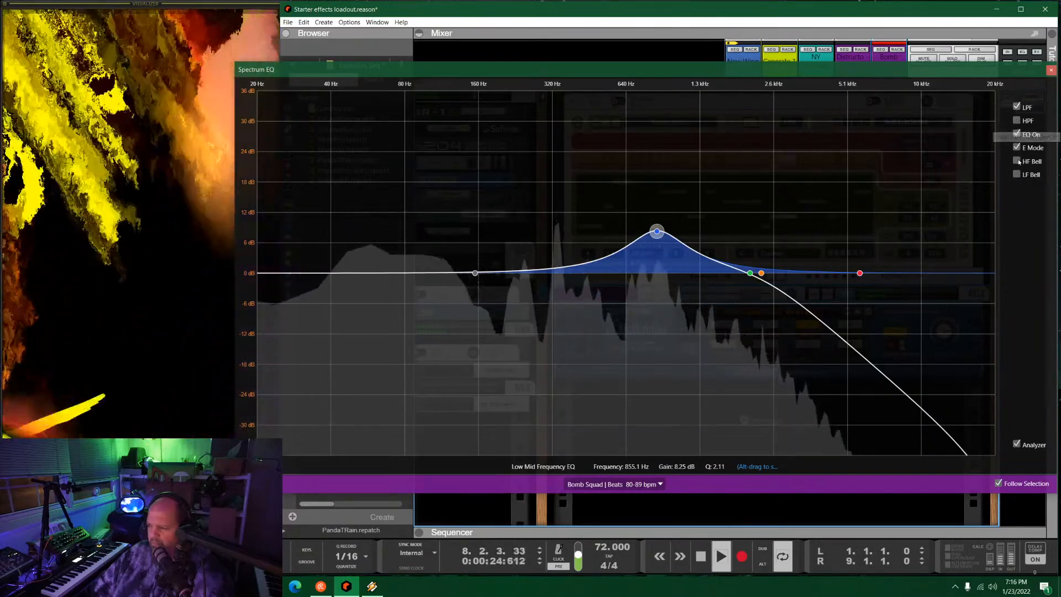
{"action": "left_click_drag", "start_coordinate": [475, 273], "coordinate": [338, 217]}
{"action": "left_click", "coordinate": [1052, 70]}
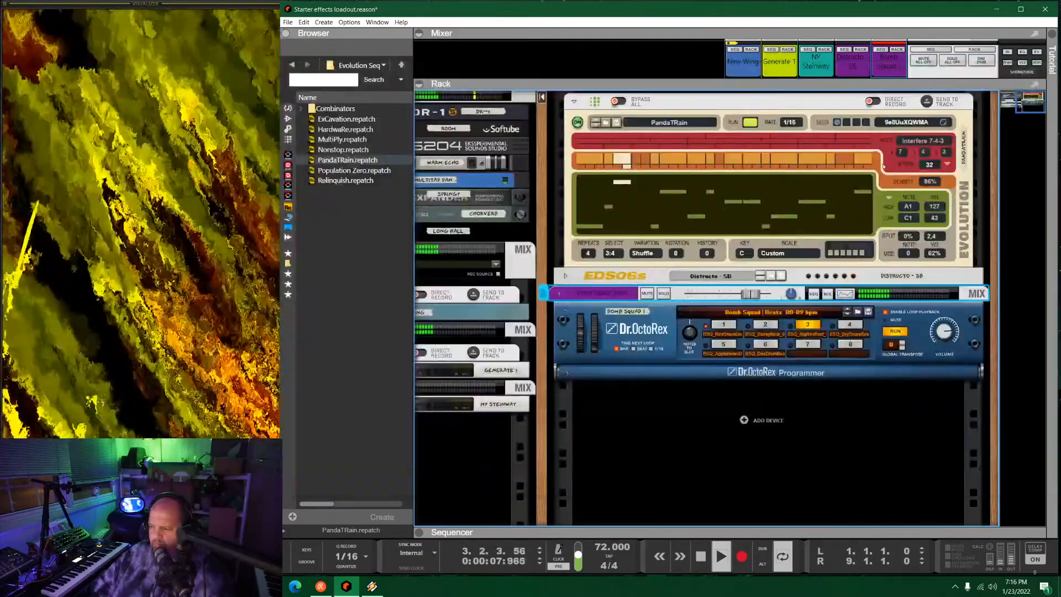
Lower the Bomb Squad channel's level slightly and switch the Dr. OctoRex to loop slot 2.
{"action": "left_click_drag", "start_coordinate": [753, 295], "coordinate": [749, 295]}
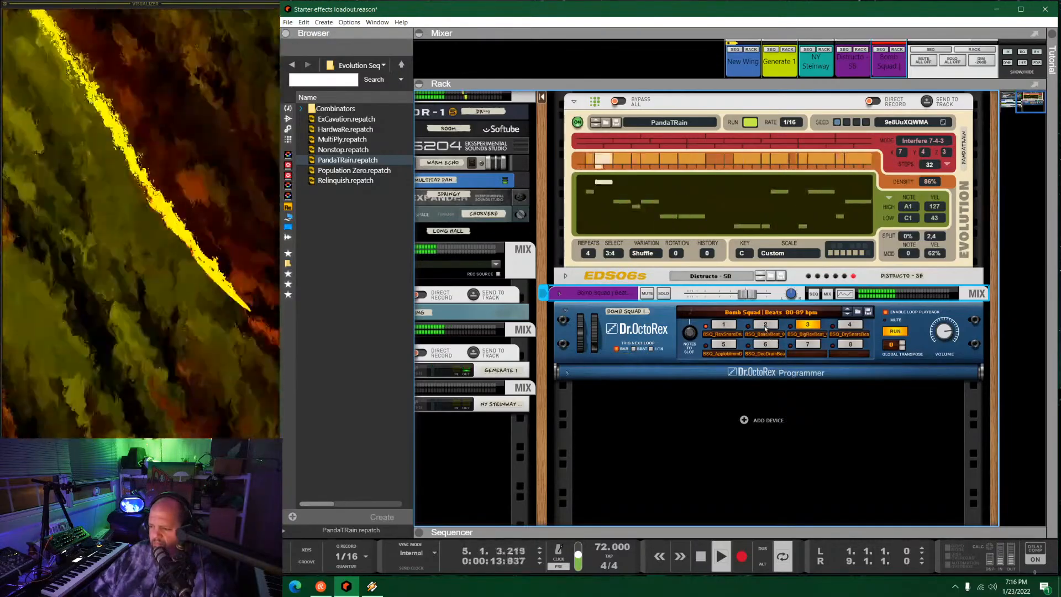
{"action": "left_click", "coordinate": [766, 327]}
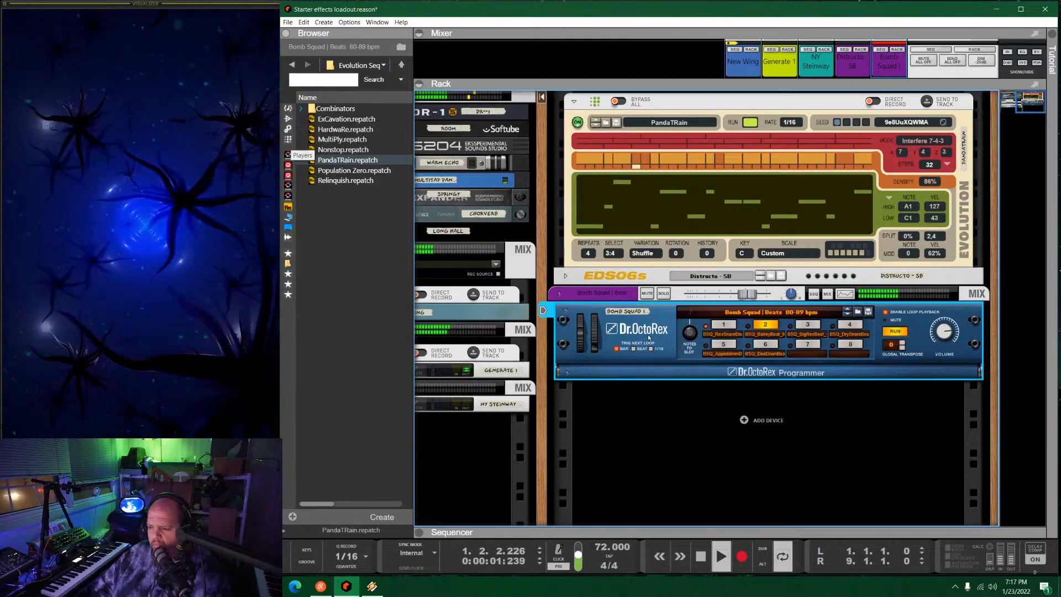
Combine the Bomb Squad Dr. OctoRex into a Combinator and show the Combinator's Editor.
{"action": "right_click", "coordinate": [662, 316]}
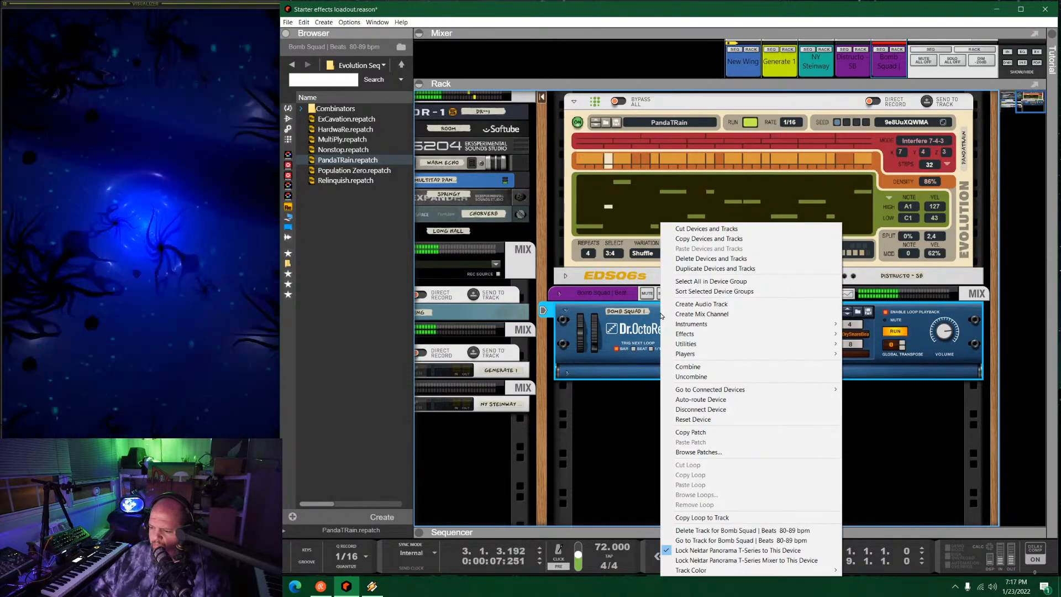
{"action": "left_click", "coordinate": [688, 367]}
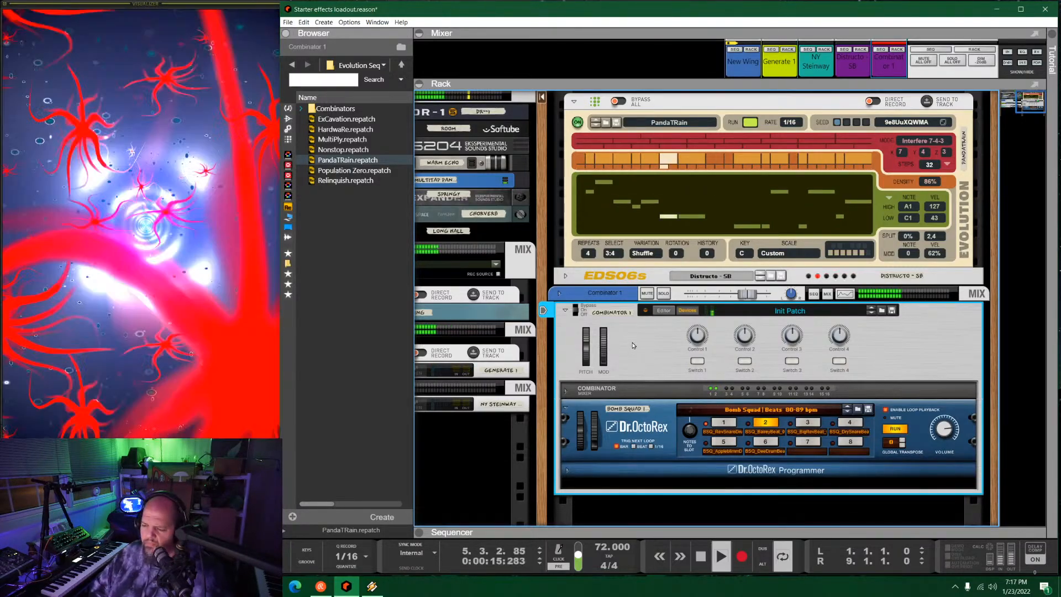
{"action": "left_click", "coordinate": [664, 310]}
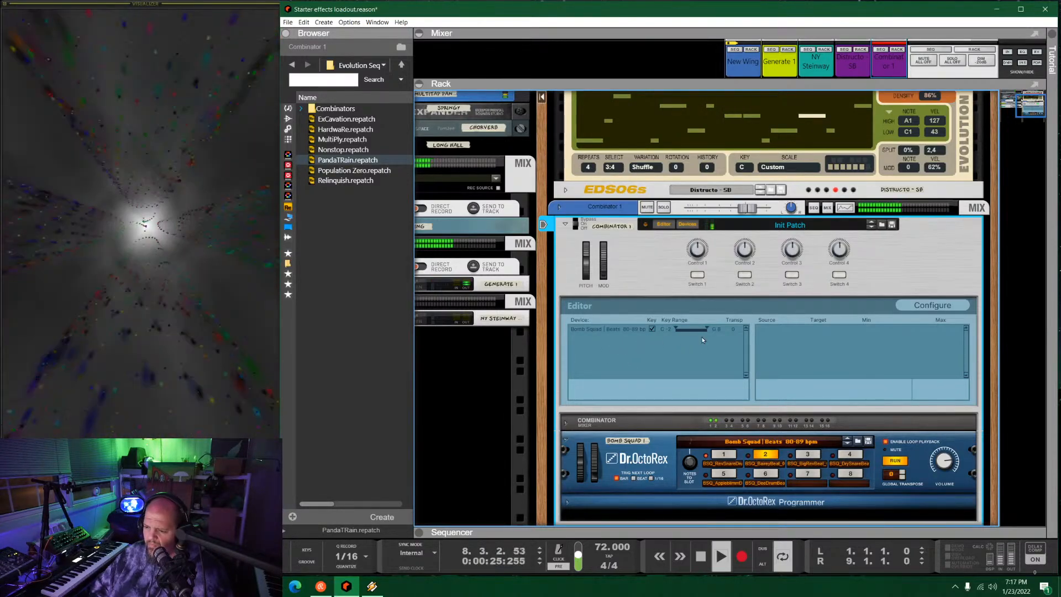
Examine the Combinator's Configure page against its Editor page, stopping playback and returning to the song start.
{"action": "left_click", "coordinate": [917, 305]}
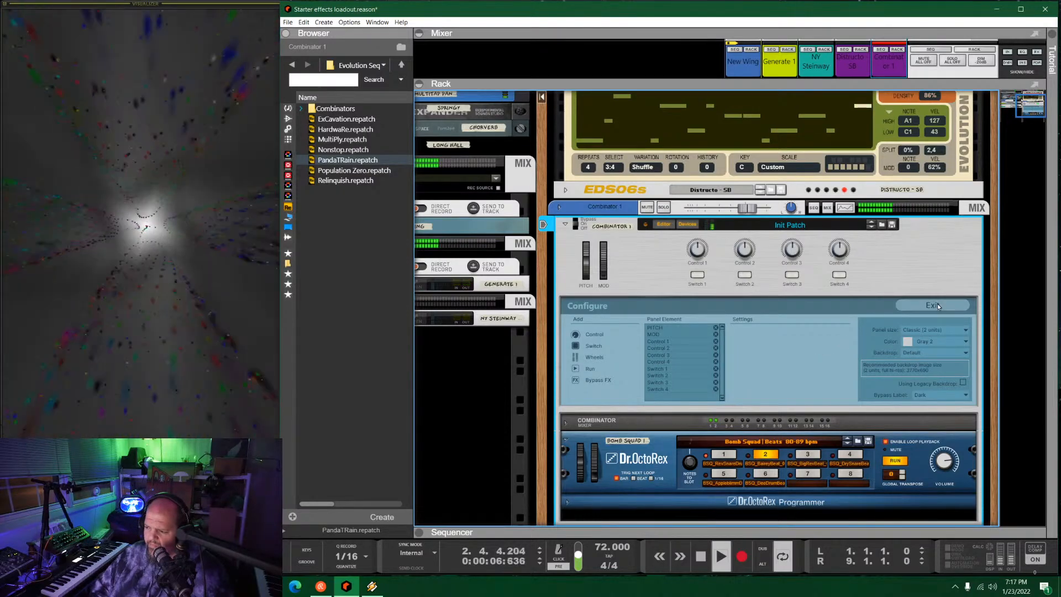
{"action": "left_click", "coordinate": [937, 305]}
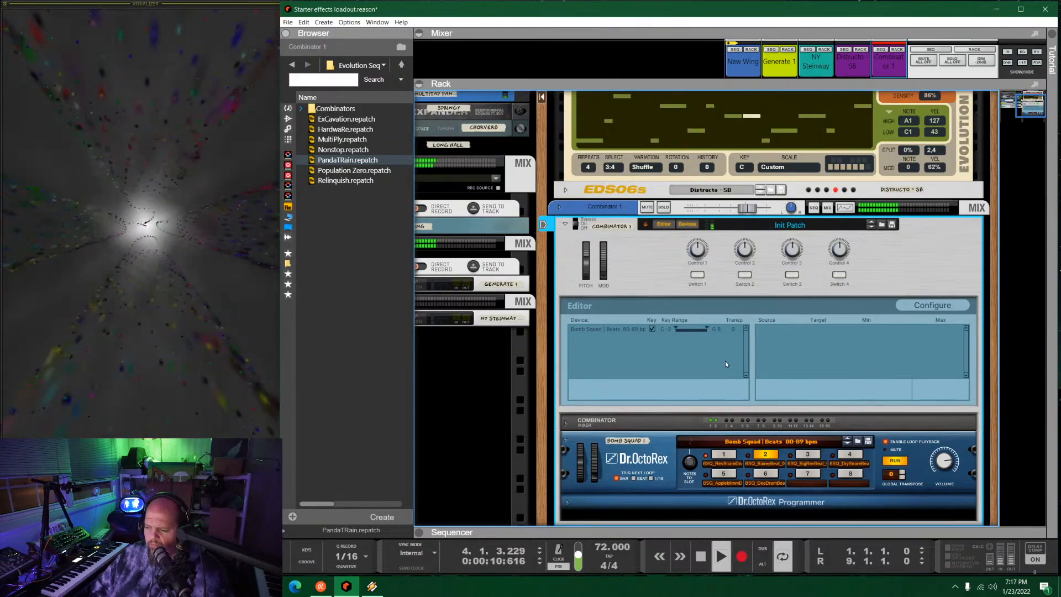
{"action": "key", "text": "KP_0"}
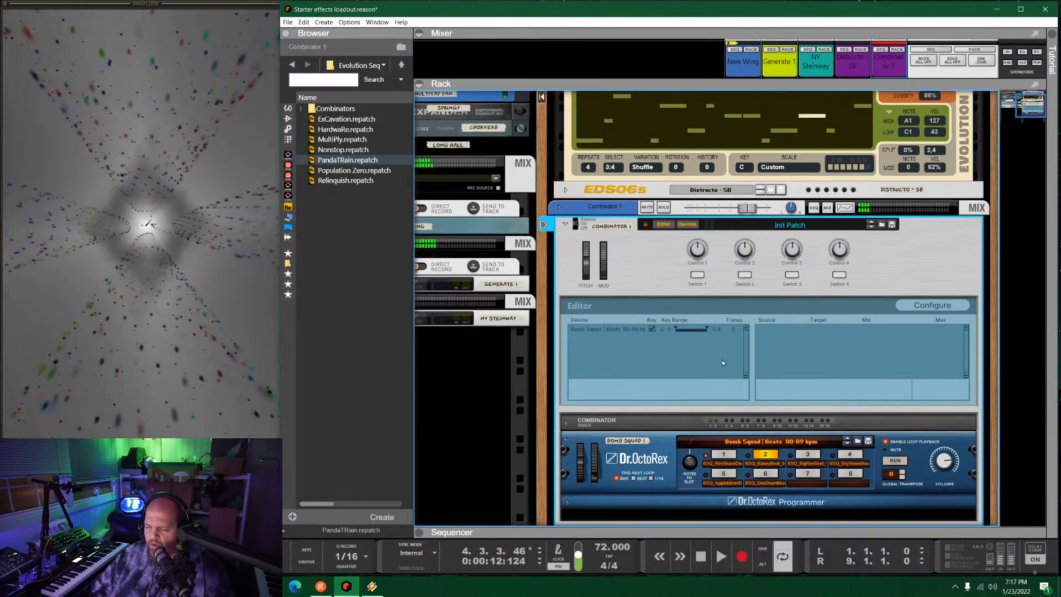
{"action": "key", "text": "KP_0"}
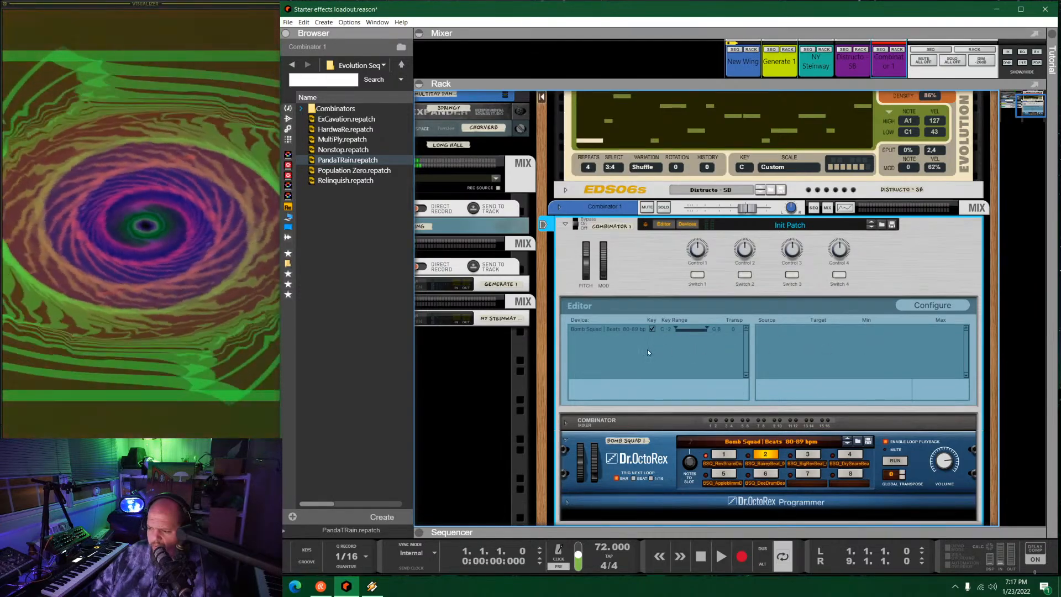
{"action": "left_click", "coordinate": [940, 305]}
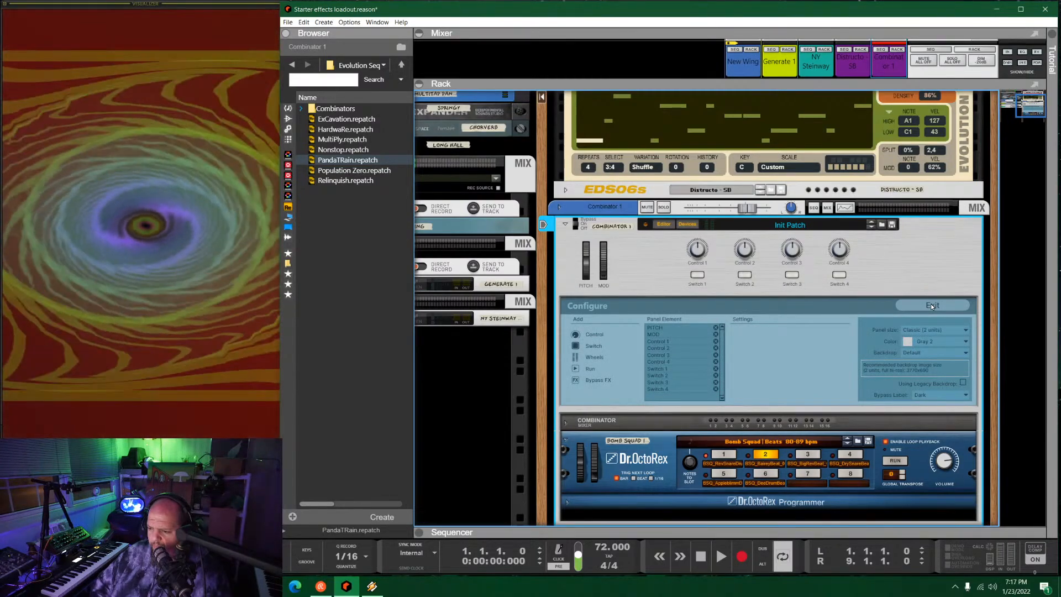
{"action": "left_click", "coordinate": [931, 304]}
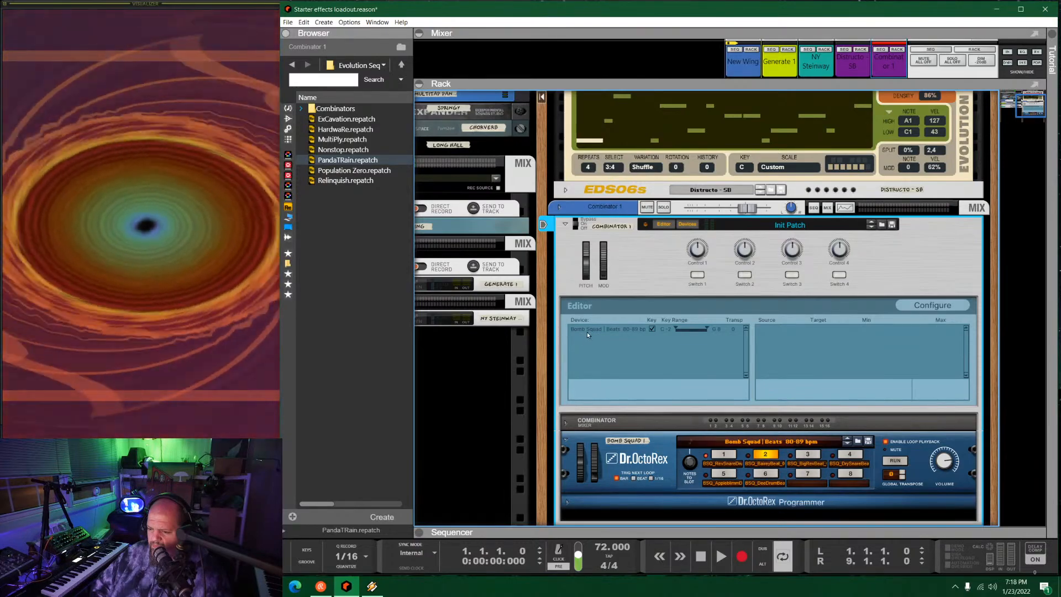
Select the Bomb Squad device in the Combinator's Editor to access its modulation routing.
{"action": "left_click", "coordinate": [587, 331]}
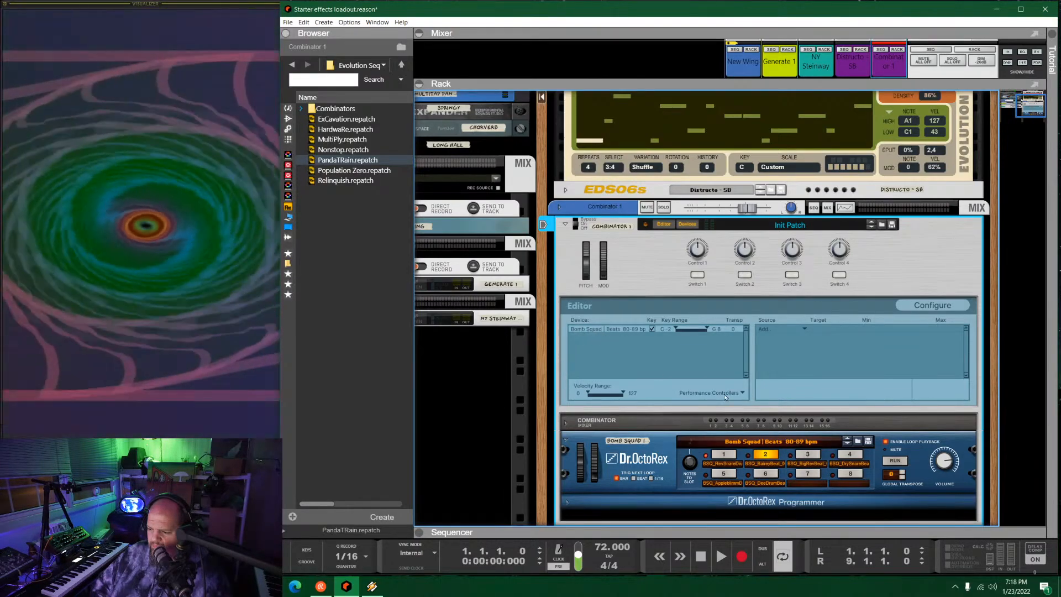